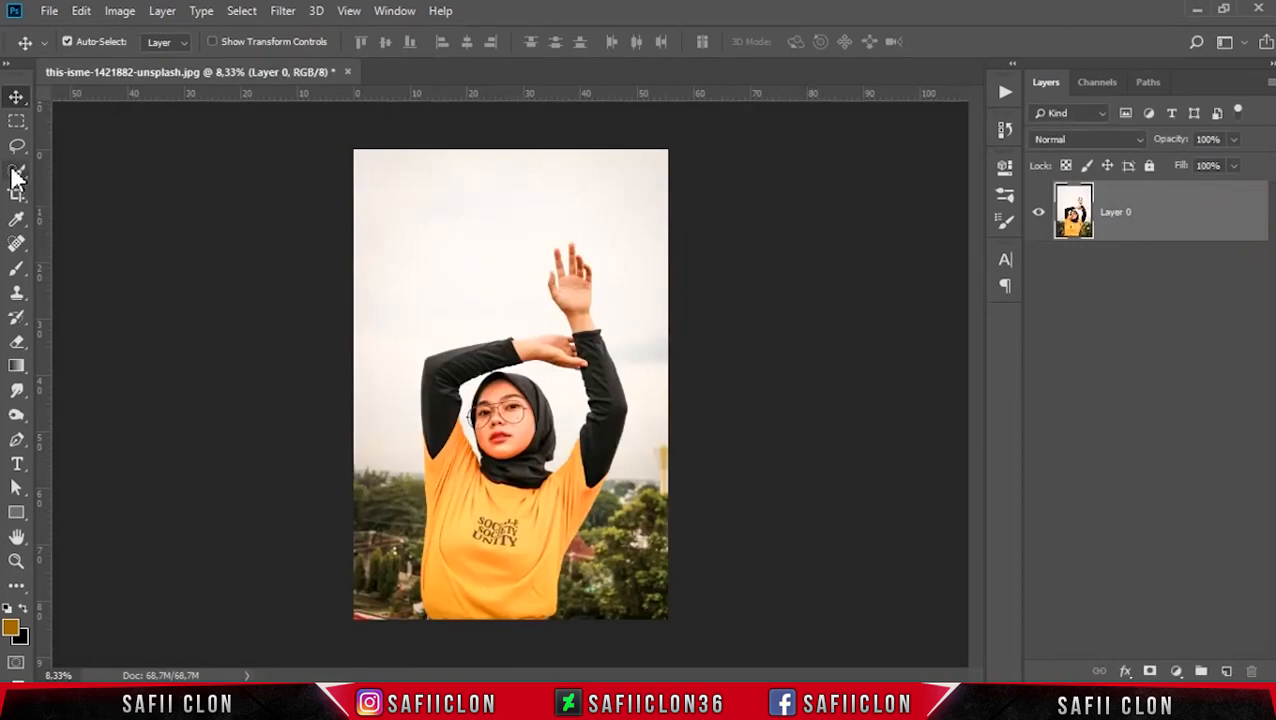
# Set up the Quick Selection Tool to add to the selection with a 31 px brush.
pyautogui.moveTo(16, 176); pyautogui.dragTo(78, 180)
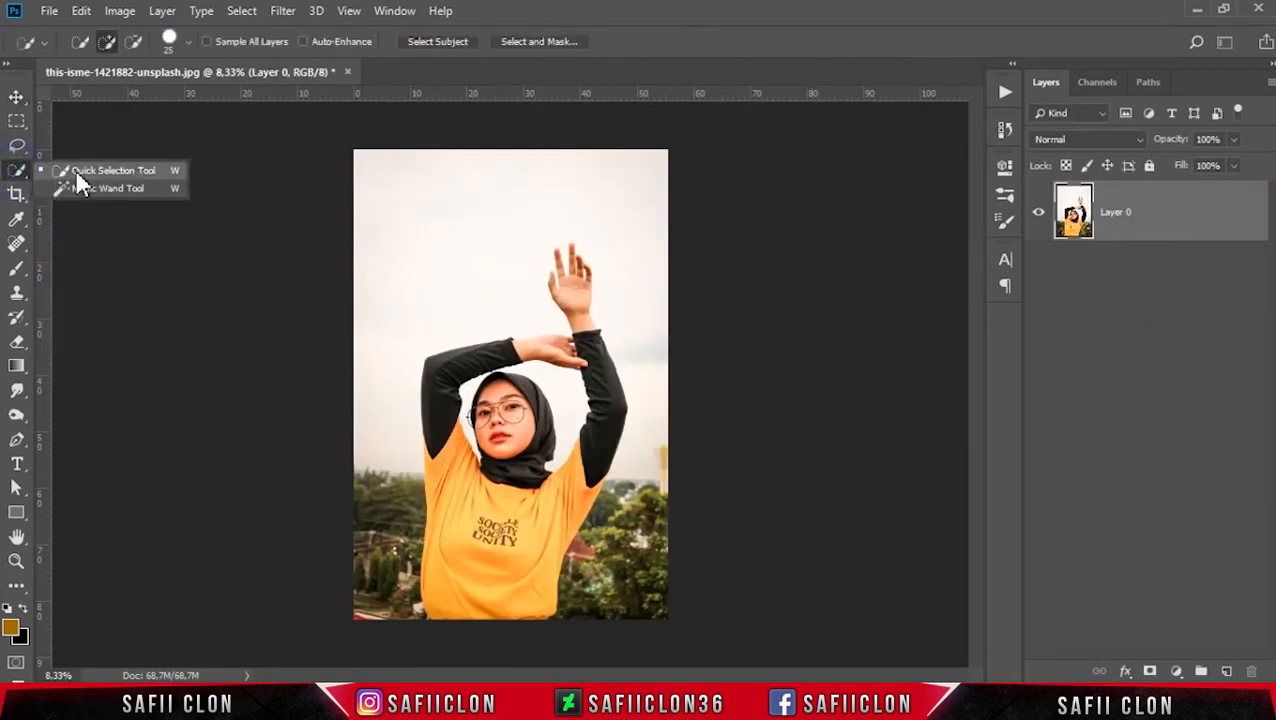
pyautogui.click(98, 166)
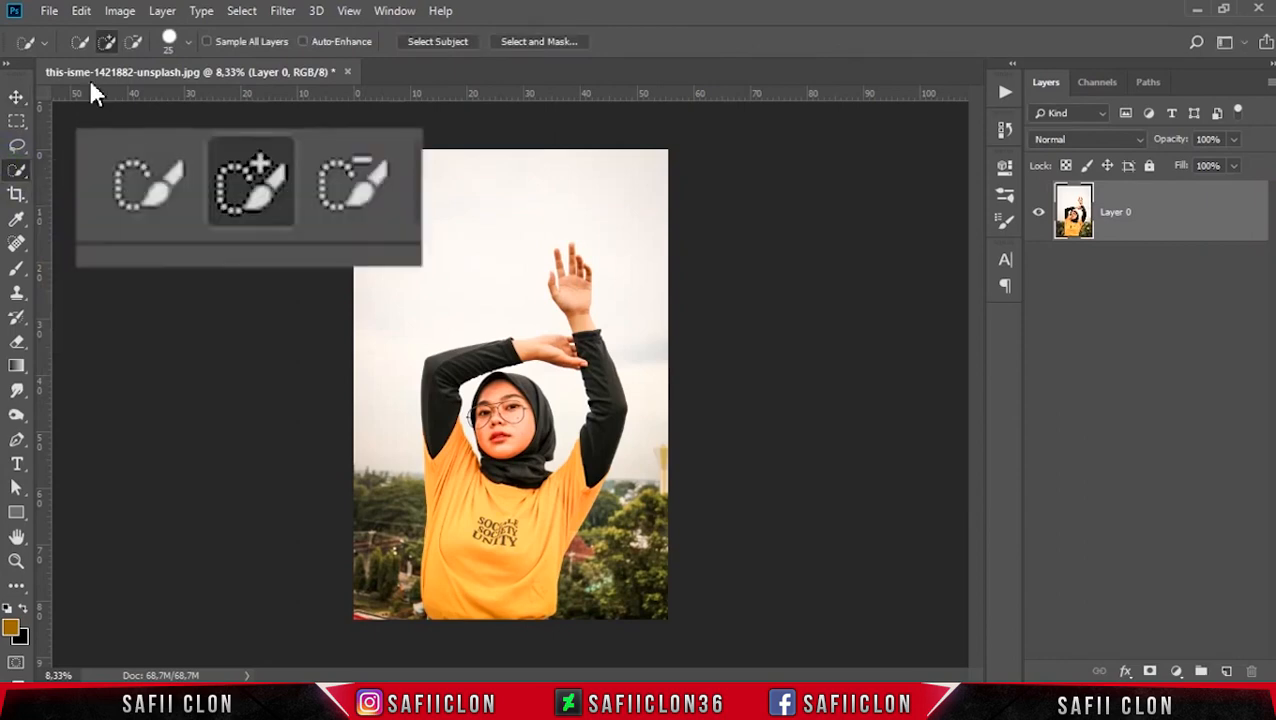
pyautogui.click(104, 42)
pyautogui.click(187, 42)
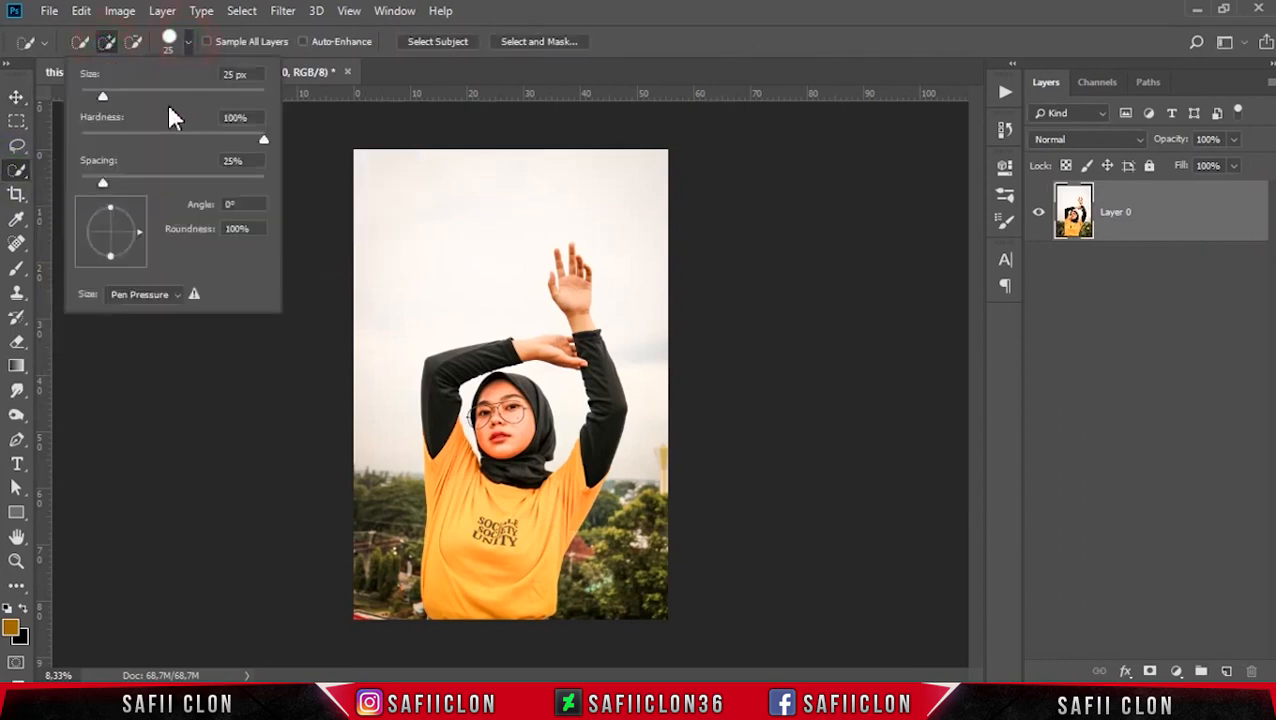
pyautogui.moveTo(105, 94); pyautogui.dragTo(108, 93)
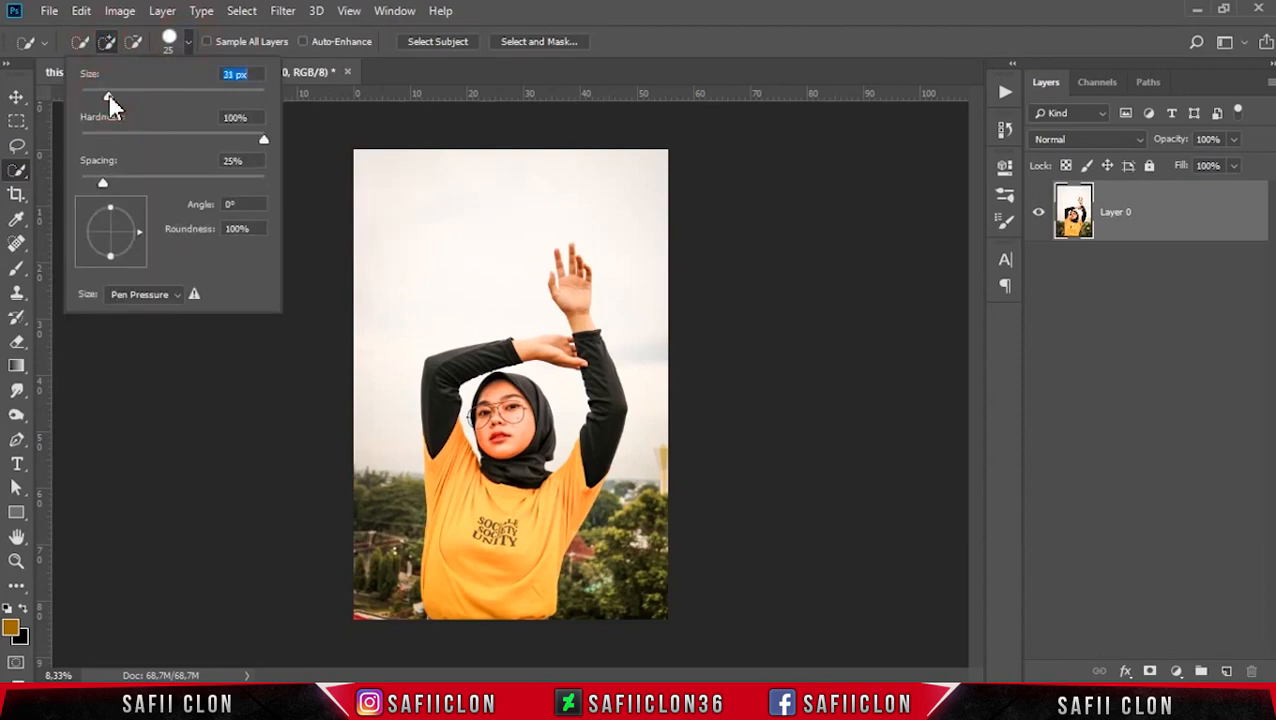
pyautogui.click(189, 45)
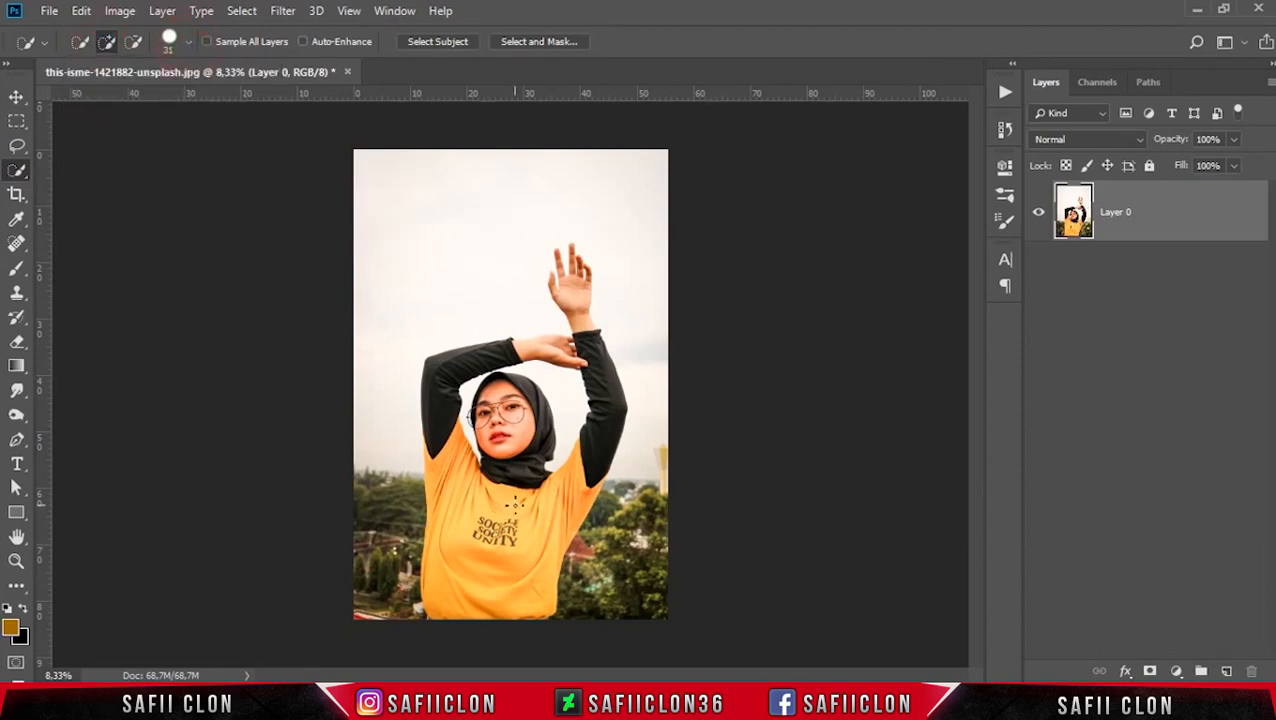
# Select the woman's shirt, headscarf, sleeves and arms with Quick Selection strokes.
pyautogui.hotkey('ctrl', '+')
pyautogui.scroll(-3, 515, 503)
pyautogui.click(477, 585)
pyautogui.scroll(2, 497, 355)
pyautogui.moveTo(402, 405); pyautogui.dragTo(394, 370)
pyautogui.moveTo(643, 446)
pyautogui.mouseDown()
pyautogui.moveTo(646, 417)
pyautogui.moveTo(510, 288)
pyautogui.moveTo(522, 288)
pyautogui.mouseUp()
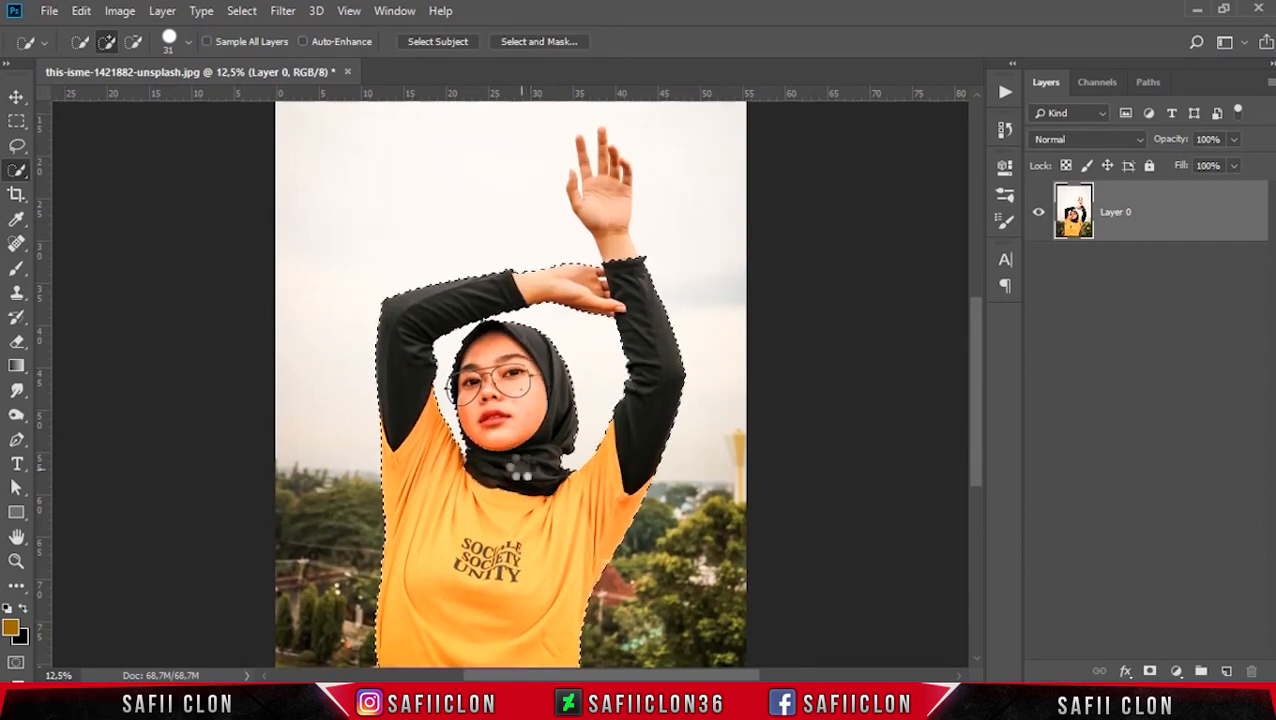
# Add the fingers of the raised hand to the selection using a smaller 10 px brush.
pyautogui.scroll(4, 616, 245)
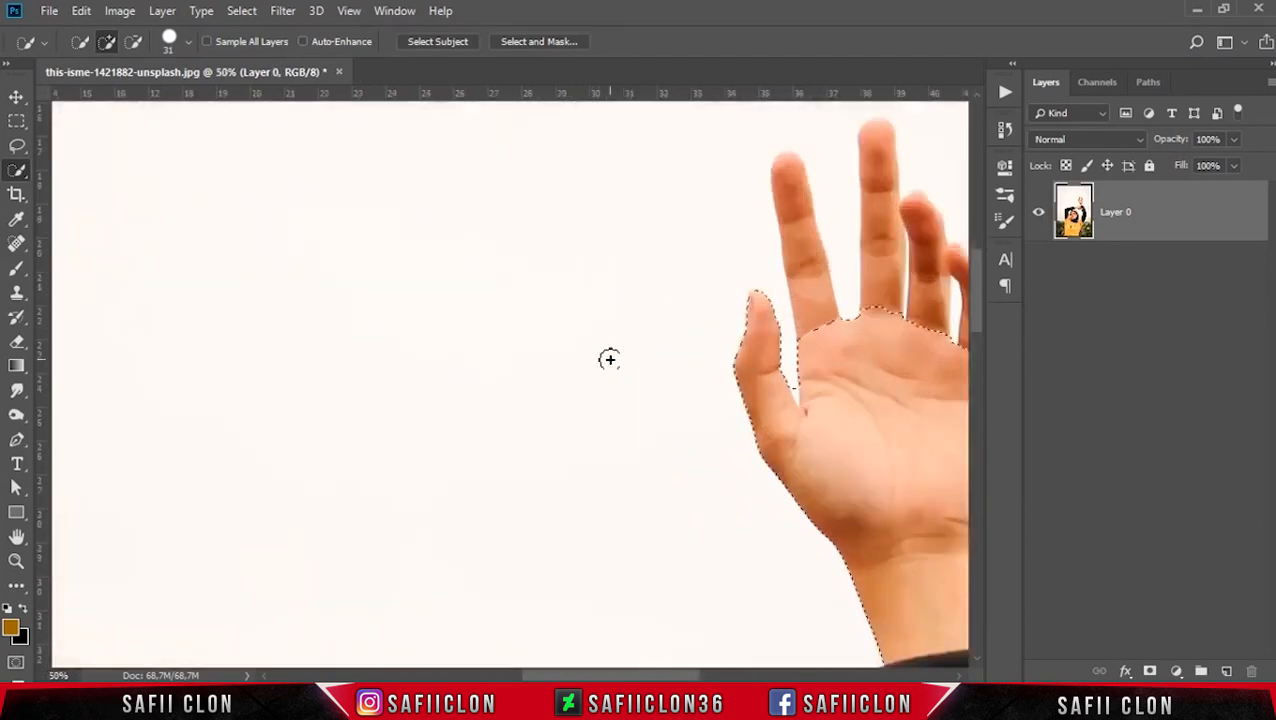
pyautogui.scroll(2, 610, 360)
pyautogui.press('[')
pyautogui.press('[')
pyautogui.press('[')
pyautogui.press('[')
pyautogui.moveTo(817, 444); pyautogui.dragTo(790, 295)
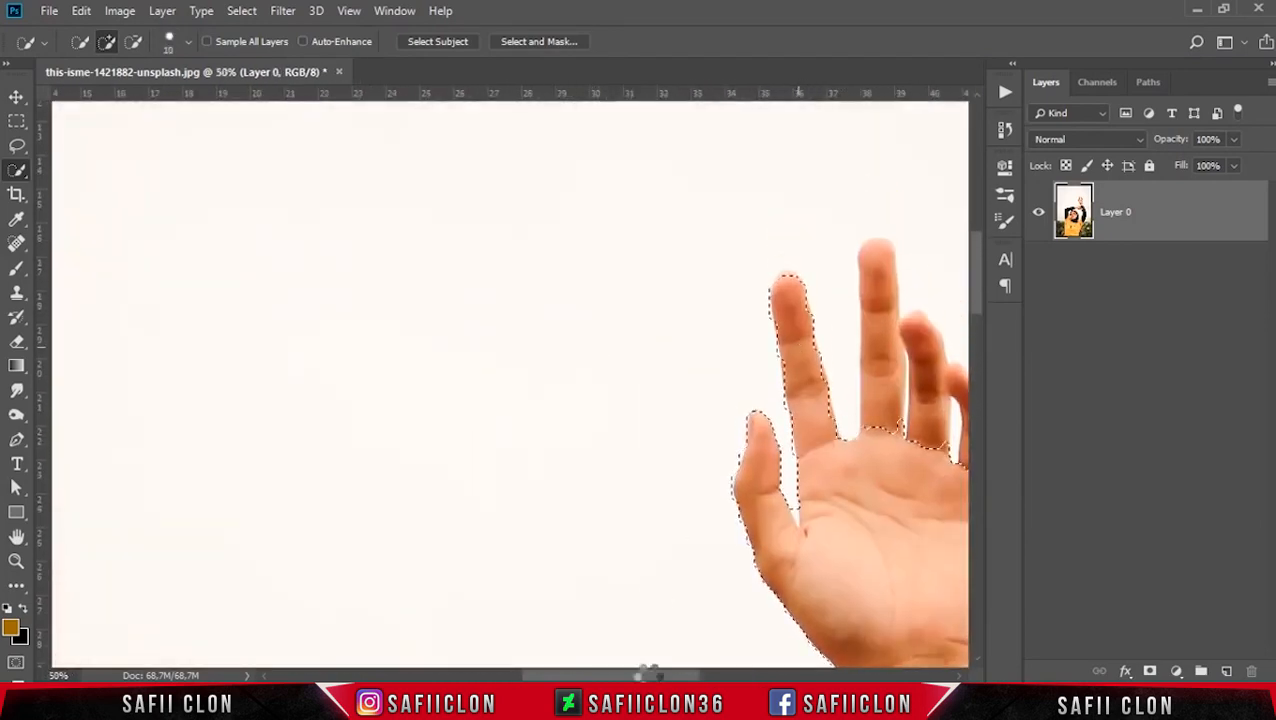
pyautogui.moveTo(646, 674); pyautogui.dragTo(692, 674)
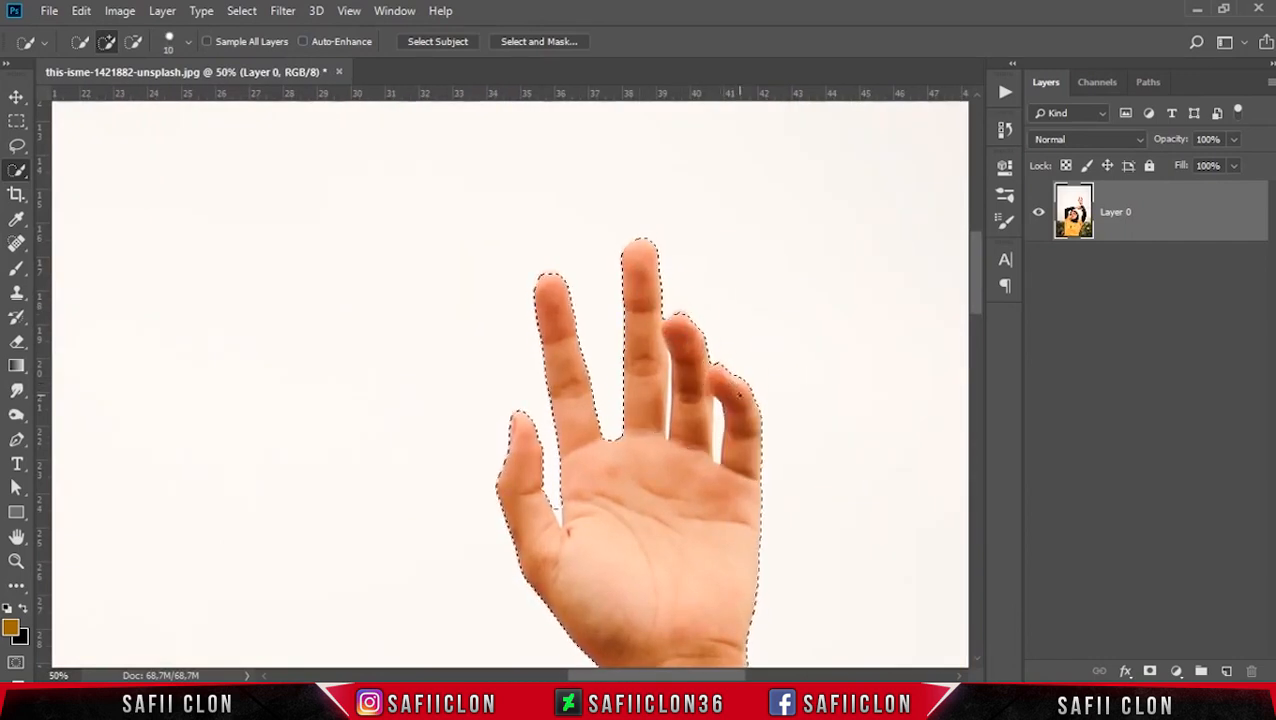
# Subtract the background gaps between the raised hand's fingers and beside the thumb from the selection.
pyautogui.click(131, 43)
pyautogui.press('[')
pyautogui.click(716, 454)
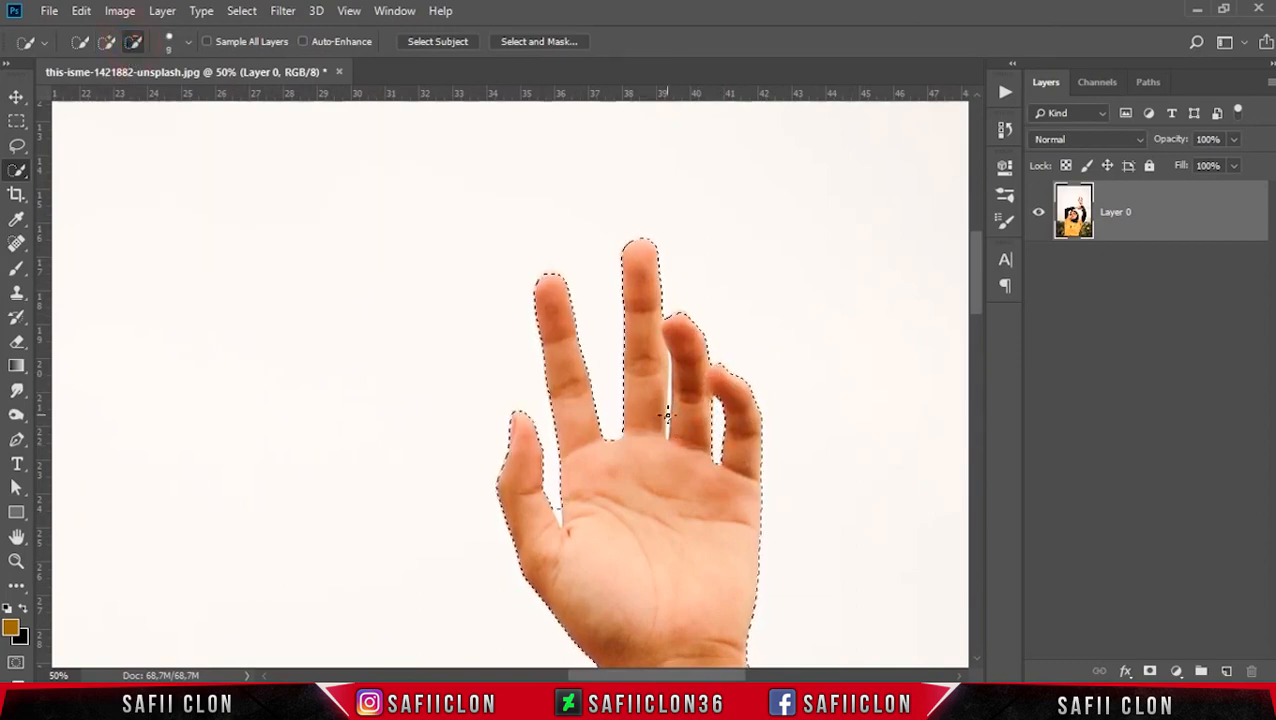
pyautogui.click(557, 512)
# Add a layer mask to Layer 0 from the selection to hide the background.
pyautogui.scroll(-5, 638, 577)
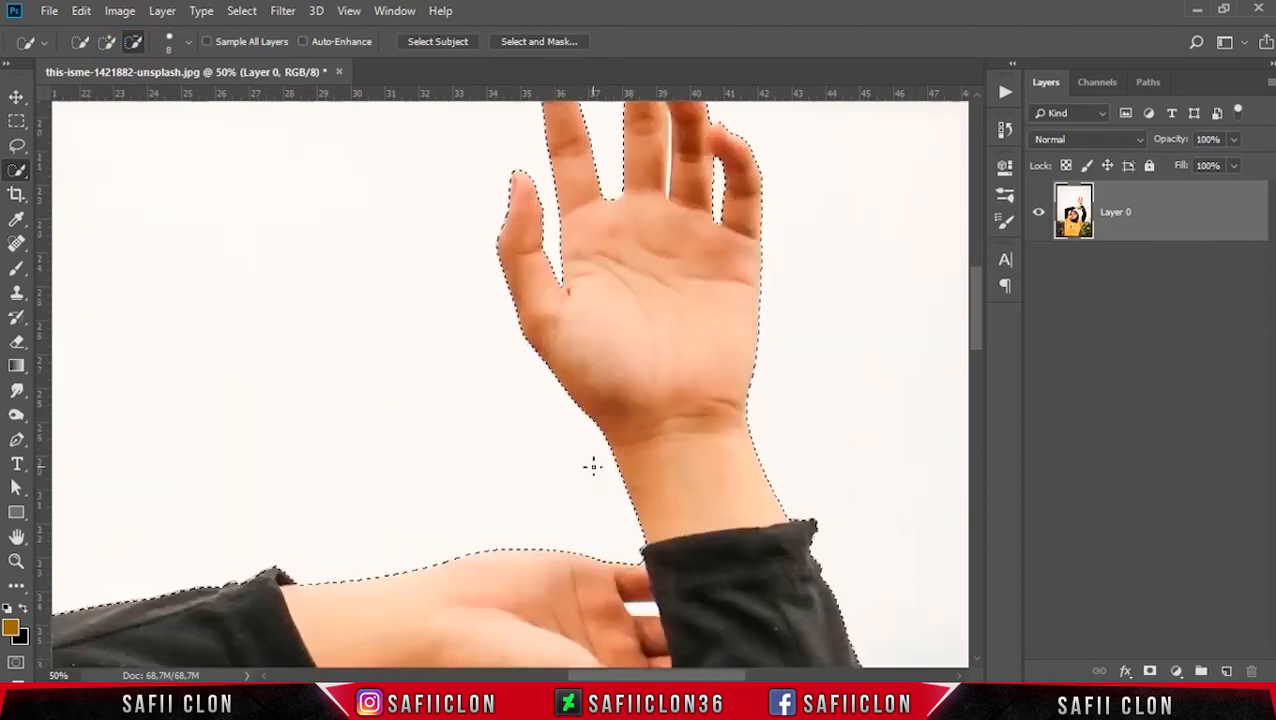
pyautogui.scroll(-4, 685, 543)
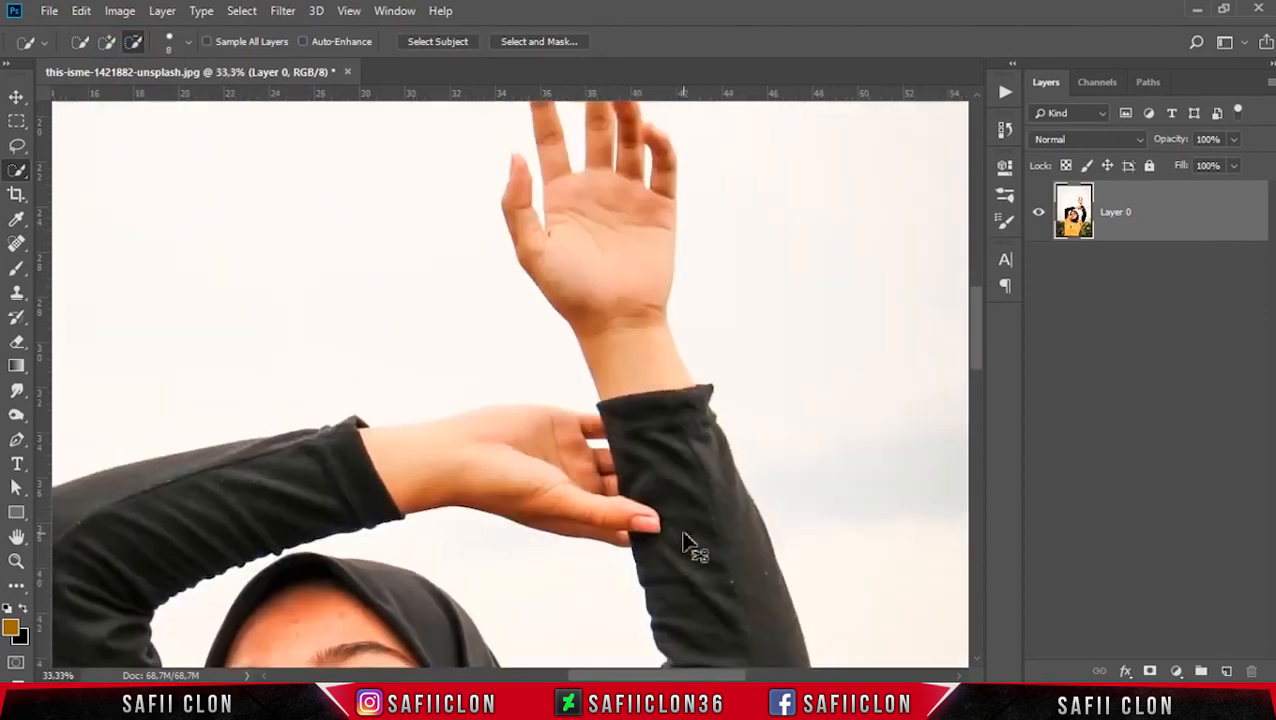
pyautogui.scroll(-1, 685, 543)
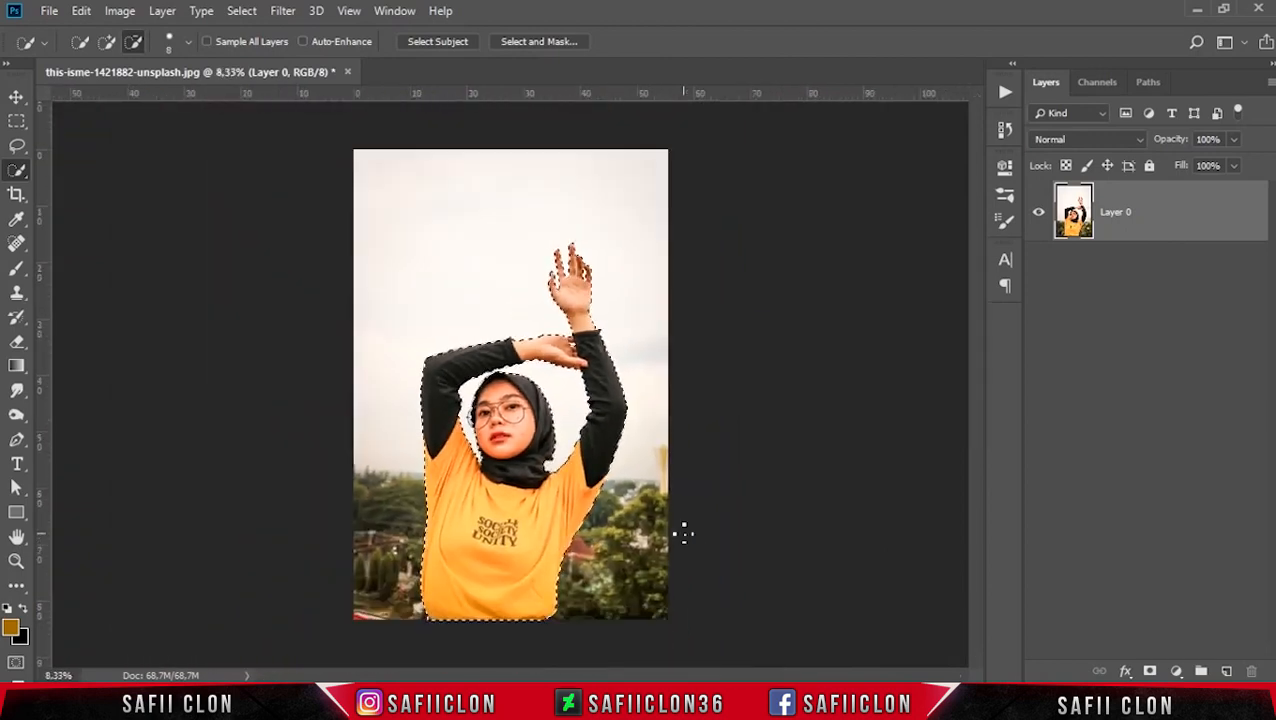
pyautogui.click(1177, 212)
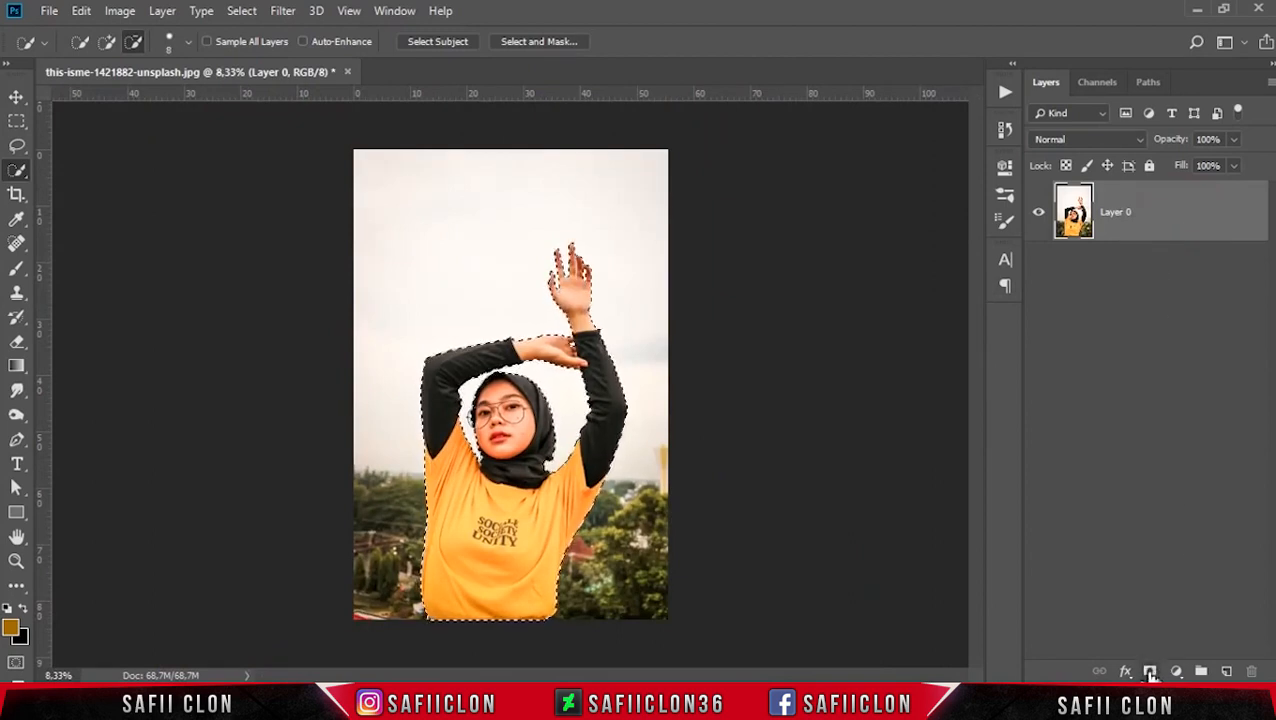
pyautogui.click(1151, 672)
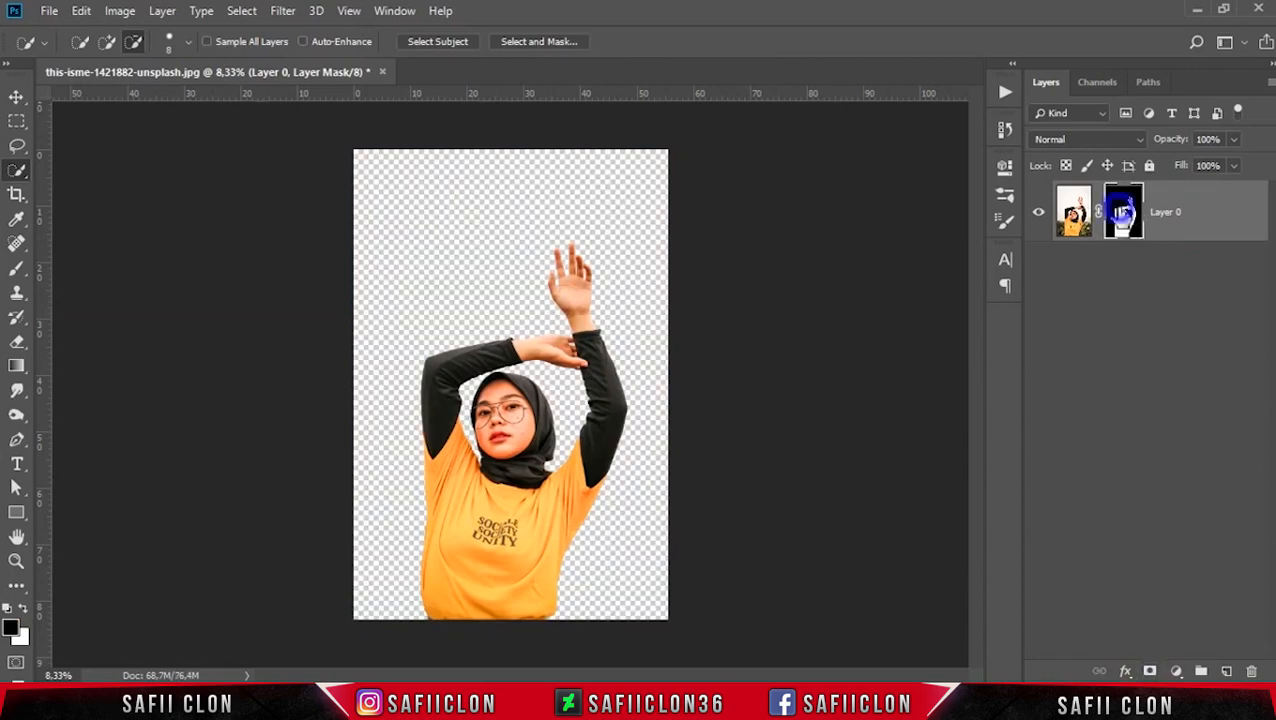
# Open the layer mask in Select and Mask and preview it On Black at 100% opacity.
pyautogui.rightClick(1125, 213)
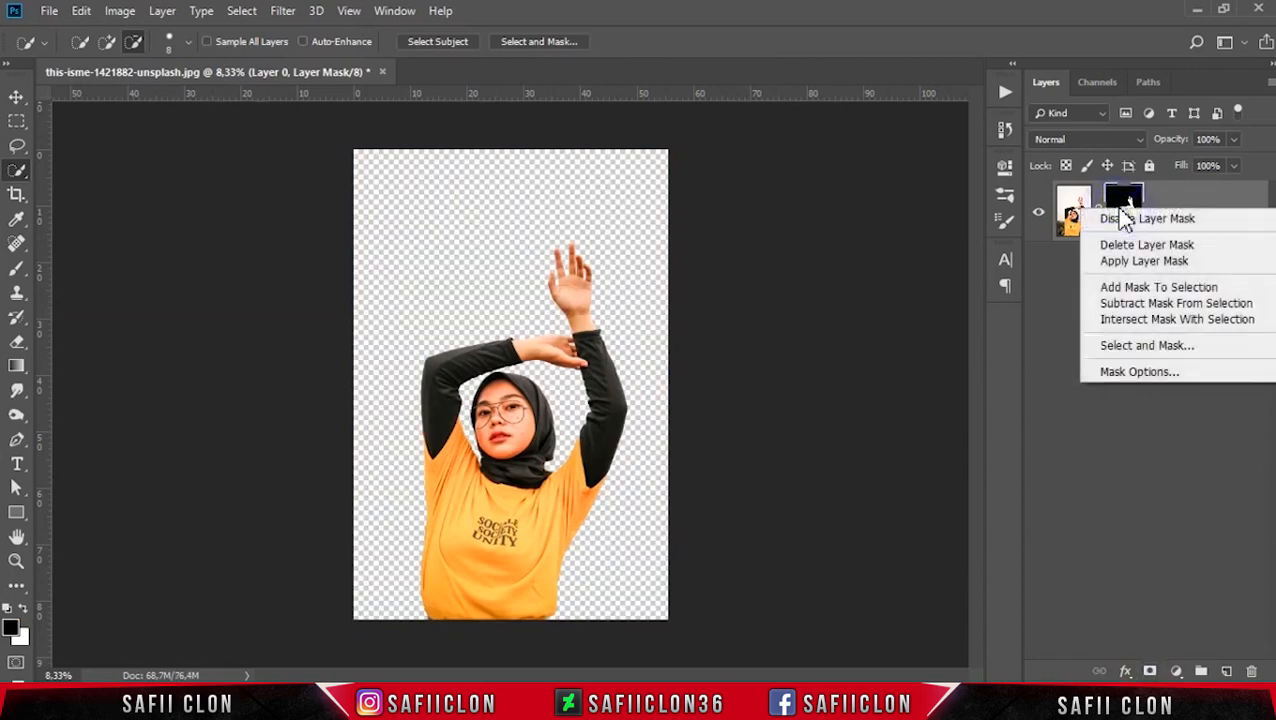
pyautogui.click(1154, 346)
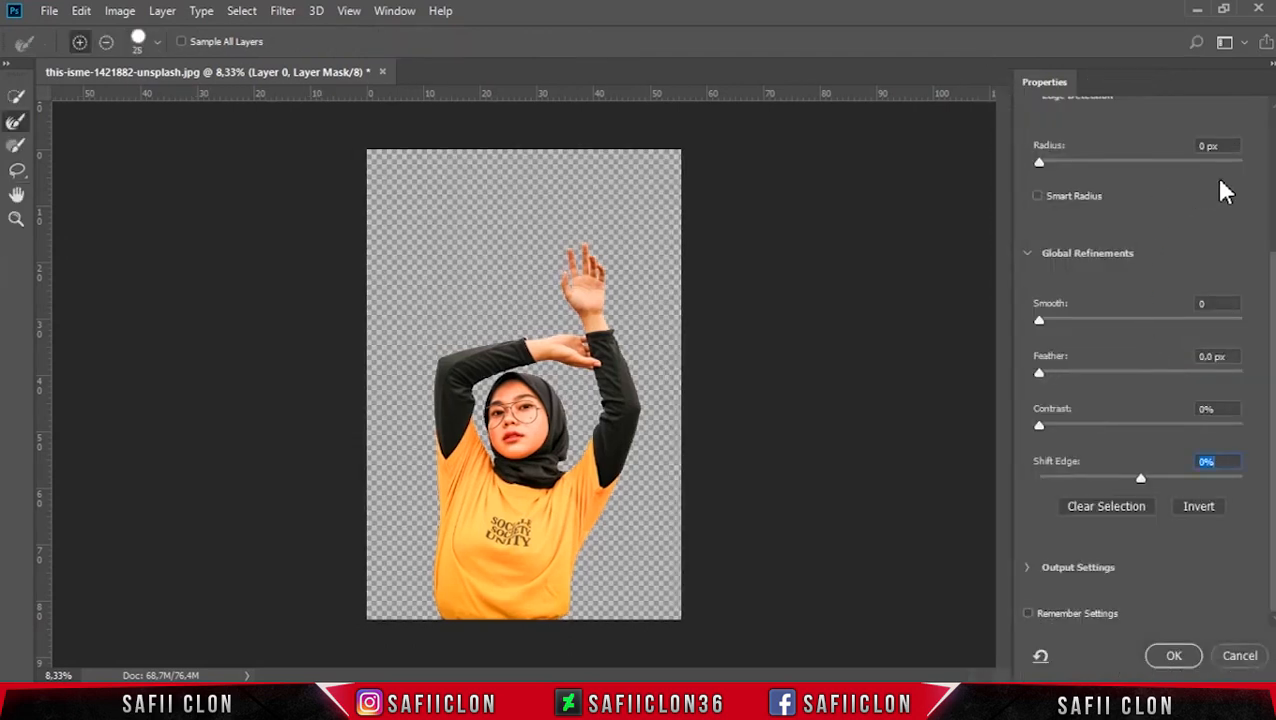
pyautogui.moveTo(1270, 272); pyautogui.dragTo(1269, 125)
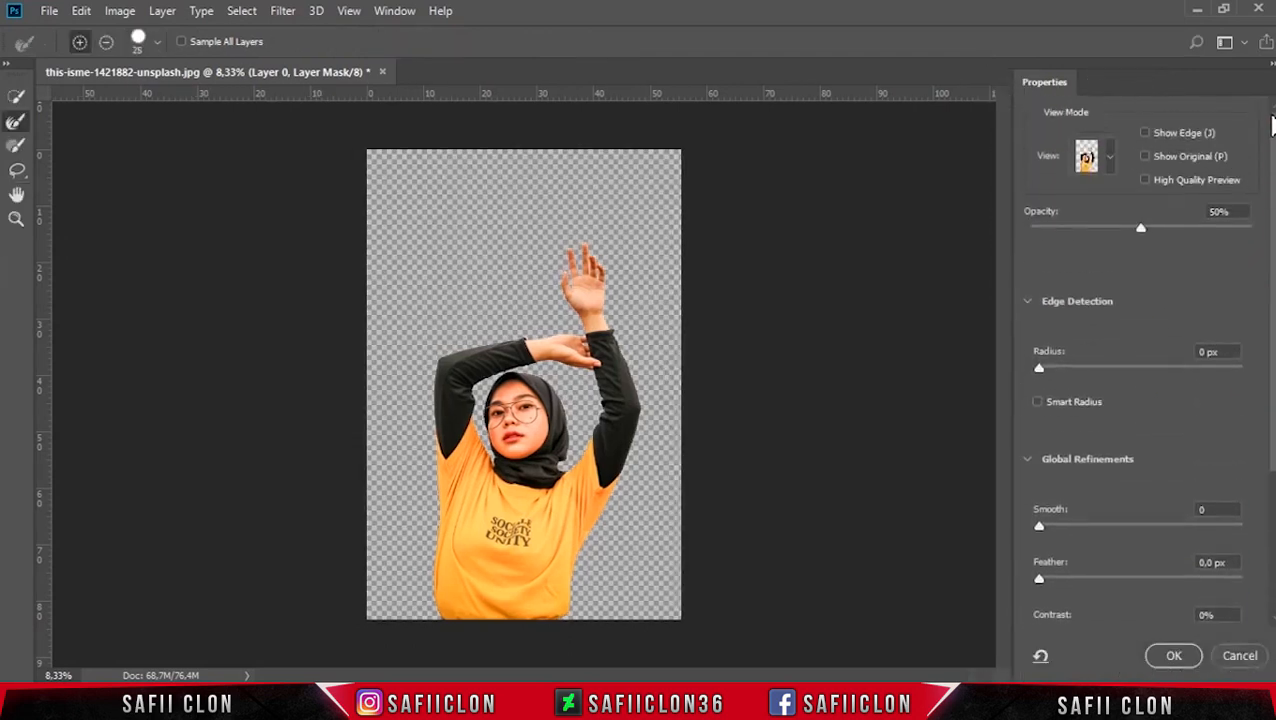
pyautogui.click(1113, 158)
pyautogui.click(1075, 318)
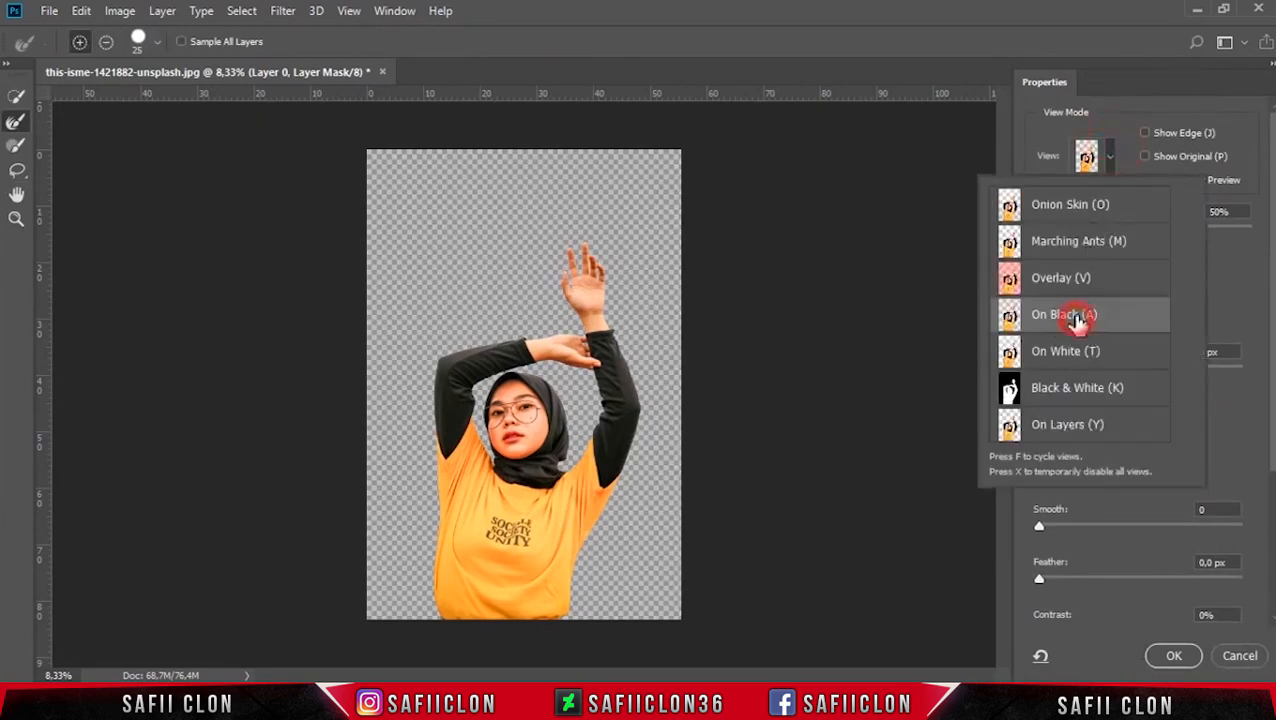
pyautogui.click(1111, 158)
pyautogui.moveTo(1143, 232); pyautogui.dragTo(1262, 247)
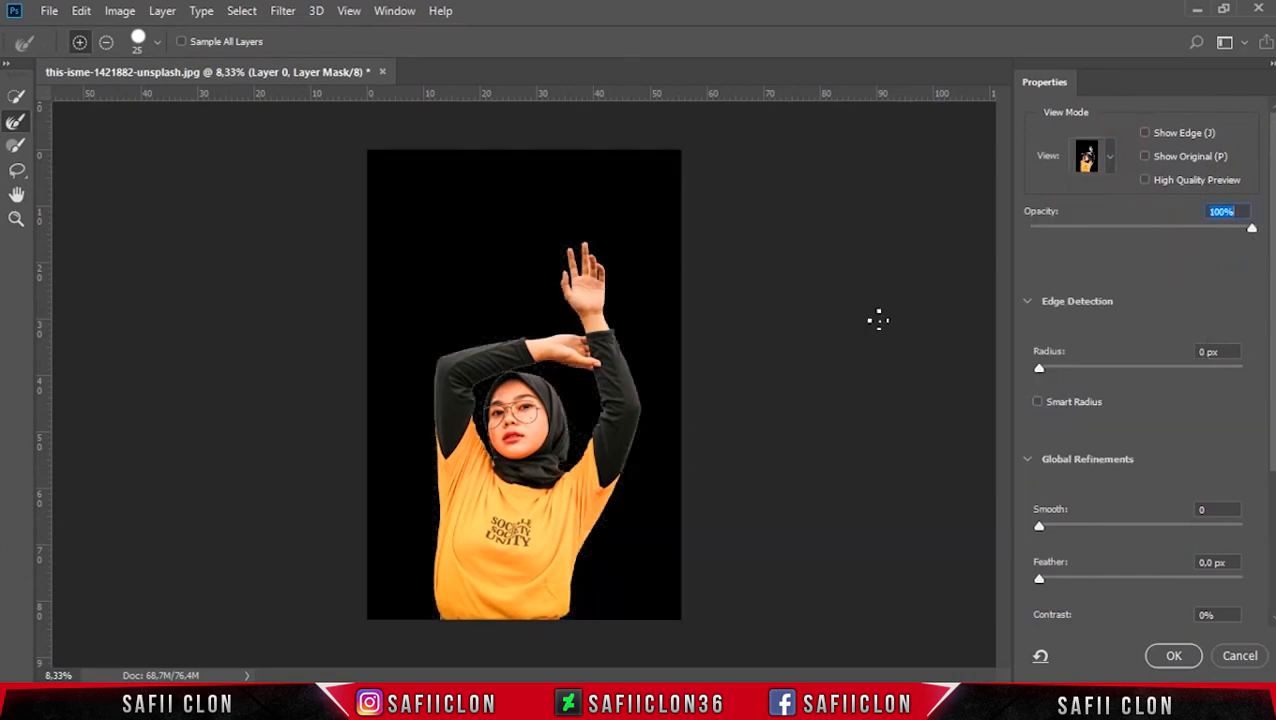
# Choose the Refine Edge Brush and set its size to 26 px.
pyautogui.hotkey('ctrl', '+')
pyautogui.hotkey('ctrl', '+')
pyautogui.hotkey('ctrl', '+')
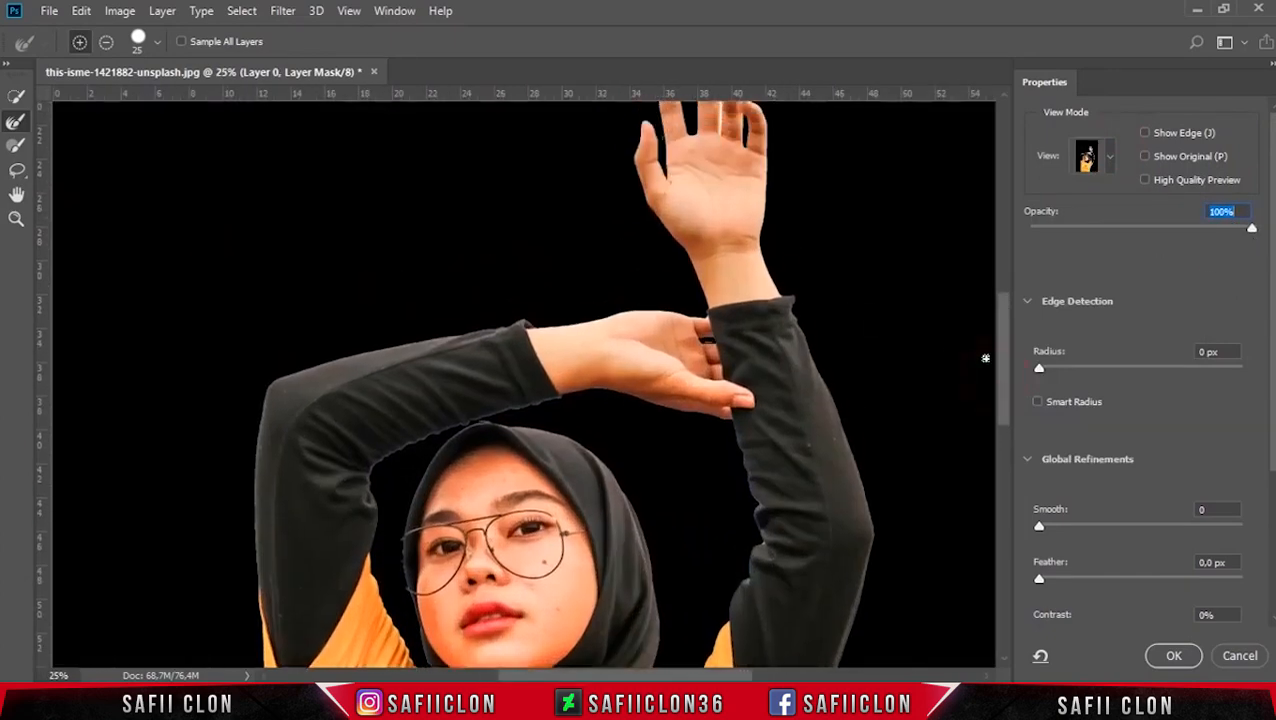
pyautogui.moveTo(1002, 394)
pyautogui.mouseDown()
pyautogui.moveTo(1002, 361)
pyautogui.moveTo(1000, 417)
pyautogui.mouseUp()
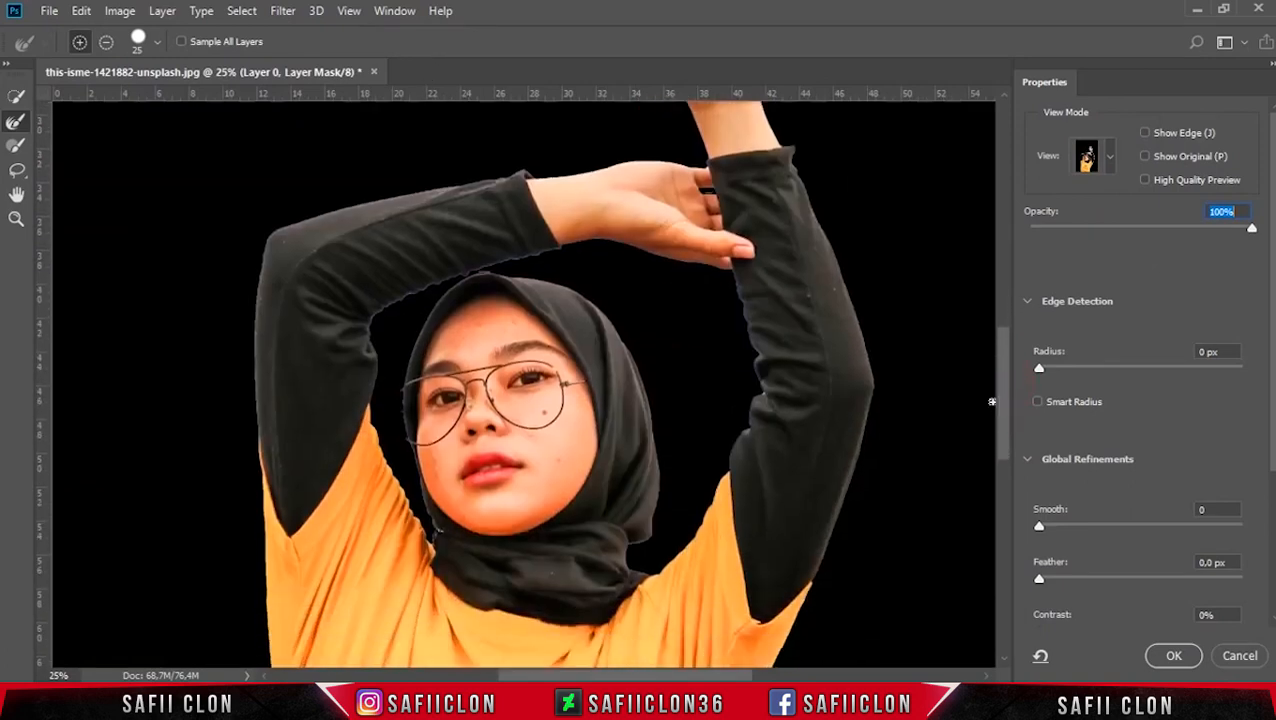
pyautogui.click(12, 122)
pyautogui.click(157, 42)
pyautogui.moveTo(72, 100); pyautogui.dragTo(70, 100)
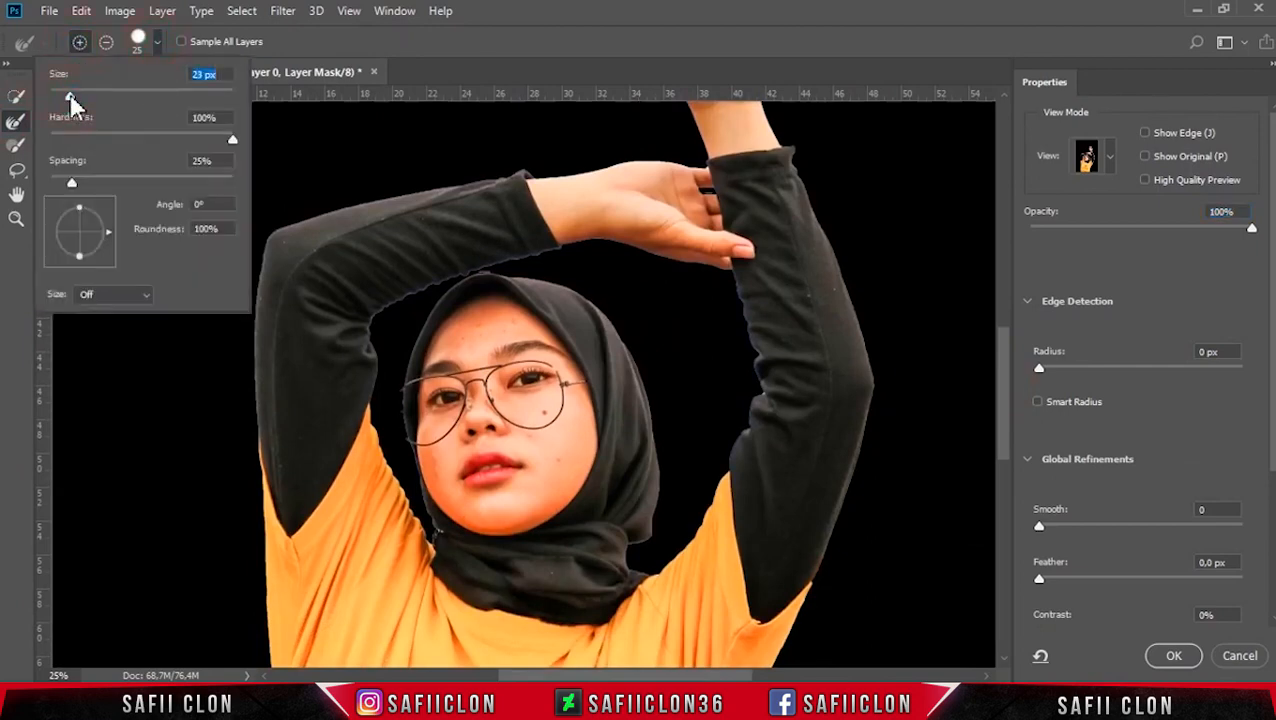
pyautogui.click(588, 45)
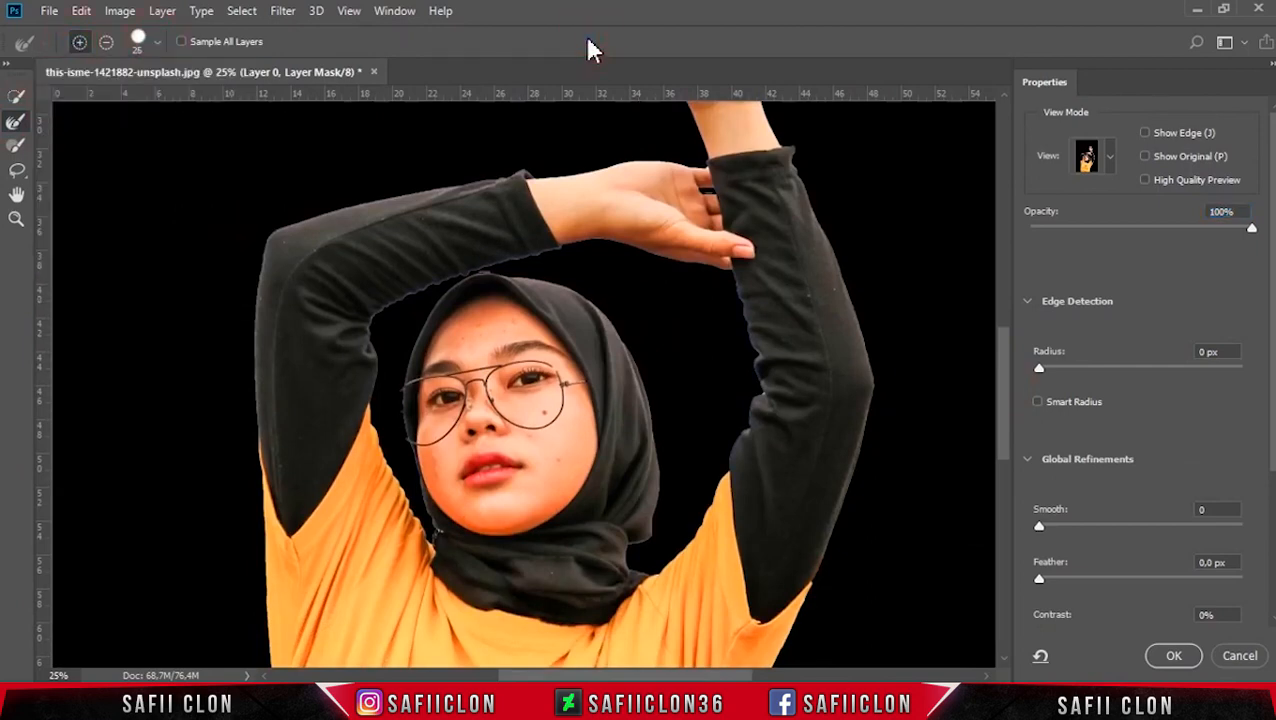
# Refine the mask edges between the raised hand's fingers and beside the thumb with an 8 px brush.
pyautogui.scroll(10, 656, 345)
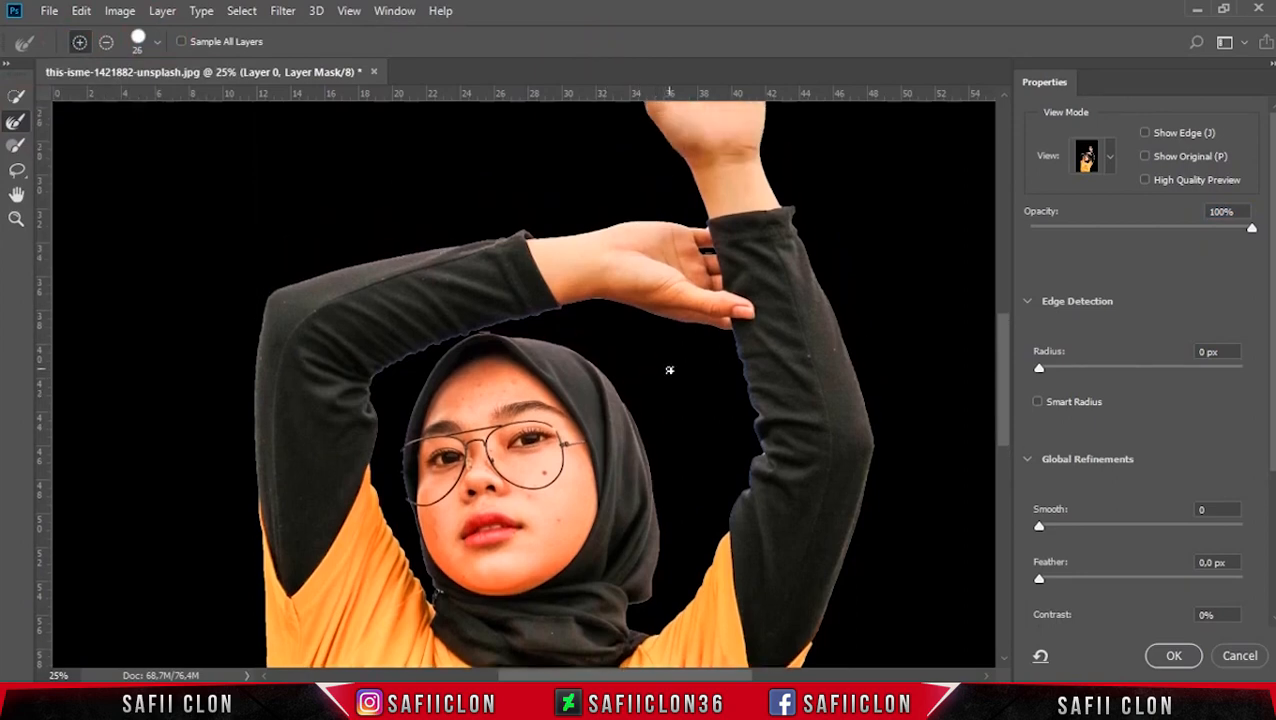
pyautogui.scroll(1, 700, 403)
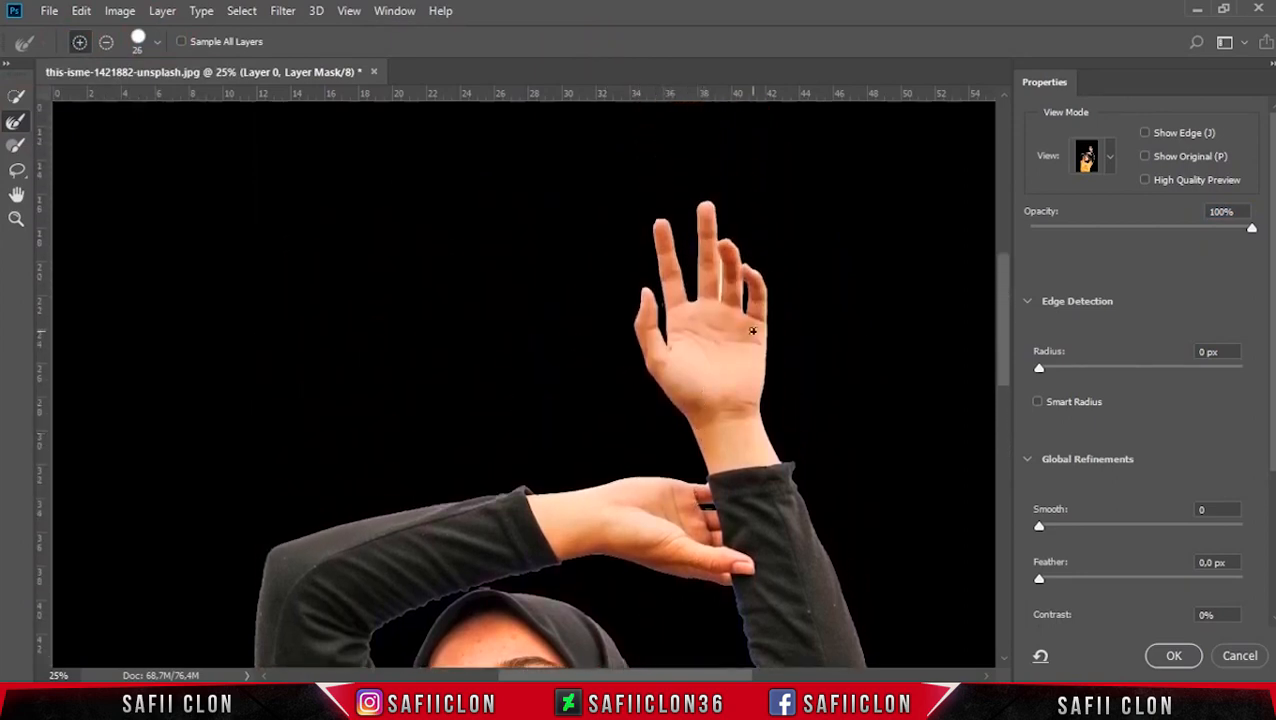
pyautogui.hotkey('ctrl', '+')
pyautogui.hotkey('ctrl', '+')
pyautogui.moveTo(907, 221)
pyautogui.mouseDown()
pyautogui.moveTo(678, 398)
pyautogui.moveTo(690, 341)
pyautogui.mouseUp()
pyautogui.press('[')
pyautogui.press('[')
pyautogui.press('[')
pyautogui.press('[')
pyautogui.press('[')
pyautogui.press('[')
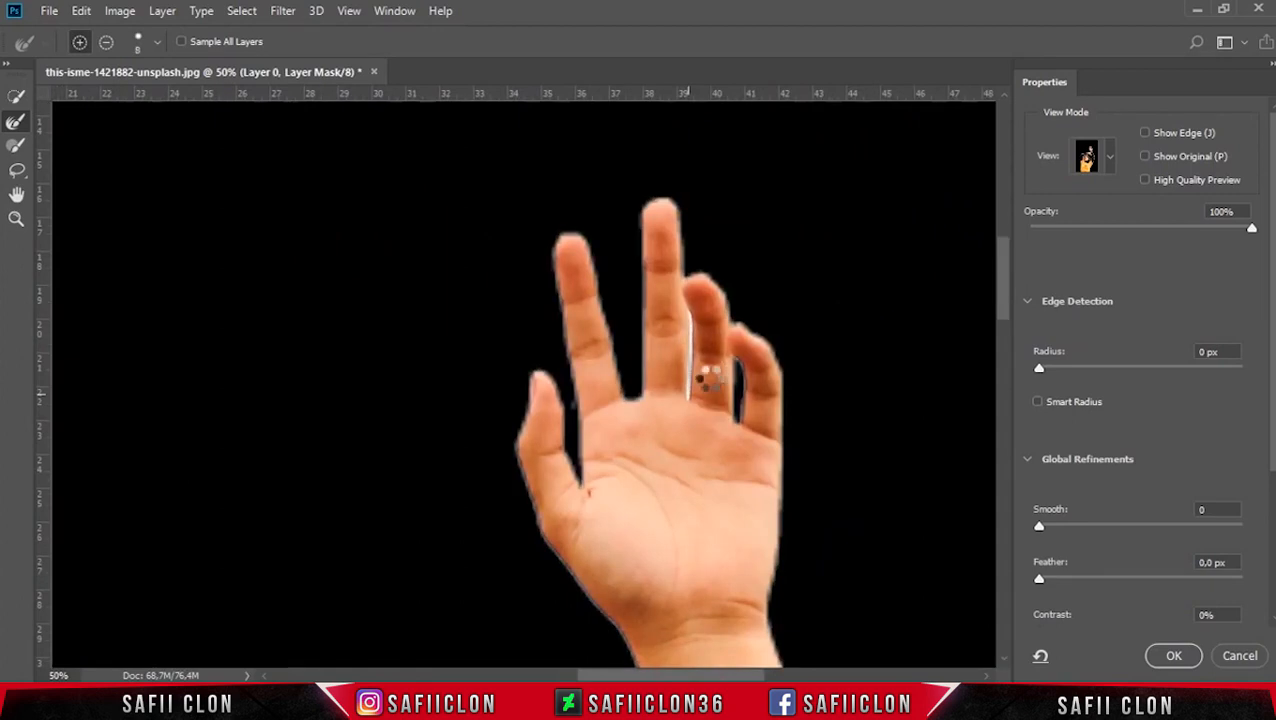
pyautogui.click(685, 314)
pyautogui.click(573, 404)
# Refine the mask edge between the bent arm's sleeve and the top of the headscarf with a 25 px brush.
pyautogui.scroll(-6, 656, 441)
pyautogui.moveTo(683, 675); pyautogui.dragTo(637, 675)
pyautogui.press(']')
pyautogui.press(']')
pyautogui.press(']')
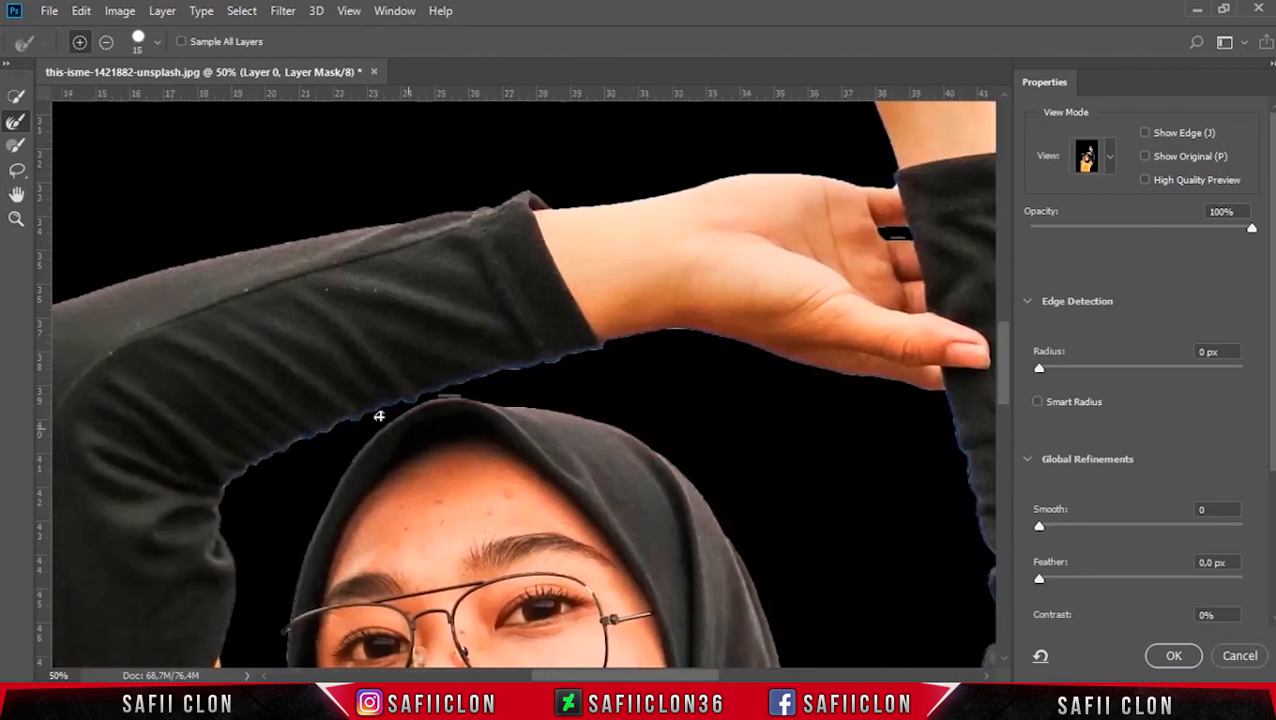
pyautogui.press(']')
pyautogui.press(']')
pyautogui.scroll(2, 300, 480)
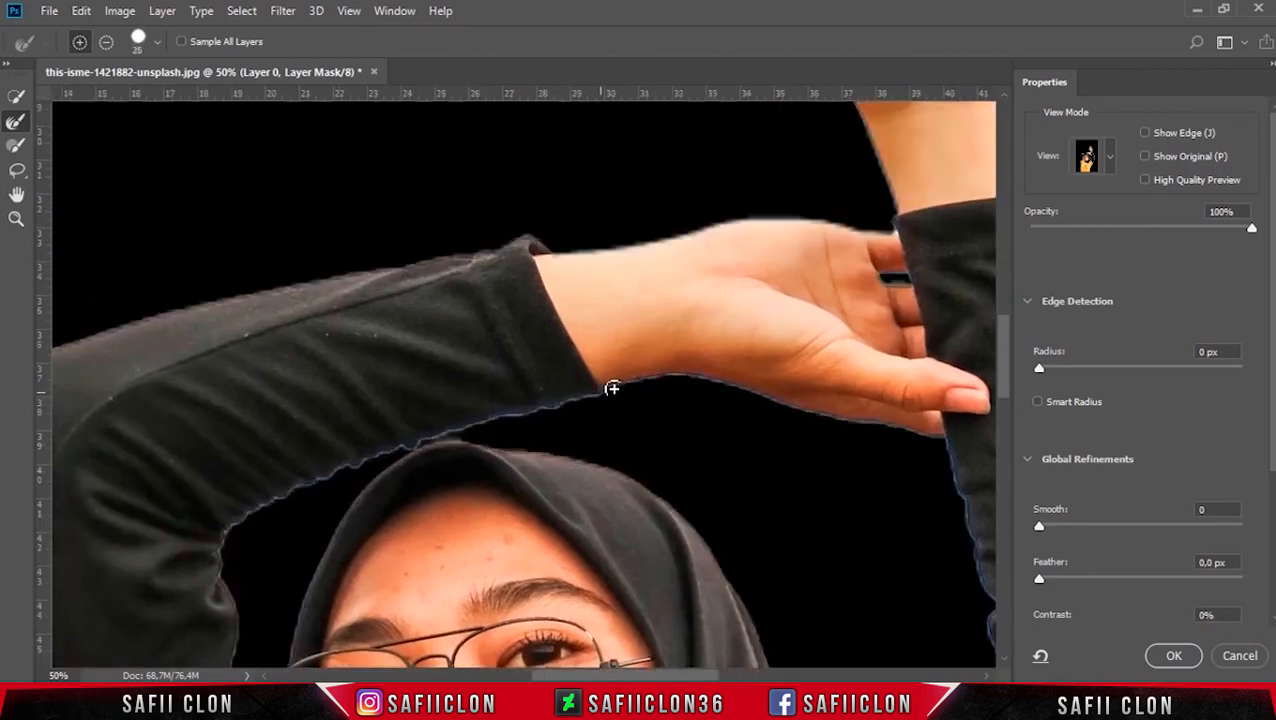
pyautogui.click(443, 436)
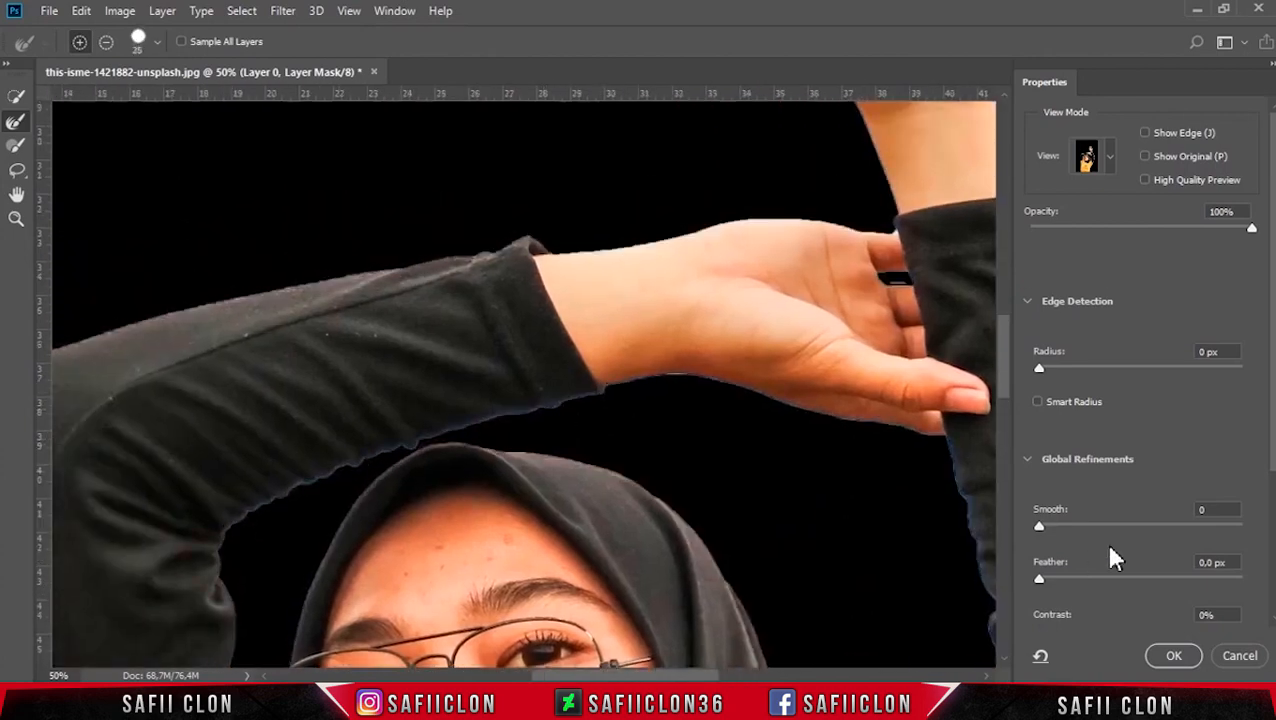
# Set the mask's global refinements to Feather 0.8 px, Contrast 13% and Shift Edge -58%.
pyautogui.scroll(-4, 1133, 520)
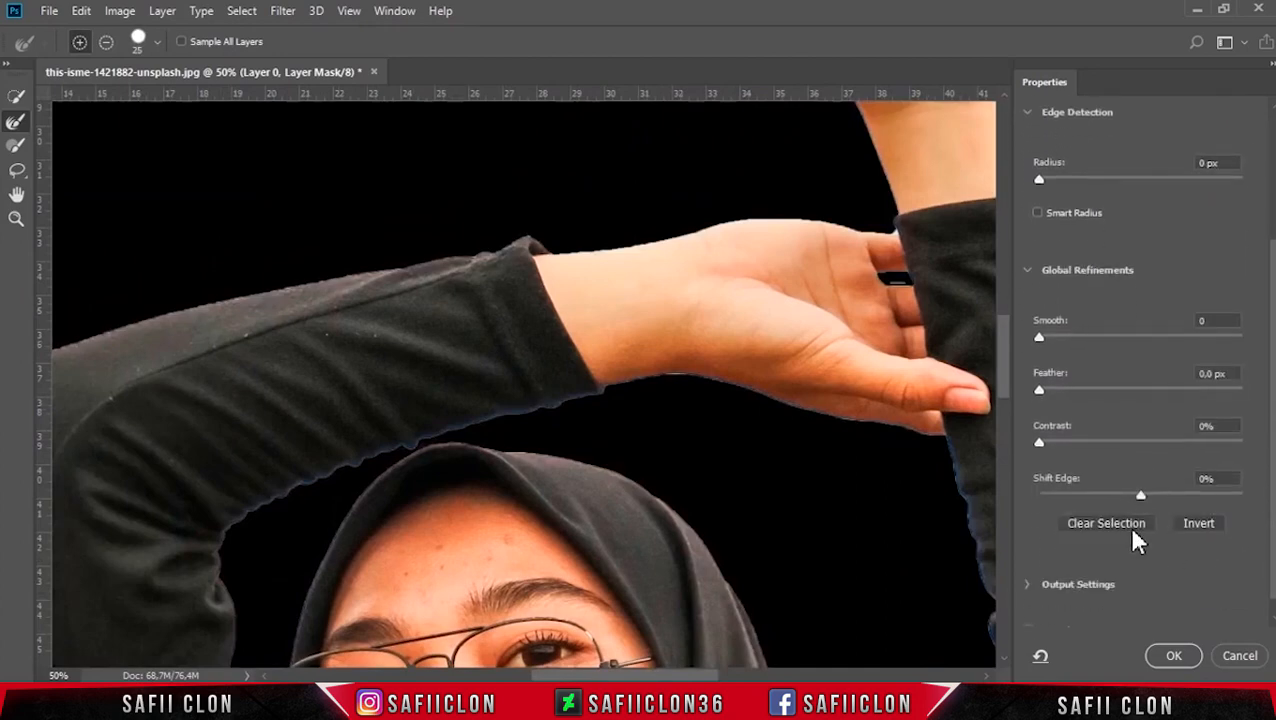
pyautogui.moveTo(1140, 493); pyautogui.dragTo(1113, 493)
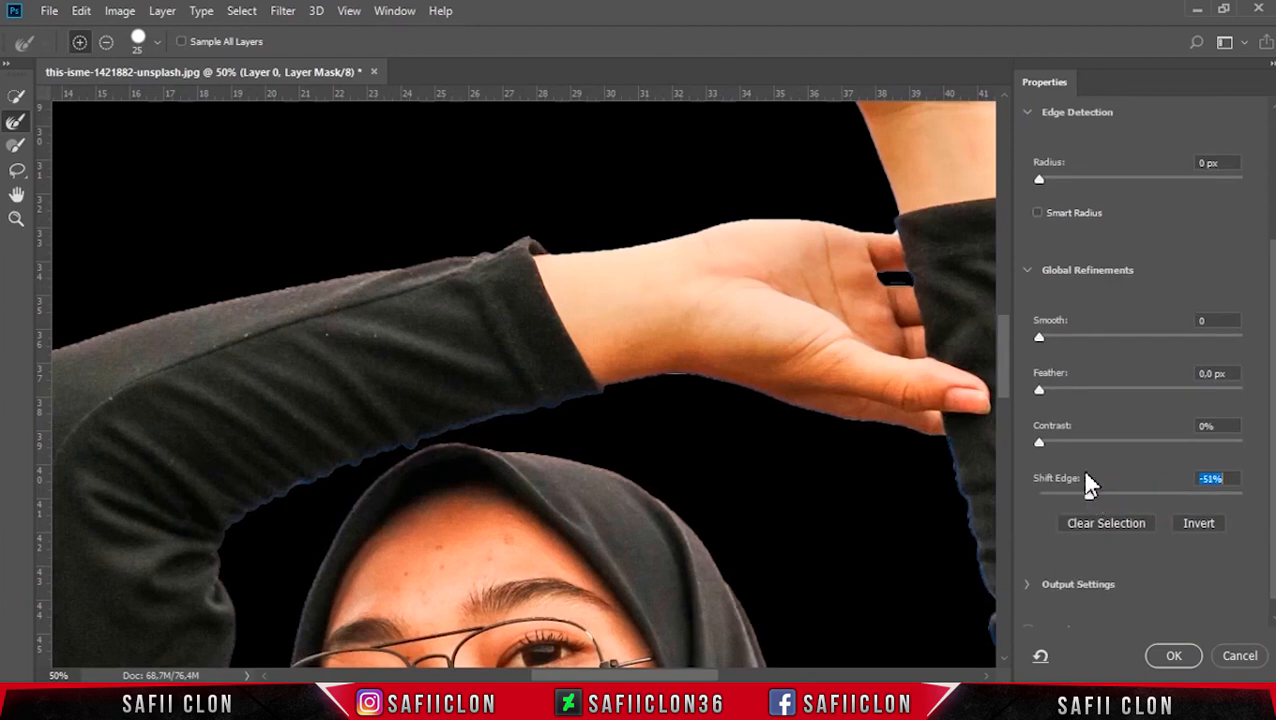
pyautogui.moveTo(1041, 443); pyautogui.dragTo(1064, 445)
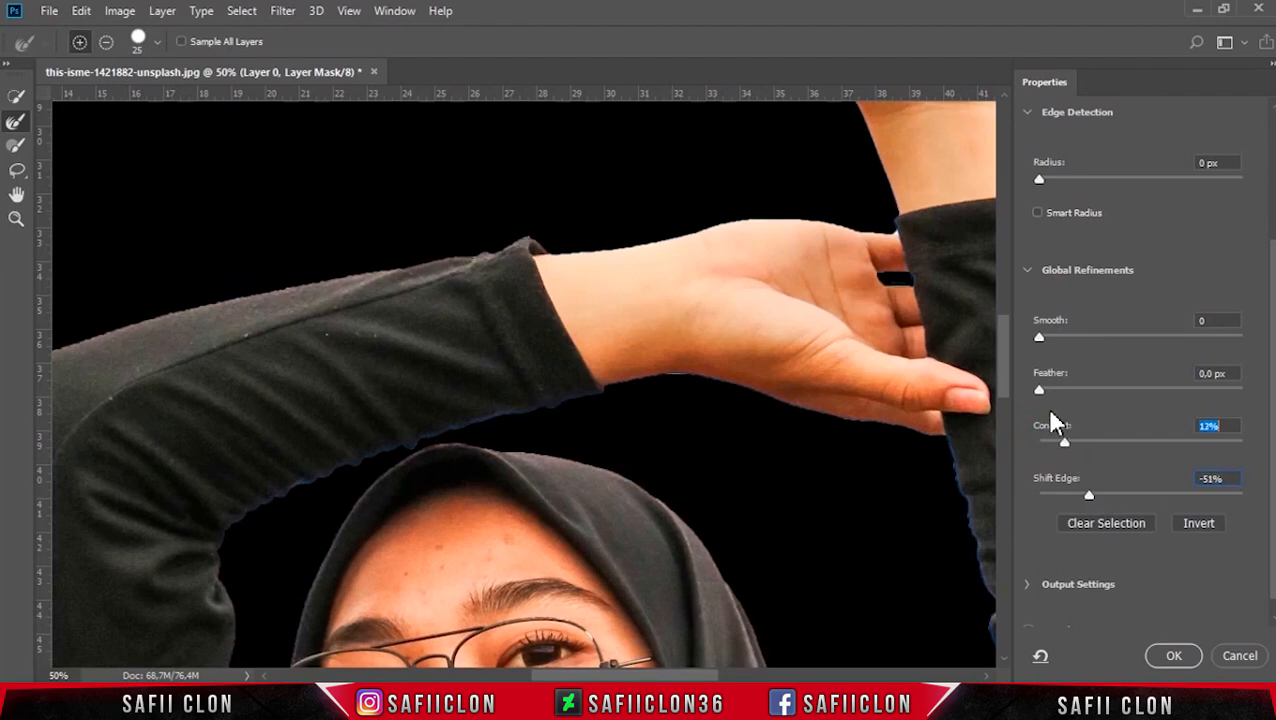
pyautogui.moveTo(1040, 391); pyautogui.dragTo(1048, 392)
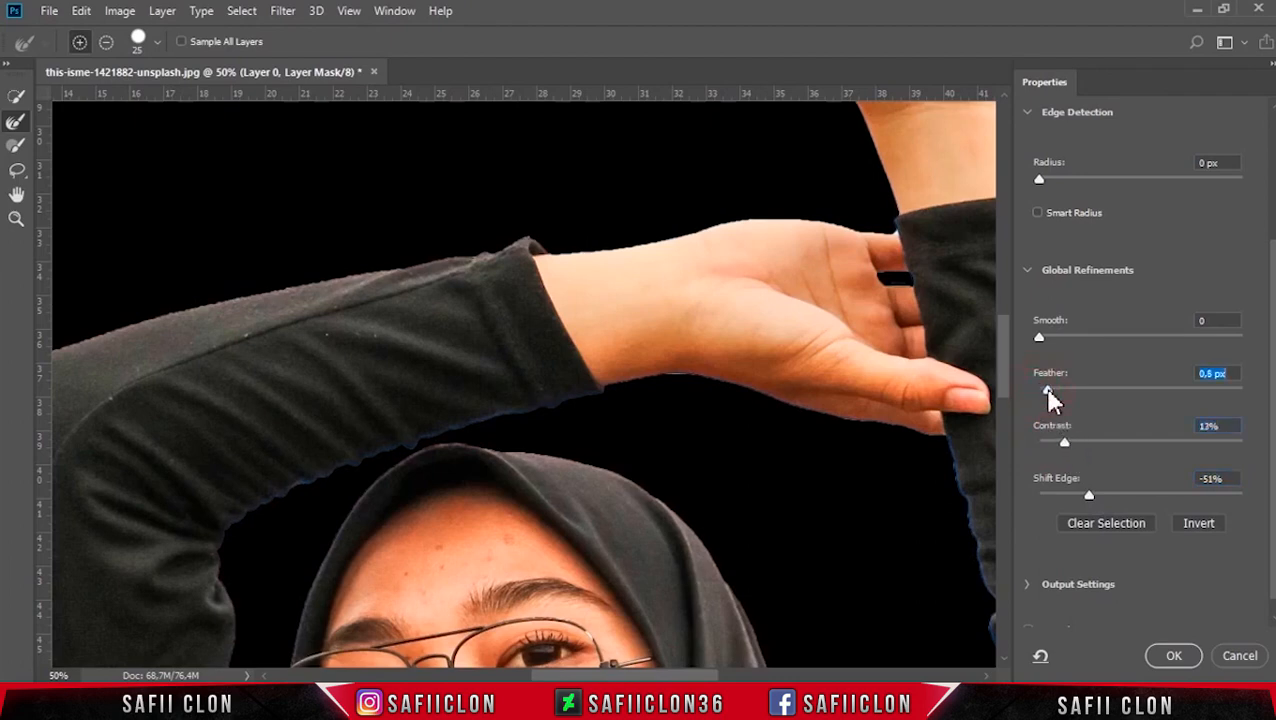
pyautogui.moveTo(1089, 496); pyautogui.dragTo(1087, 497)
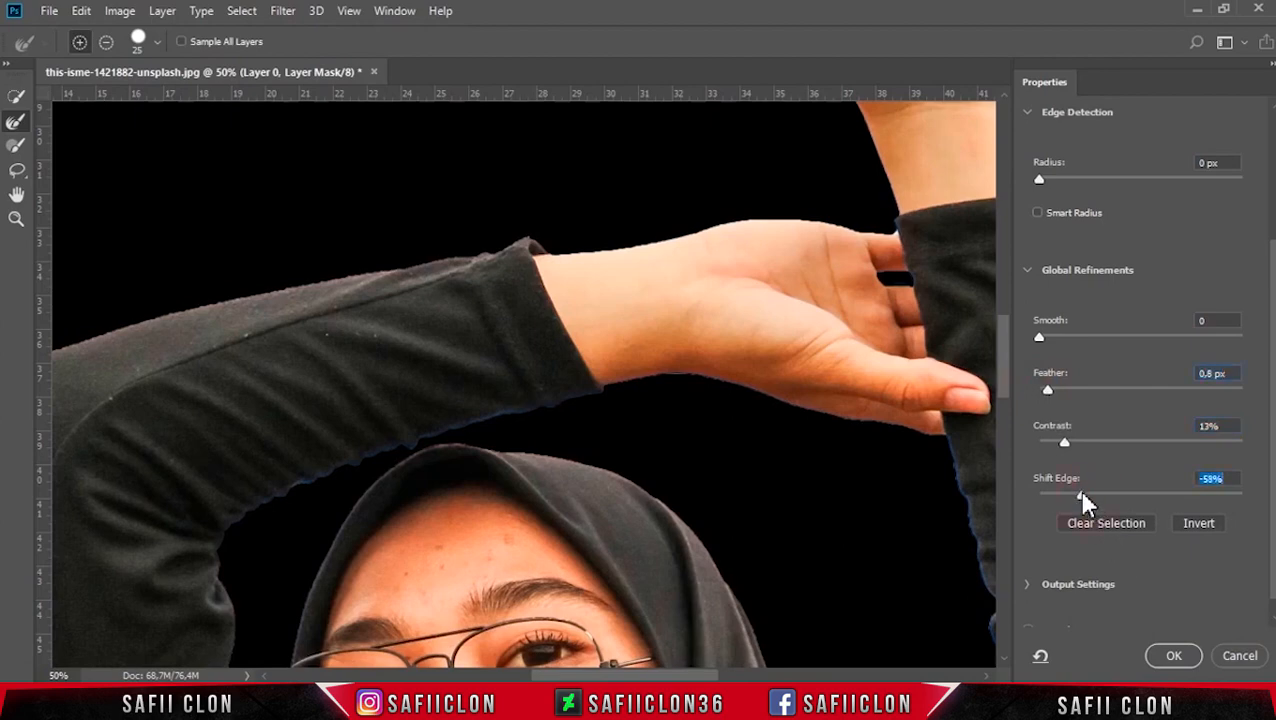
# Check the woman's cutout down to the shirt hem and as a whole, and apply the Select and Mask refinements.
pyautogui.moveTo(1003, 382); pyautogui.dragTo(1005, 550)
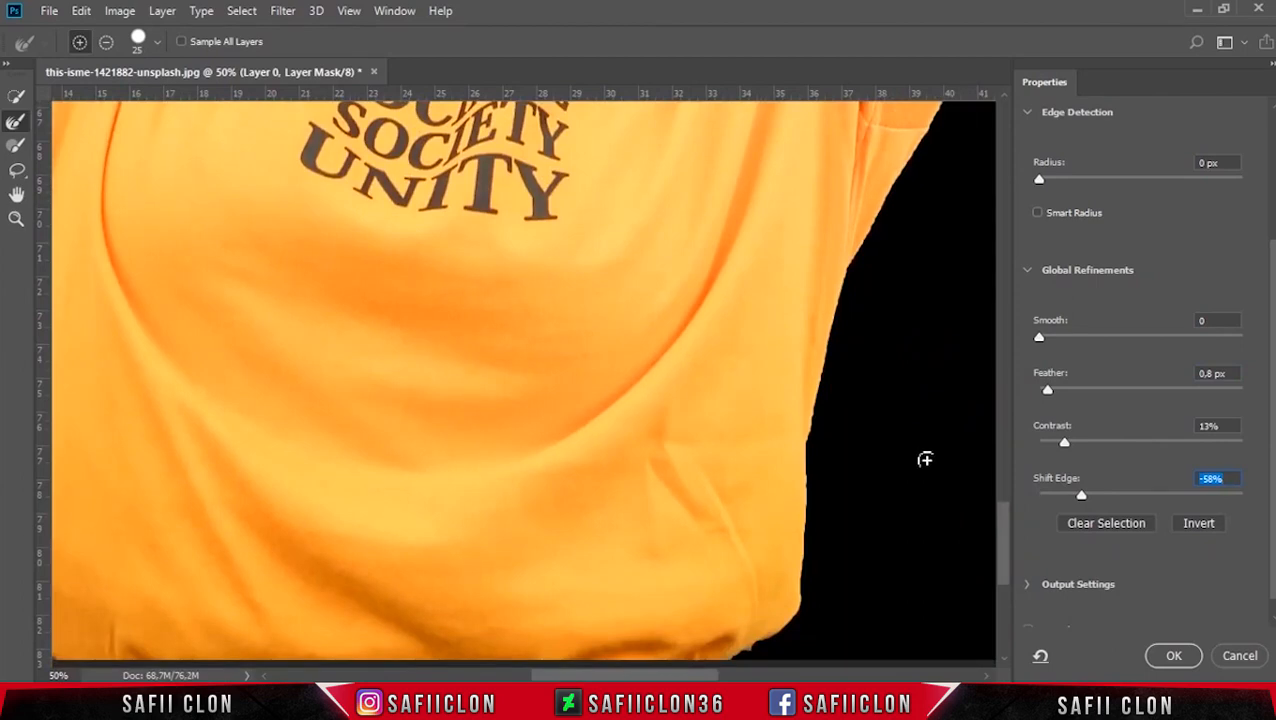
pyautogui.hotkey('ctrl', '-')
pyautogui.hotkey('ctrl', '-')
pyautogui.hotkey('ctrl', '-')
pyautogui.hotkey('ctrl', '-')
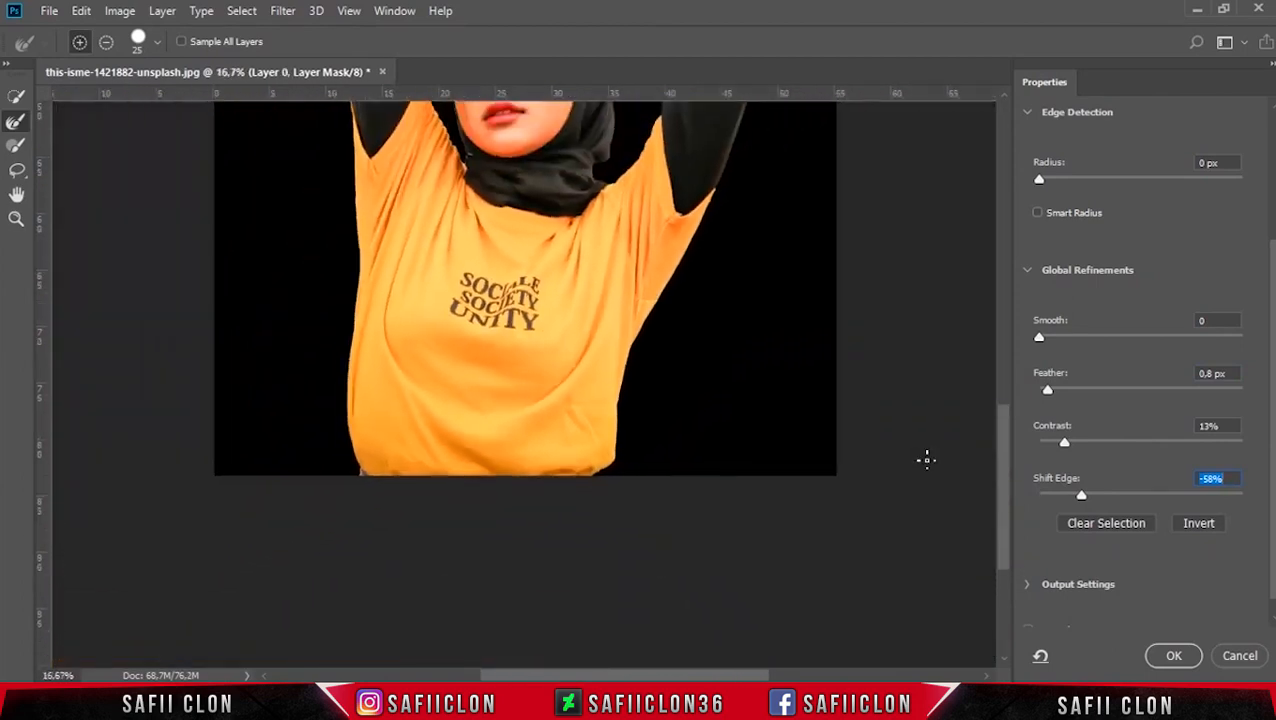
pyautogui.hotkey('ctrl', '-')
pyautogui.hotkey('ctrl', '-')
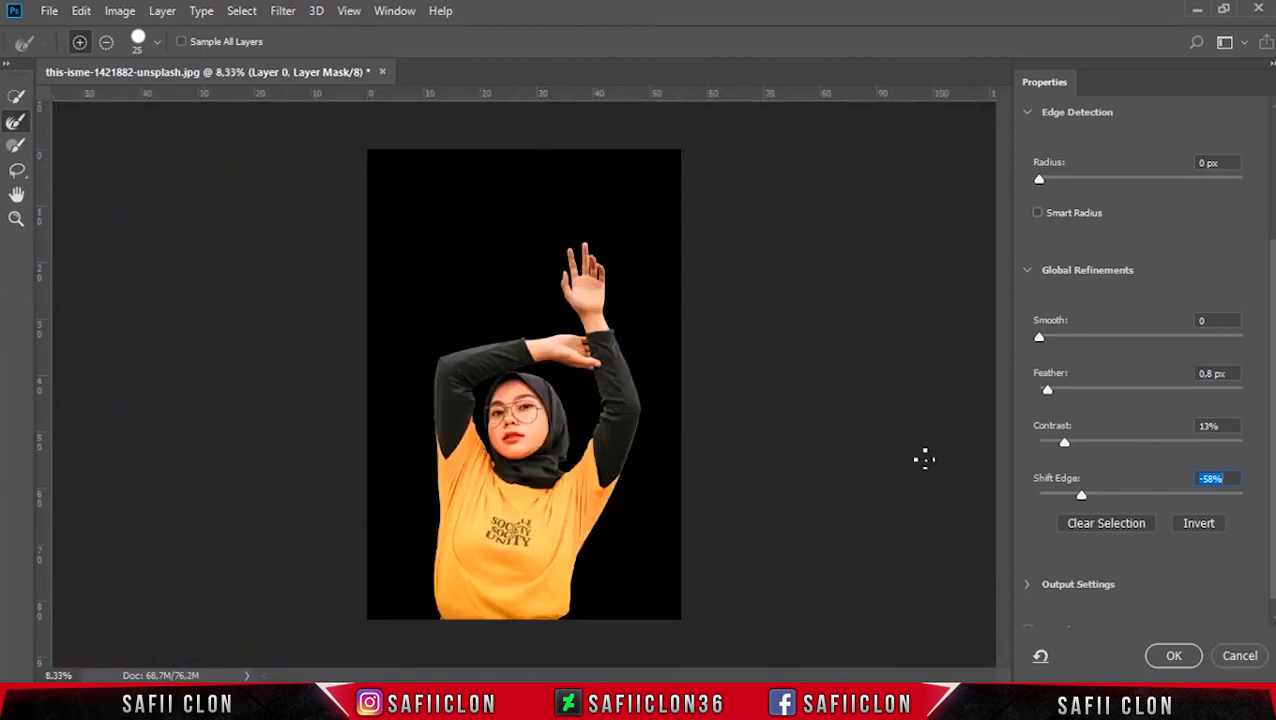
pyautogui.hotkey('ctrl', '+')
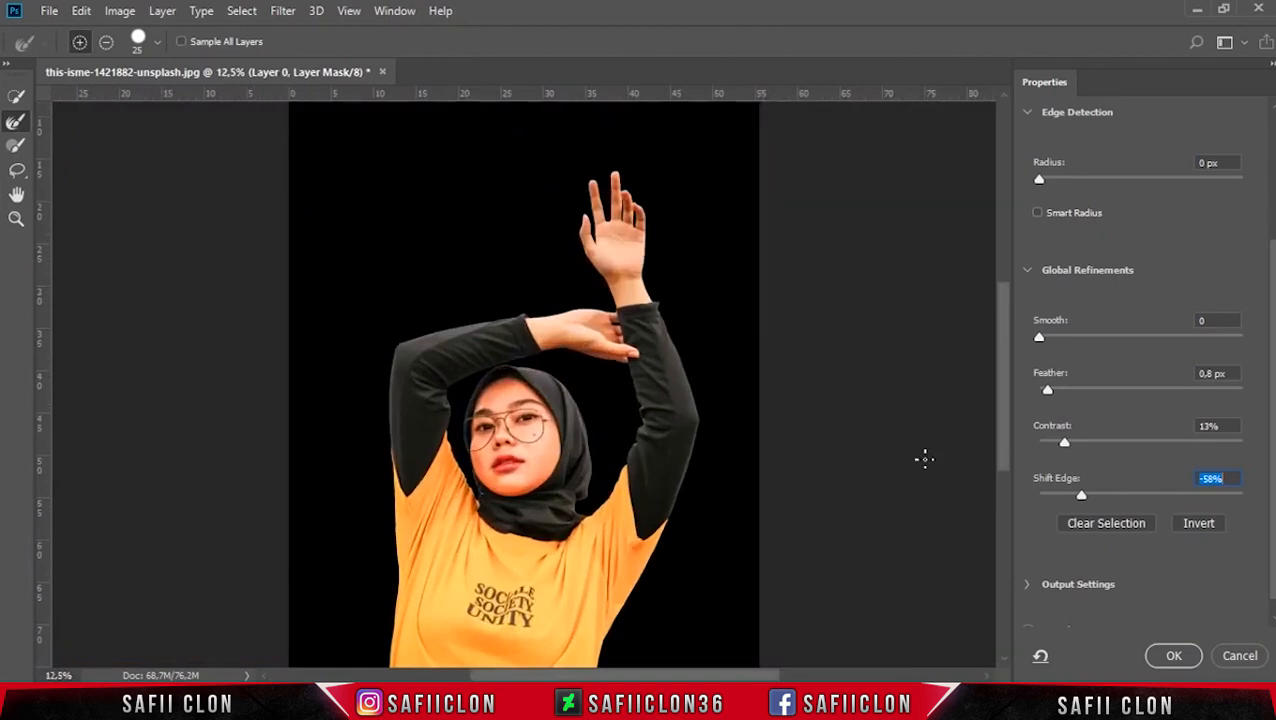
pyautogui.click(1172, 655)
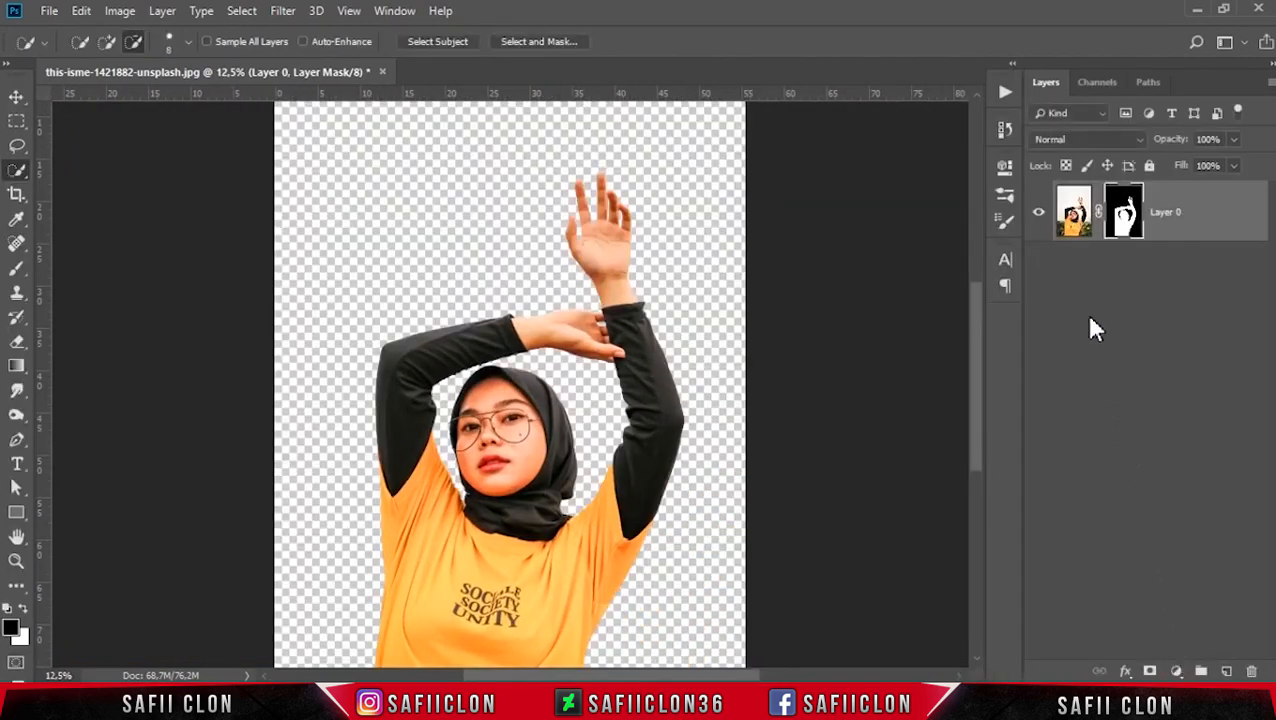
# Add a black (#000000) Solid Color fill layer and place it beneath the masked woman layer.
pyautogui.click(1205, 222)
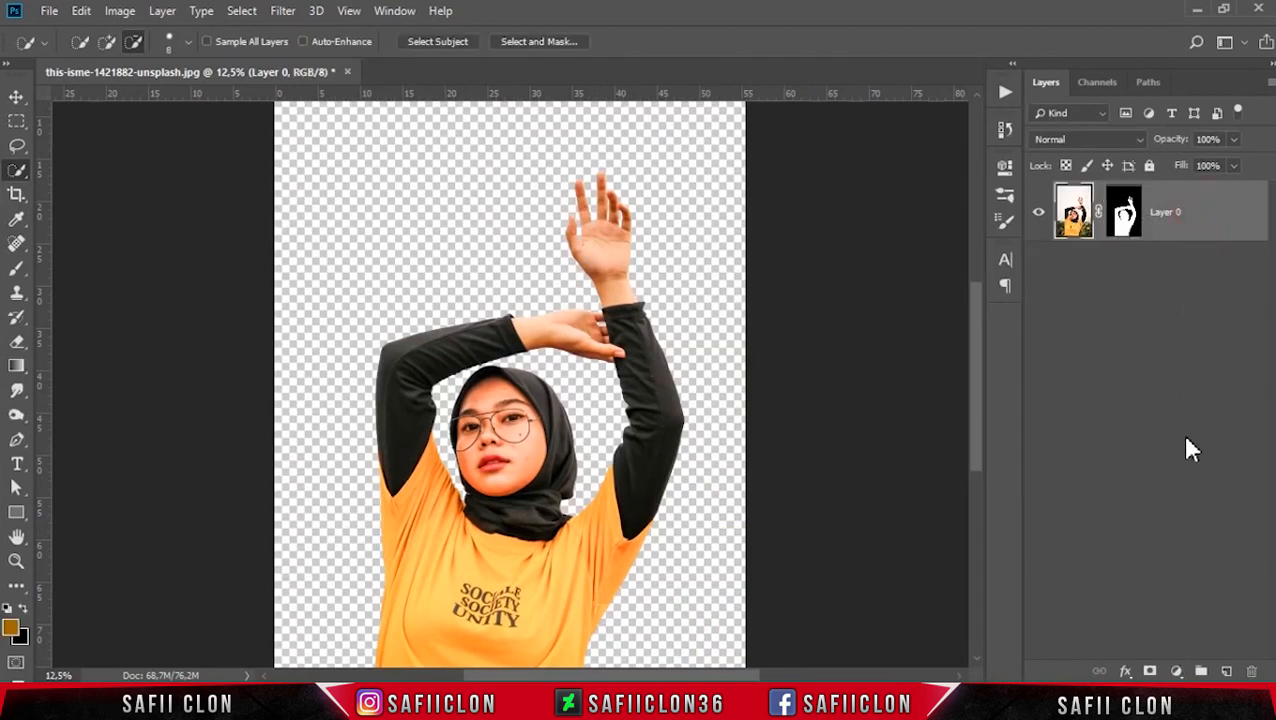
pyautogui.click(1177, 671)
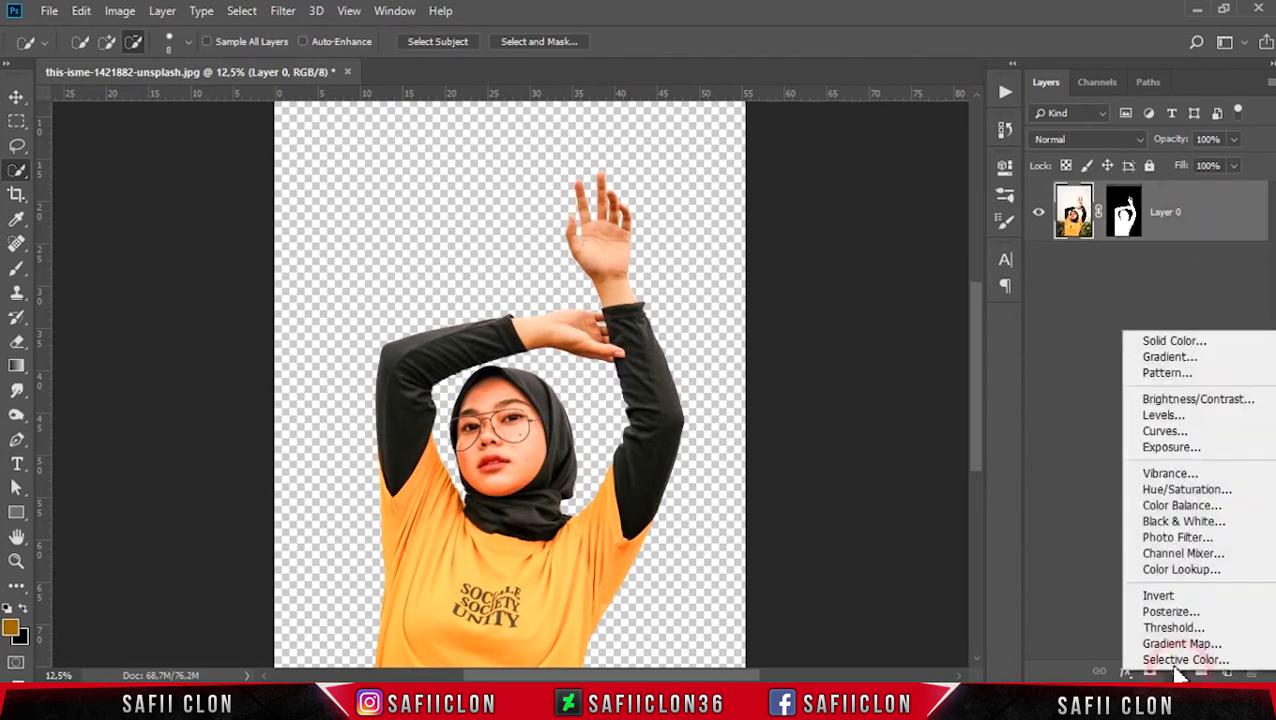
pyautogui.click(1190, 342)
pyautogui.click(897, 250)
pyautogui.moveTo(862, 322); pyautogui.dragTo(741, 430)
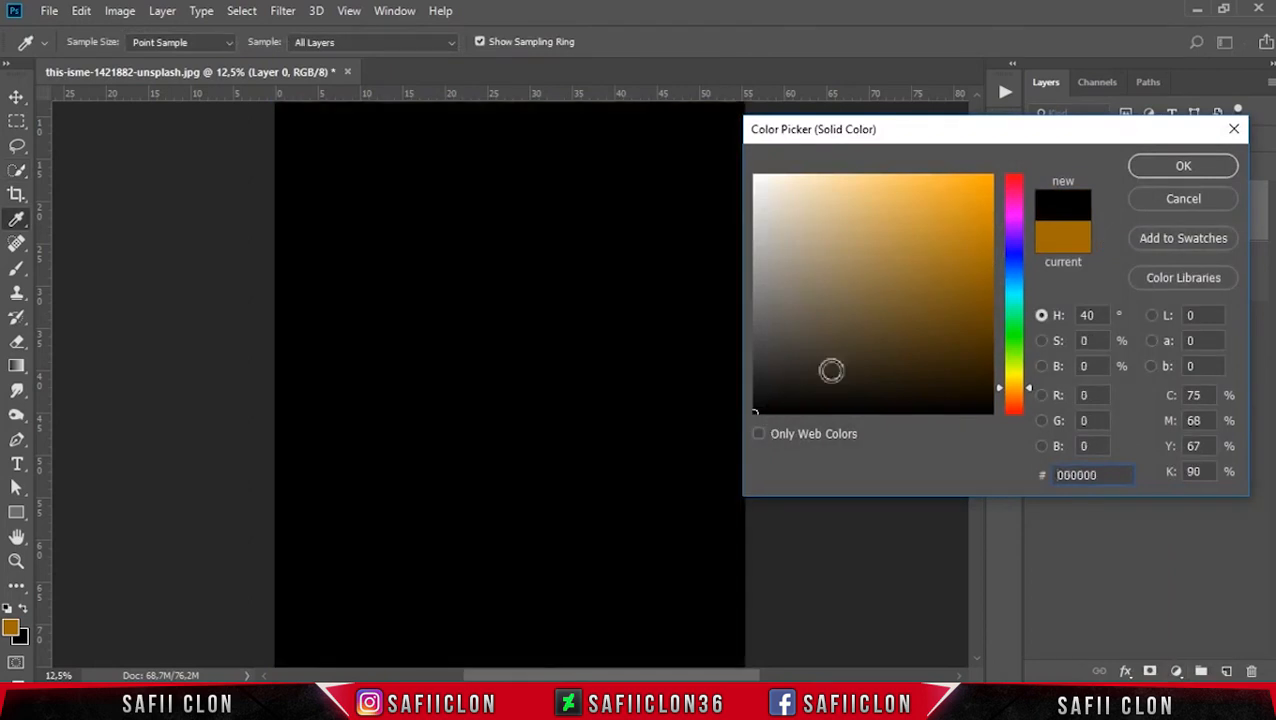
pyautogui.click(1183, 170)
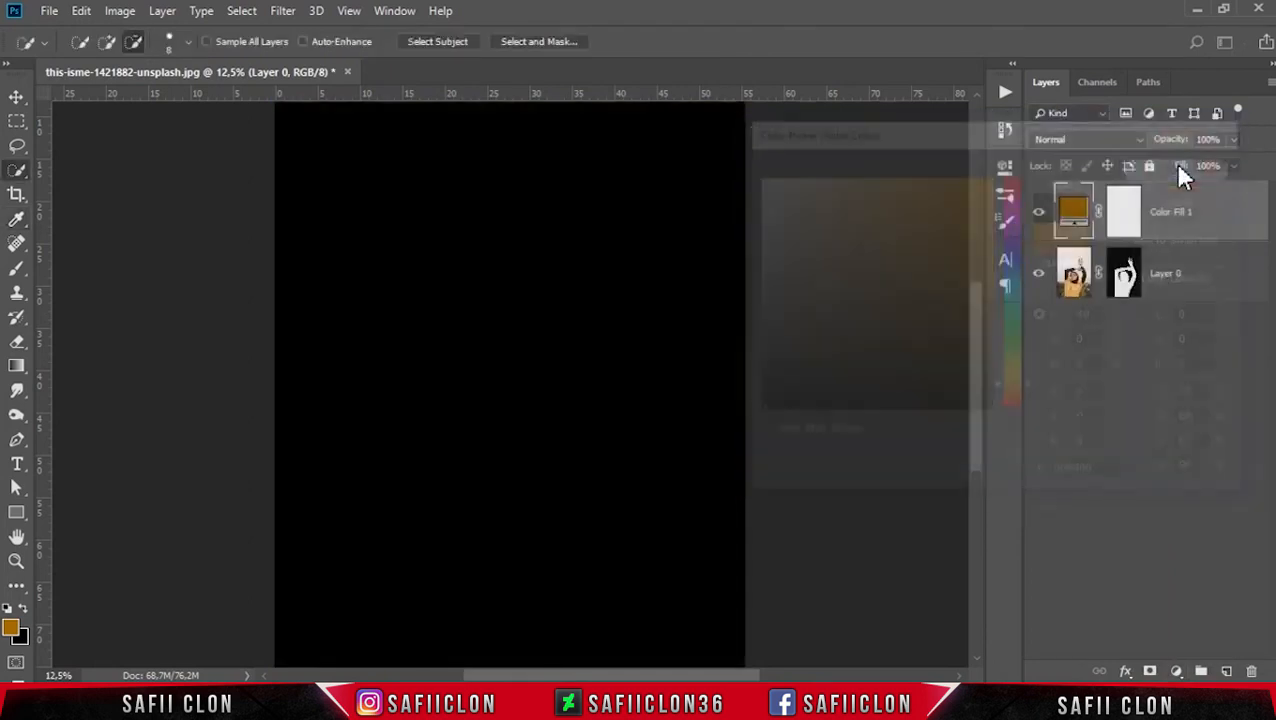
pyautogui.click(1215, 208)
pyautogui.moveTo(1215, 208); pyautogui.dragTo(1216, 302)
# Group the black fill layer under the name BACKGROUND and collapse the group.
pyautogui.rightClick(1208, 272)
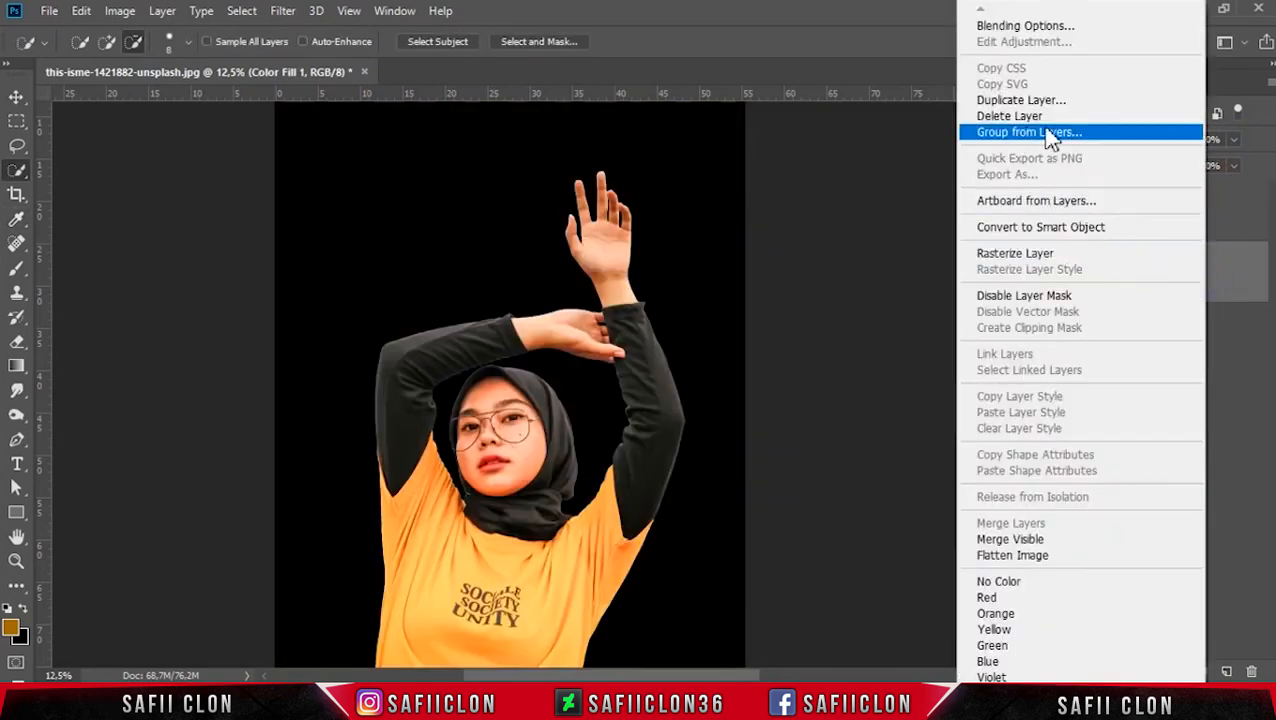
pyautogui.click(1045, 136)
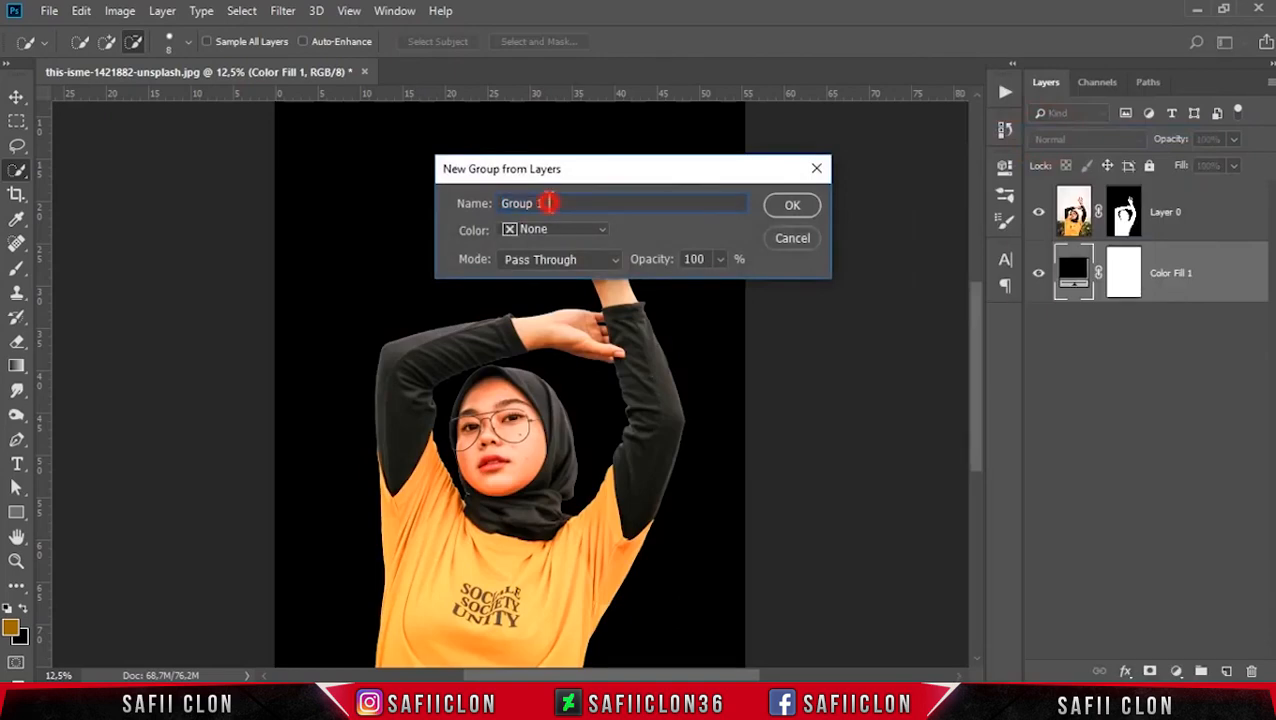
pyautogui.write('BACKGROUND')
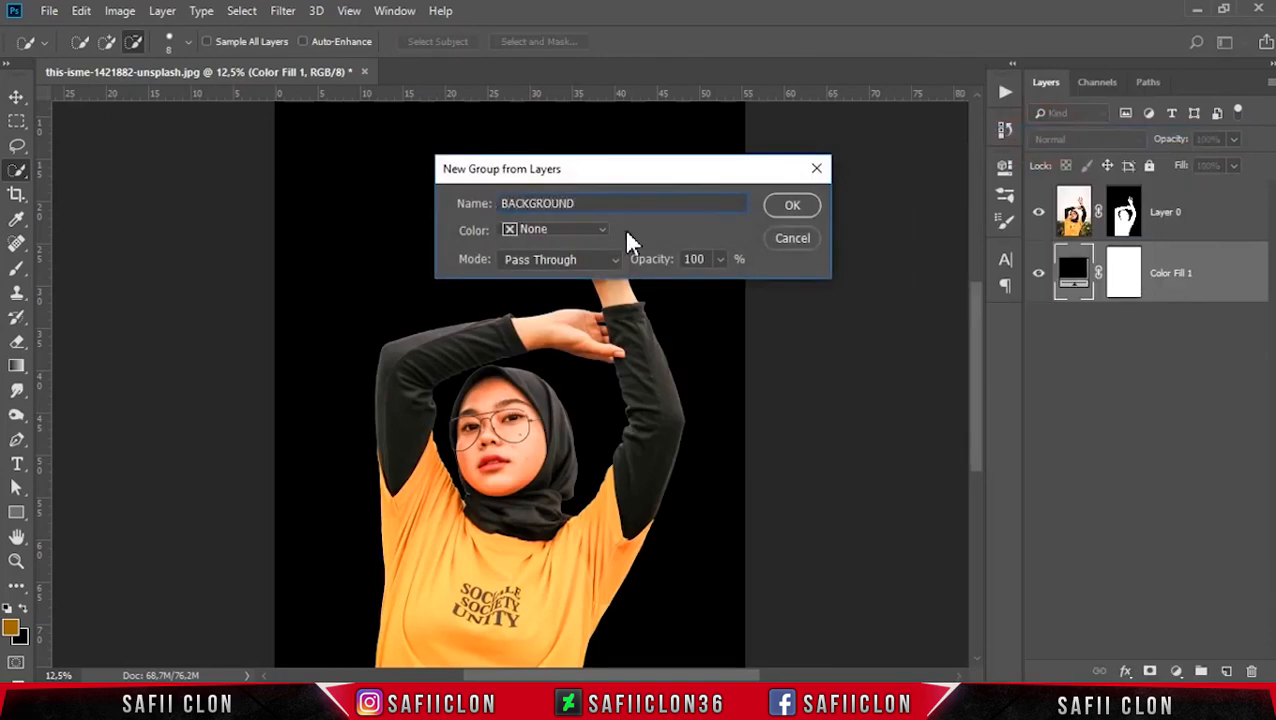
pyautogui.click(792, 205)
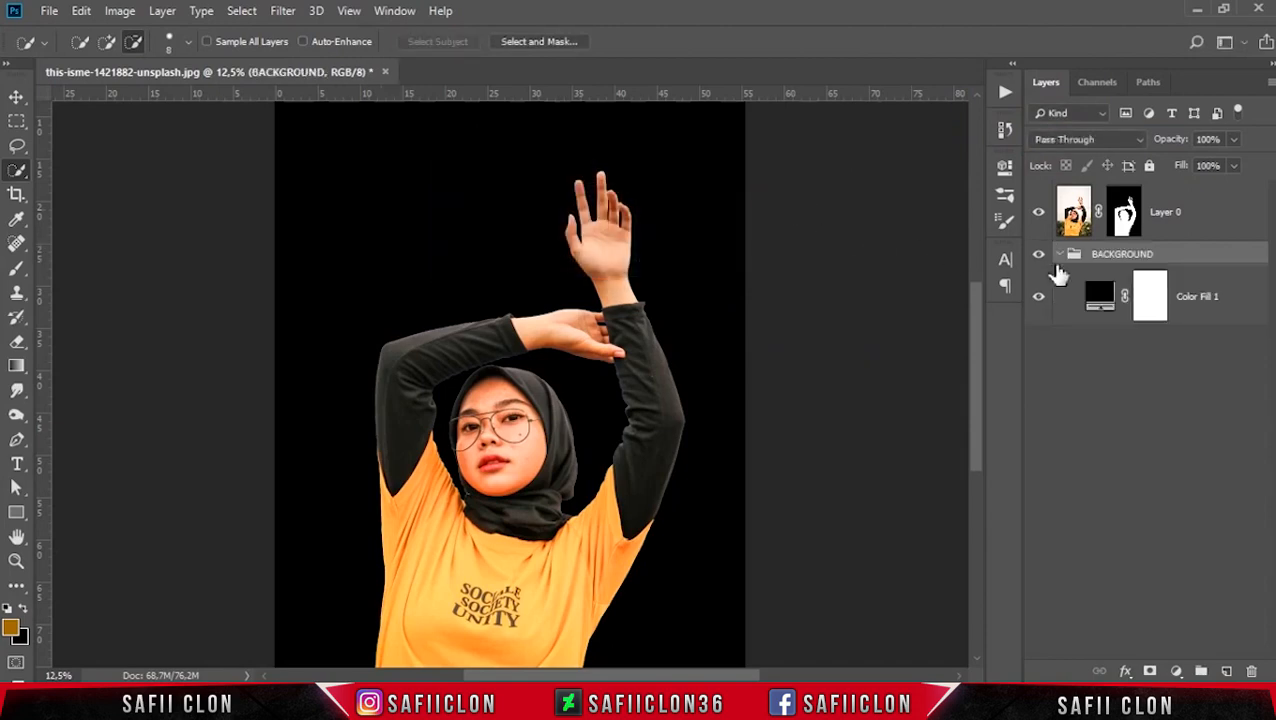
pyautogui.click(1059, 254)
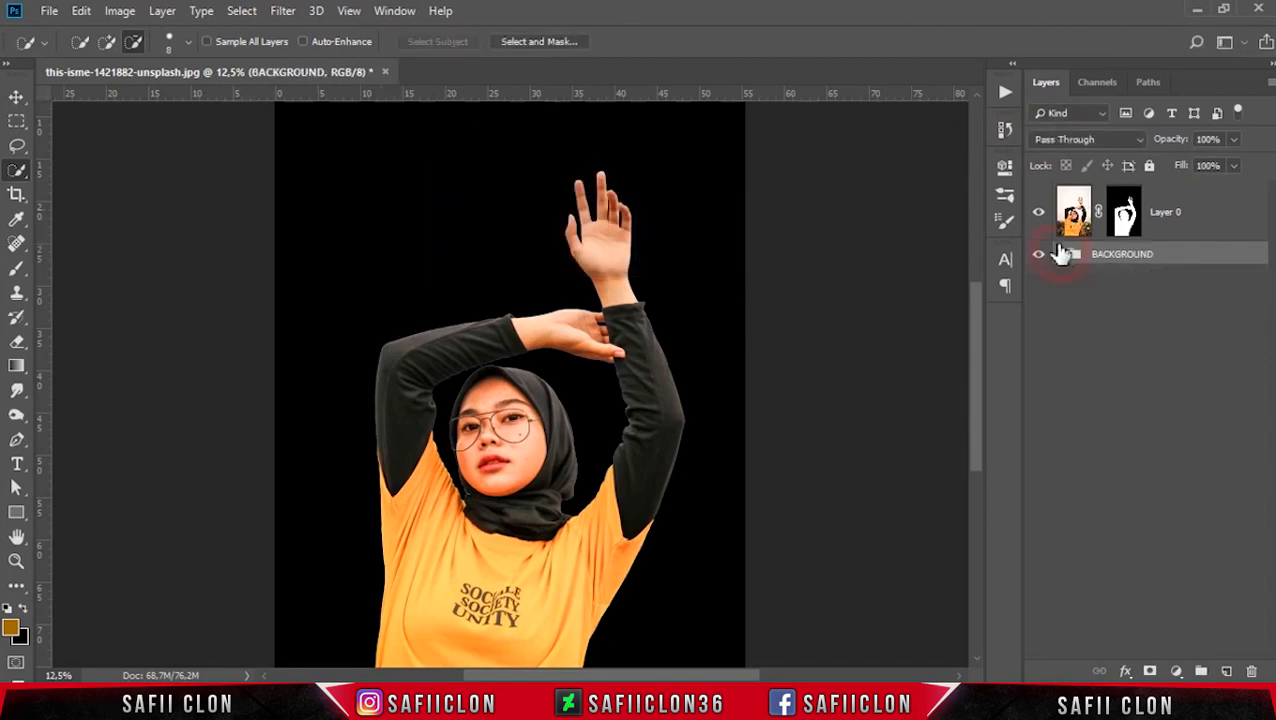
# Group the masked woman layer under the name MODEL and collapse the group.
pyautogui.click(1198, 222)
pyautogui.rightClick(1198, 222)
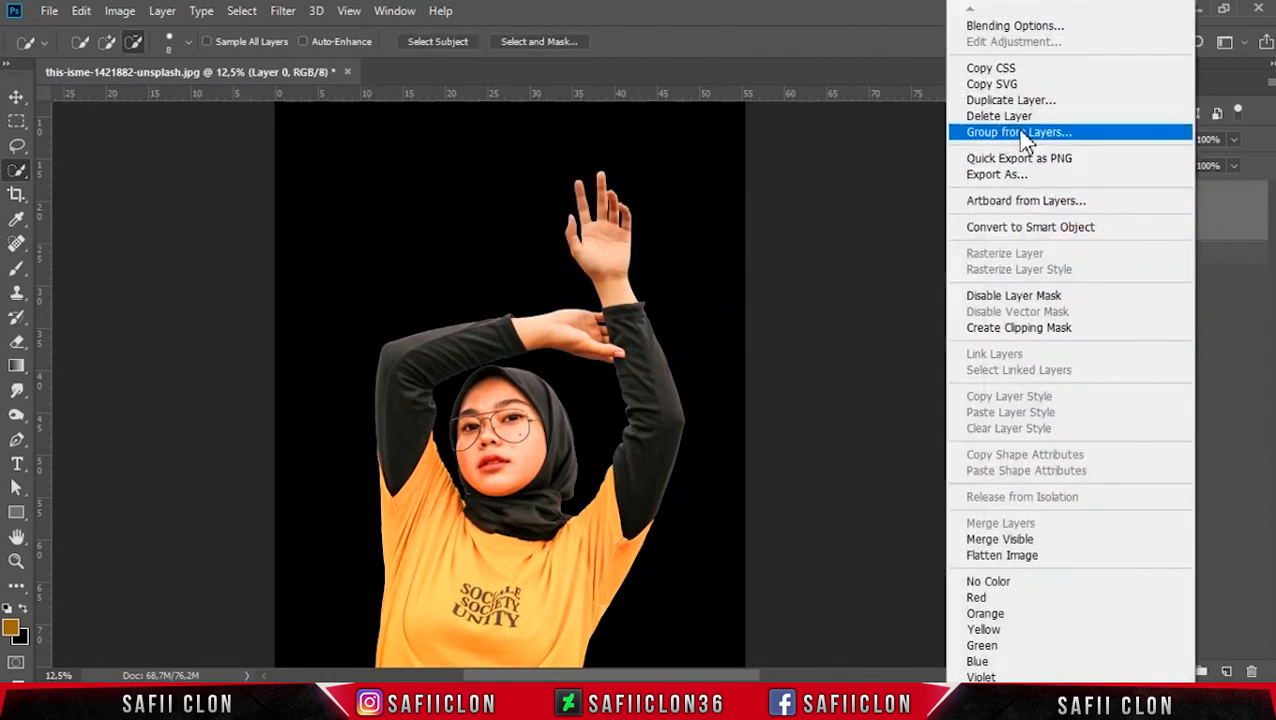
pyautogui.click(1032, 140)
pyautogui.click(692, 200)
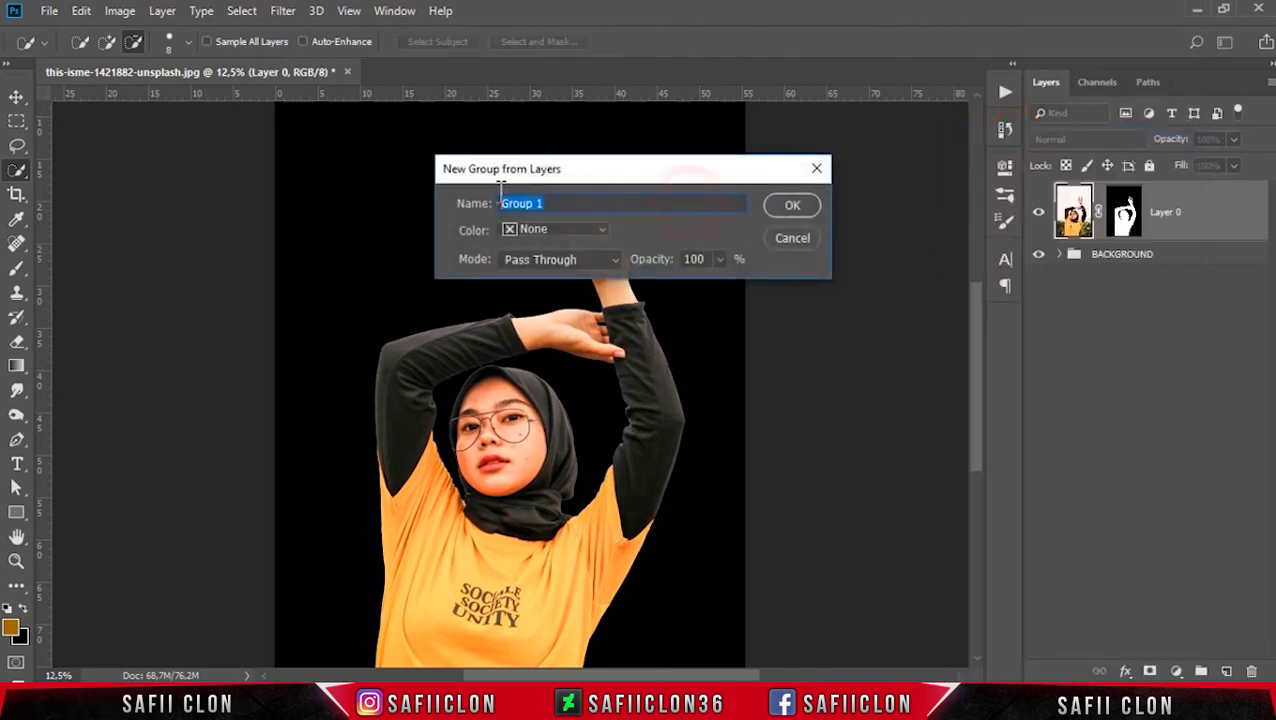
pyautogui.write('MODEL')
pyautogui.click(792, 205)
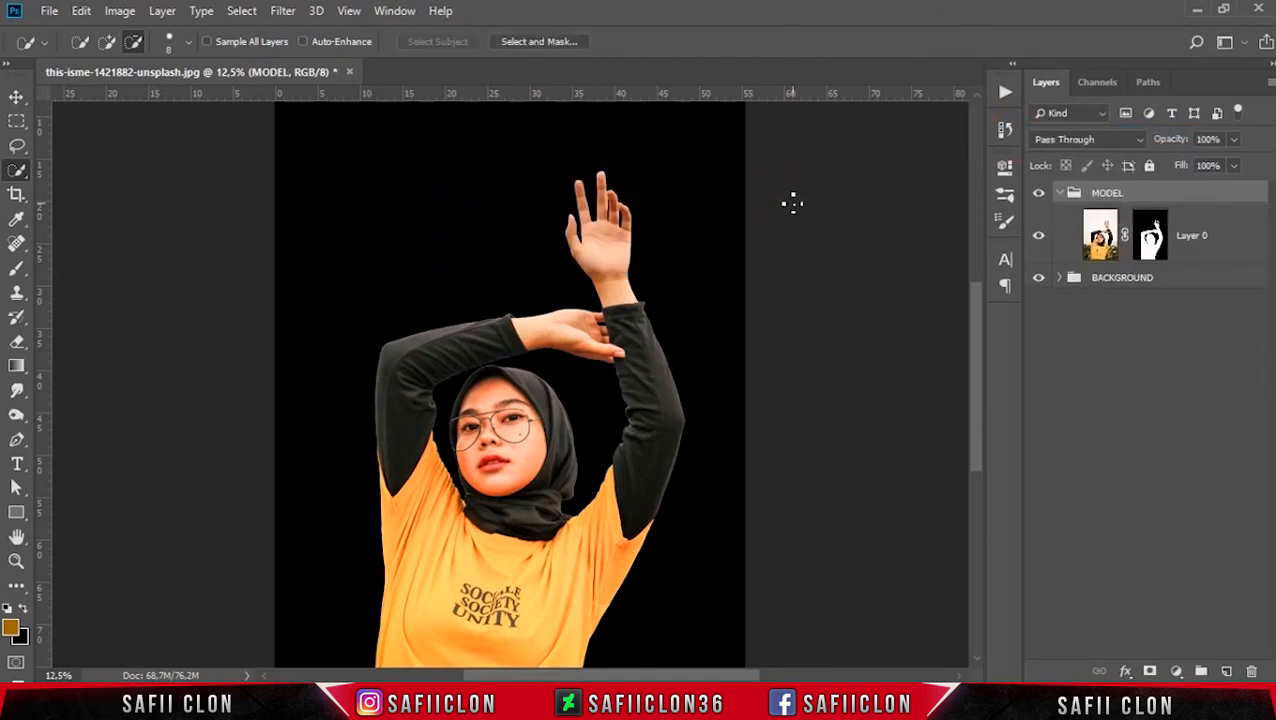
pyautogui.click(1059, 194)
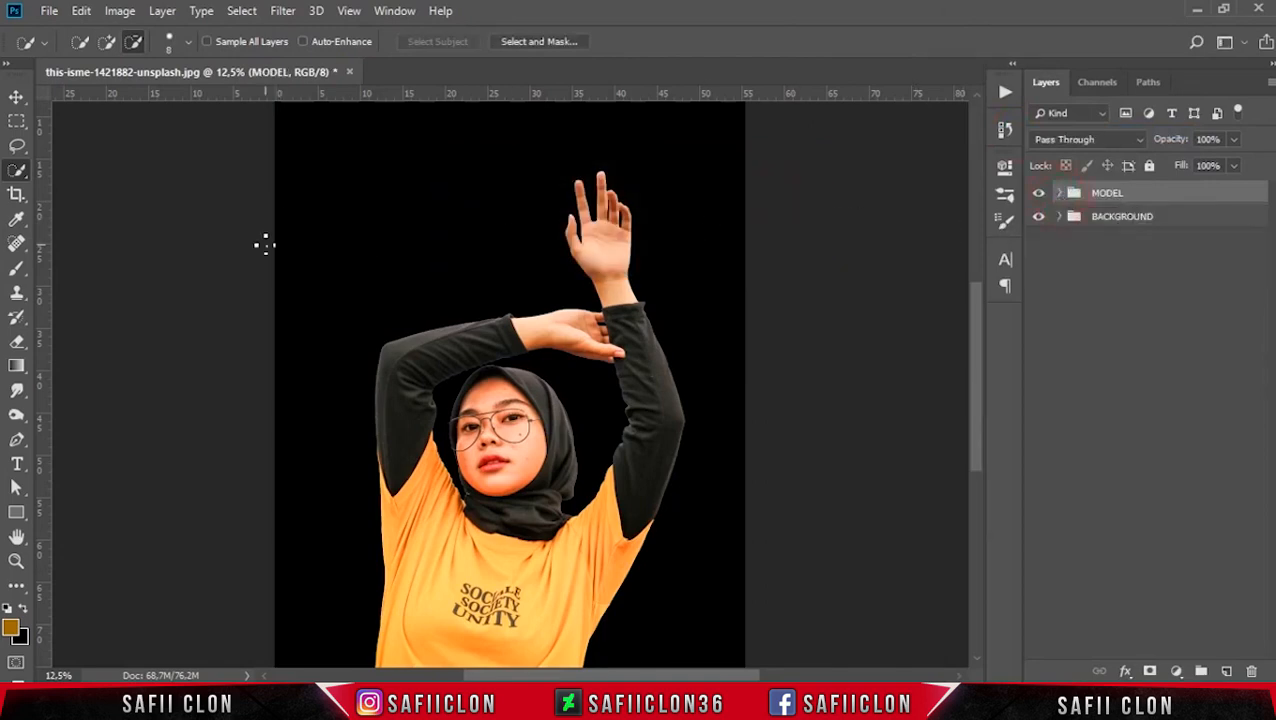
# Extend the canvas widely on both sides and slightly above the woman with the Crop tool, with Delete Cropped Pixels turned off.
pyautogui.click(16, 96)
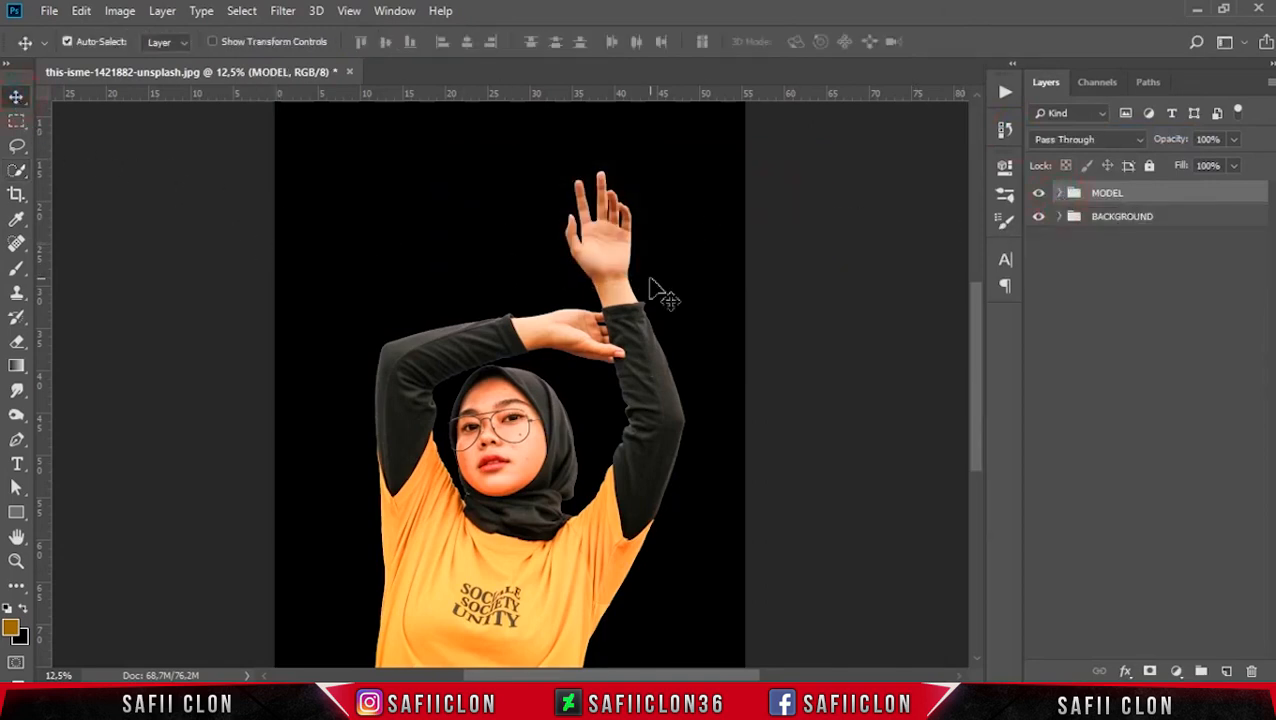
pyautogui.hotkey('ctrl', '-')
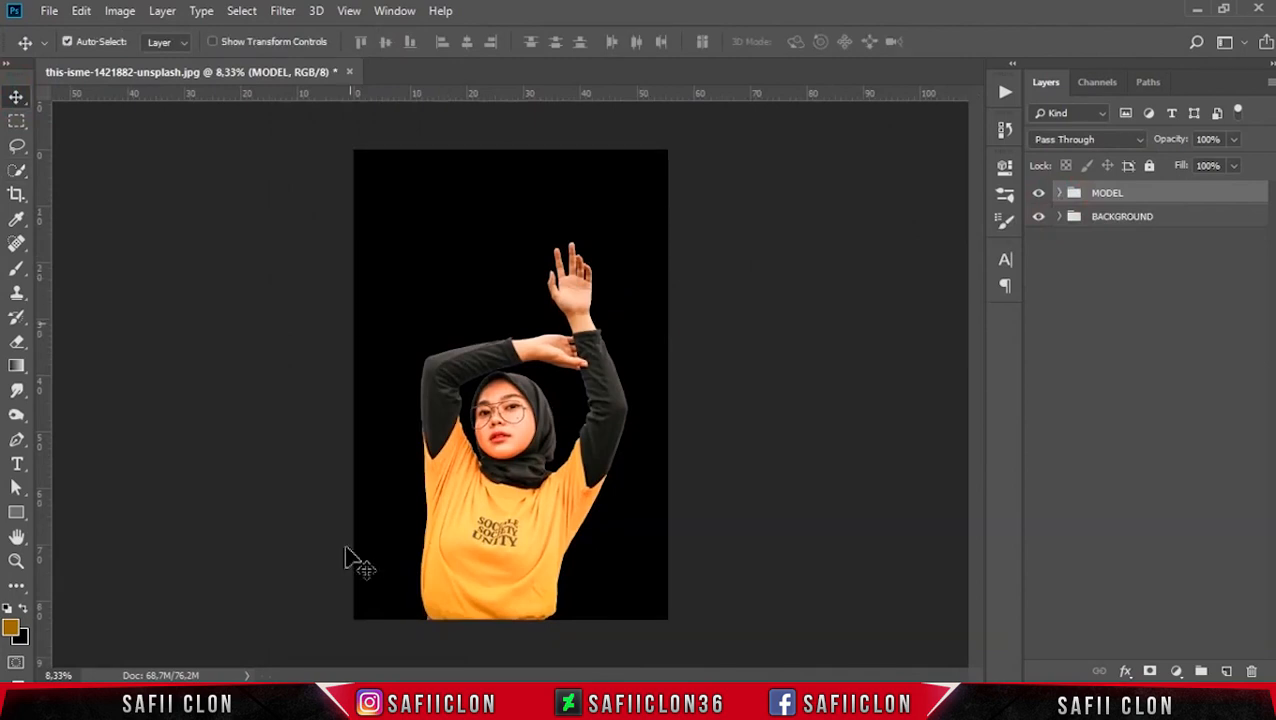
pyautogui.click(16, 196)
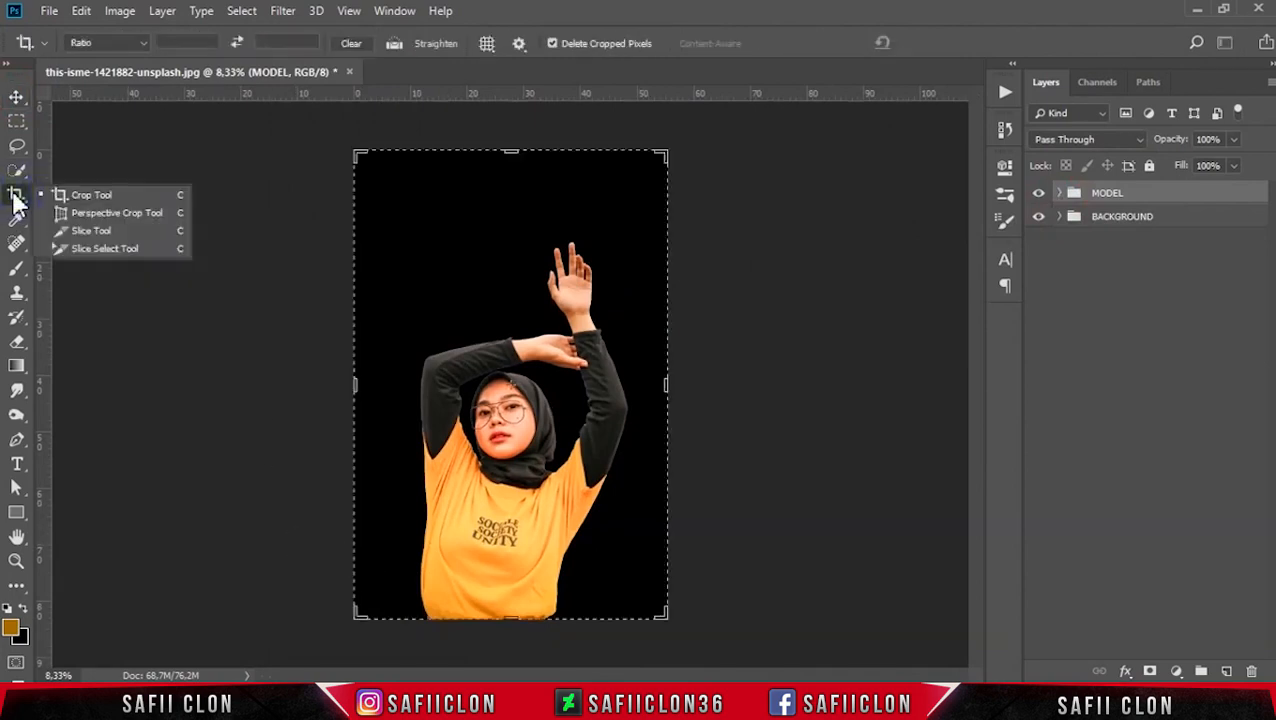
pyautogui.click(82, 196)
pyautogui.moveTo(357, 389); pyautogui.dragTo(315, 396)
pyautogui.moveTo(713, 392); pyautogui.dragTo(775, 394)
pyautogui.moveTo(257, 386); pyautogui.dragTo(248, 384)
pyautogui.moveTo(511, 150); pyautogui.dragTo(512, 131)
pyautogui.moveTo(248, 387); pyautogui.dragTo(208, 387)
pyautogui.moveTo(812, 387); pyautogui.dragTo(826, 387)
pyautogui.moveTo(199, 387); pyautogui.dragTo(192, 388)
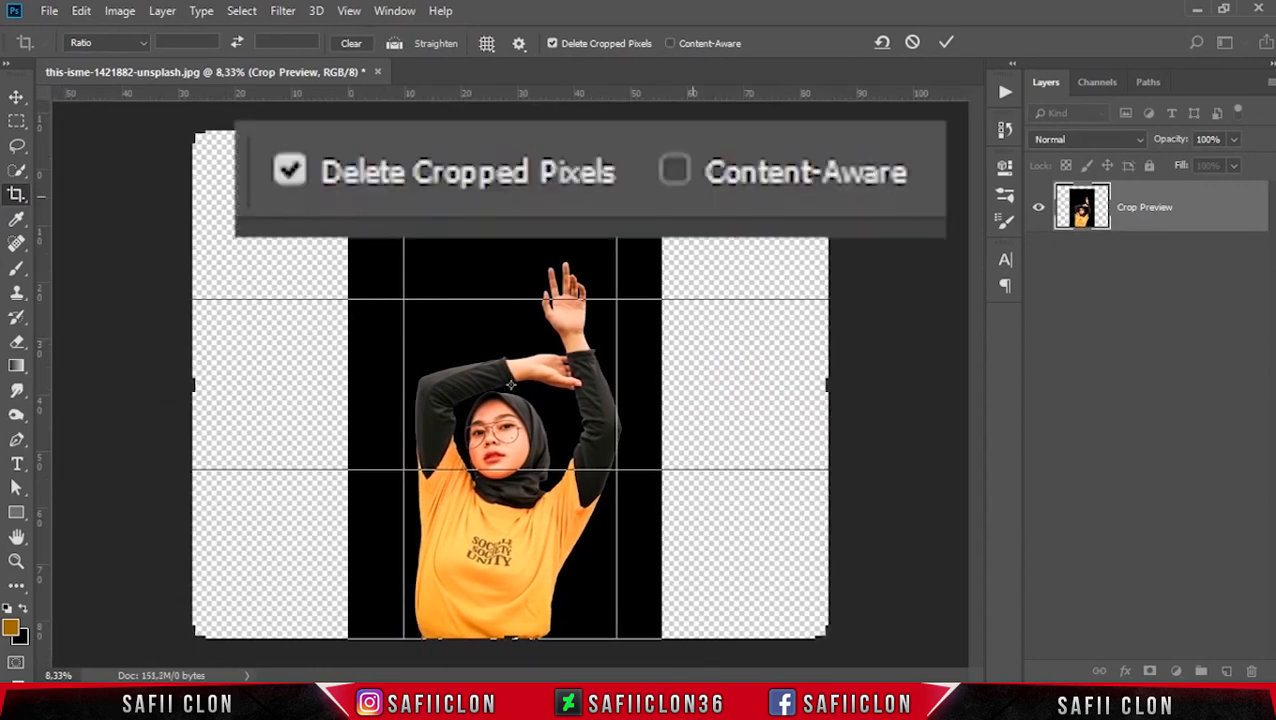
pyautogui.click(553, 43)
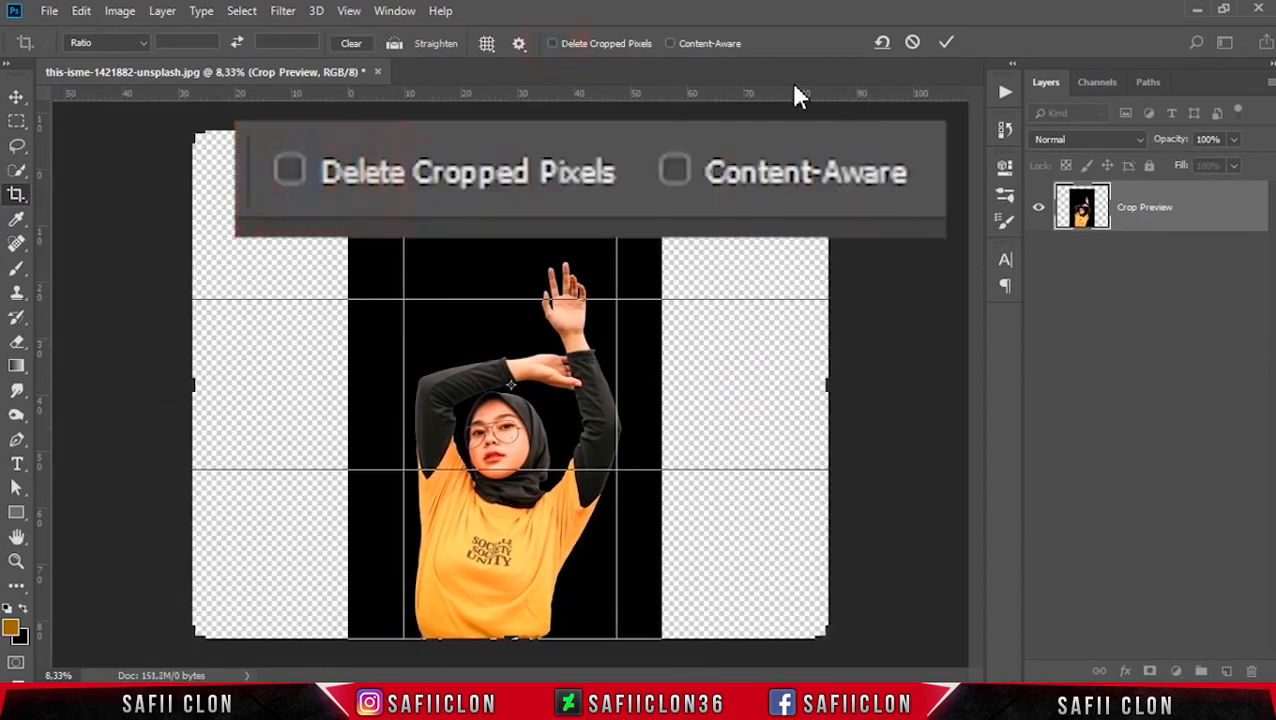
pyautogui.click(946, 43)
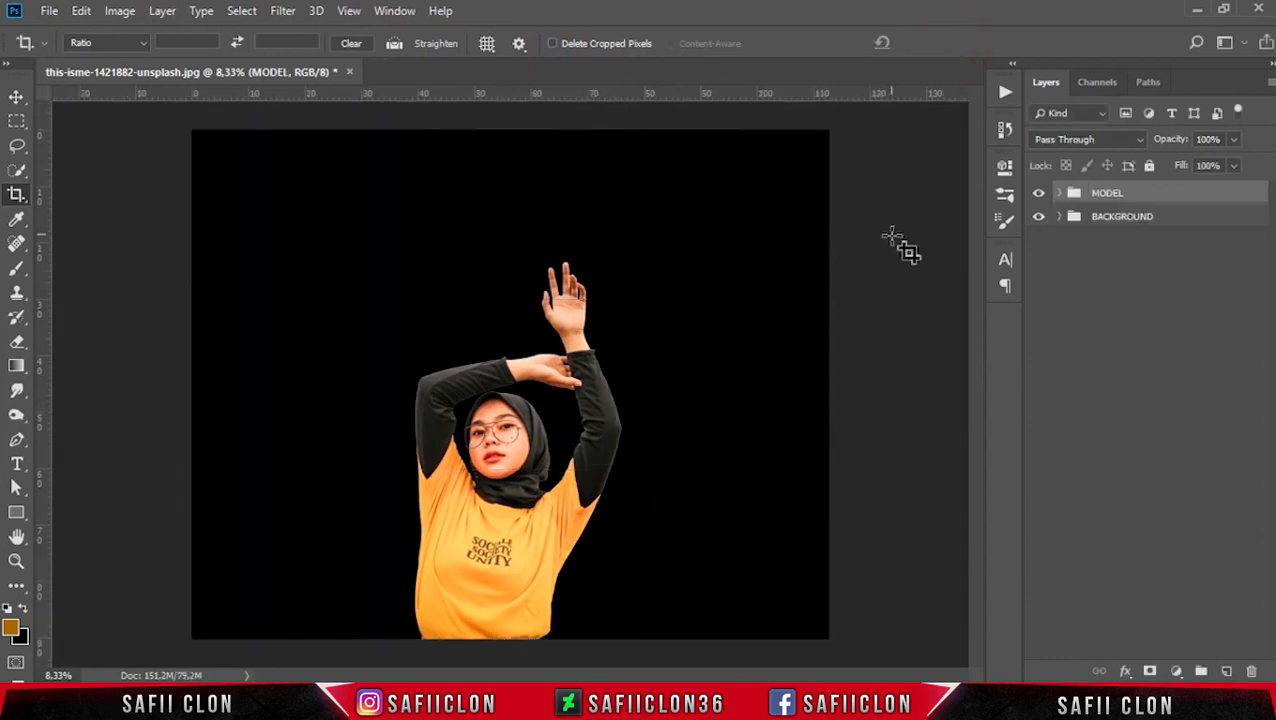
# Open DSCF0245.JPG from the Orange folder and copy its sun image into the woman's document as a layer.
pyautogui.click(14, 96)
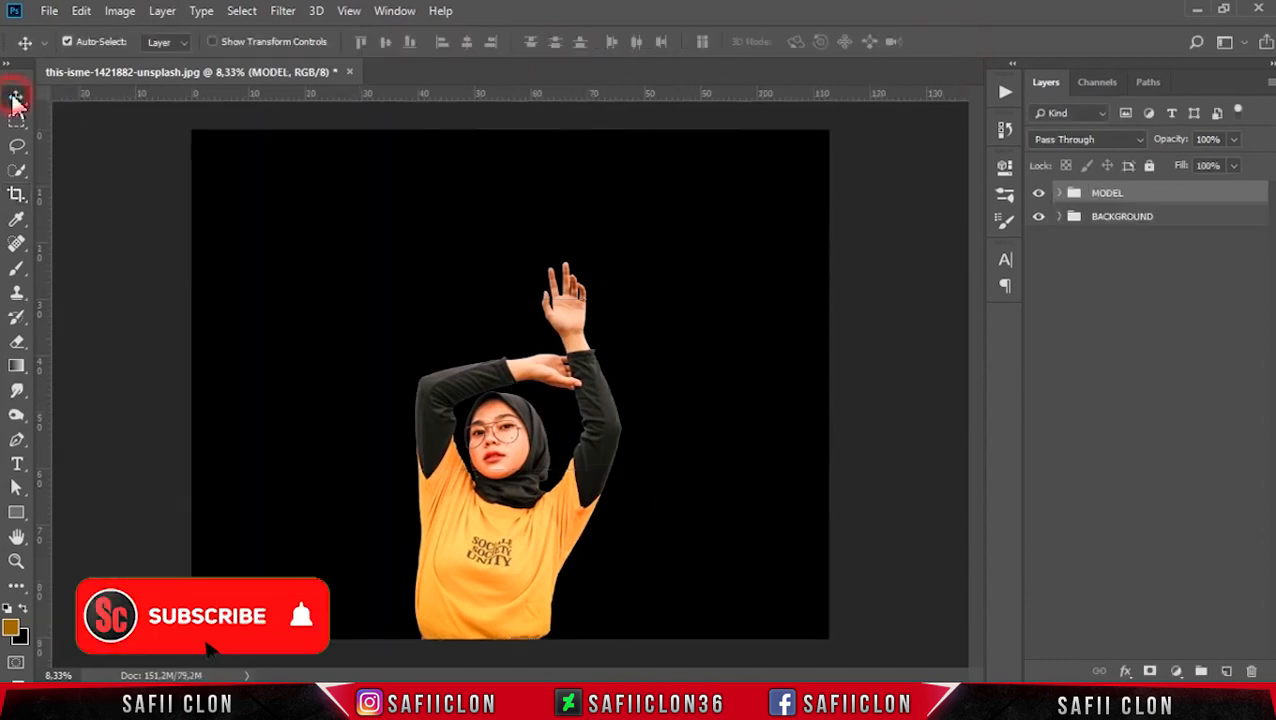
pyautogui.click(48, 12)
pyautogui.click(84, 54)
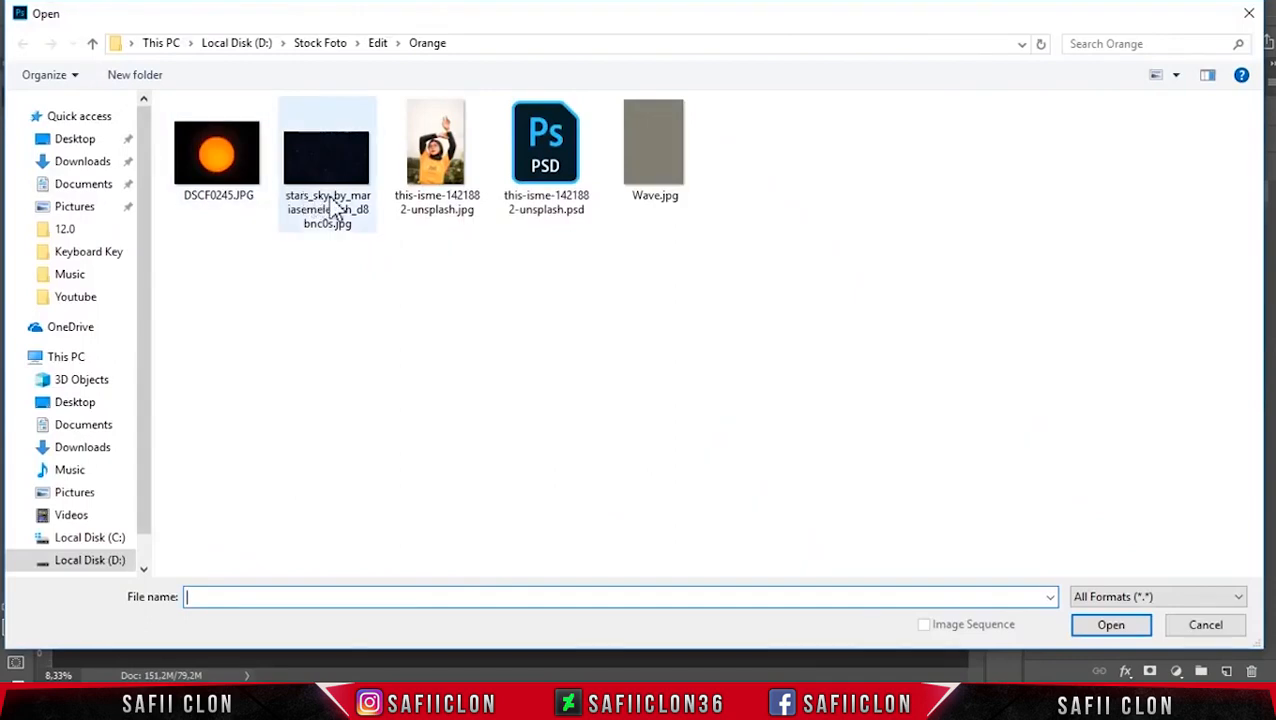
pyautogui.click(199, 180)
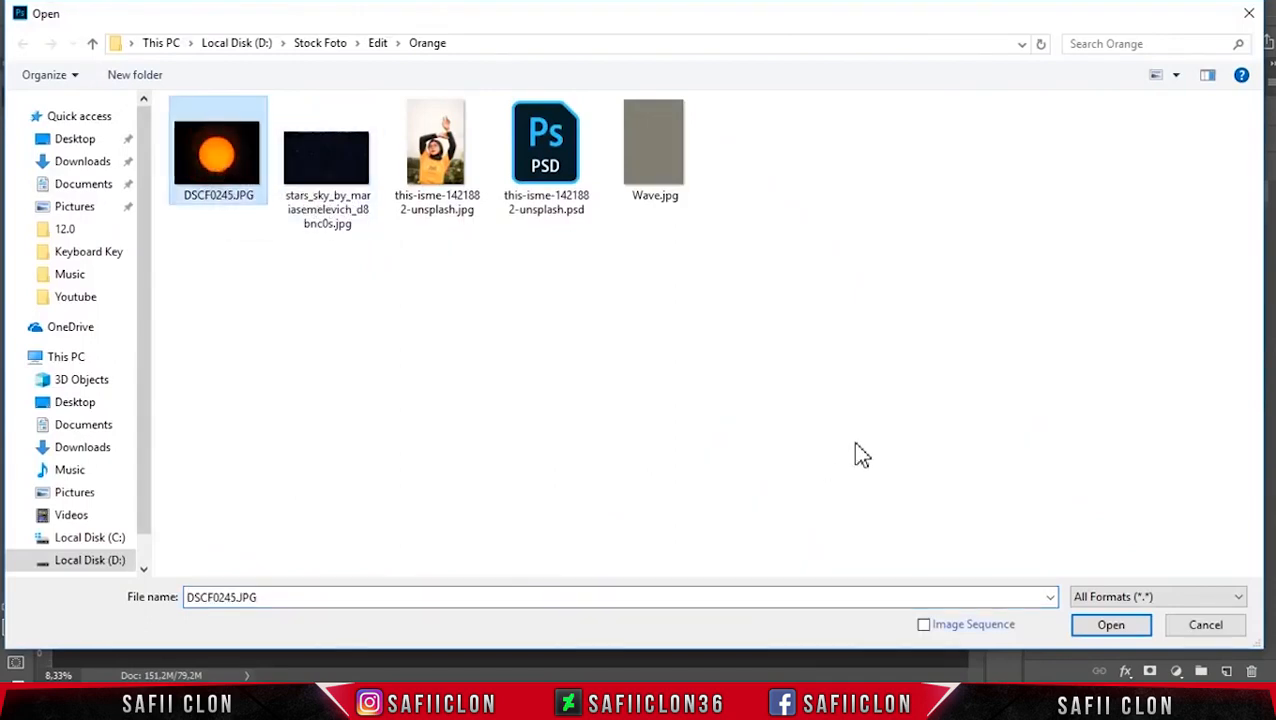
pyautogui.click(1119, 628)
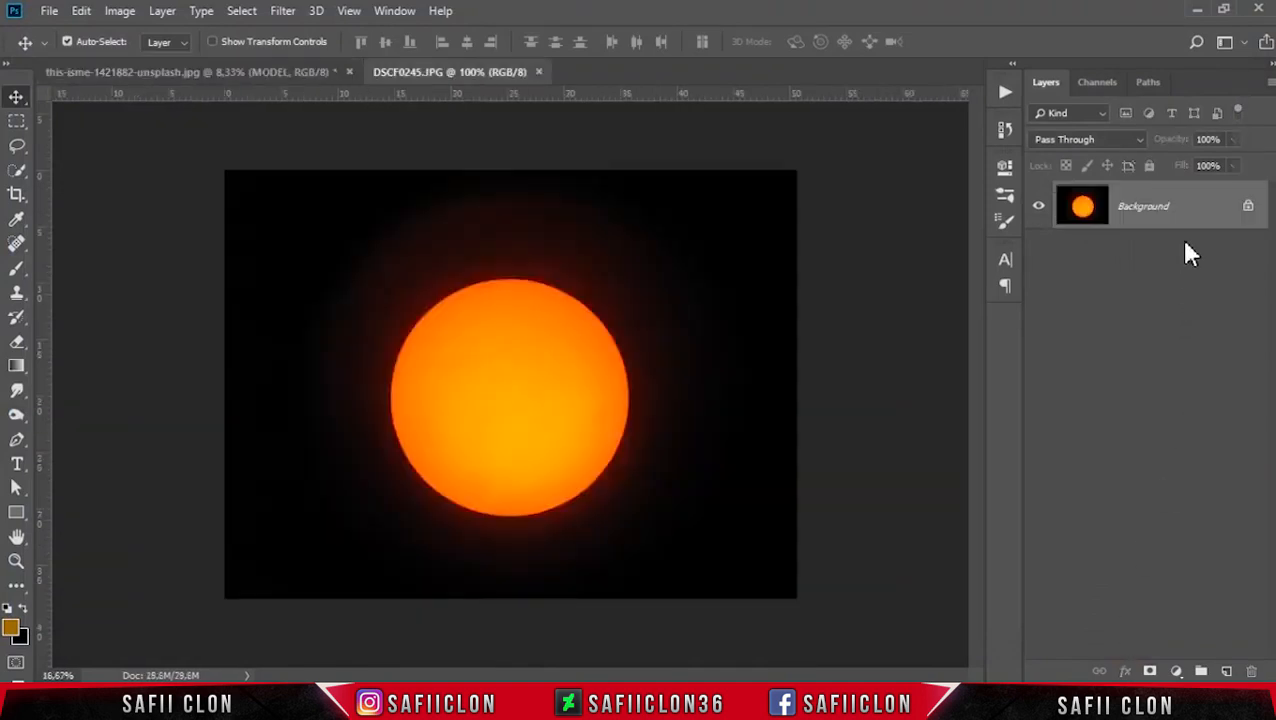
pyautogui.moveTo(1202, 207); pyautogui.dragTo(560, 366)
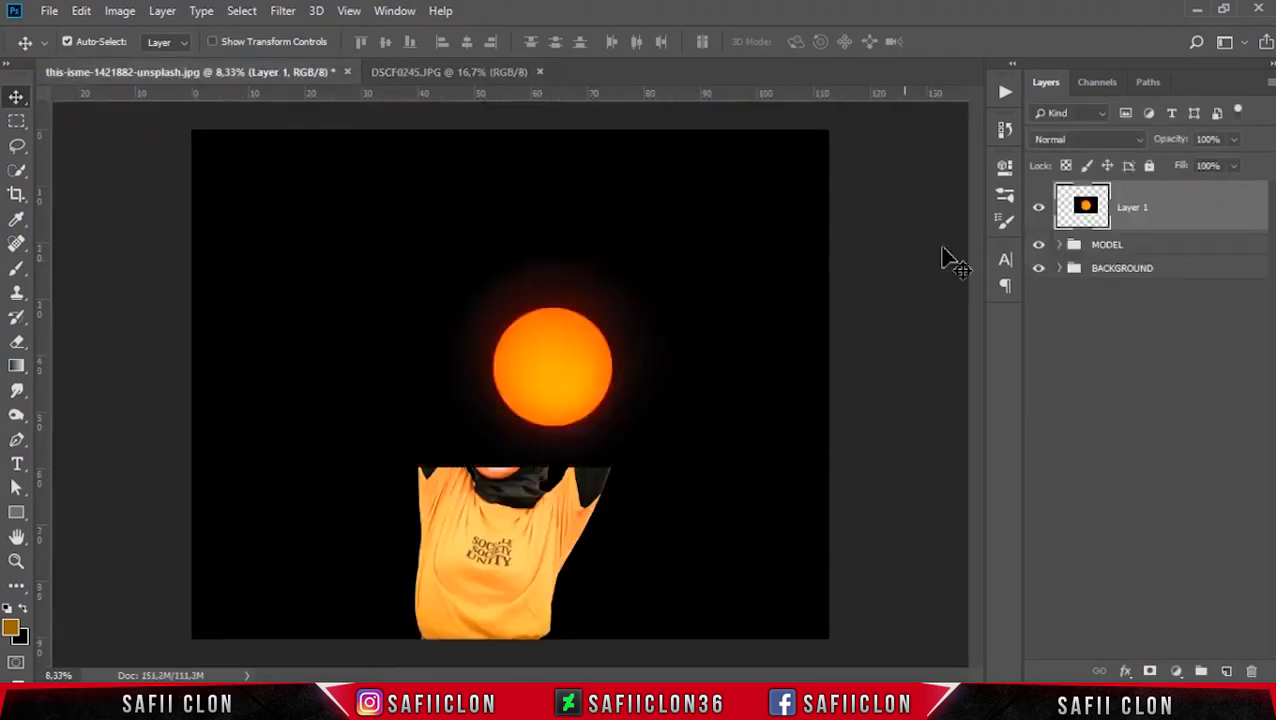
# Place the sun layer beneath the MODEL group and scale it to about 345%, centred on the canvas behind the woman.
pyautogui.moveTo(1199, 218); pyautogui.dragTo(1199, 269)
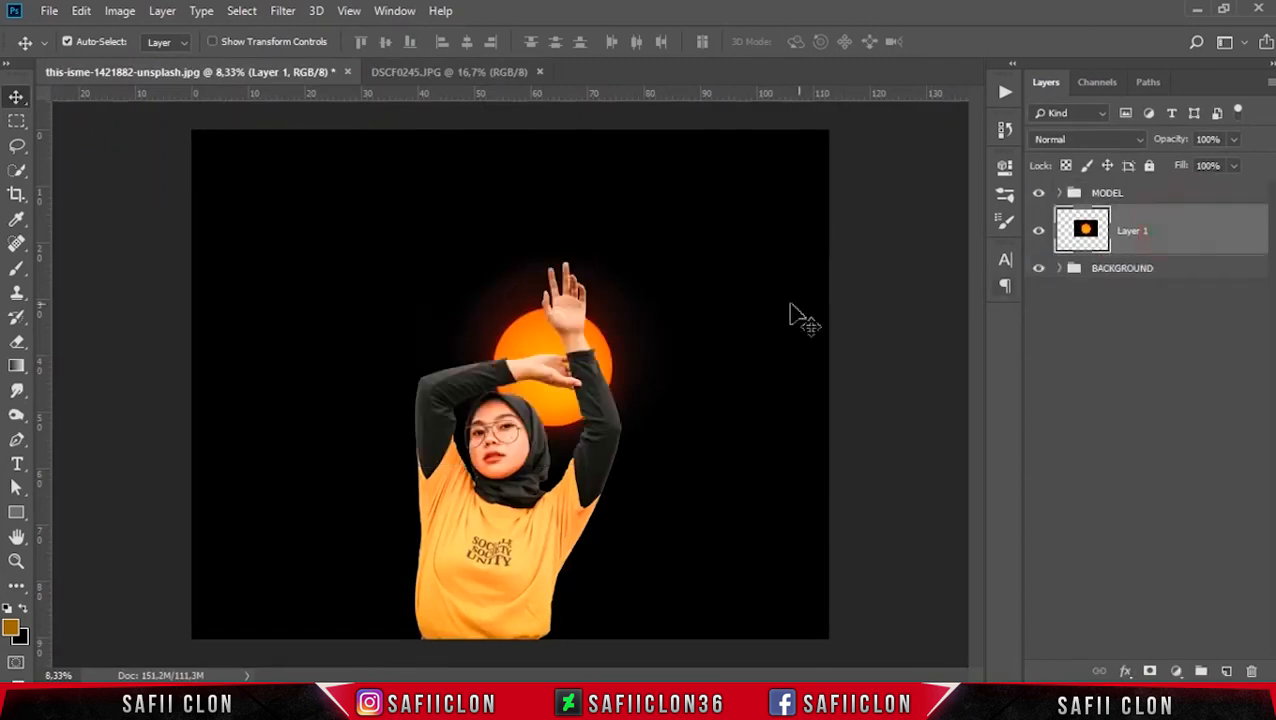
pyautogui.hotkey('ctrl', 't')
pyautogui.hotkey('ctrl', '-')
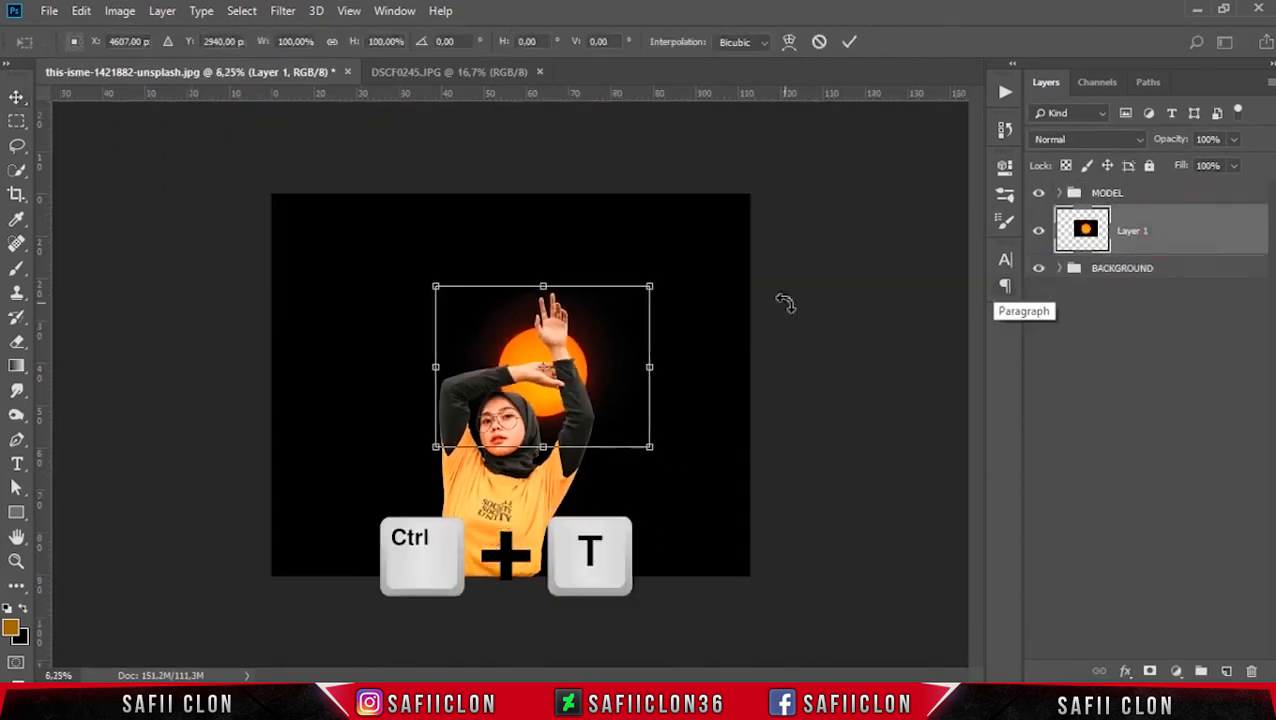
pyautogui.moveTo(600, 350); pyautogui.dragTo(563, 400)
pyautogui.moveTo(608, 341); pyautogui.dragTo(838, 166)
pyautogui.moveTo(612, 466); pyautogui.dragTo(612, 448)
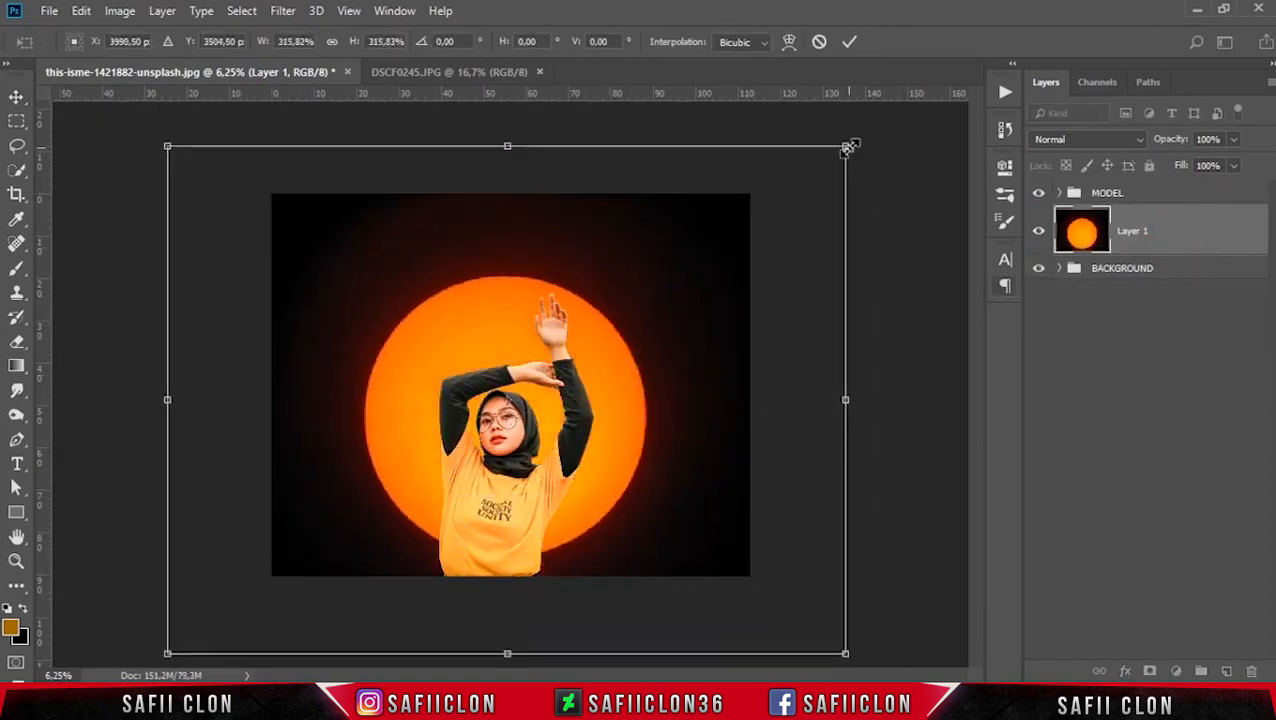
pyautogui.moveTo(847, 147); pyautogui.dragTo(878, 130)
pyautogui.moveTo(661, 353); pyautogui.dragTo(652, 361)
pyautogui.moveTo(864, 135); pyautogui.dragTo(874, 128)
pyautogui.moveTo(660, 430); pyautogui.dragTo(663, 396)
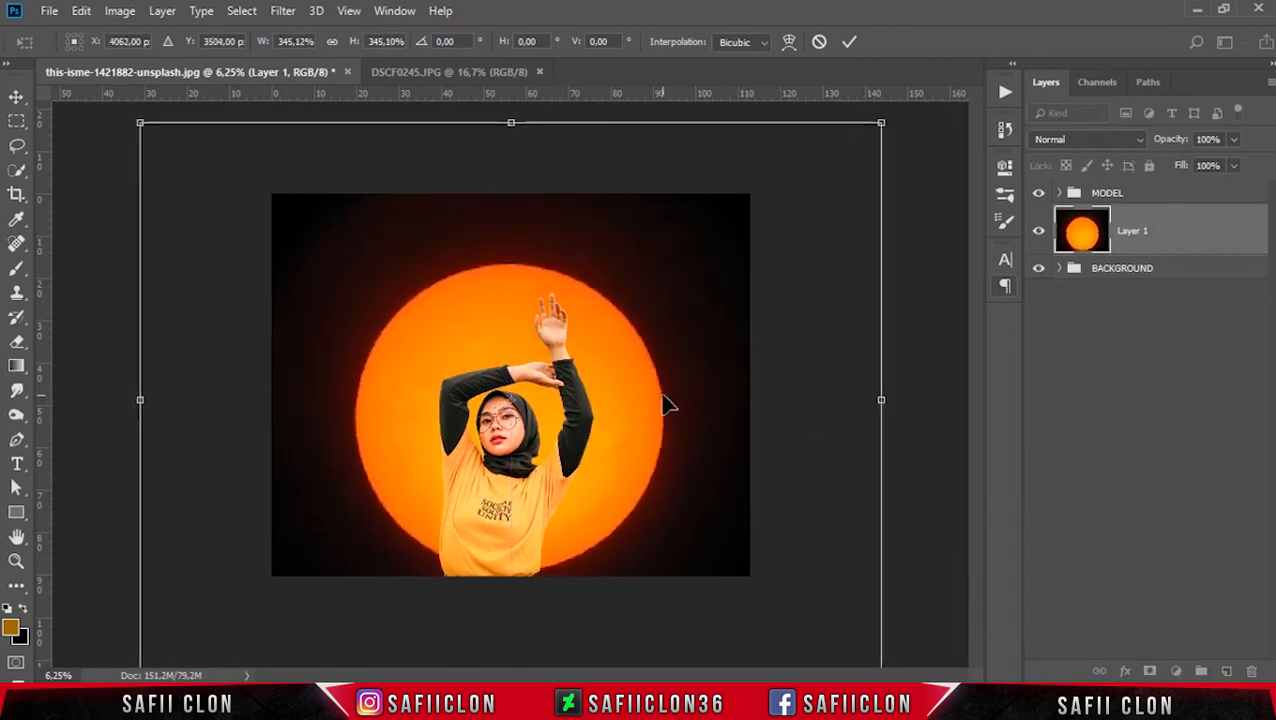
pyautogui.click(848, 43)
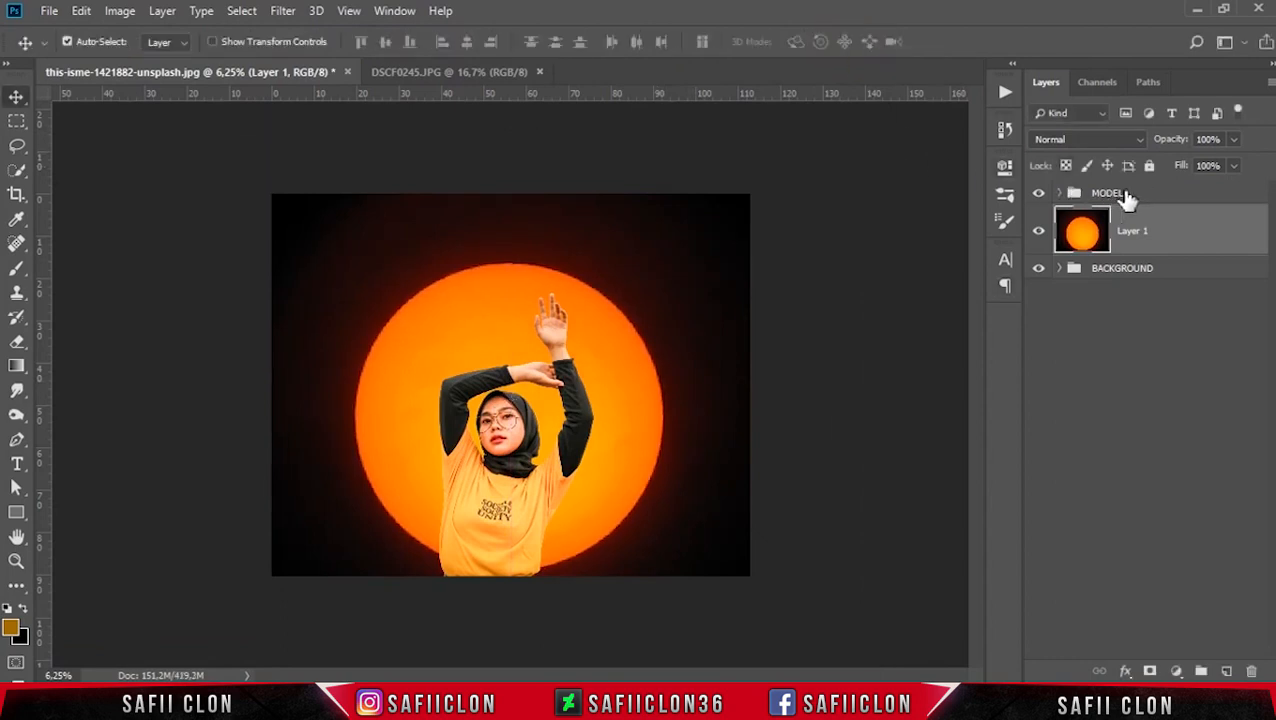
# Add a Brightness/Contrast adjustment clipped to Layer 0 in the MODEL group, with Brightness 29 and Contrast 3.
pyautogui.click(1138, 200)
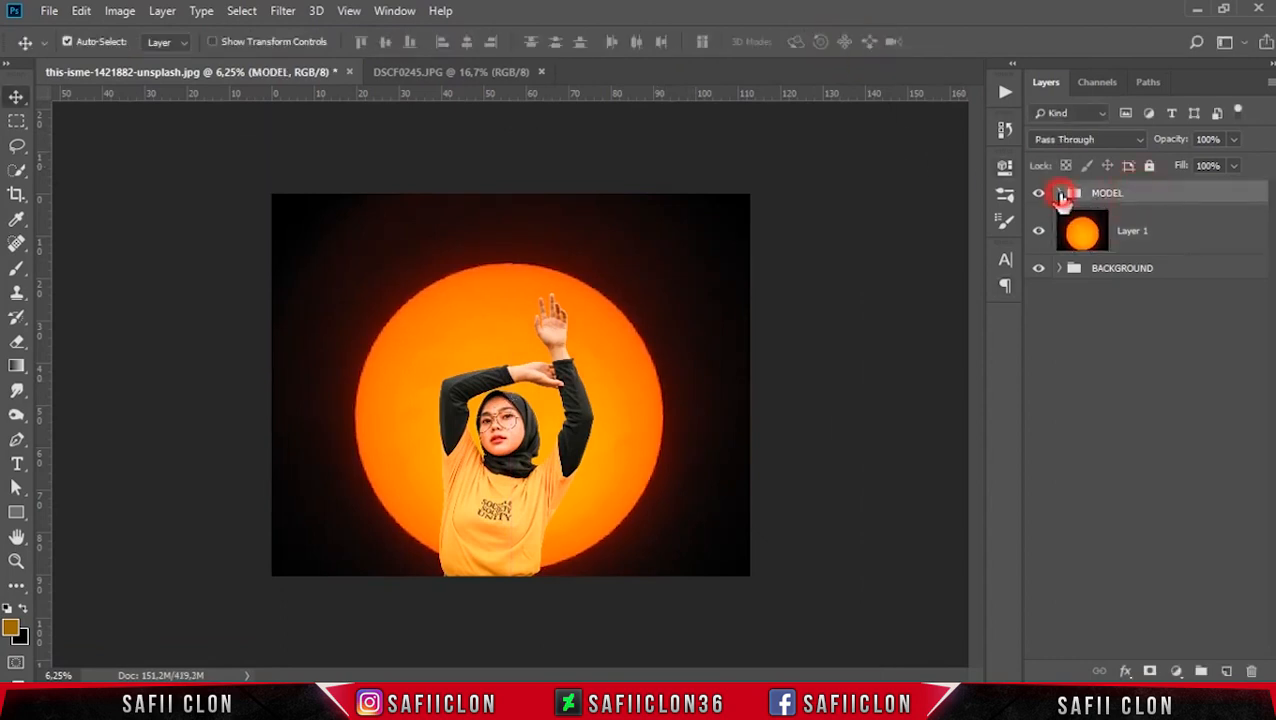
pyautogui.click(1060, 193)
pyautogui.click(1253, 231)
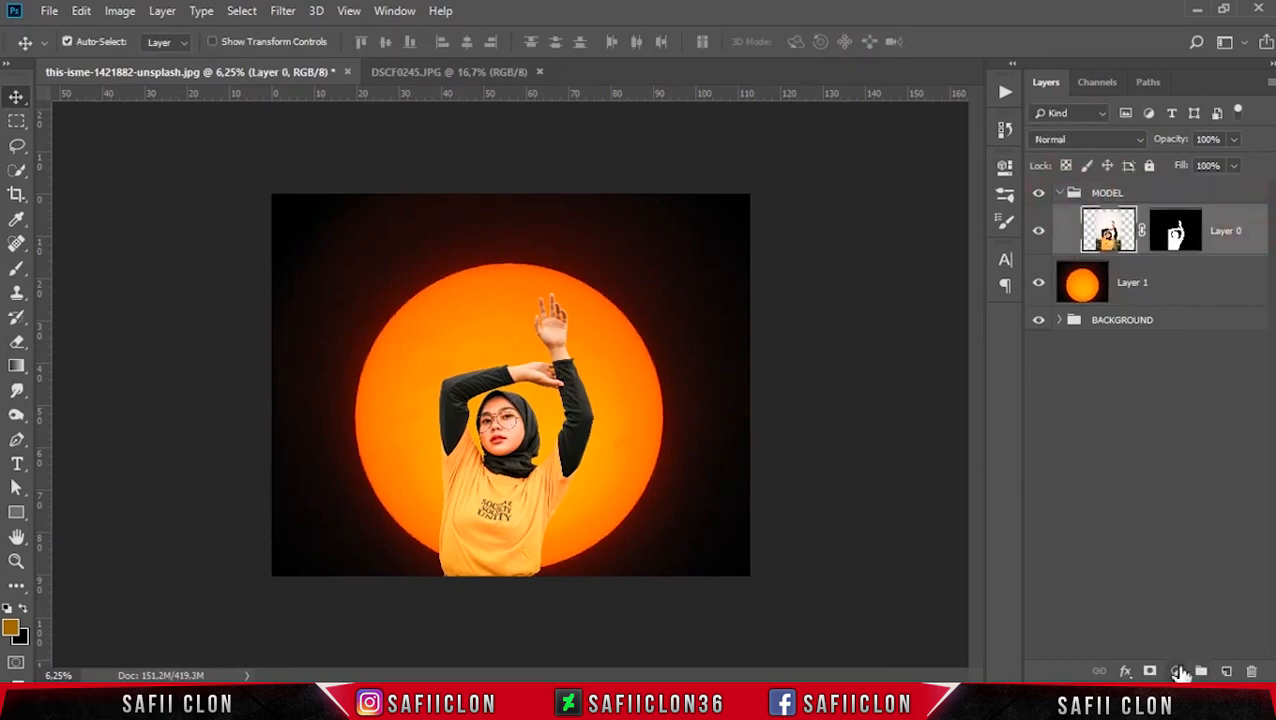
pyautogui.click(1176, 672)
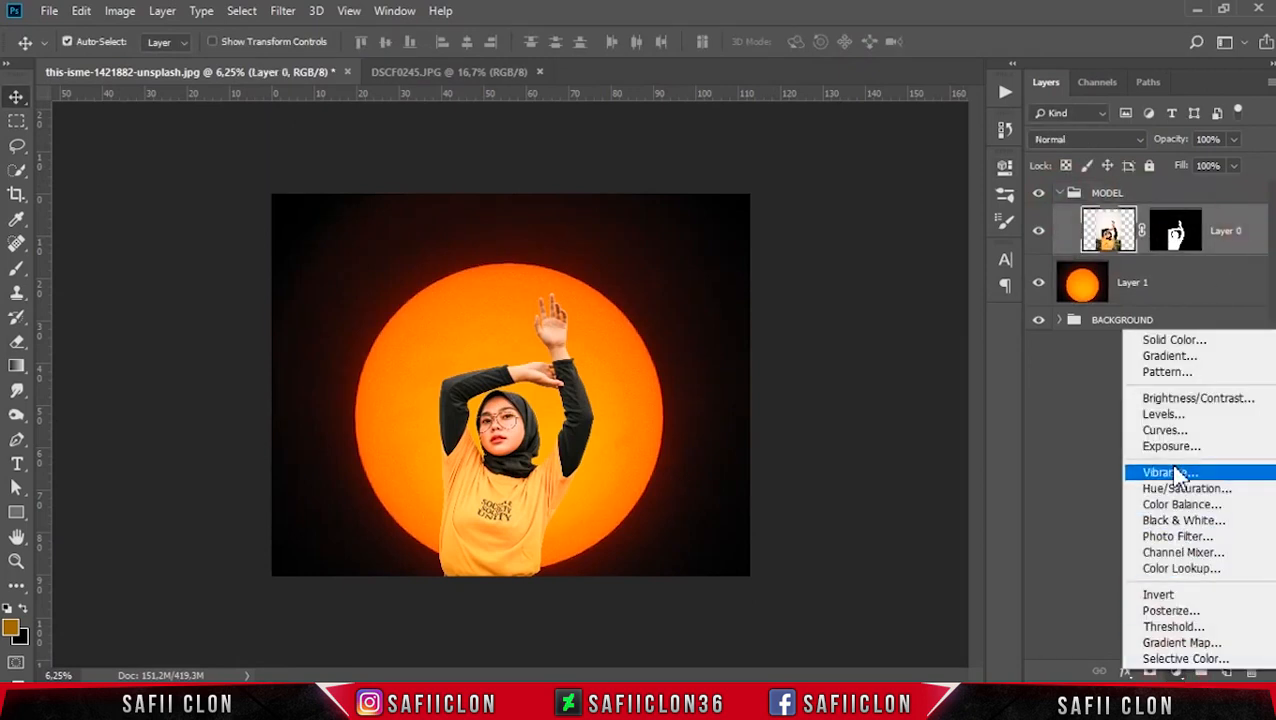
pyautogui.click(1180, 400)
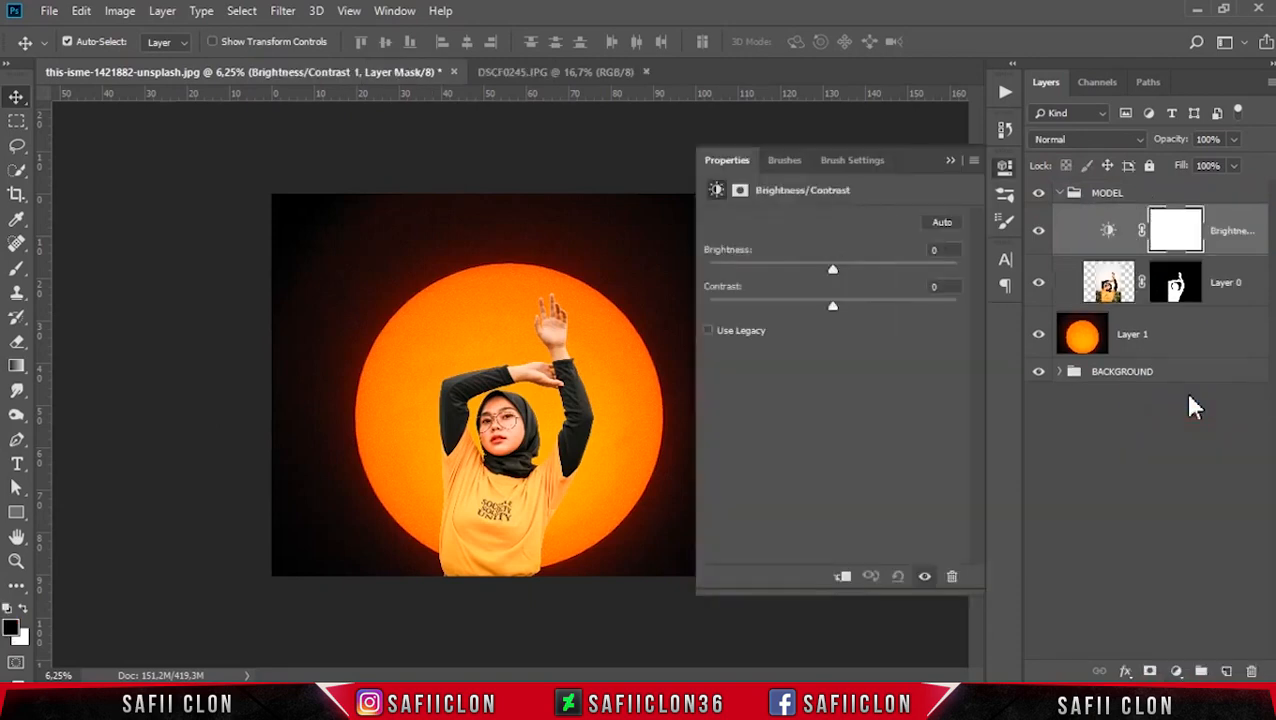
pyautogui.click(842, 579)
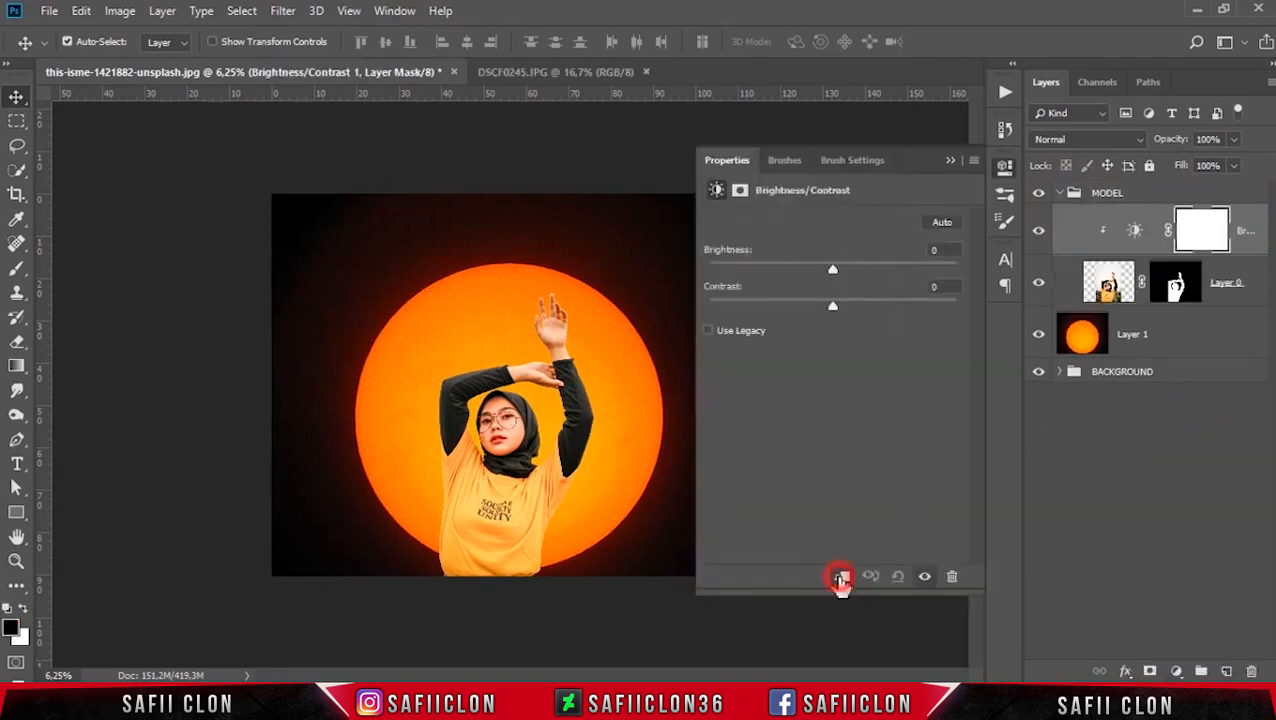
pyautogui.hotkey('ctrl', '+')
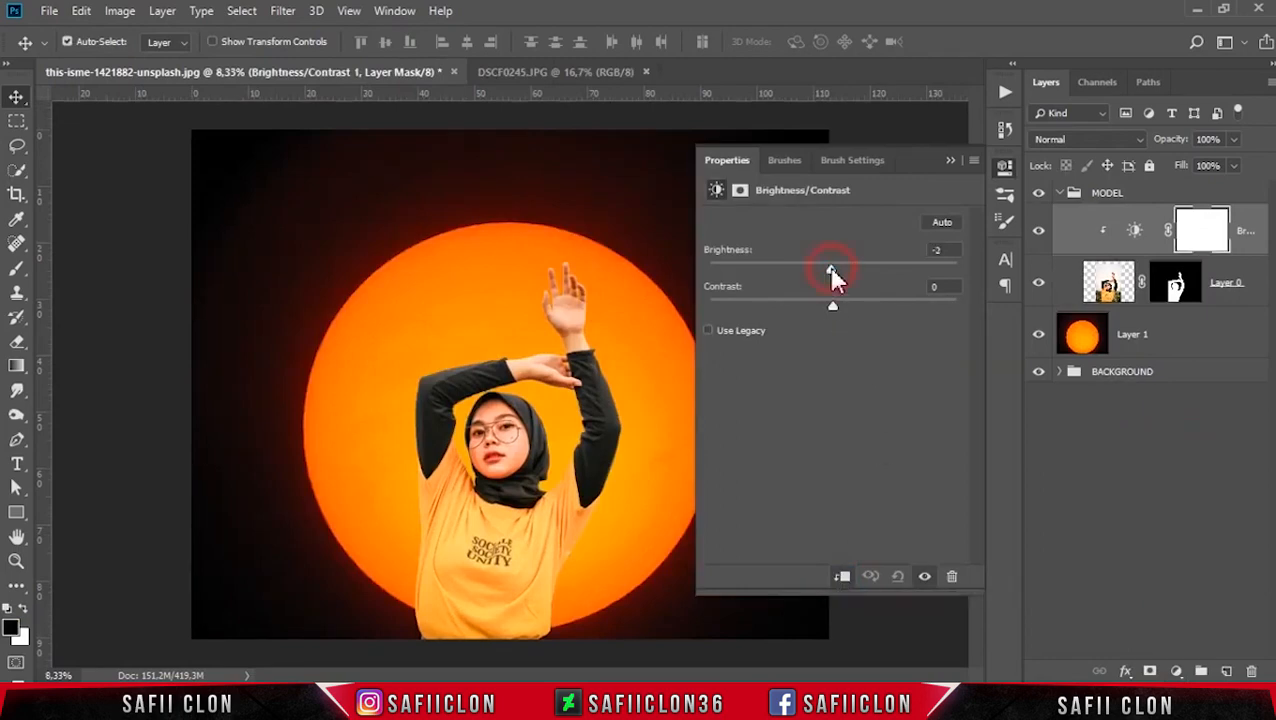
pyautogui.moveTo(822, 268); pyautogui.dragTo(834, 304)
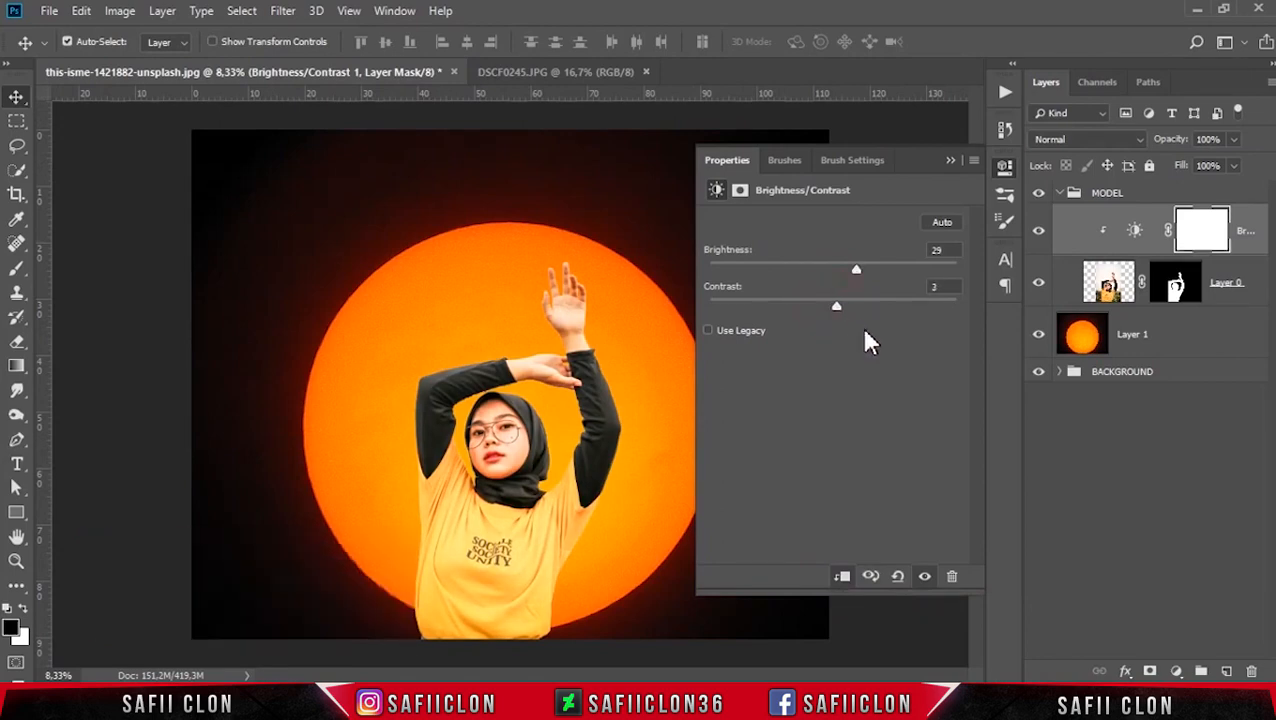
pyautogui.click(946, 162)
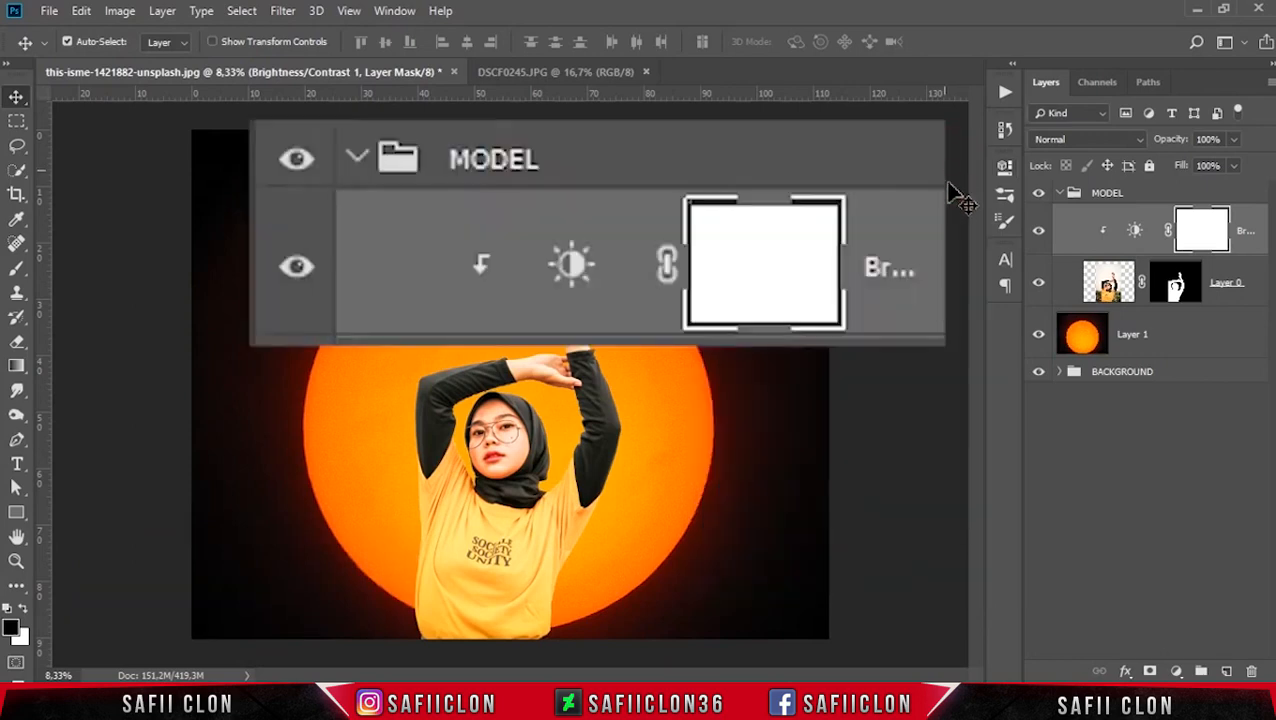
# Invert the Brightness/Contrast layer's mask to black and keep the mask targeted for painting.
pyautogui.click(1201, 232)
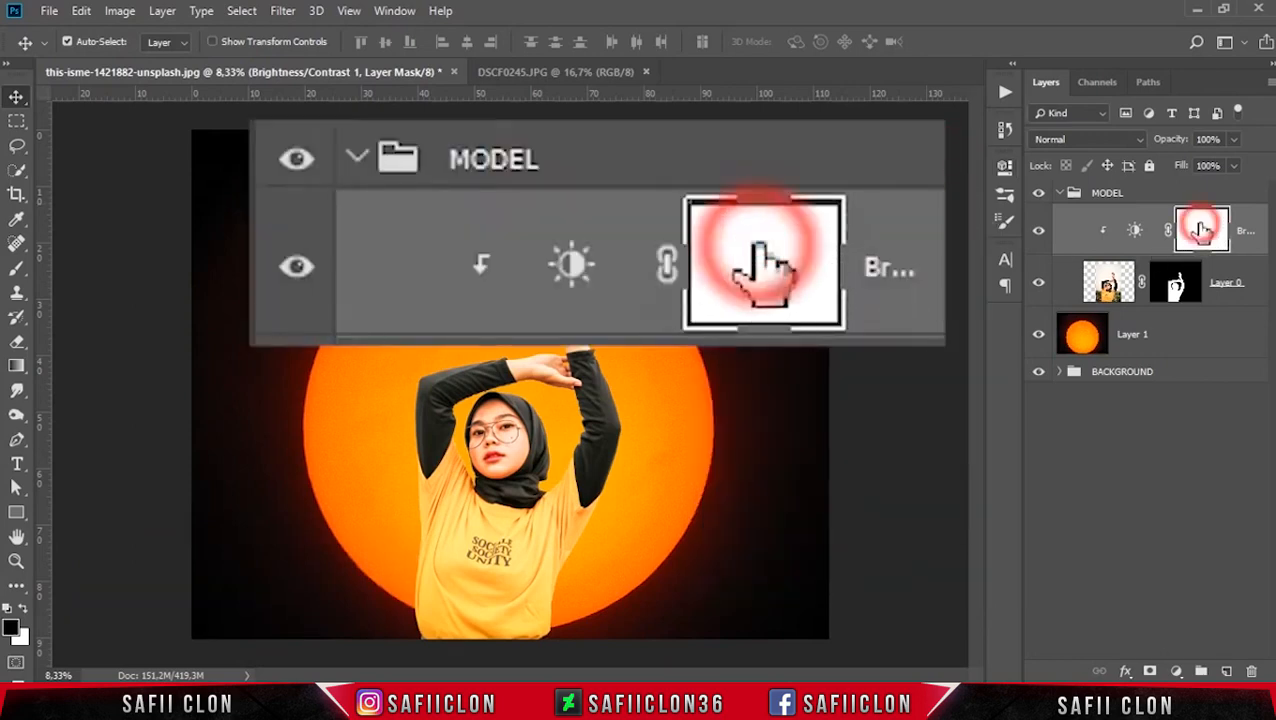
pyautogui.hotkey('ctrl', 'i')
pyautogui.hotkey('ctrl', 'i')
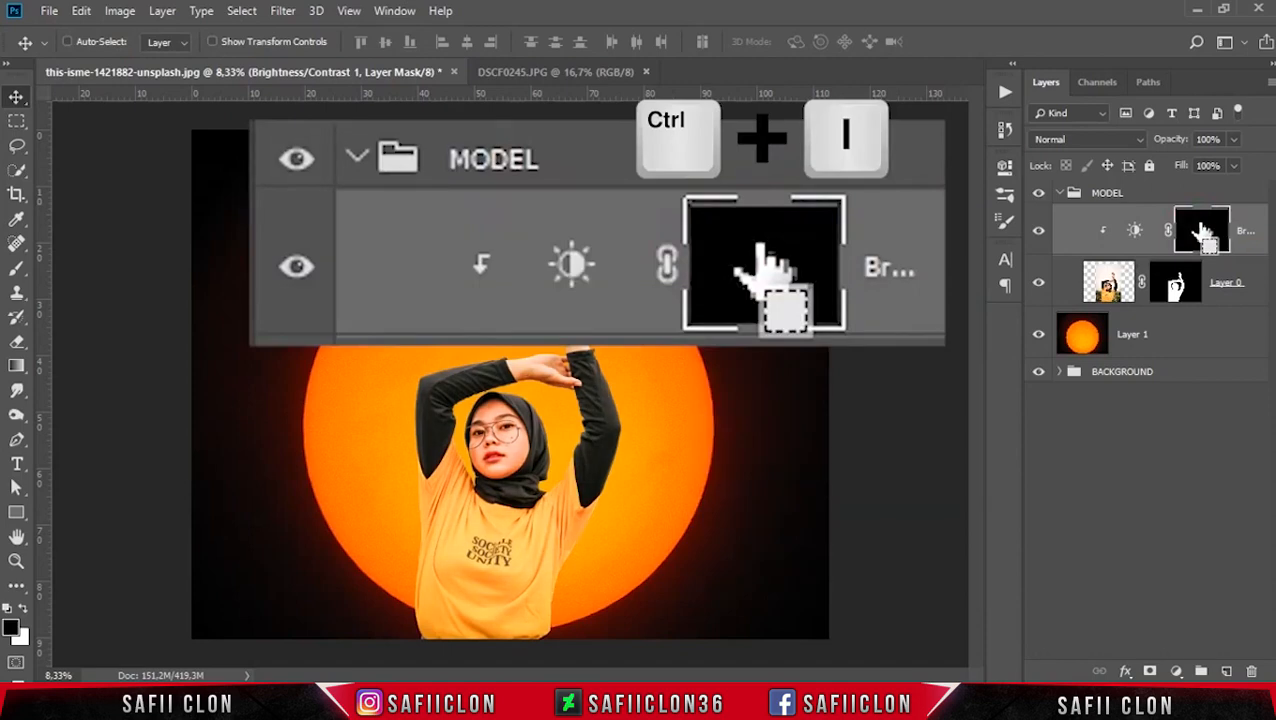
pyautogui.click(1199, 224)
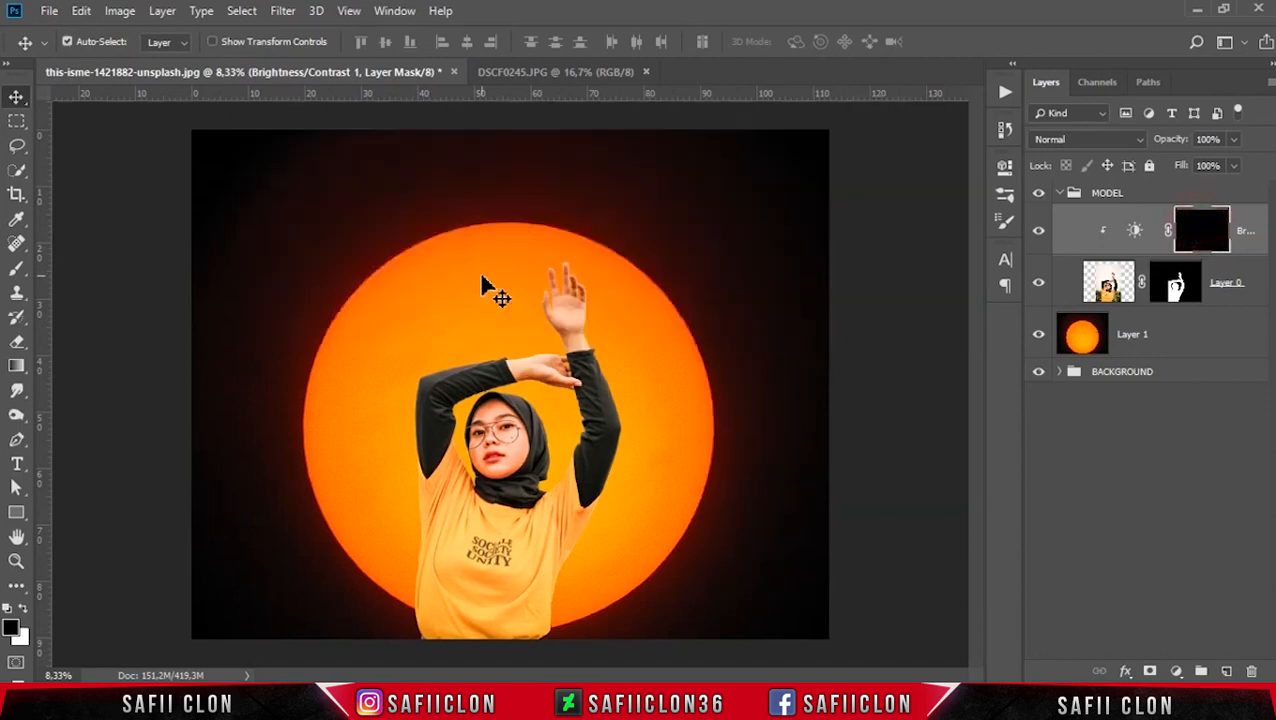
# Set up a Soft Round brush at 228 px and 15% opacity with white as the foreground colour.
pyautogui.rightClick(14, 270)
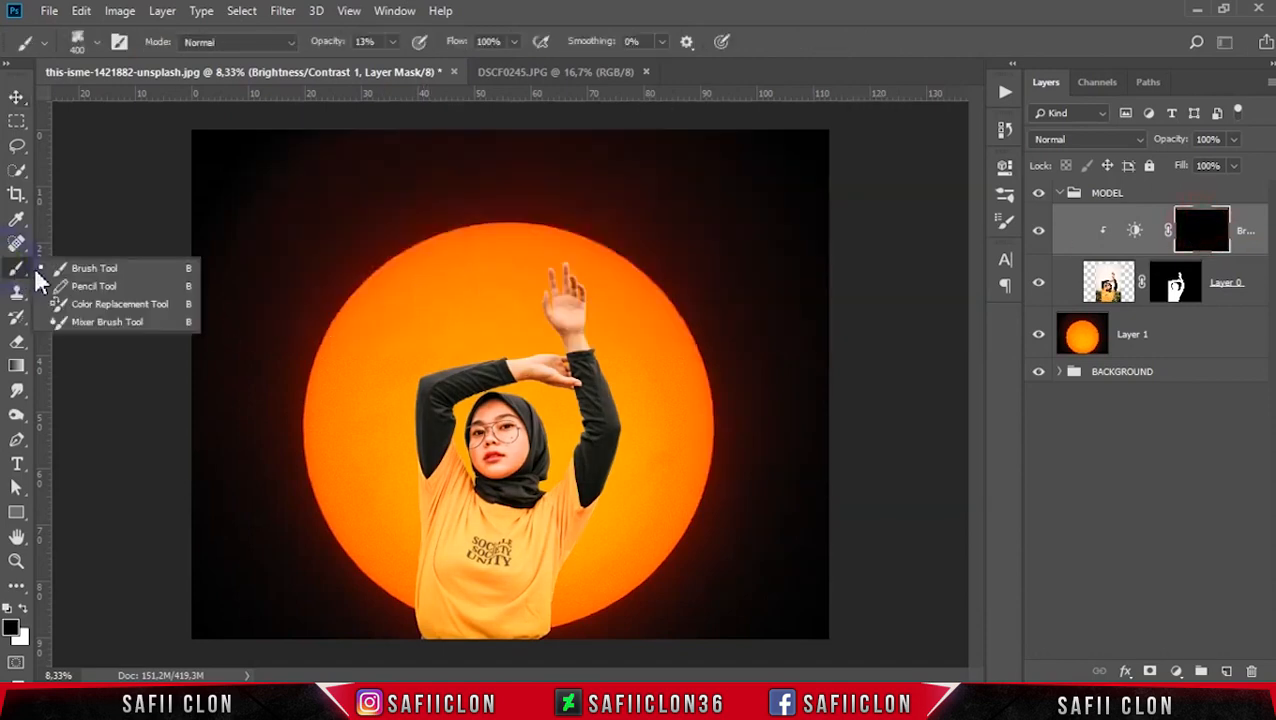
pyautogui.click(94, 270)
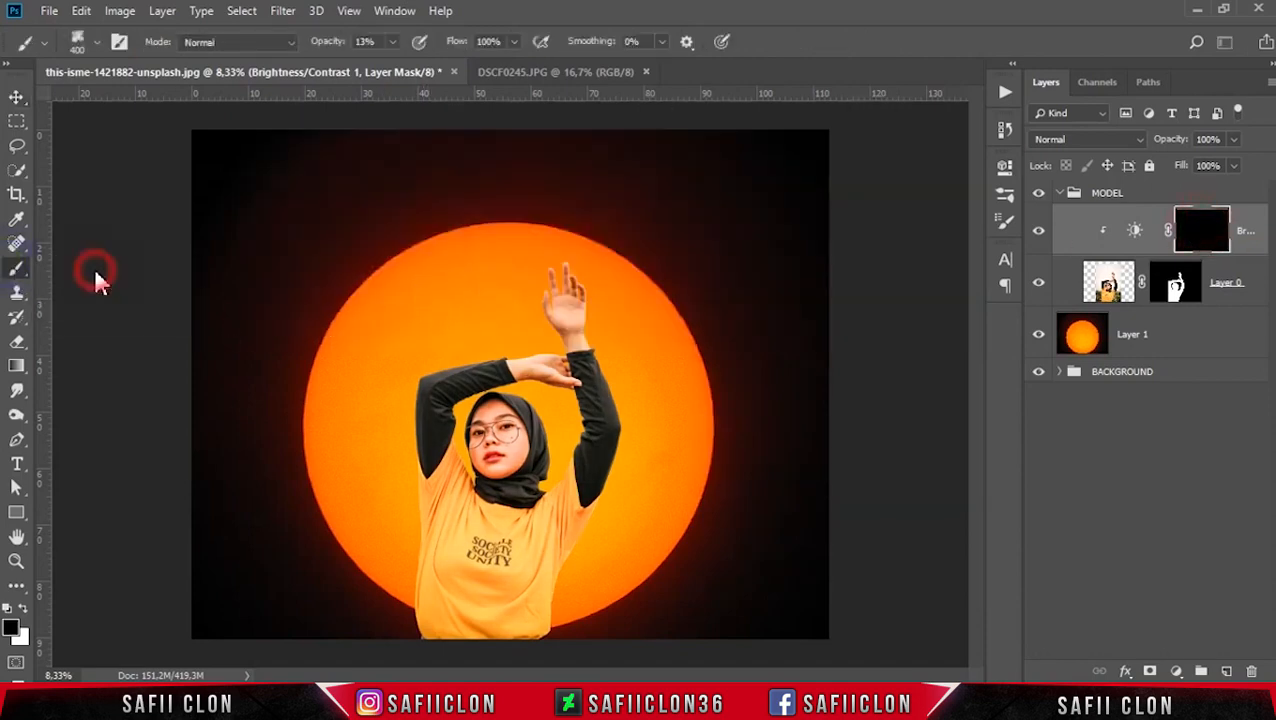
pyautogui.click(96, 48)
pyautogui.moveTo(377, 368); pyautogui.dragTo(369, 229)
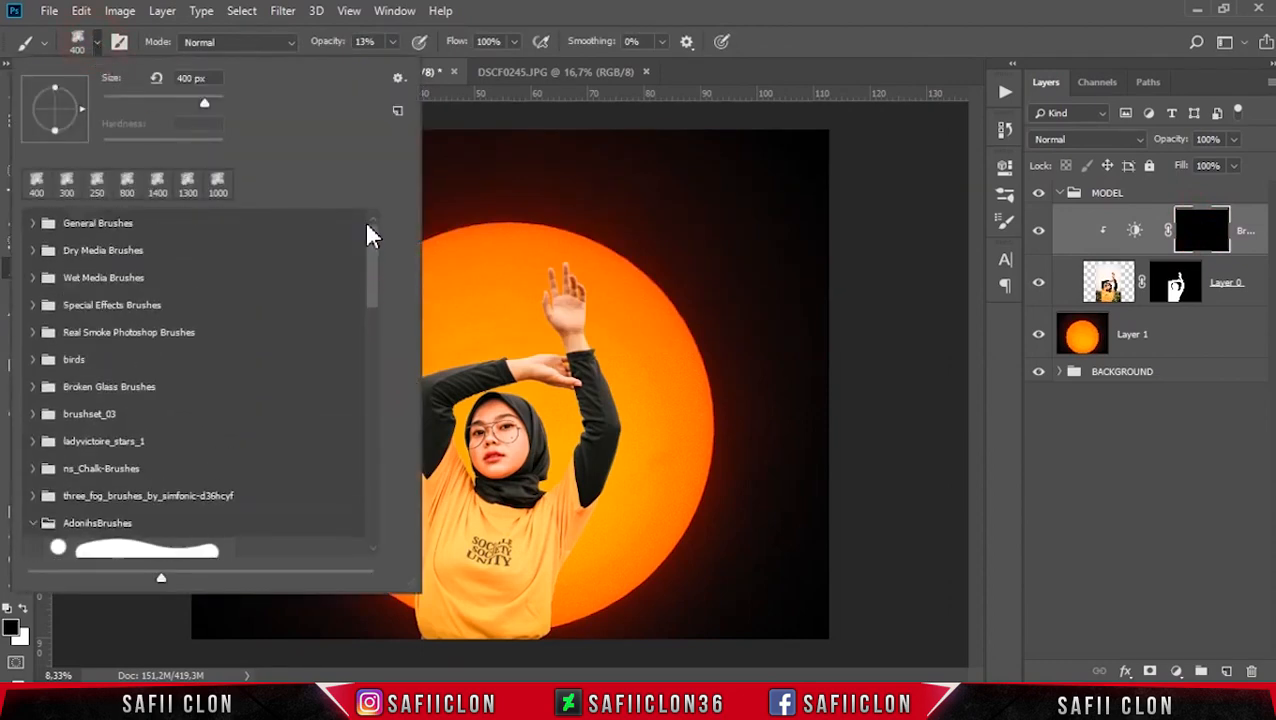
pyautogui.click(33, 223)
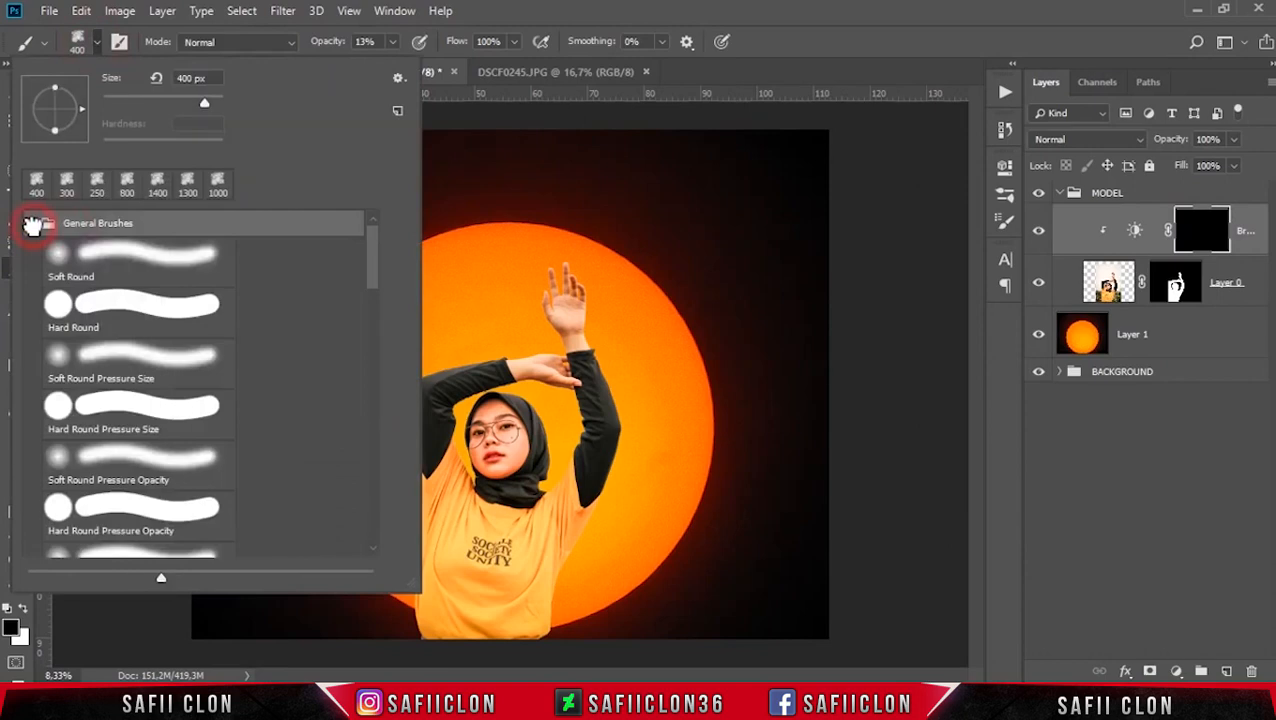
pyautogui.click(131, 258)
pyautogui.moveTo(196, 107); pyautogui.dragTo(190, 107)
pyautogui.click(88, 42)
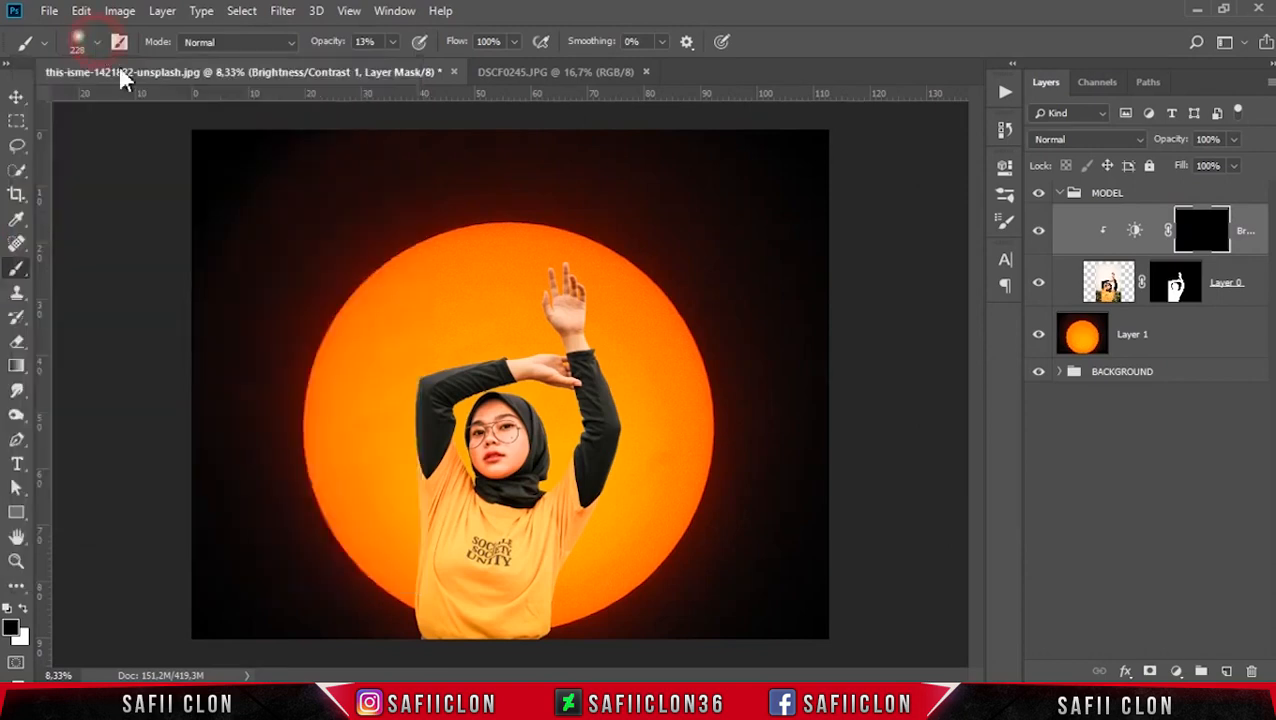
pyautogui.click(392, 44)
pyautogui.moveTo(392, 66); pyautogui.dragTo(398, 70)
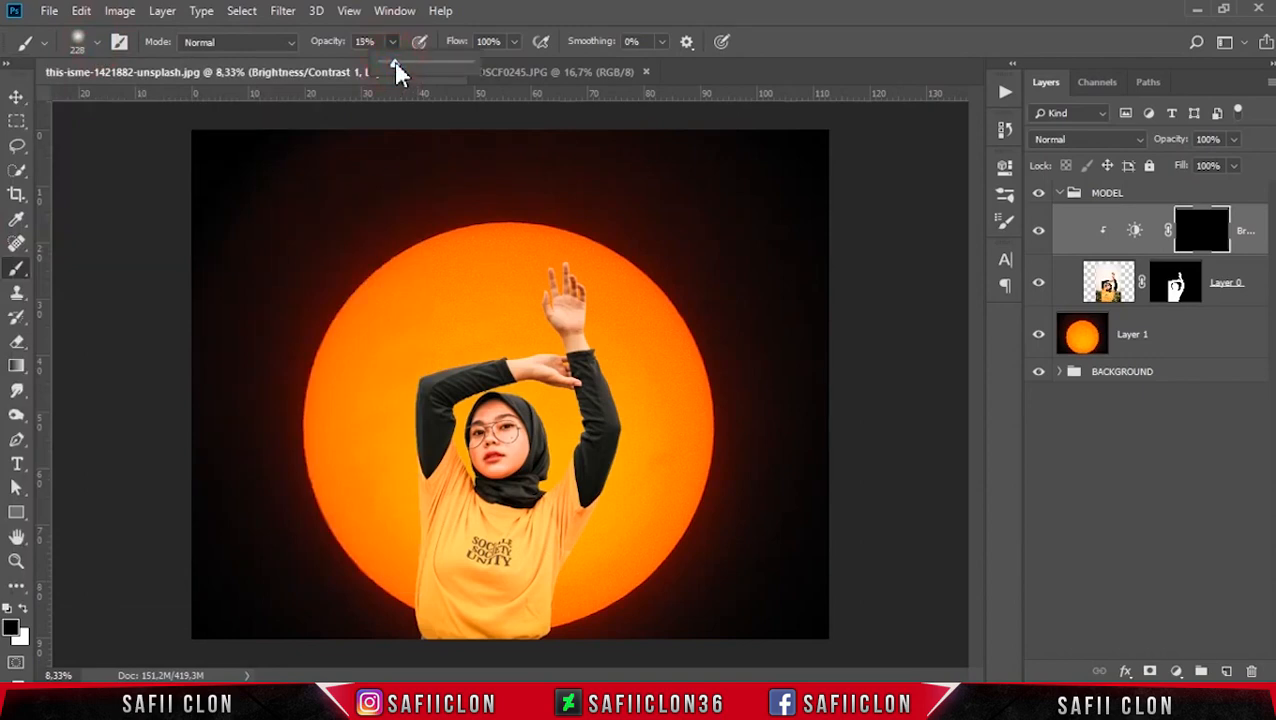
pyautogui.click(23, 608)
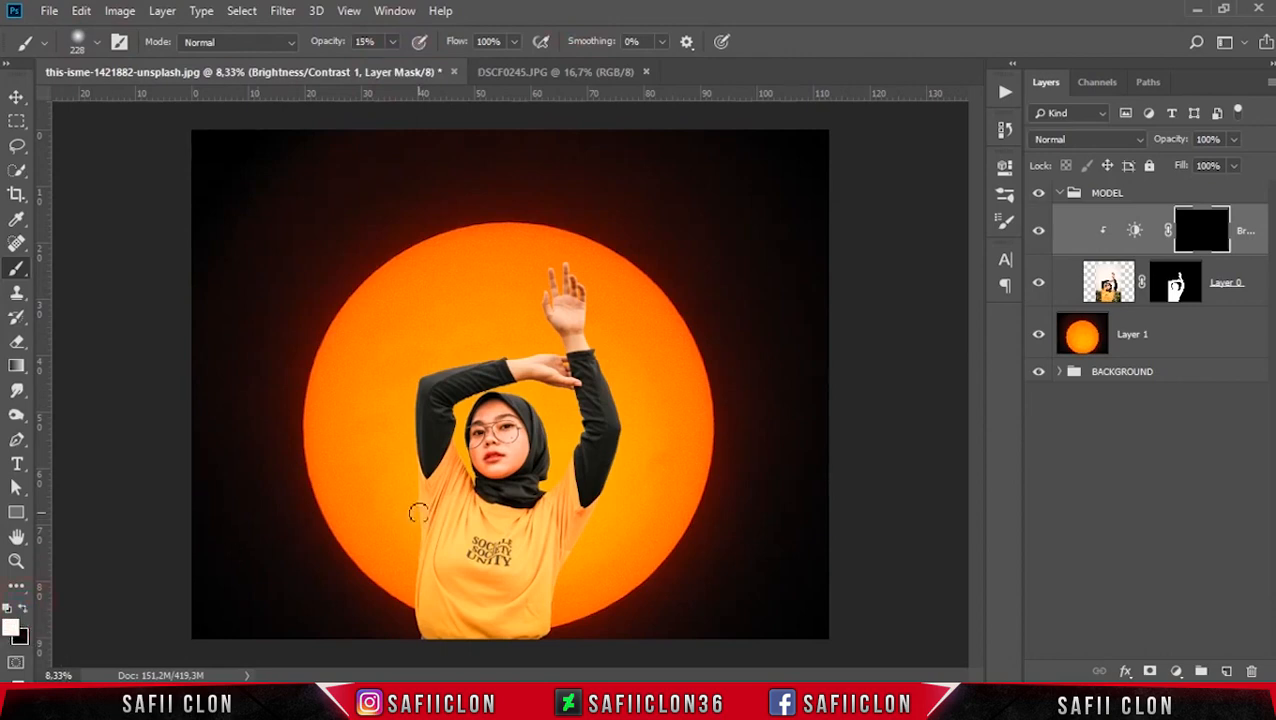
# Paint white on the mask with an enlarged brush along the bent arm's outer sleeve and the shirt side below it.
pyautogui.hotkey('ctrl', '+')
pyautogui.scroll(-3, 422, 516)
pyautogui.press(']')
pyautogui.press(']')
pyautogui.press(']')
pyautogui.press(']')
pyautogui.press(']')
pyautogui.moveTo(366, 371); pyautogui.dragTo(391, 614)
pyautogui.moveTo(370, 584); pyautogui.dragTo(364, 257)
pyautogui.moveTo(379, 216); pyautogui.dragTo(402, 186)
pyautogui.scroll(3, 402, 186)
pyautogui.press(']')
pyautogui.moveTo(367, 314); pyautogui.dragTo(495, 278)
# Brush white on the mask along the hijab's edges, the inner side of the raised arm and the raised hand, varying the brush size.
pyautogui.press('[')
pyautogui.press('[')
pyautogui.press('[')
pyautogui.press('[')
pyautogui.press('[')
pyautogui.press('[')
pyautogui.moveTo(439, 460); pyautogui.dragTo(456, 375)
pyautogui.press(']')
pyautogui.press(']')
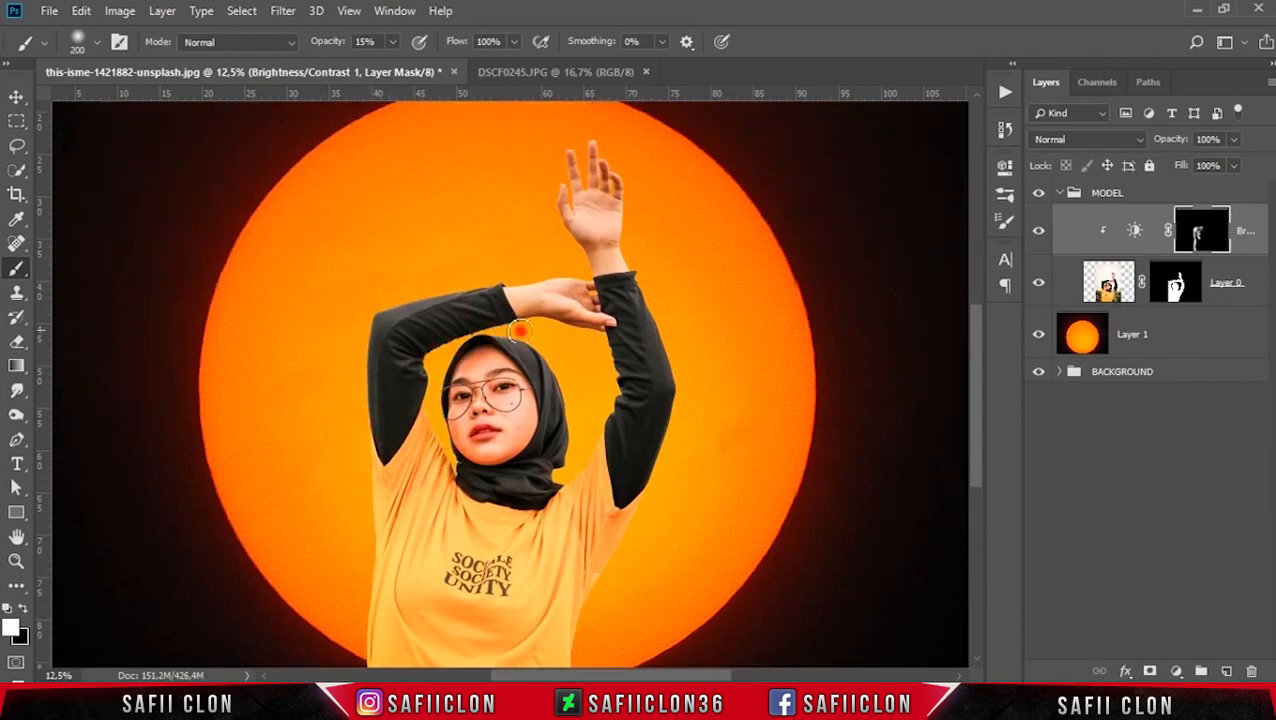
pyautogui.hotkey('ctrl', '+')
pyautogui.scroll(-1, 578, 456)
pyautogui.press(']')
pyautogui.press(']')
pyautogui.moveTo(584, 455)
pyautogui.mouseDown()
pyautogui.moveTo(602, 382)
pyautogui.moveTo(540, 280)
pyautogui.moveTo(577, 448)
pyautogui.moveTo(611, 438)
pyautogui.moveTo(603, 422)
pyautogui.moveTo(651, 338)
pyautogui.moveTo(632, 420)
pyautogui.mouseUp()
pyautogui.press('[')
pyautogui.press('[')
pyautogui.moveTo(622, 277)
pyautogui.mouseDown()
pyautogui.moveTo(548, 260)
pyautogui.moveTo(530, 243)
pyautogui.moveTo(603, 290)
pyautogui.moveTo(577, 262)
pyautogui.moveTo(536, 278)
pyautogui.moveTo(542, 258)
pyautogui.moveTo(480, 265)
pyautogui.moveTo(612, 243)
pyautogui.moveTo(572, 182)
pyautogui.moveTo(666, 214)
pyautogui.mouseUp()
# Brush white on the mask down the raised arm's outer sleeve and adjoining shirt side, and compare with the adjustment hidden and shown.
pyautogui.scroll(1, 619, 285)
pyautogui.scroll(3, 576, 180)
pyautogui.moveTo(716, 436); pyautogui.dragTo(724, 455)
pyautogui.scroll(-4, 724, 455)
pyautogui.press(']')
pyautogui.moveTo(737, 398); pyautogui.dragTo(698, 536)
pyautogui.press(']')
pyautogui.press(']')
pyautogui.moveTo(734, 429); pyautogui.dragTo(687, 540)
pyautogui.scroll(-3, 687, 540)
pyautogui.moveTo(655, 396)
pyautogui.mouseDown()
pyautogui.moveTo(664, 424)
pyautogui.moveTo(604, 609)
pyautogui.mouseUp()
pyautogui.scroll(-1, 604, 609)
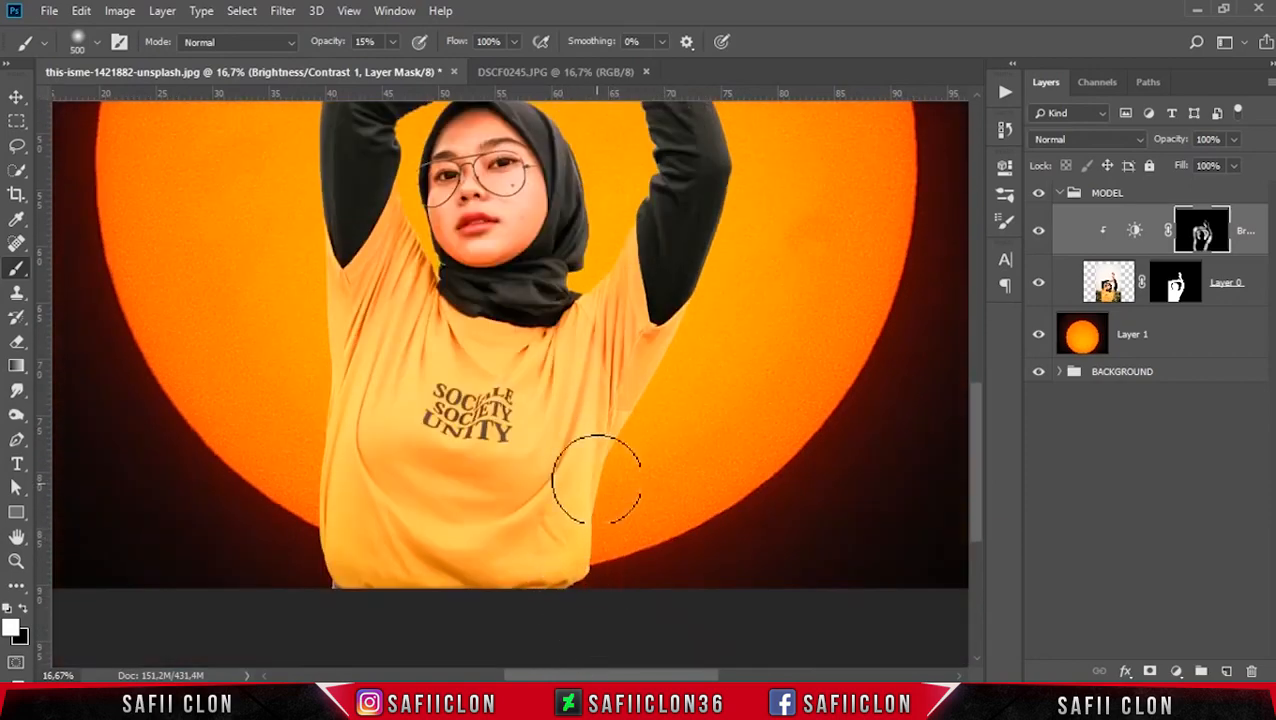
pyautogui.scroll(5, 592, 455)
pyautogui.moveTo(732, 518); pyautogui.dragTo(718, 399)
pyautogui.press('[')
pyautogui.press('[')
pyautogui.press('[')
pyautogui.press(']')
pyautogui.moveTo(724, 455); pyautogui.dragTo(723, 496)
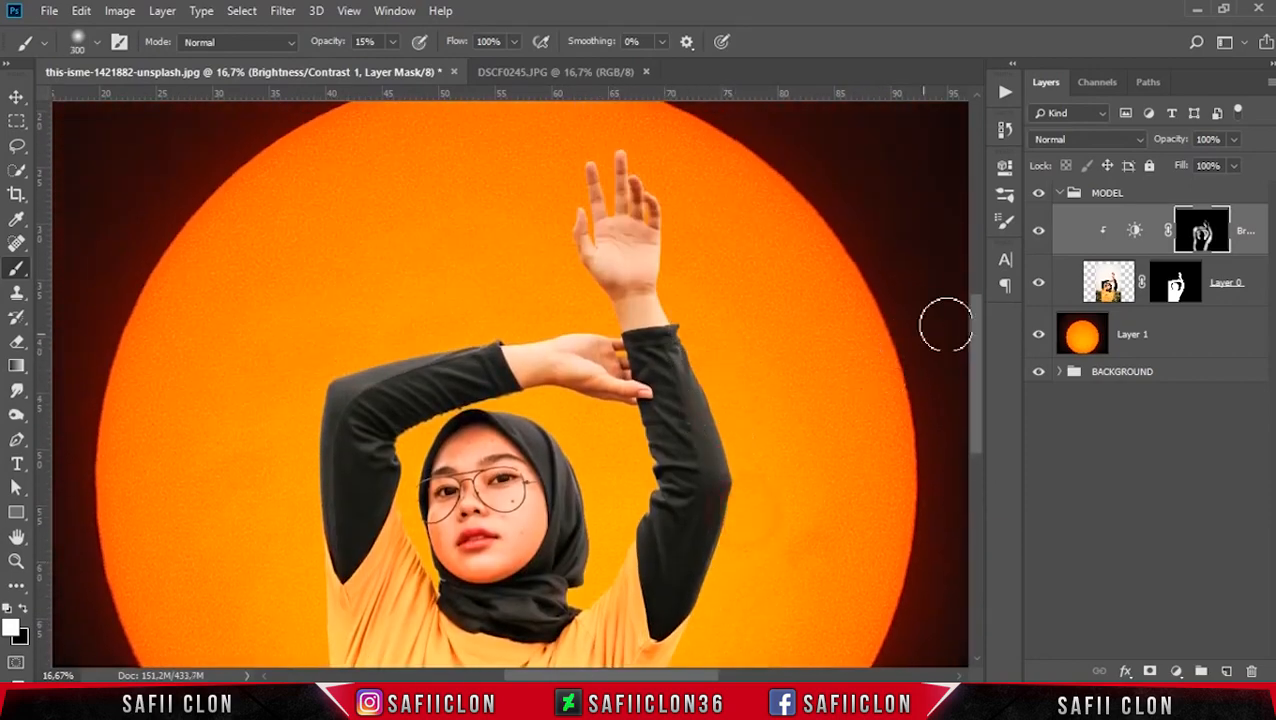
pyautogui.click(1040, 240)
pyautogui.click(1041, 241)
pyautogui.click(1042, 242)
pyautogui.click(1041, 241)
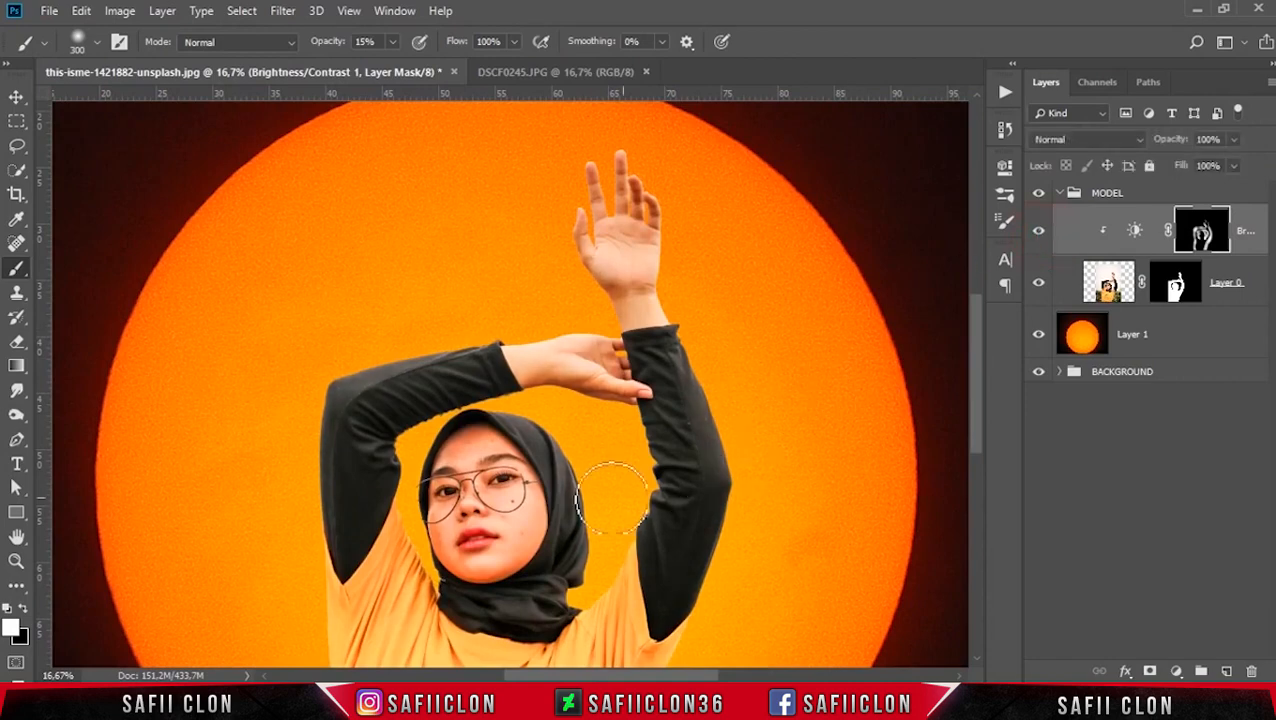
# Strengthen the mask's white strokes around the hijab, the inner bent arm, and the shirt's side and lower edge.
pyautogui.moveTo(574, 467); pyautogui.dragTo(610, 564)
pyautogui.press('[')
pyautogui.moveTo(463, 414)
pyautogui.mouseDown()
pyautogui.moveTo(552, 383)
pyautogui.moveTo(414, 464)
pyautogui.moveTo(425, 592)
pyautogui.moveTo(407, 440)
pyautogui.mouseUp()
pyautogui.scroll(-3, 684, 499)
pyautogui.scroll(-3, 684, 499)
pyautogui.press(']')
pyautogui.press(']')
pyautogui.press(']')
pyautogui.press(']')
pyautogui.moveTo(299, 524)
pyautogui.mouseDown()
pyautogui.moveTo(330, 320)
pyautogui.moveTo(323, 350)
pyautogui.mouseUp()
pyautogui.press('[')
pyautogui.press('[')
pyautogui.press('[')
pyautogui.press('[')
pyautogui.press('[')
pyautogui.moveTo(422, 288)
pyautogui.mouseDown()
pyautogui.moveTo(414, 244)
pyautogui.moveTo(392, 213)
pyautogui.moveTo(404, 169)
pyautogui.mouseUp()
pyautogui.press(']')
pyautogui.press(']')
pyautogui.press(']')
pyautogui.moveTo(307, 532)
pyautogui.mouseDown()
pyautogui.moveTo(302, 512)
pyautogui.moveTo(585, 597)
pyautogui.mouseUp()
# Finish the mask strokes around the raised arm with a smaller brush and compare the woman with the adjustment hidden and shown.
pyautogui.scroll(3, 709, 413)
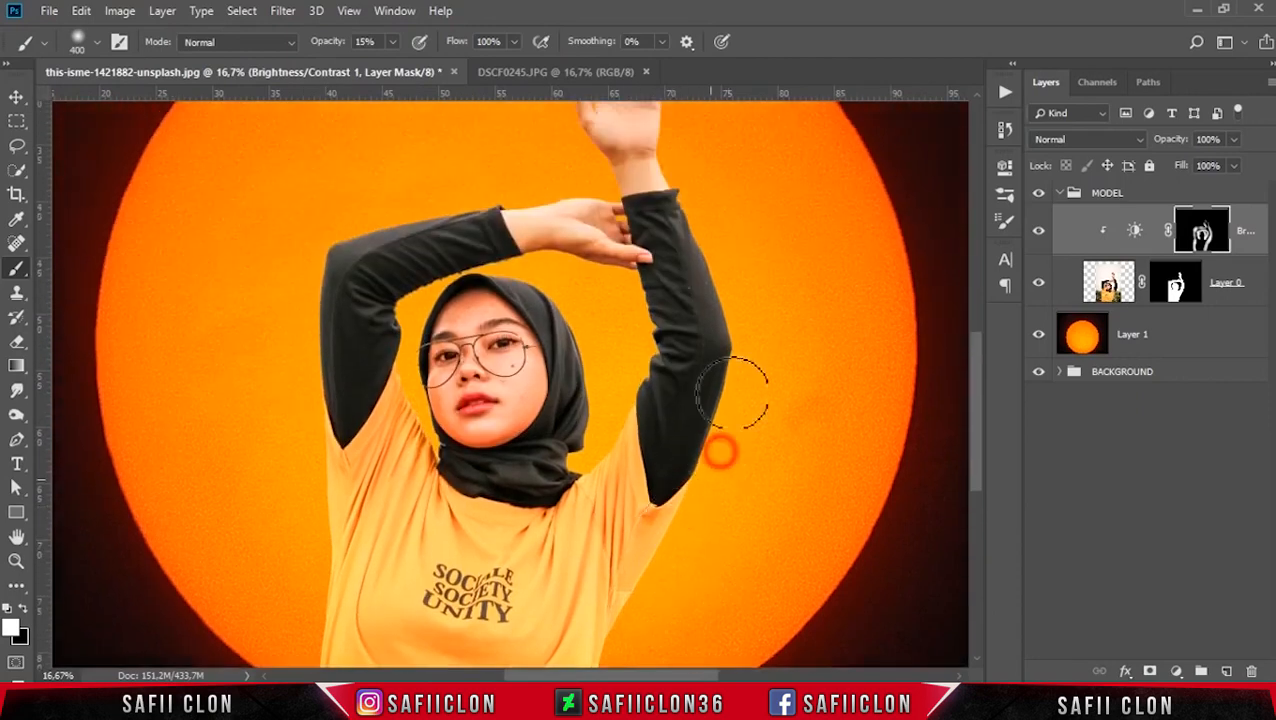
pyautogui.scroll(2, 740, 300)
pyautogui.scroll(1, 757, 377)
pyautogui.press('[')
pyautogui.moveTo(622, 338)
pyautogui.mouseDown()
pyautogui.moveTo(584, 276)
pyautogui.moveTo(604, 395)
pyautogui.moveTo(543, 430)
pyautogui.mouseUp()
pyautogui.click(1040, 234)
pyautogui.click(1040, 234)
pyautogui.click(1040, 234)
pyautogui.click(1040, 234)
pyautogui.hotkey('ctrl', '-')
pyautogui.hotkey('ctrl', '-')
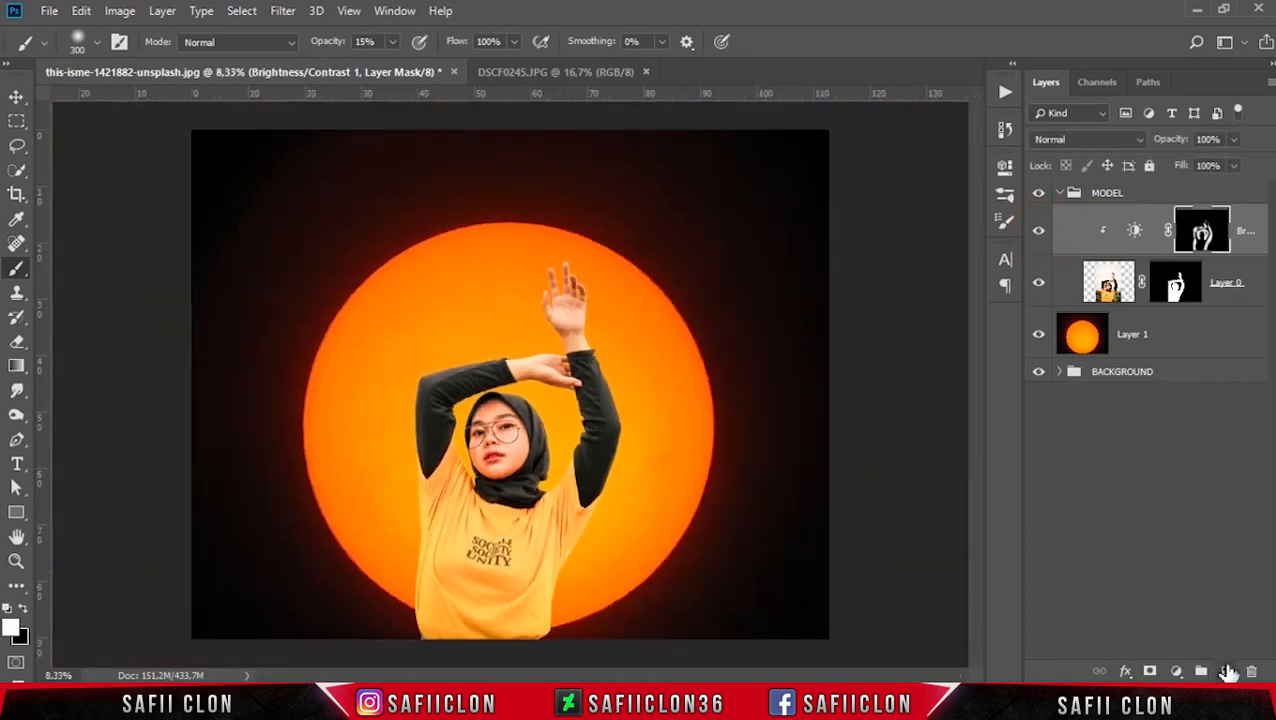
# Add a layer named 1 at the top of the MODEL group and set a Soft Round brush to 1102 px at 14% opacity.
pyautogui.click(1227, 671)
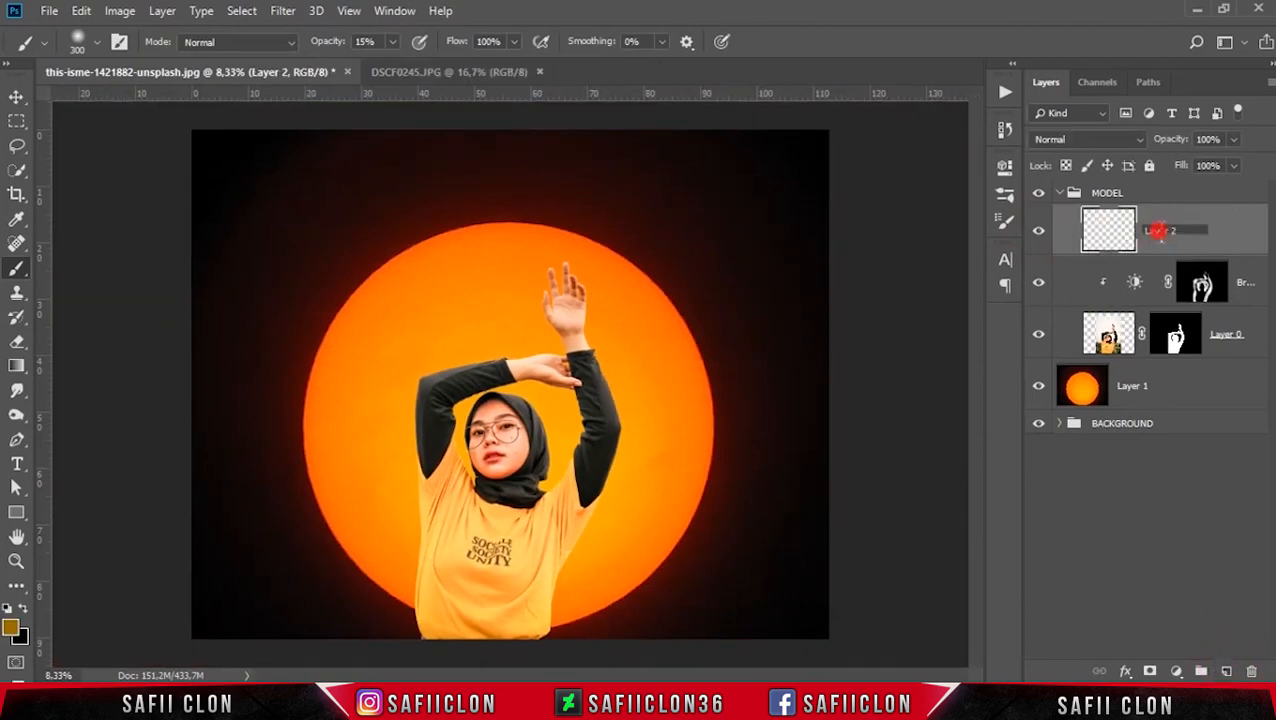
pyautogui.click(1214, 229)
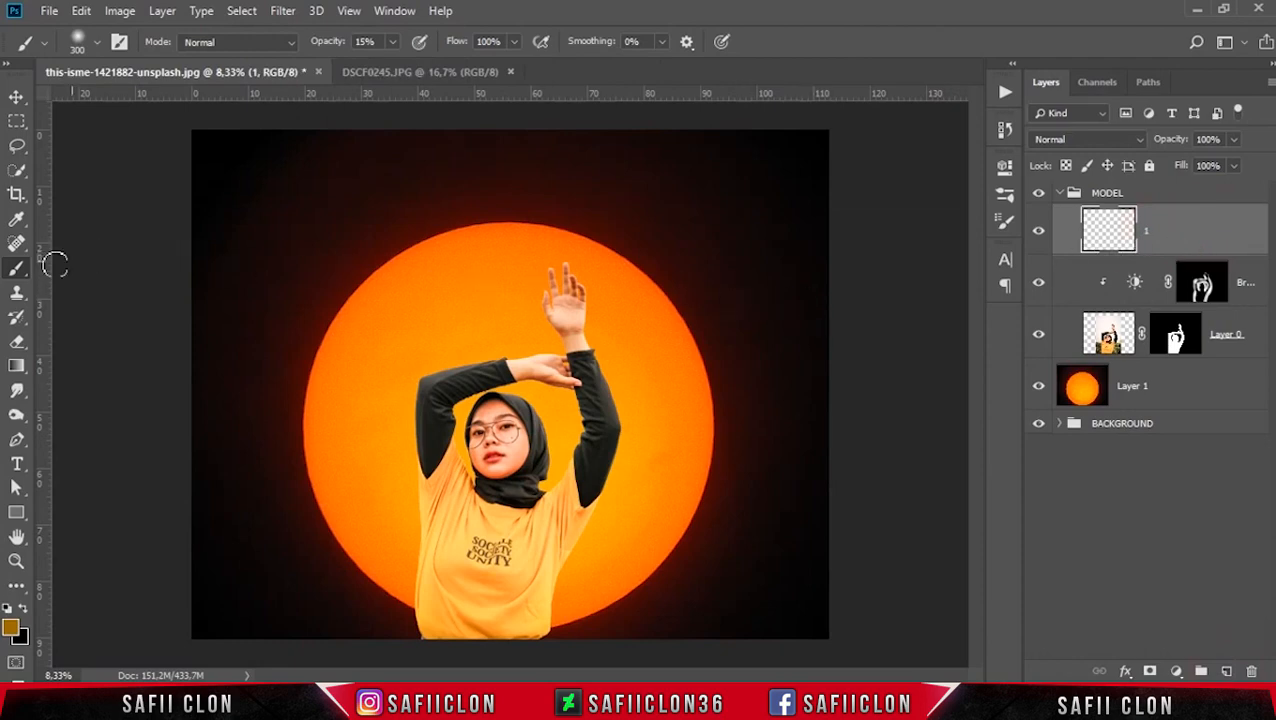
pyautogui.rightClick(16, 270)
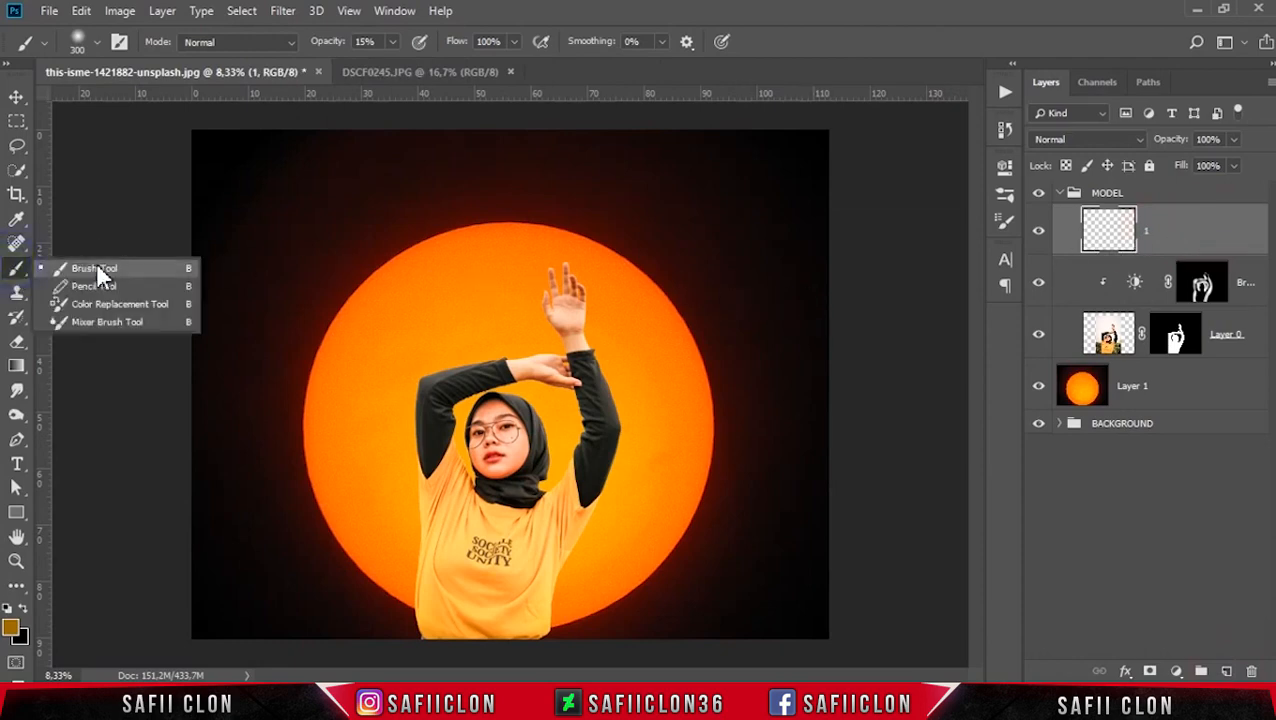
pyautogui.click(98, 270)
pyautogui.click(97, 45)
pyautogui.click(140, 264)
pyautogui.moveTo(211, 100); pyautogui.dragTo(213, 102)
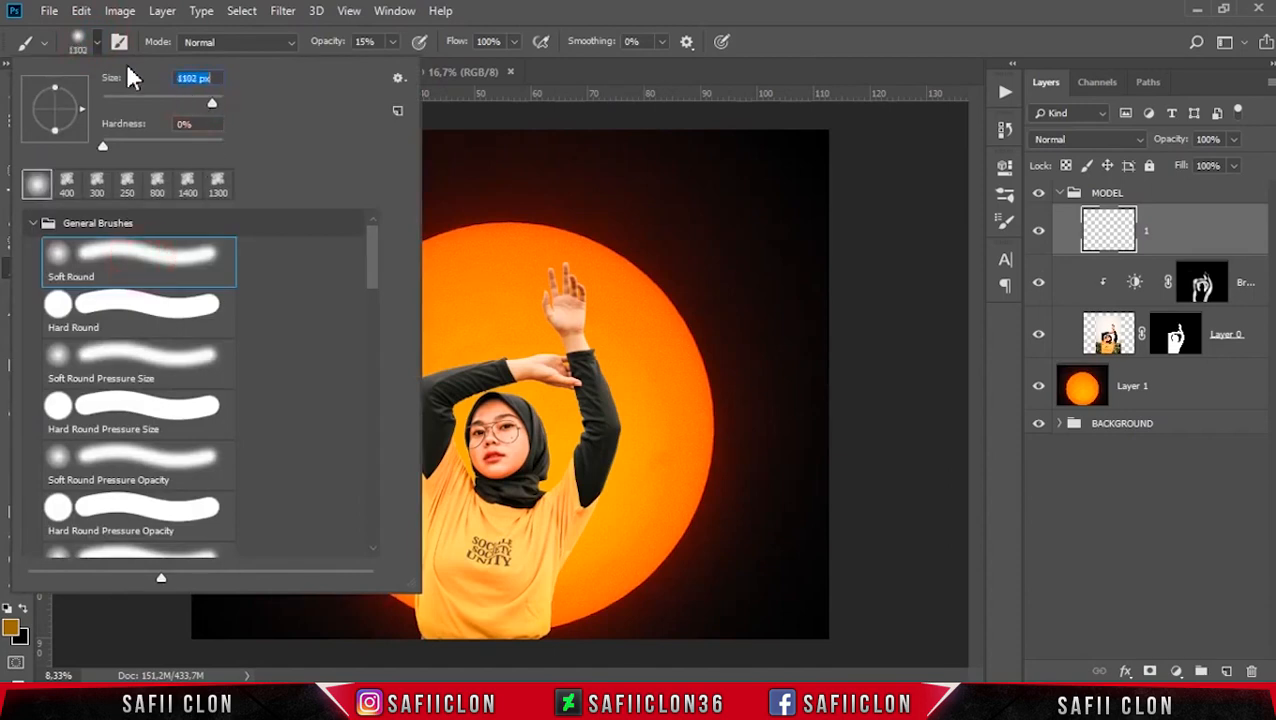
pyautogui.click(93, 38)
pyautogui.click(389, 45)
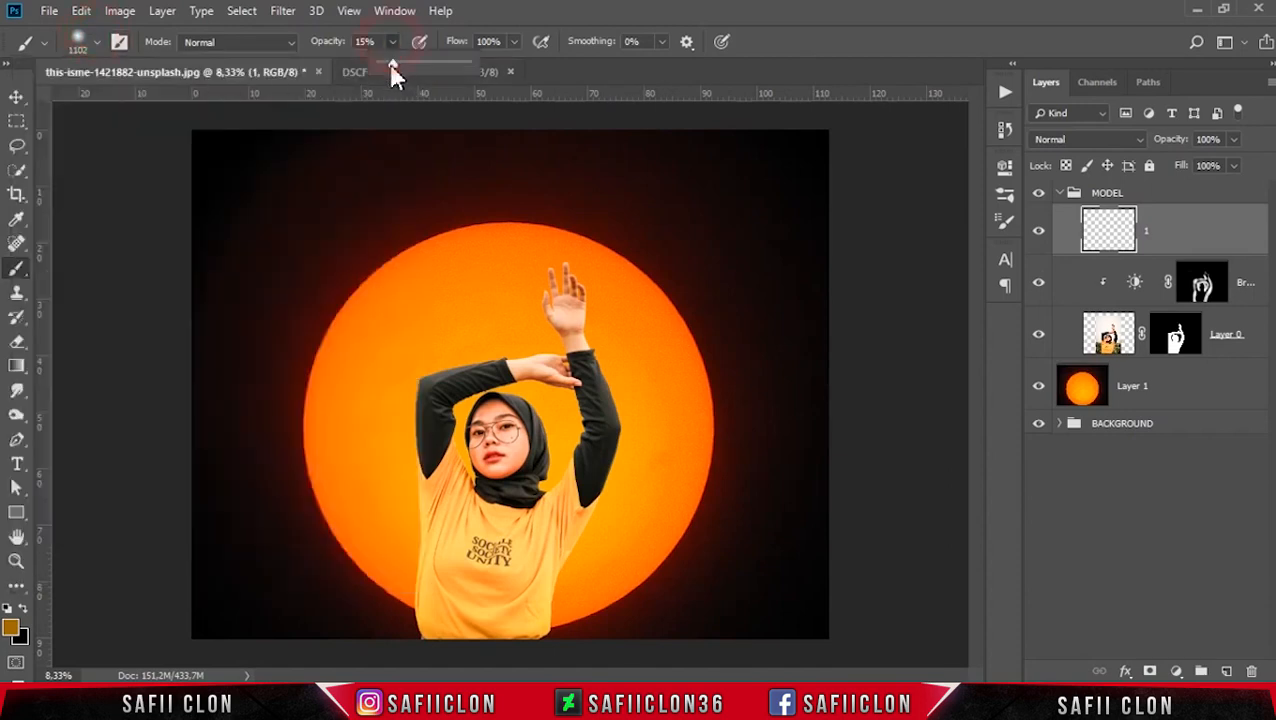
pyautogui.moveTo(392, 66); pyautogui.dragTo(395, 66)
pyautogui.click(483, 10)
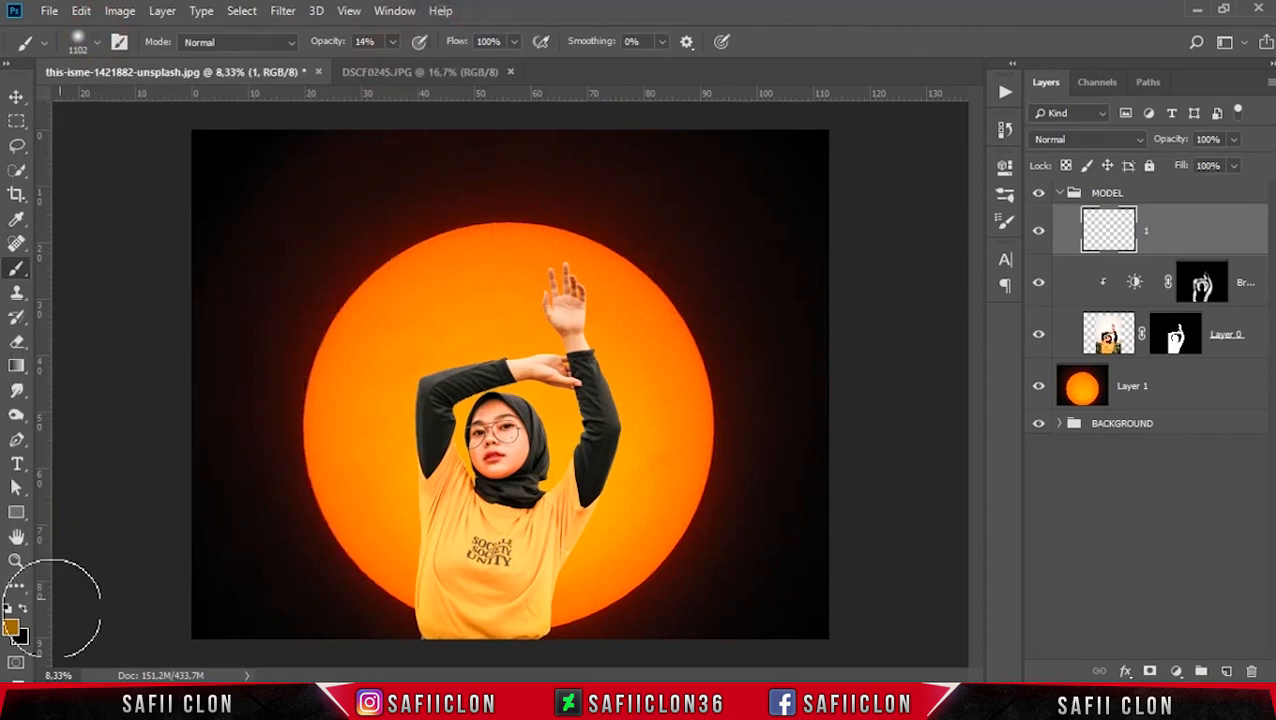
# Set the foreground colour to ffaa04 for the brush.
pyautogui.click(12, 630)
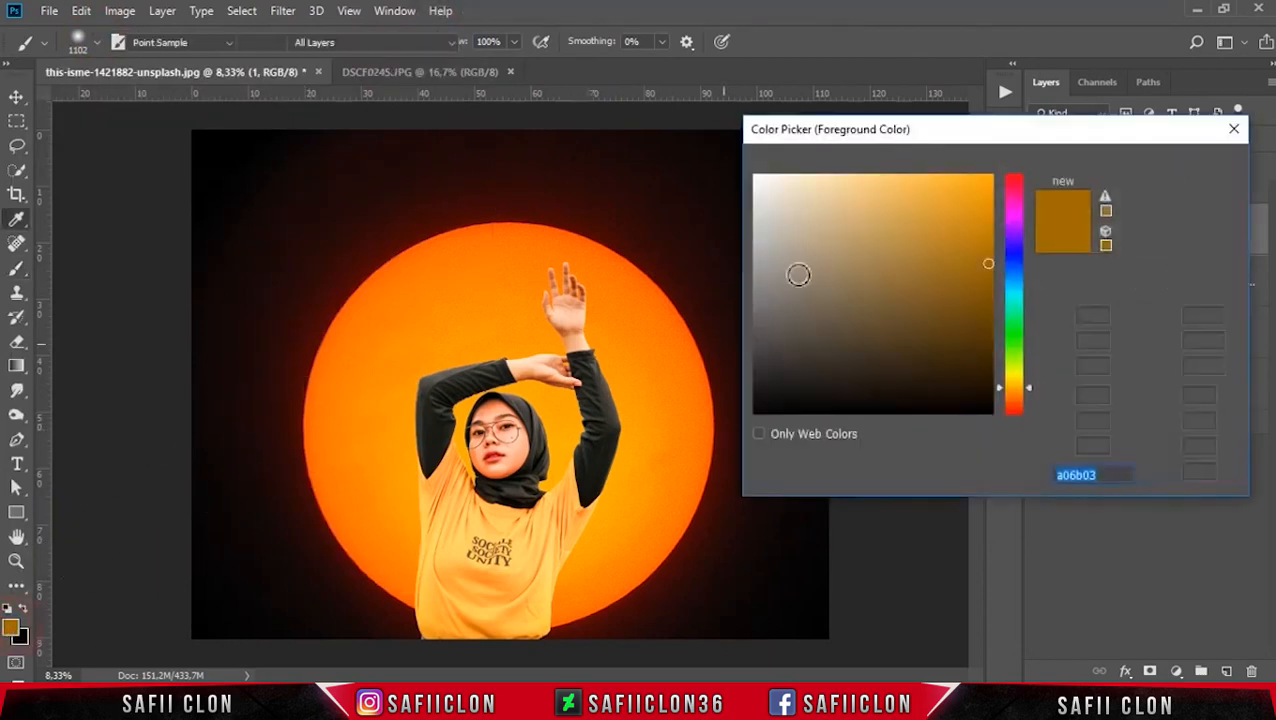
pyautogui.moveTo(891, 142); pyautogui.dragTo(860, 154)
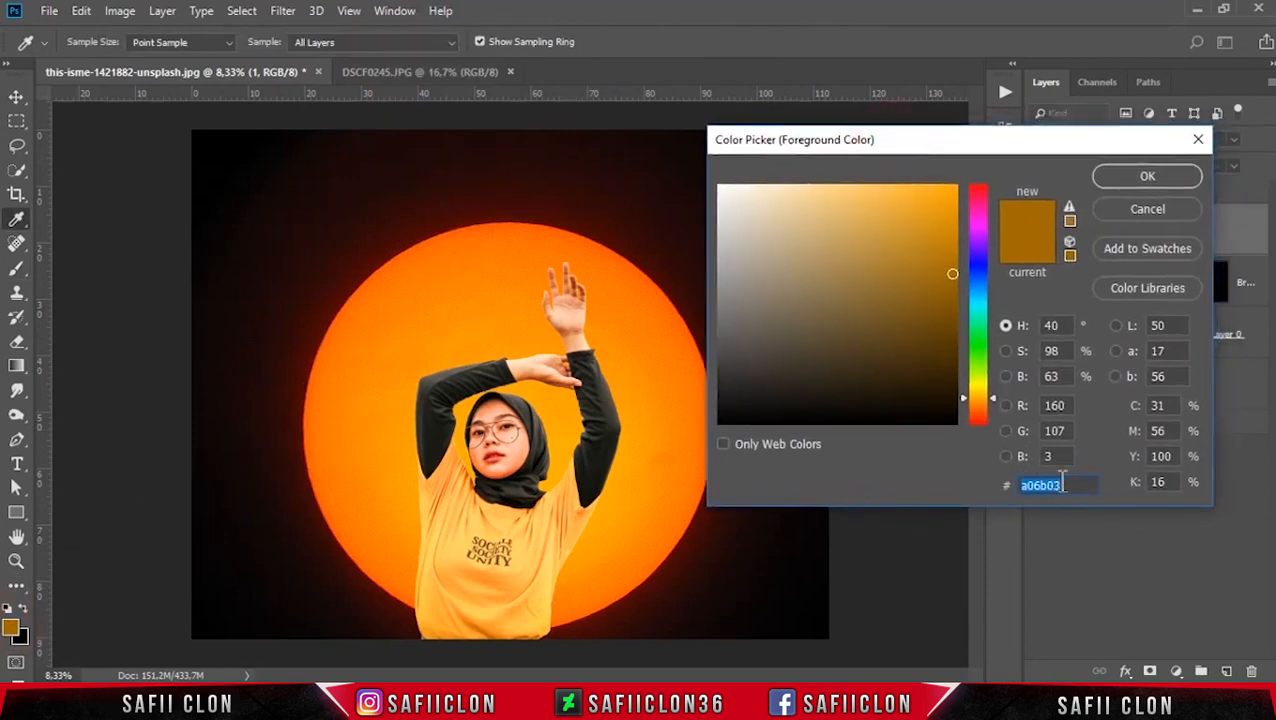
pyautogui.write('ff')
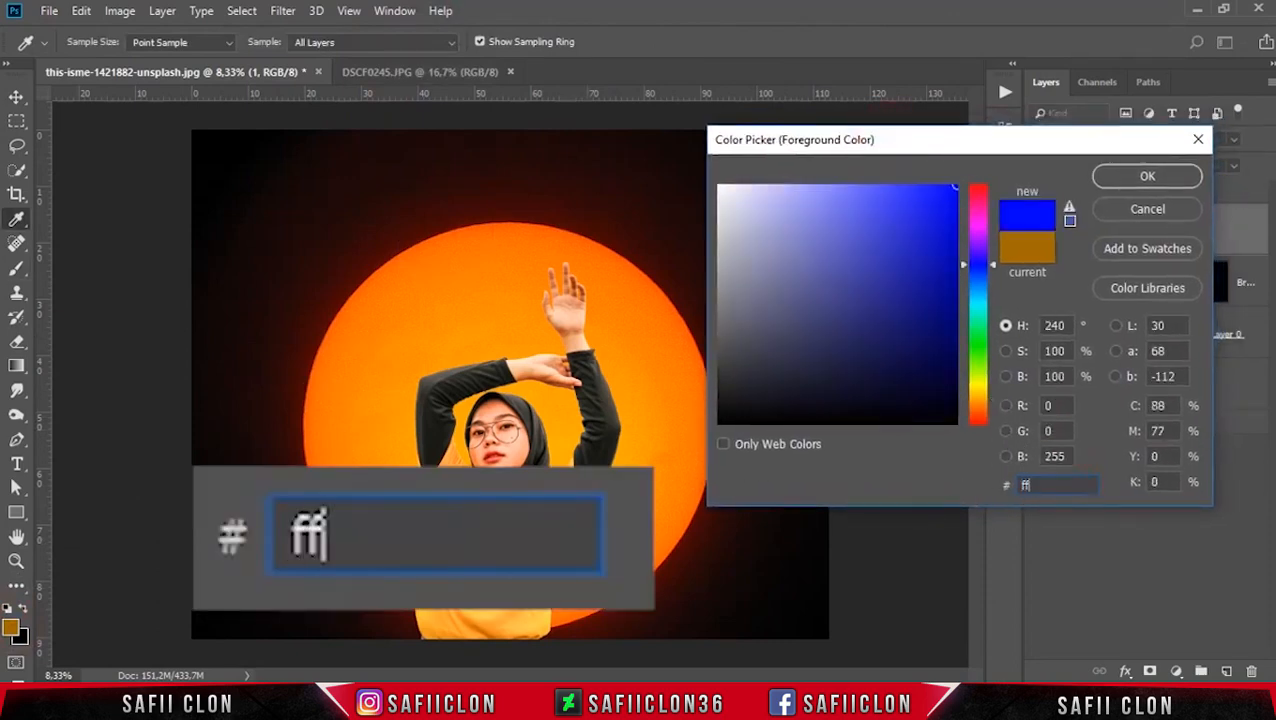
pyautogui.write('aa0')
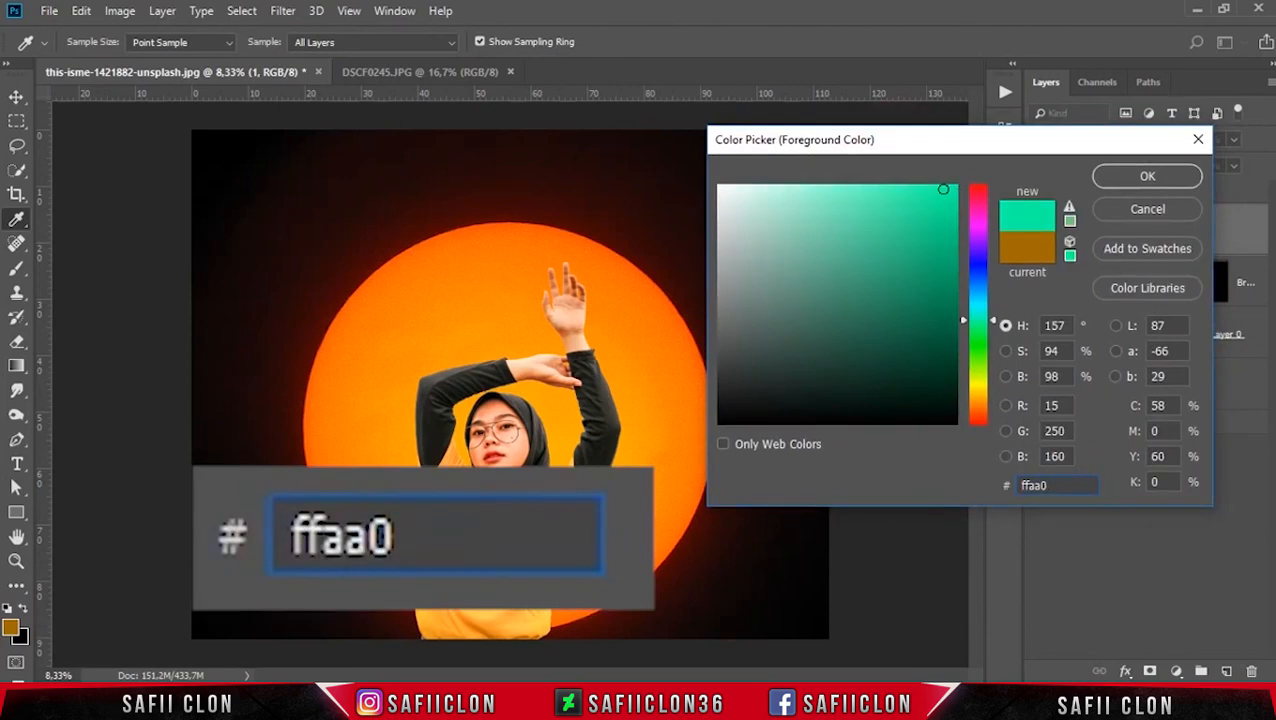
pyautogui.write('4')
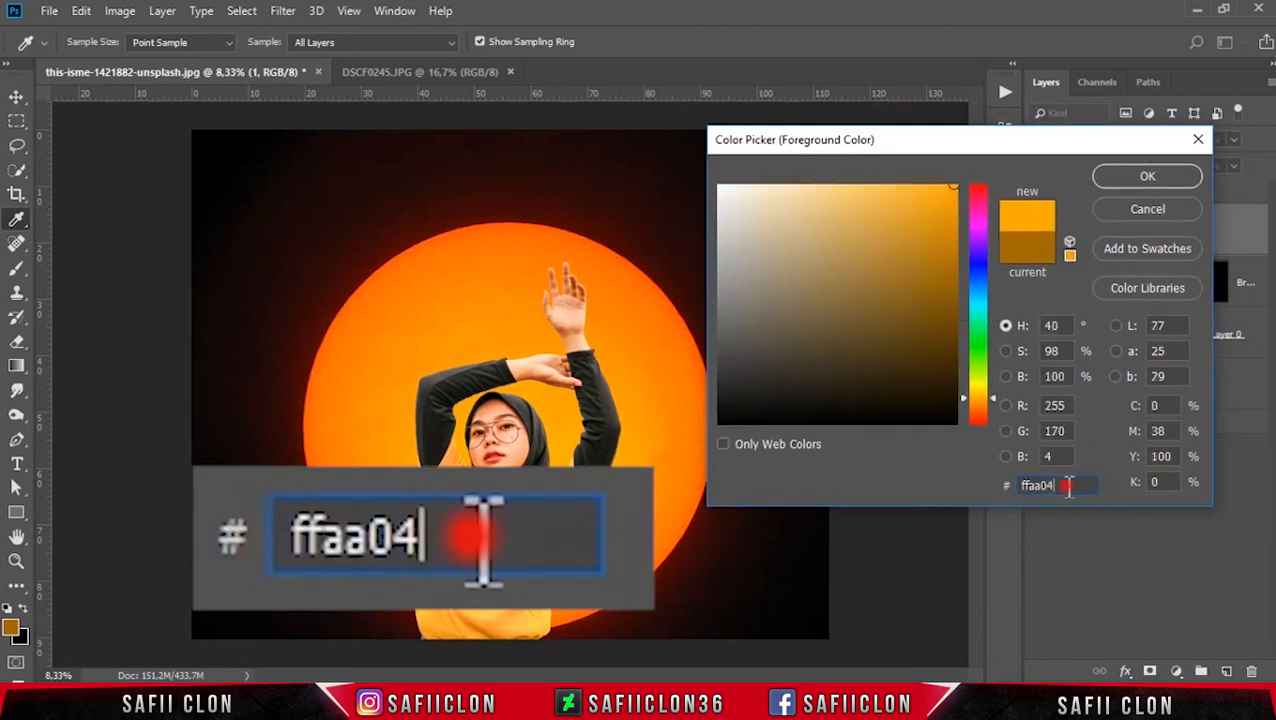
pyautogui.moveTo(1066, 487); pyautogui.dragTo(980, 452)
pyautogui.click(1147, 176)
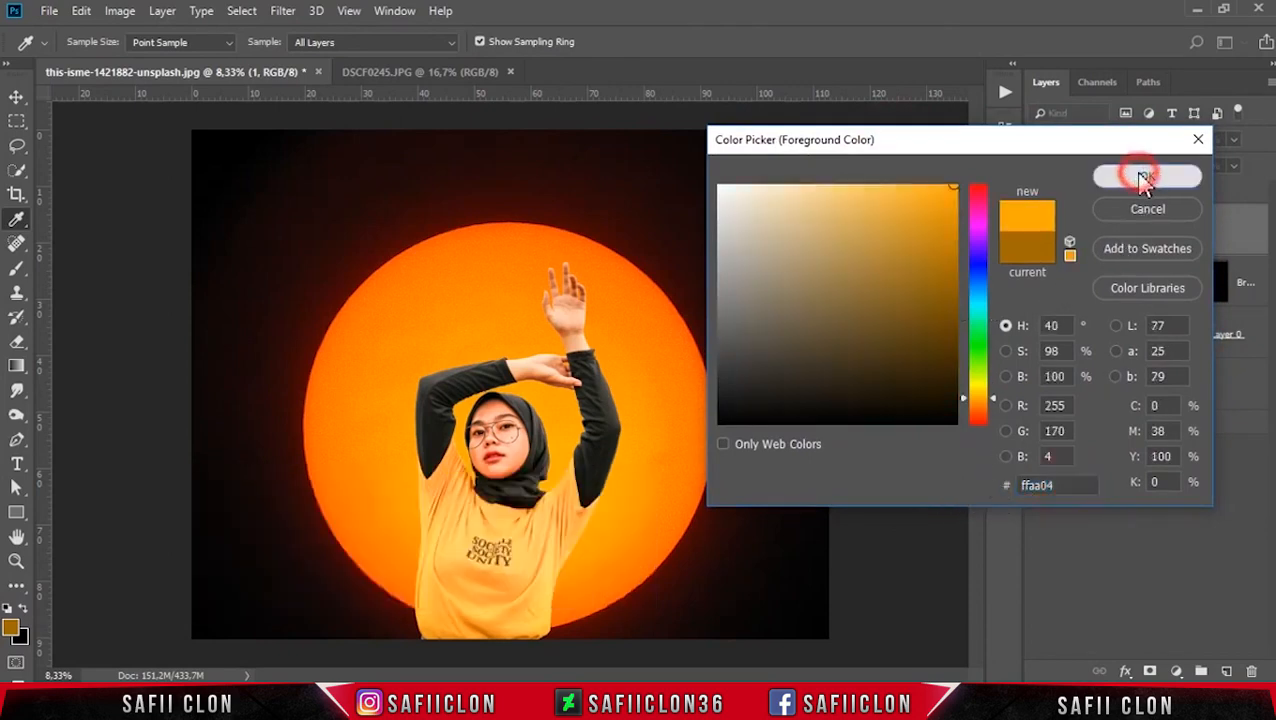
pyautogui.press('b')
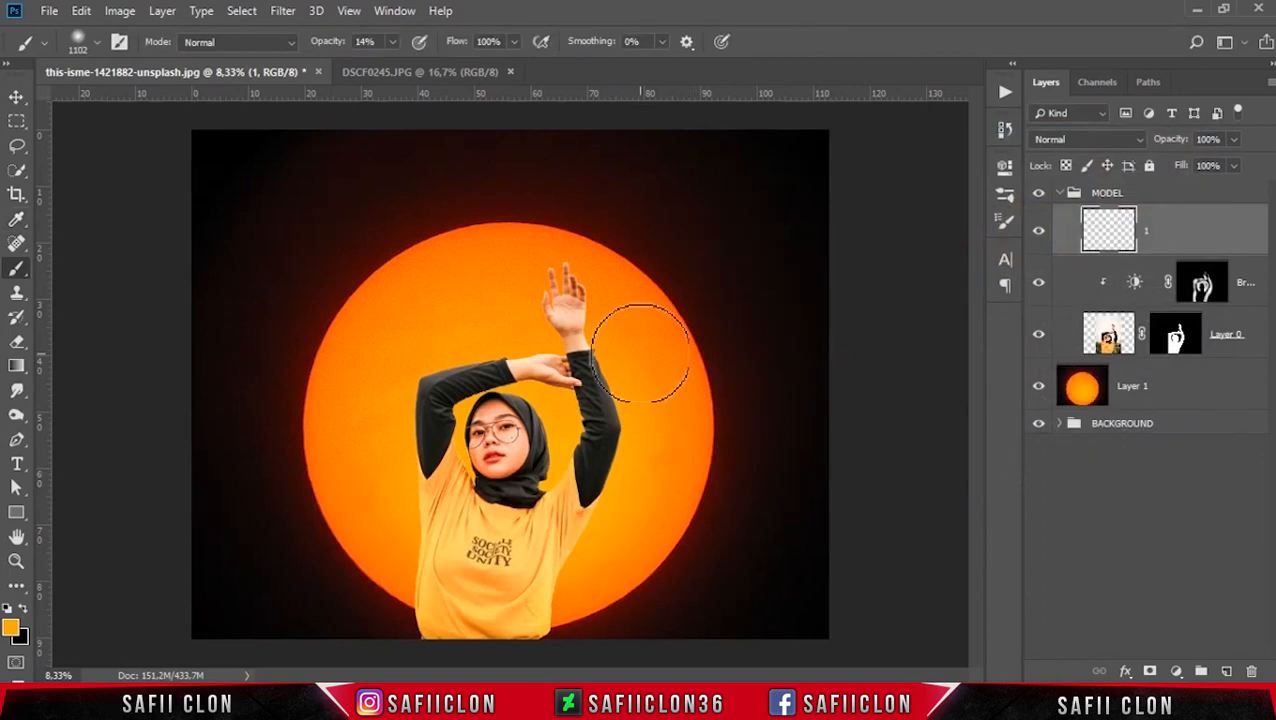
# Brush soft orange strokes along the bent arm's outer sleeve on layer 1, reducing the brush to 700 px.
pyautogui.hotkey('ctrl', '+')
pyautogui.scroll(-2, 630, 320)
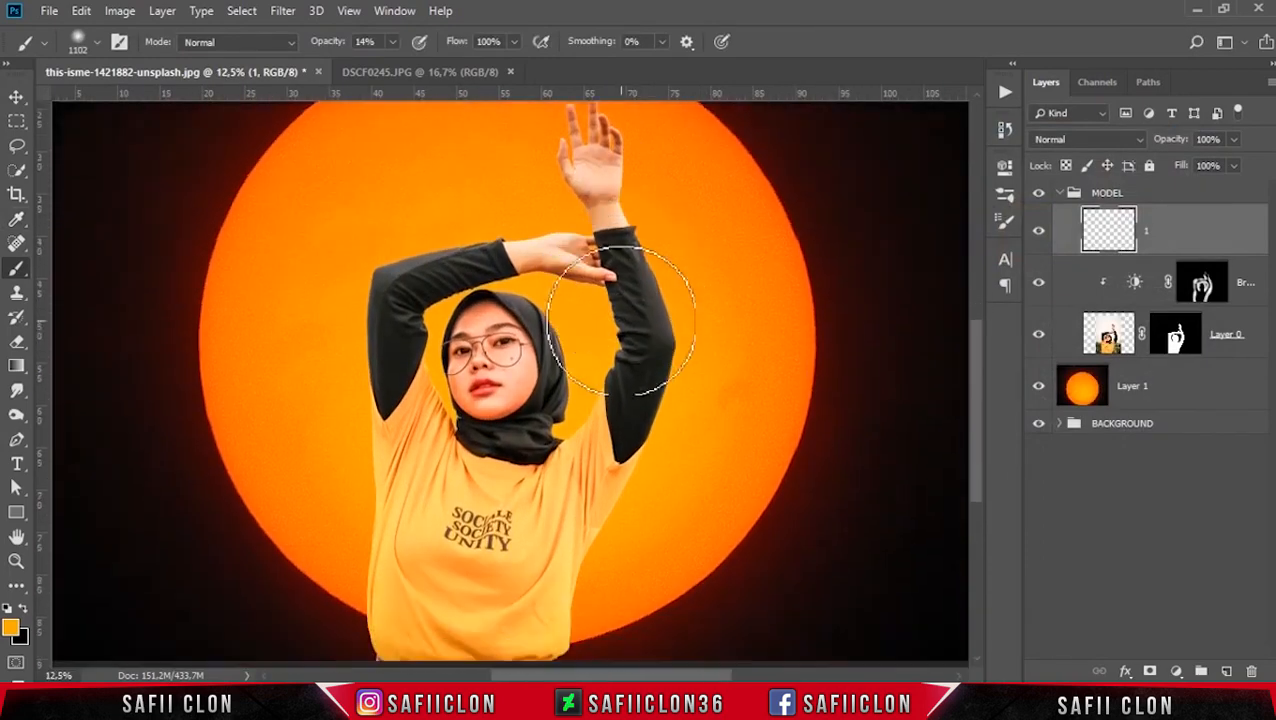
pyautogui.press('[')
pyautogui.press('[')
pyautogui.moveTo(354, 264); pyautogui.dragTo(343, 337)
pyautogui.press('[')
pyautogui.moveTo(342, 278); pyautogui.dragTo(333, 370)
pyautogui.moveTo(338, 318); pyautogui.dragTo(331, 416)
pyautogui.press('[')
pyautogui.click(330, 386)
pyautogui.moveTo(353, 235)
pyautogui.mouseDown()
pyautogui.moveTo(340, 277)
pyautogui.moveTo(346, 252)
pyautogui.moveTo(327, 244)
pyautogui.moveTo(311, 346)
pyautogui.mouseUp()
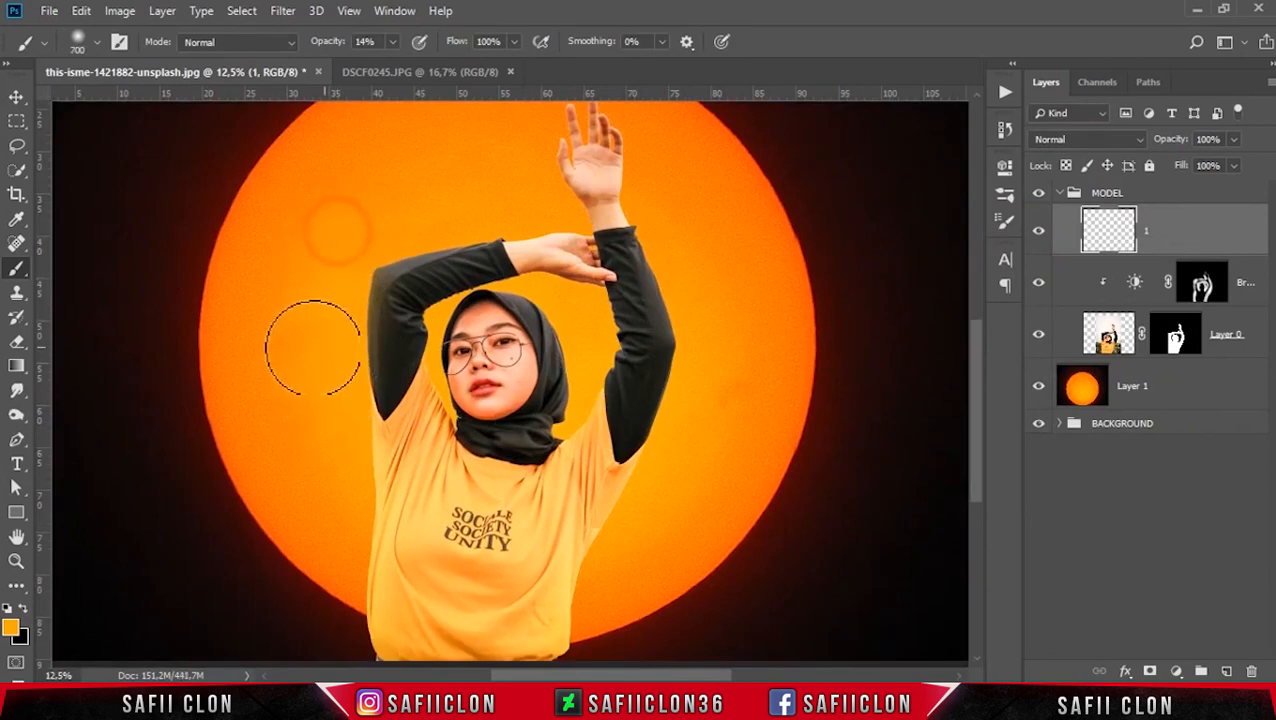
# Set layer 1's blend mode to Overlay and clip it to the woman's layers below.
pyautogui.click(1085, 139)
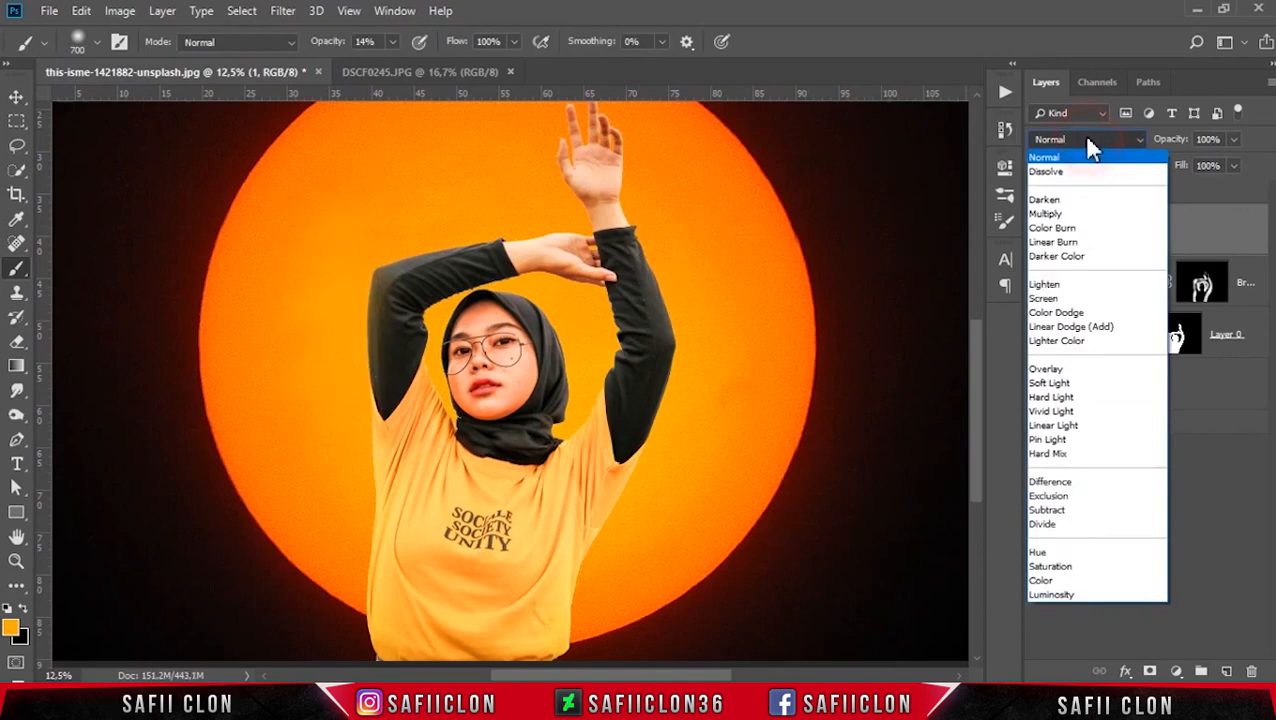
pyautogui.click(1046, 369)
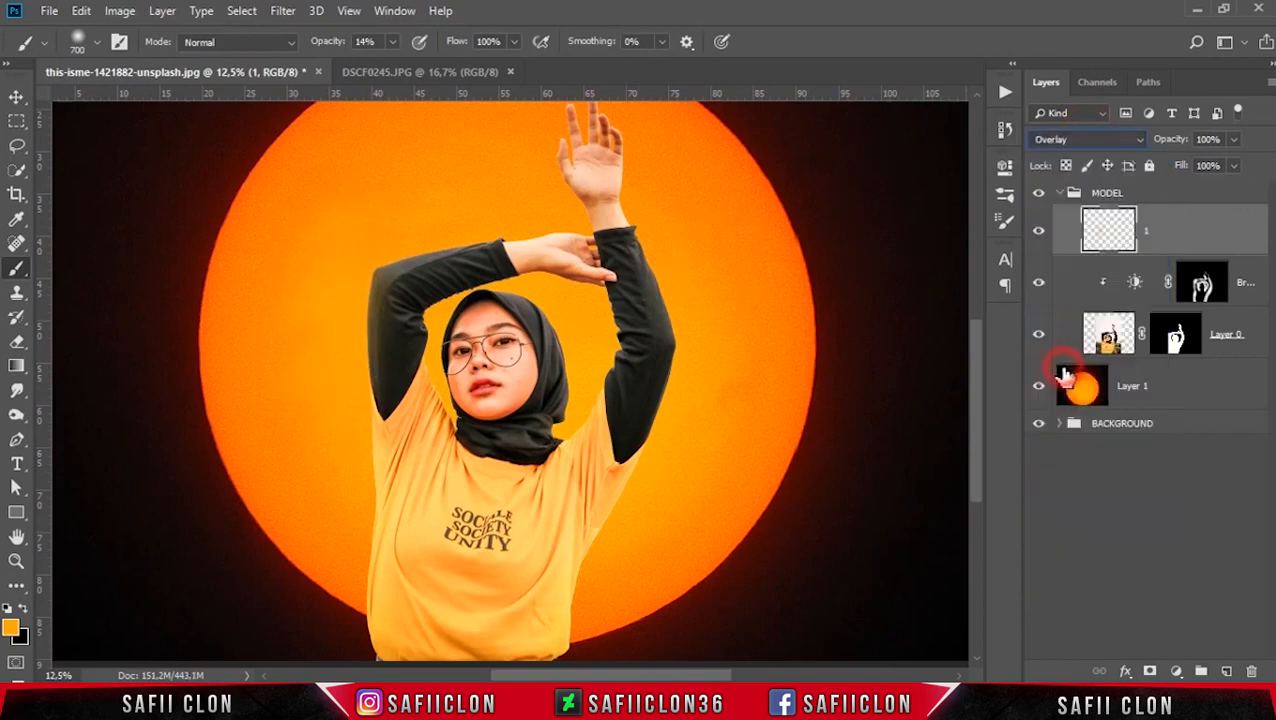
pyautogui.rightClick(1186, 228)
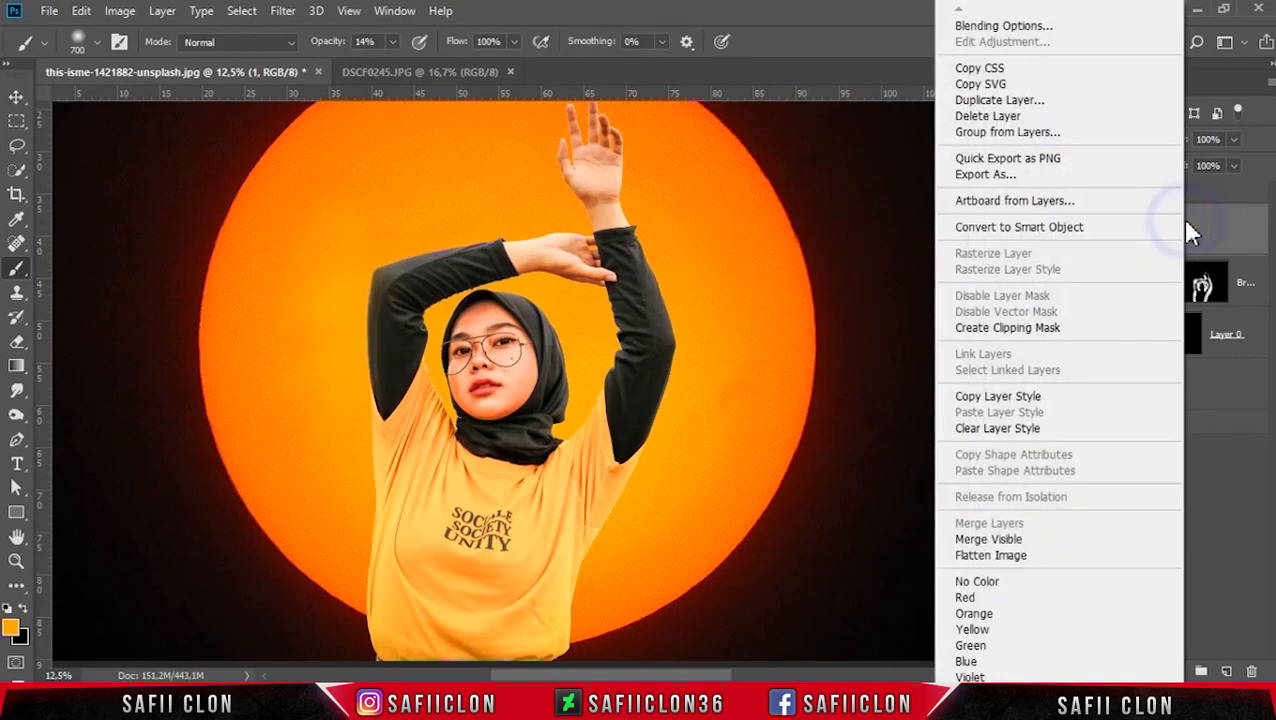
pyautogui.click(1007, 328)
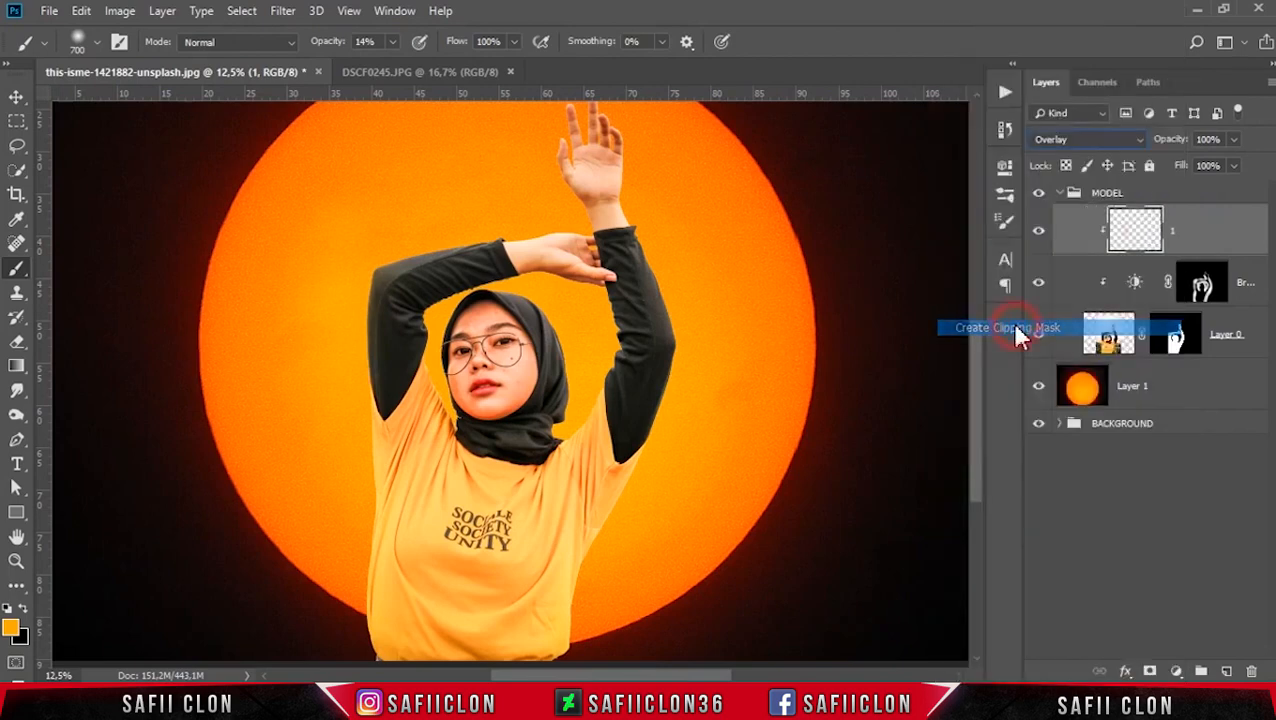
# Brush orange on layer 1 down the shirt's outer side, along the bent arm, and around the raised hand.
pyautogui.moveTo(356, 401); pyautogui.dragTo(356, 441)
pyautogui.press('[')
pyautogui.moveTo(349, 556); pyautogui.dragTo(364, 638)
pyautogui.scroll(2, 374, 369)
pyautogui.moveTo(366, 327); pyautogui.dragTo(532, 281)
pyautogui.click(572, 293)
pyautogui.press('[')
pyautogui.press('[')
pyautogui.click(537, 205)
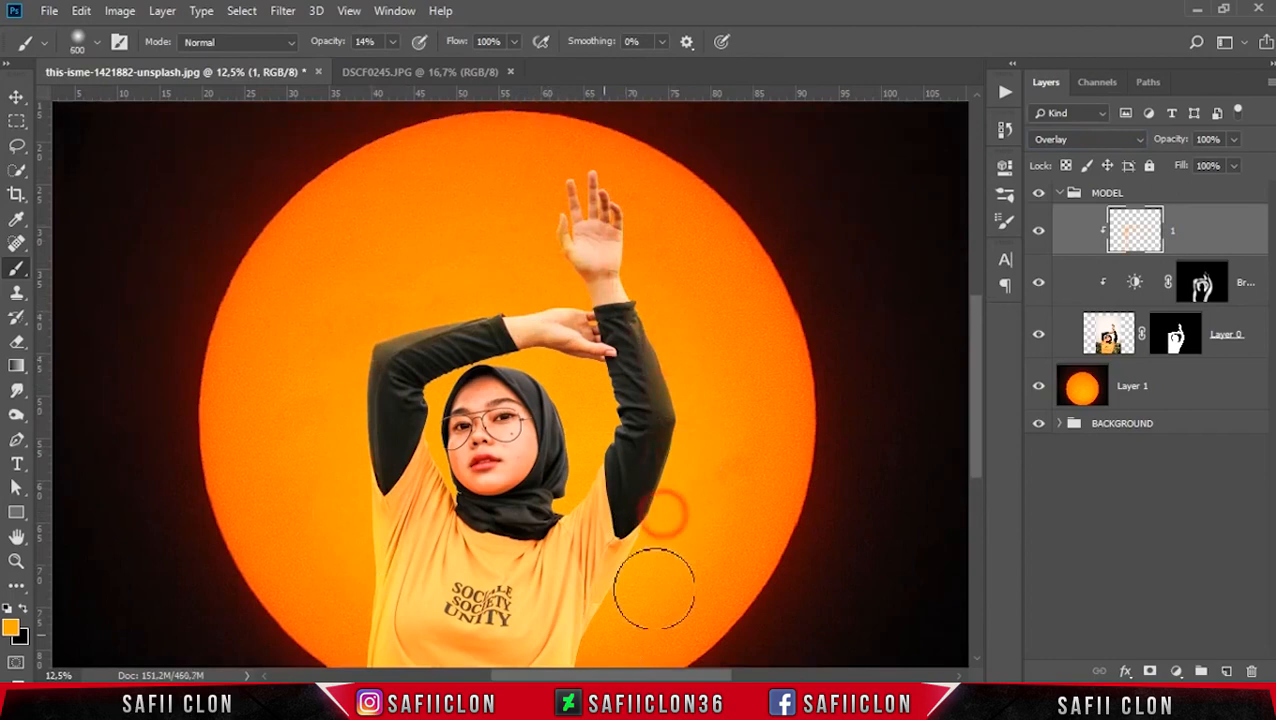
# Brush orange around the hijab's lower edge and neckline with a smaller brush, and check the effect by toggling layer 1's visibility.
pyautogui.scroll(-3, 624, 607)
pyautogui.moveTo(568, 408)
pyautogui.mouseDown()
pyautogui.moveTo(602, 327)
pyautogui.moveTo(599, 345)
pyautogui.moveTo(597, 260)
pyautogui.moveTo(590, 294)
pyautogui.moveTo(604, 270)
pyautogui.moveTo(569, 308)
pyautogui.moveTo(575, 370)
pyautogui.moveTo(543, 263)
pyautogui.moveTo(592, 285)
pyautogui.moveTo(585, 258)
pyautogui.moveTo(517, 255)
pyautogui.moveTo(462, 270)
pyautogui.moveTo(407, 312)
pyautogui.moveTo(426, 293)
pyautogui.moveTo(424, 330)
pyautogui.moveTo(463, 431)
pyautogui.mouseUp()
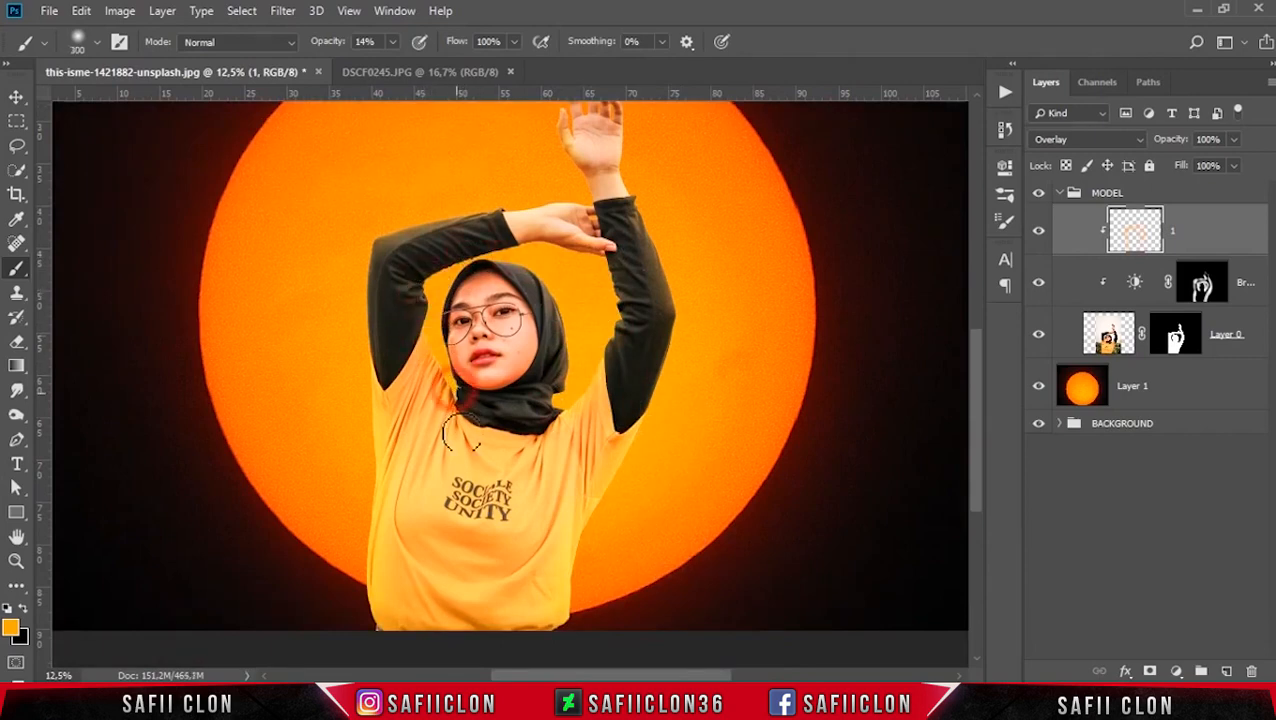
pyautogui.press(']')
pyautogui.press(']')
pyautogui.press('[')
pyautogui.click(1038, 236)
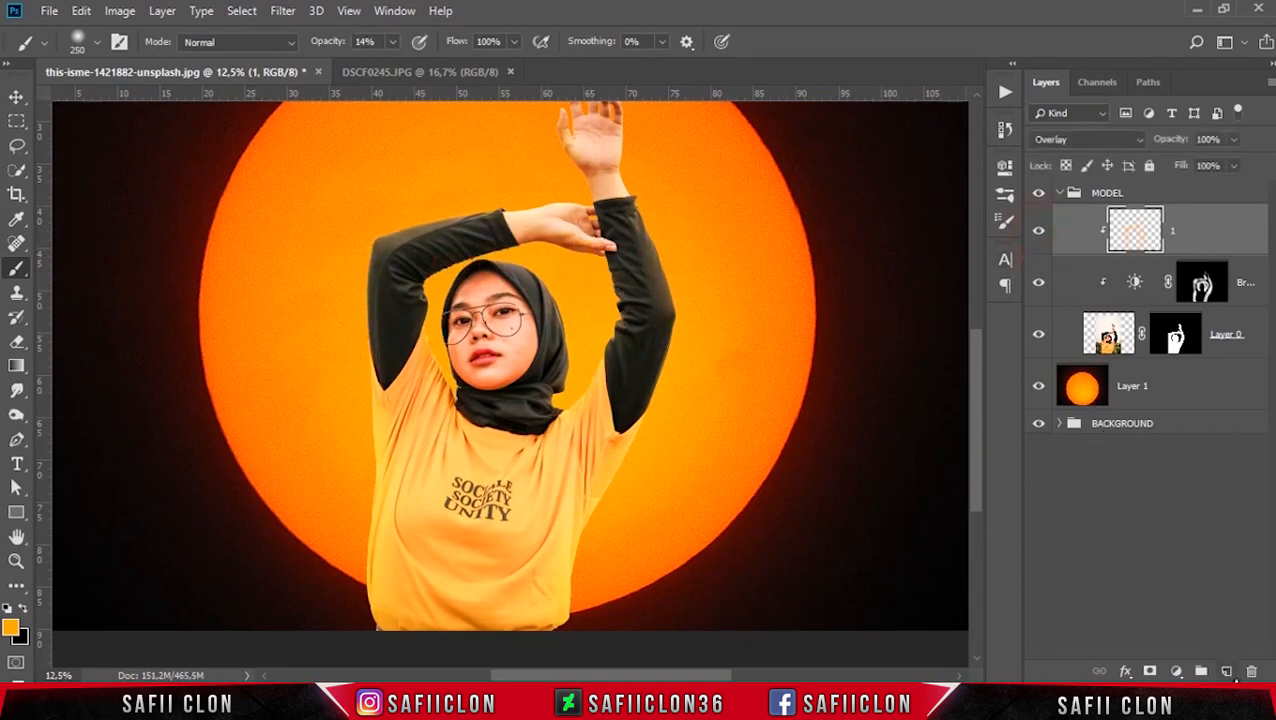
# Add a layer named 2 above layer 1 and make it a clipping mask.
pyautogui.click(1228, 671)
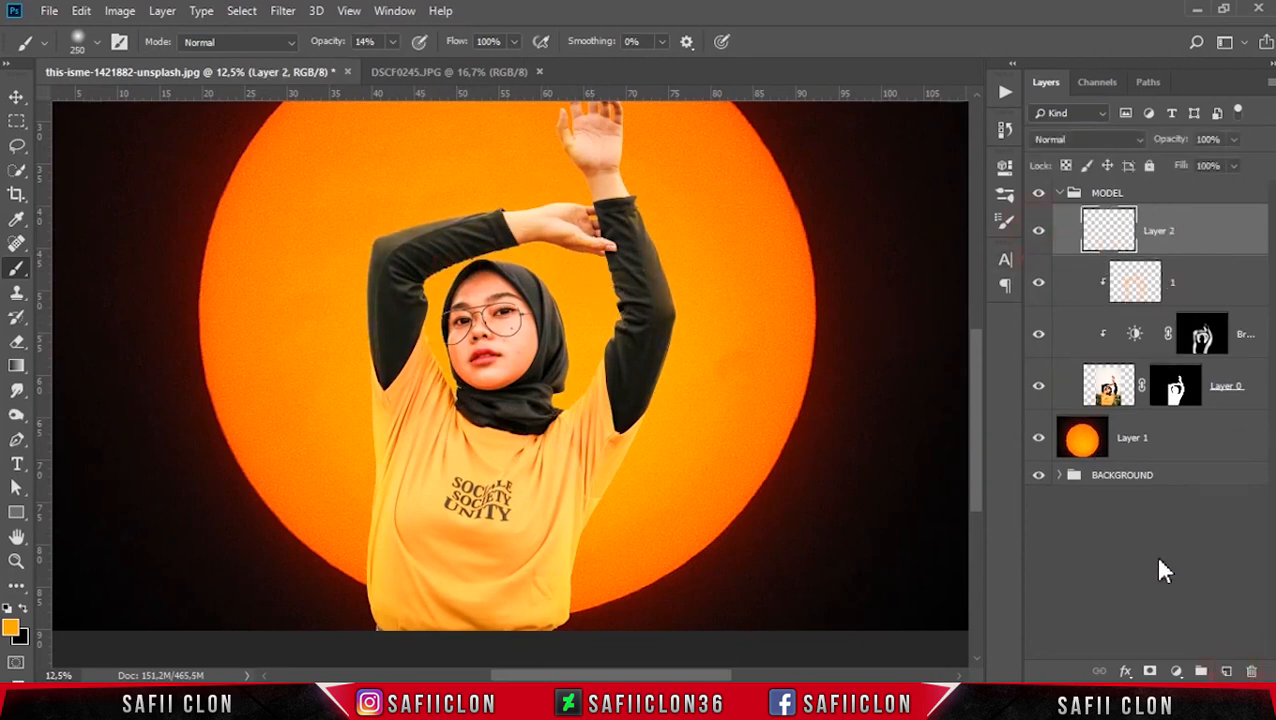
pyautogui.doubleClick(1158, 232)
pyautogui.click(1217, 241)
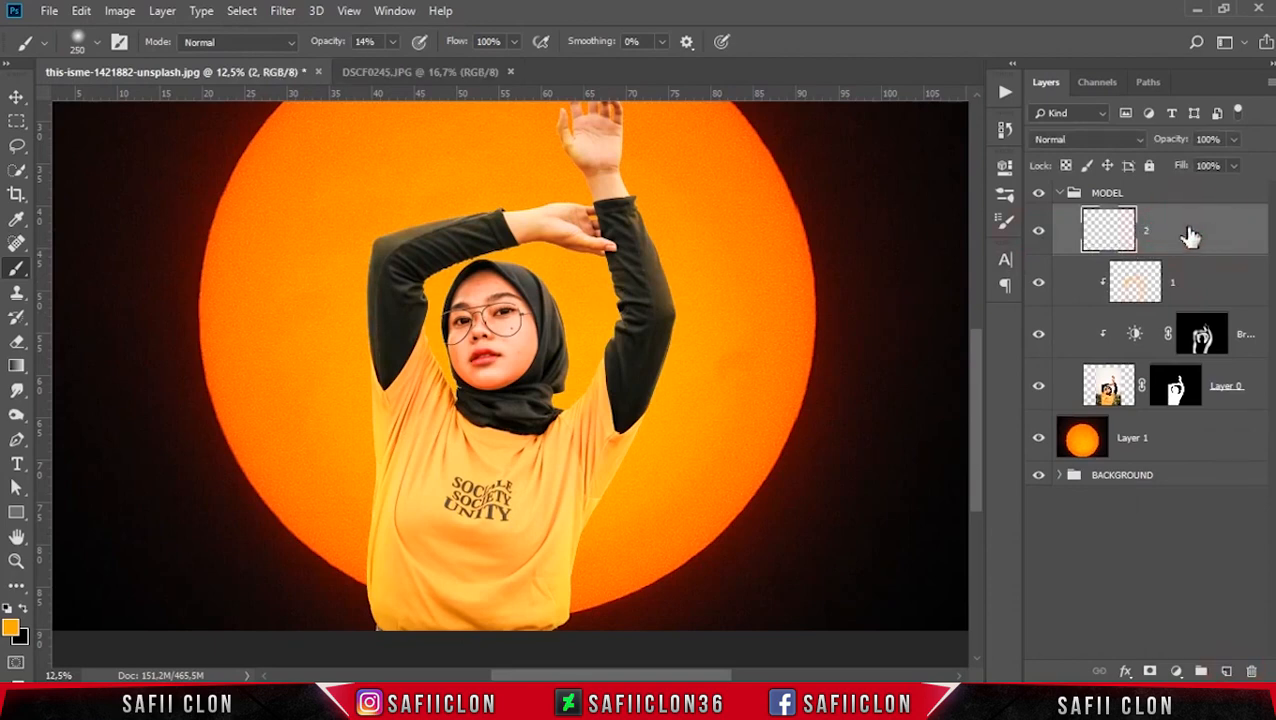
pyautogui.rightClick(1188, 230)
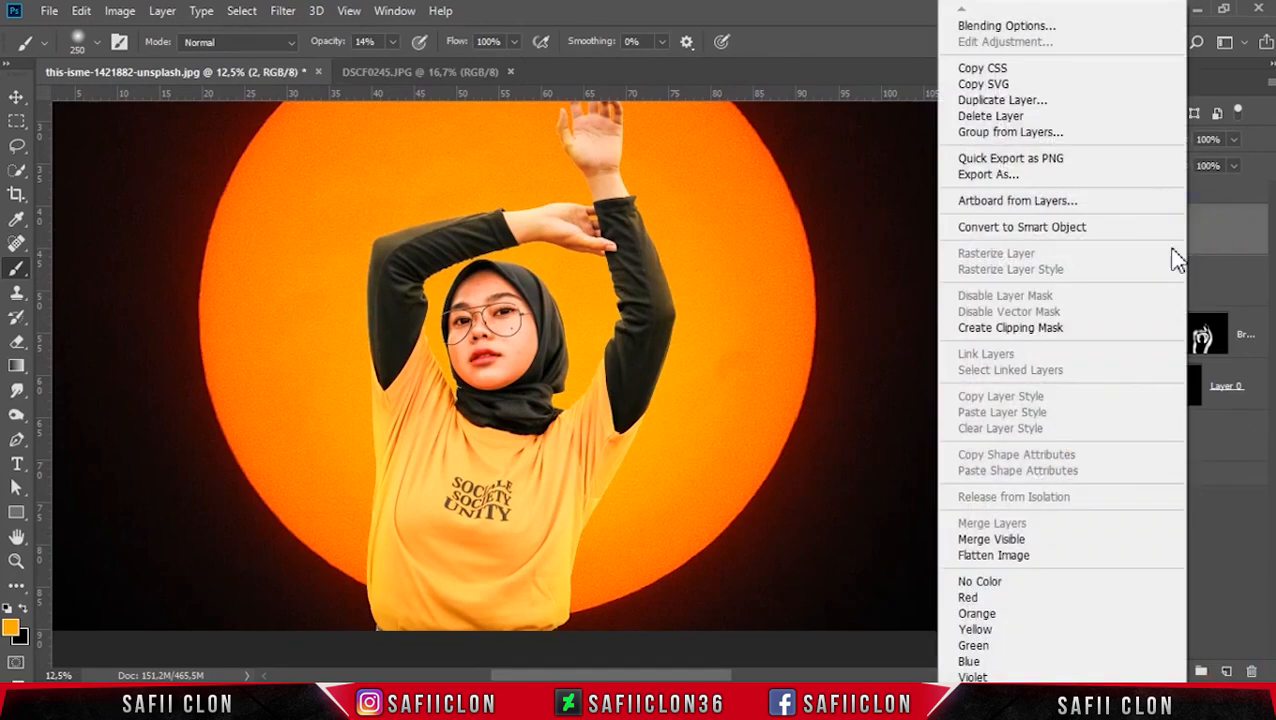
pyautogui.click(1014, 332)
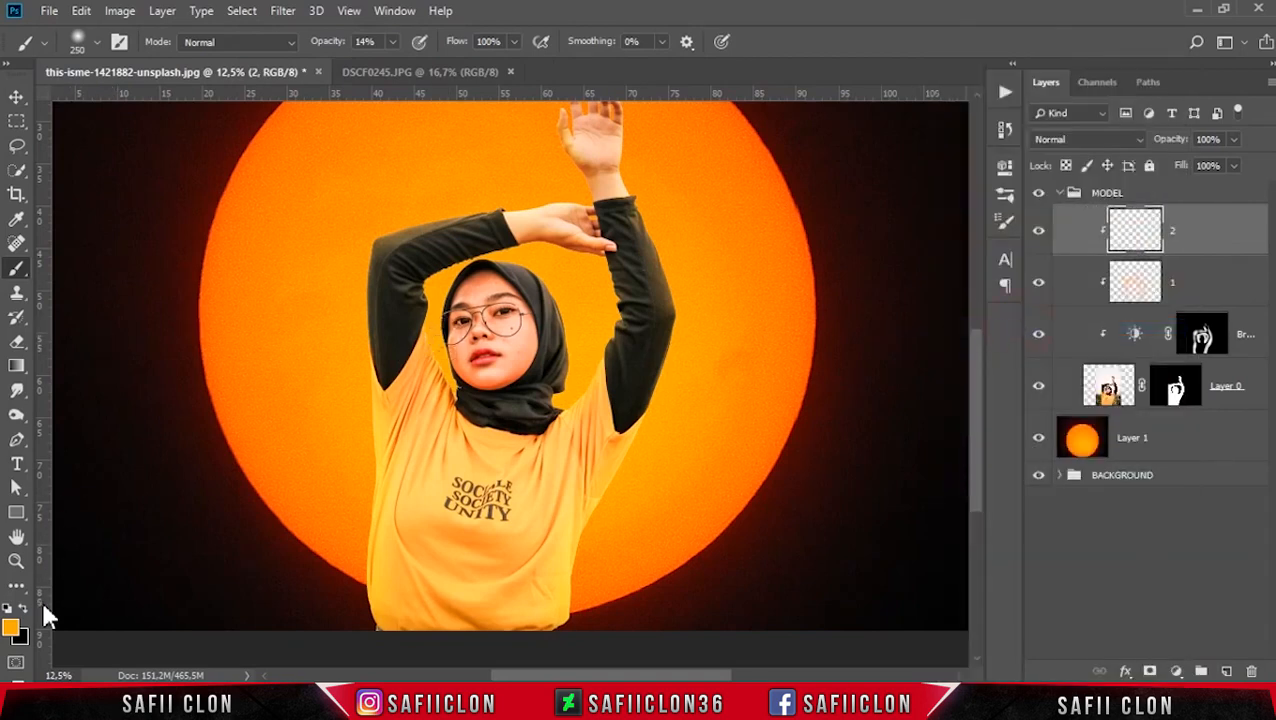
# Change the foreground colour to f91a06 for the brush.
pyautogui.click(8, 628)
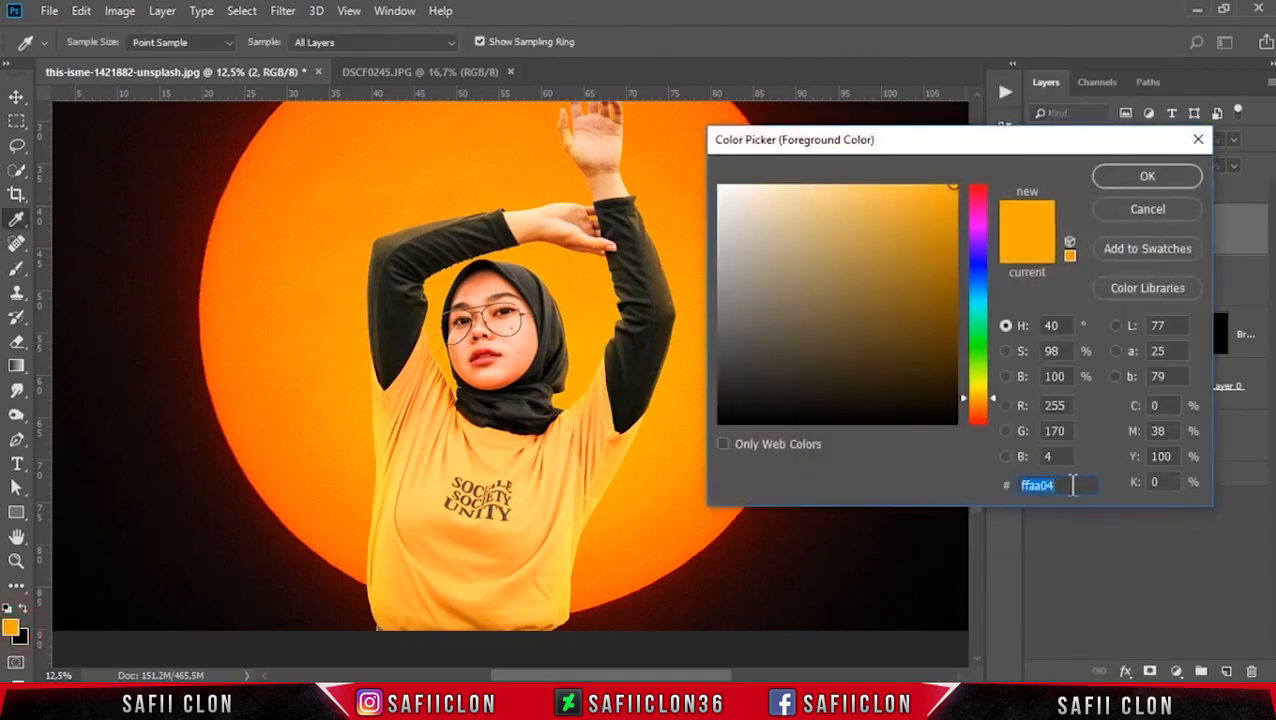
pyautogui.write('f91a')
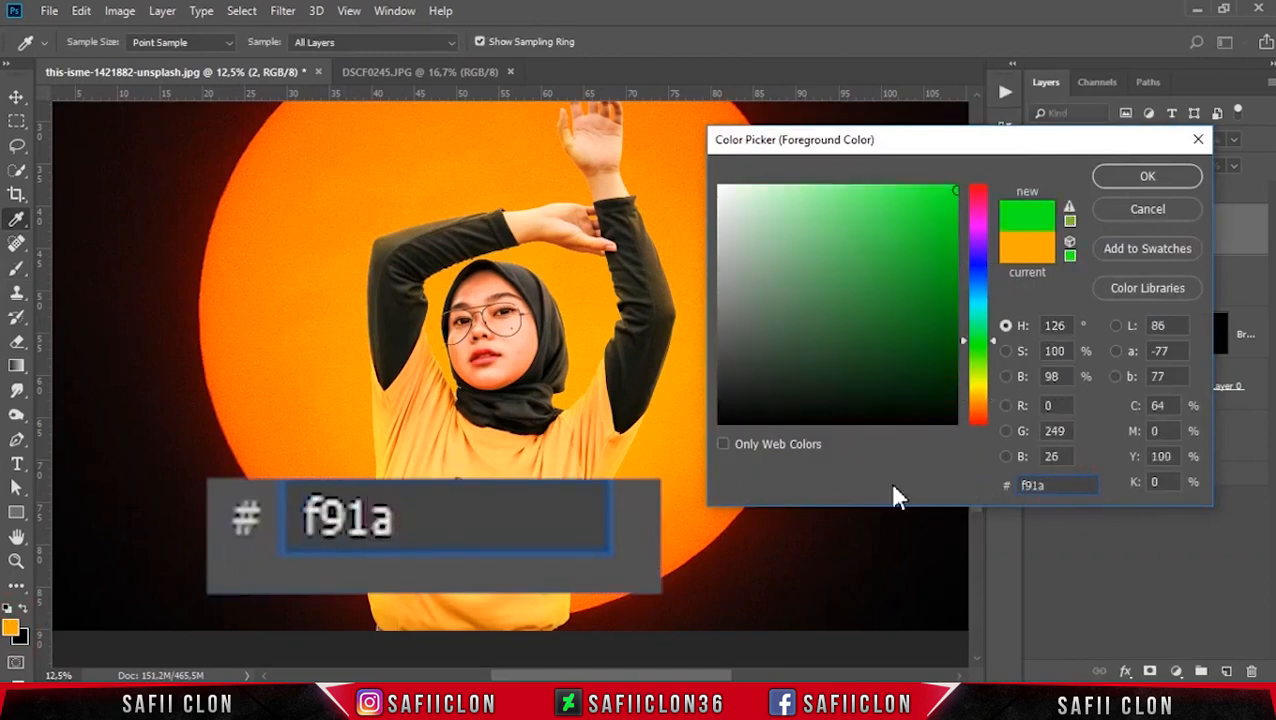
pyautogui.write('06')
pyautogui.moveTo(1090, 485); pyautogui.dragTo(985, 482)
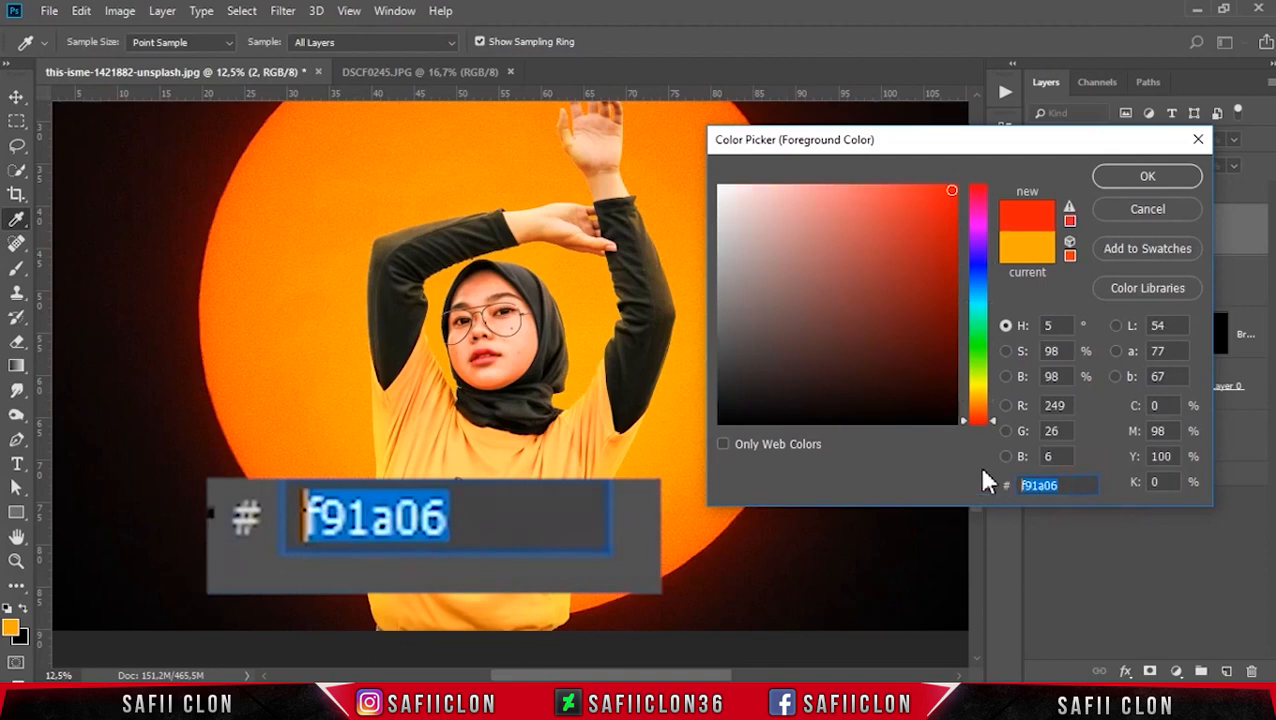
pyautogui.click(1148, 177)
pyautogui.press('b')
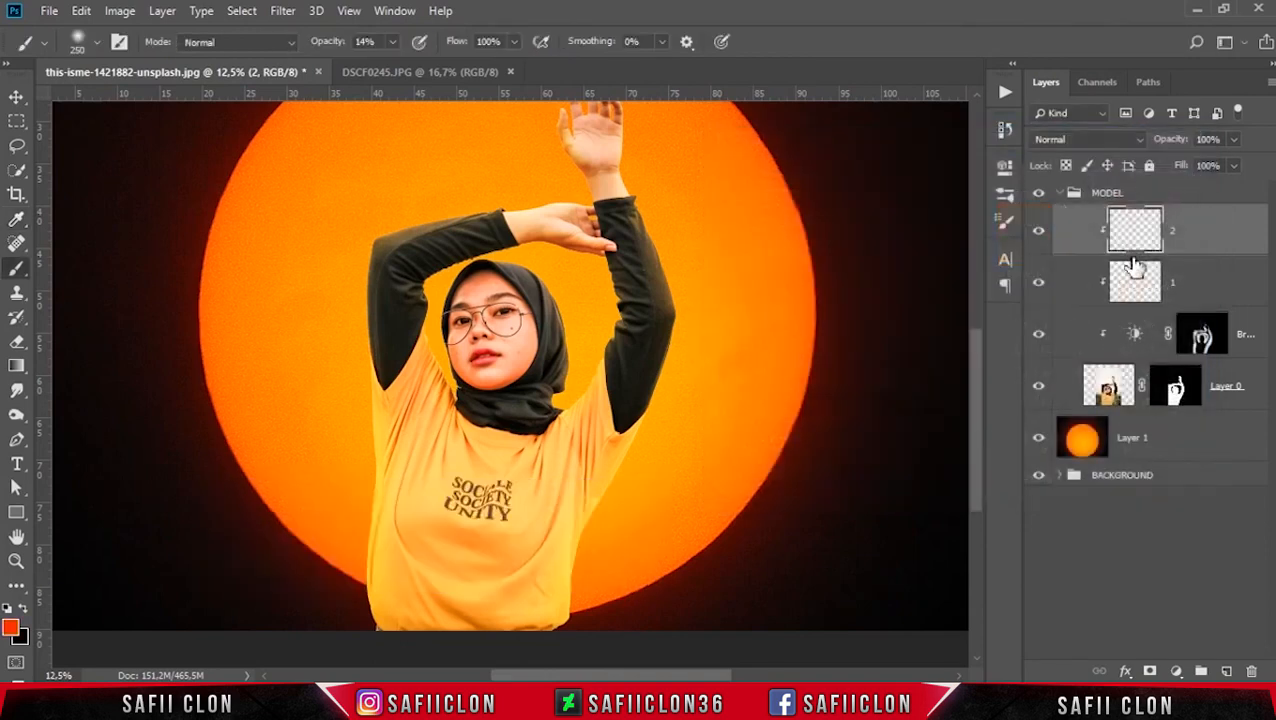
# Brush red along the bent arm's outer sleeve on layer 2 with a 600 px brush, and set the layer to Overlay.
pyautogui.press(']')
pyautogui.moveTo(338, 262); pyautogui.dragTo(339, 384)
pyautogui.moveTo(350, 316); pyautogui.dragTo(348, 422)
pyautogui.moveTo(348, 286); pyautogui.dragTo(374, 188)
pyautogui.moveTo(354, 242)
pyautogui.mouseDown()
pyautogui.moveTo(407, 202)
pyautogui.moveTo(344, 243)
pyautogui.moveTo(438, 203)
pyautogui.mouseUp()
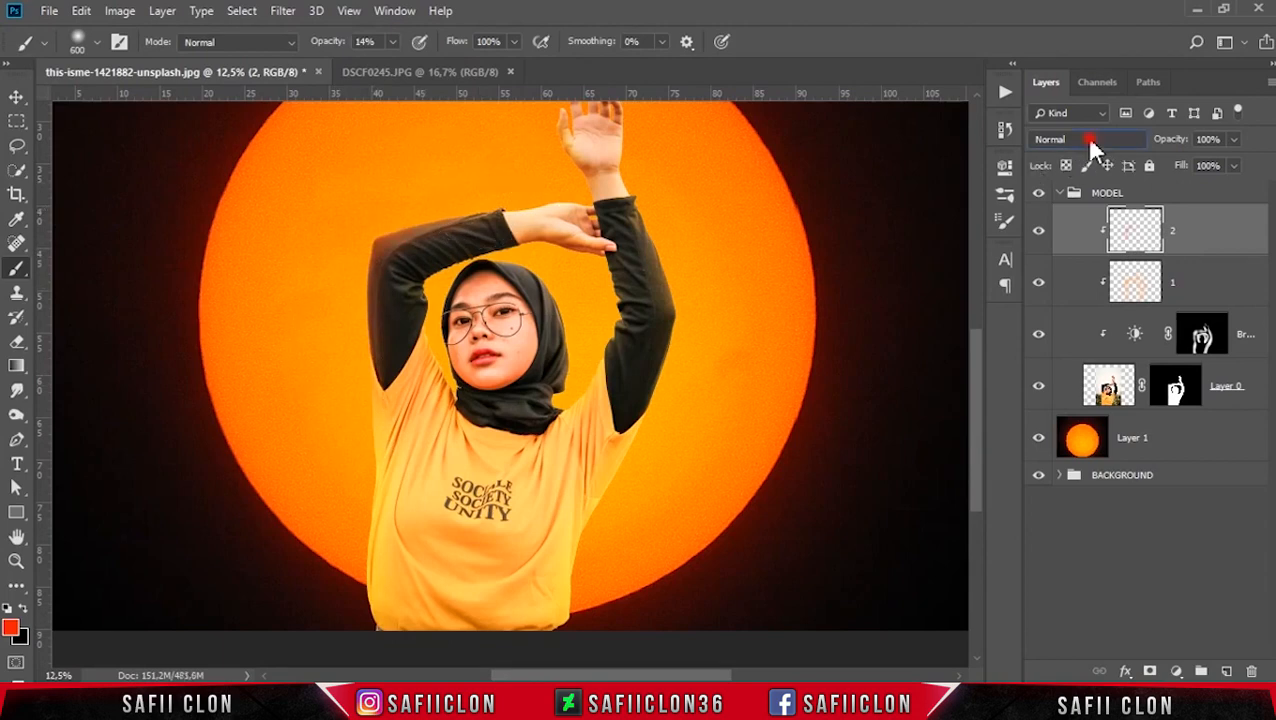
pyautogui.click(1086, 138)
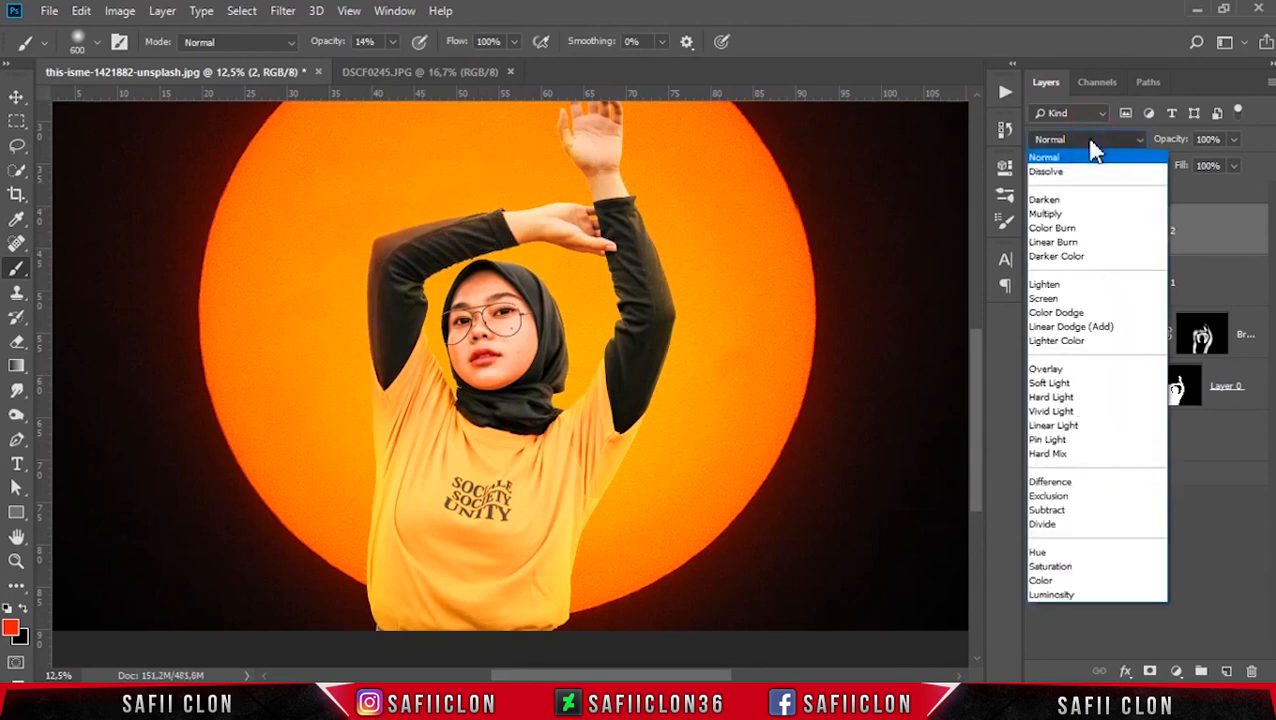
pyautogui.click(1068, 369)
# Dab red on layer 2 along both sides of the shirt and the raised arm's outer sleeve.
pyautogui.click(332, 423)
pyautogui.click(662, 572)
pyautogui.click(655, 458)
pyautogui.click(691, 383)
# Reduce the brush to about 400 px and brush red on layer 2 around the hijab's upper edge between the arms.
pyautogui.scroll(2, 690, 240)
pyautogui.press('[')
pyautogui.press('[')
pyautogui.press('[')
pyautogui.press('[')
pyautogui.press('[')
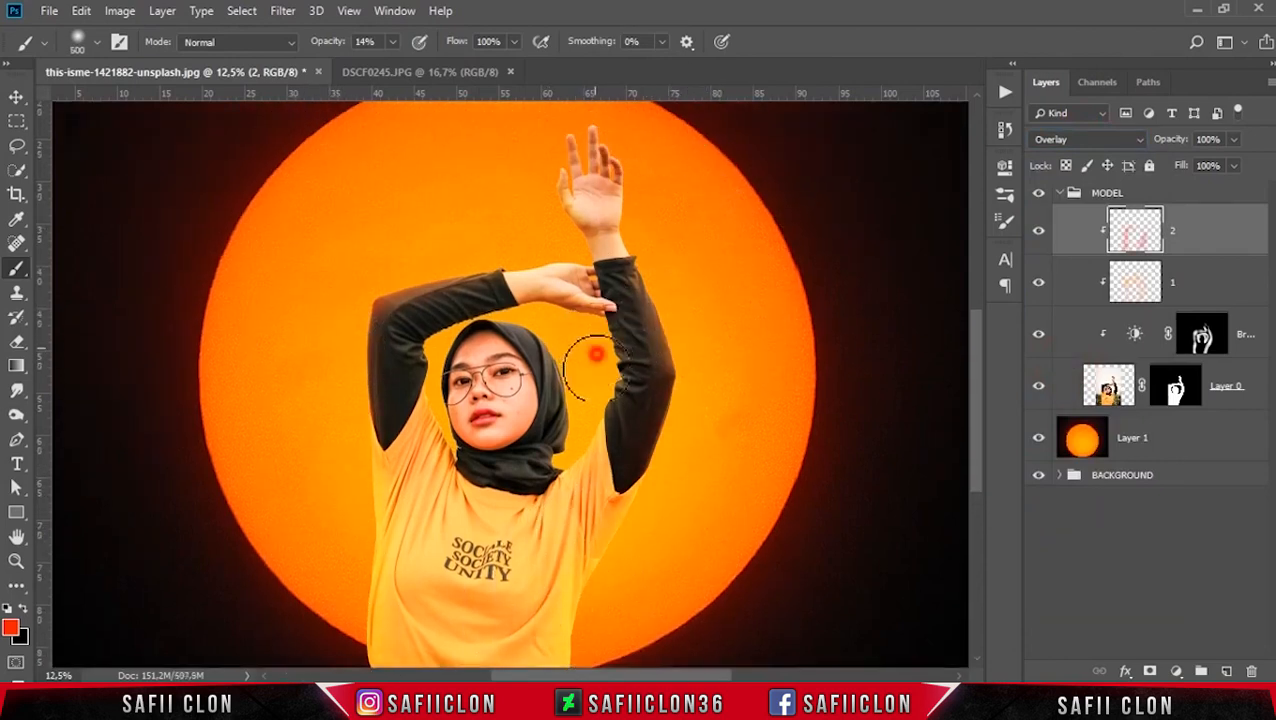
pyautogui.press('[')
pyautogui.click(559, 323)
pyautogui.press(']')
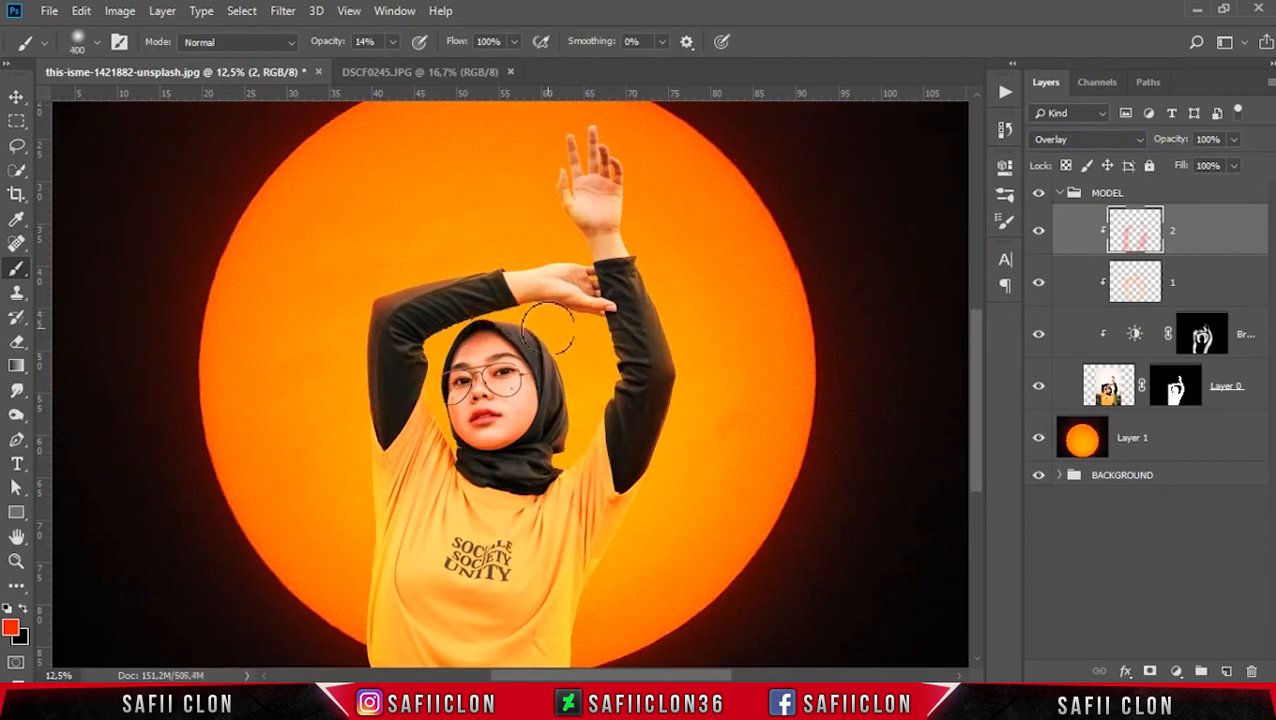
# Strengthen the red on layer 2 along the bent arm, near the raised arm's wrist, and down its sleeve to the shirt side.
pyautogui.press(']')
pyautogui.press(']')
pyautogui.press(']')
pyautogui.scroll(-2, 328, 310)
pyautogui.moveTo(339, 276); pyautogui.dragTo(342, 407)
pyautogui.scroll(2, 400, 330)
pyautogui.moveTo(490, 248)
pyautogui.mouseDown()
pyautogui.moveTo(550, 245)
pyautogui.moveTo(557, 231)
pyautogui.moveTo(698, 306)
pyautogui.moveTo(679, 311)
pyautogui.moveTo(655, 258)
pyautogui.mouseUp()
pyautogui.press('[')
pyautogui.press('[')
pyautogui.scroll(-3, 722, 452)
pyautogui.moveTo(648, 422); pyautogui.dragTo(618, 530)
# Enlarge the brush to 1000 px and compare the woman with layer 2 hidden and shown.
pyautogui.press(']')
pyautogui.press(']')
pyautogui.press(']')
pyautogui.press(']')
pyautogui.press(']')
pyautogui.click(1038, 236)
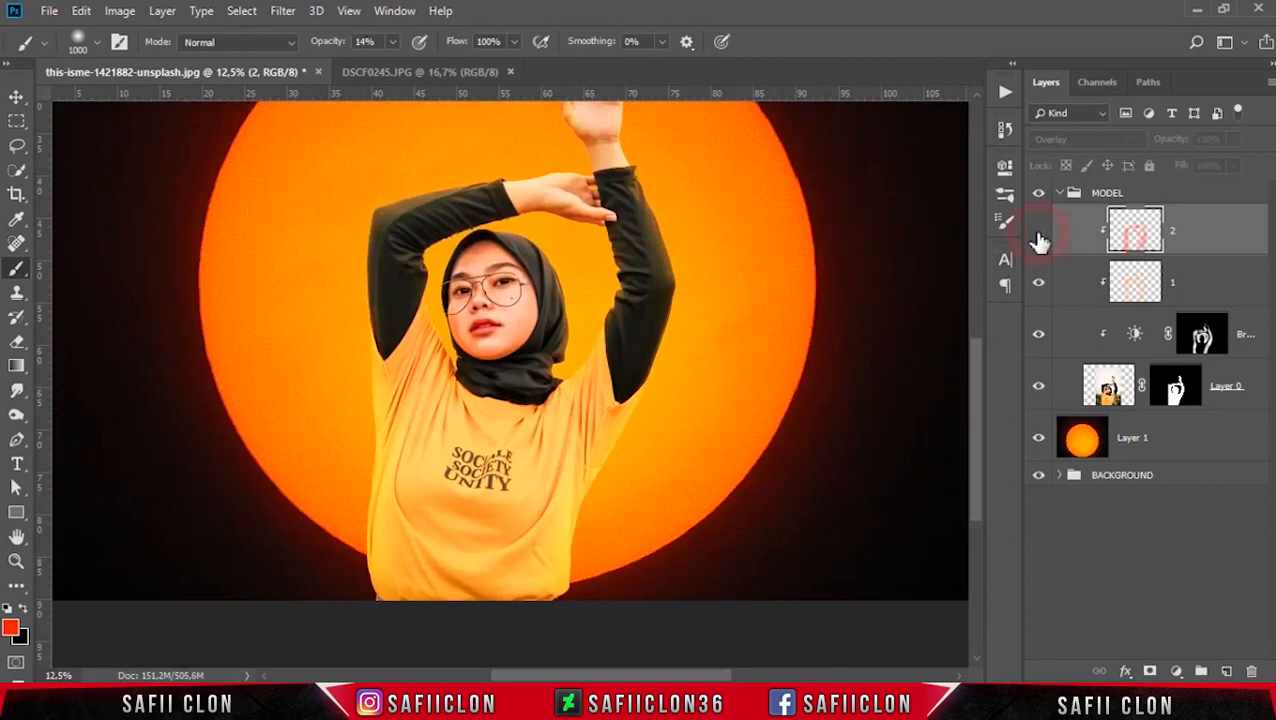
pyautogui.click(1038, 236)
pyautogui.click(1038, 236)
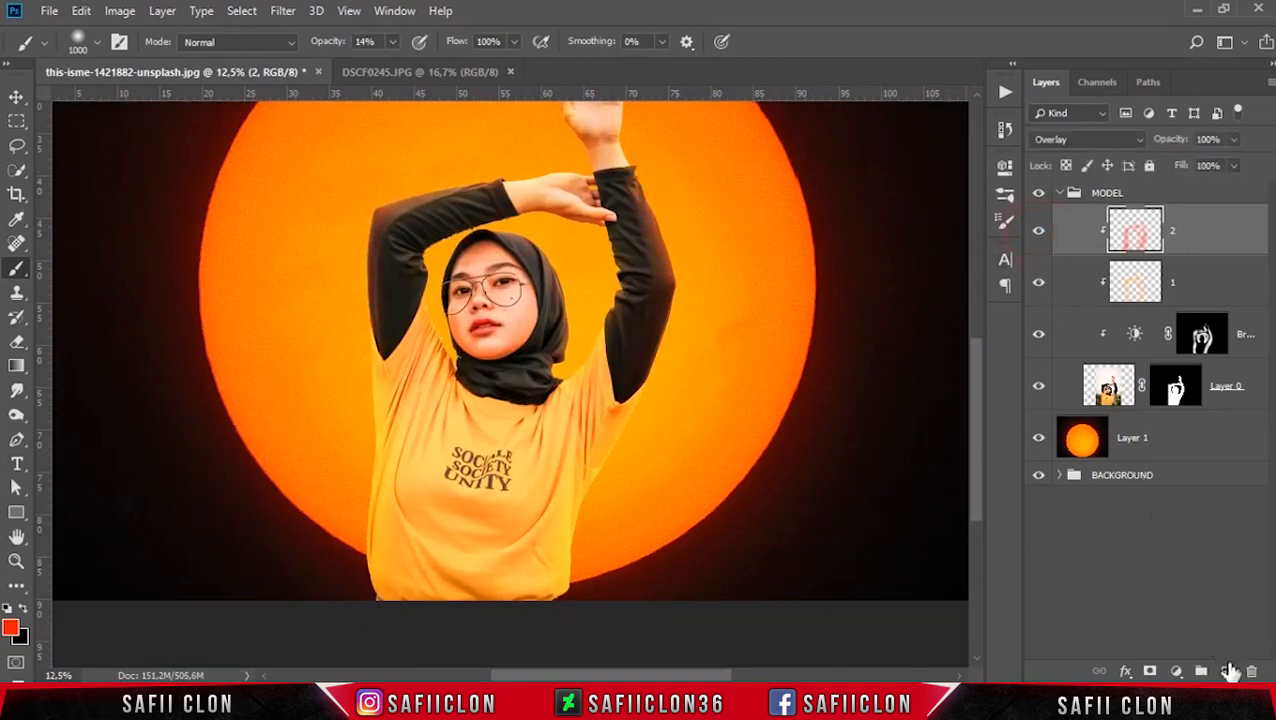
# Add a layer named 3 above layer 2 and make it a clipping mask.
pyautogui.click(1226, 672)
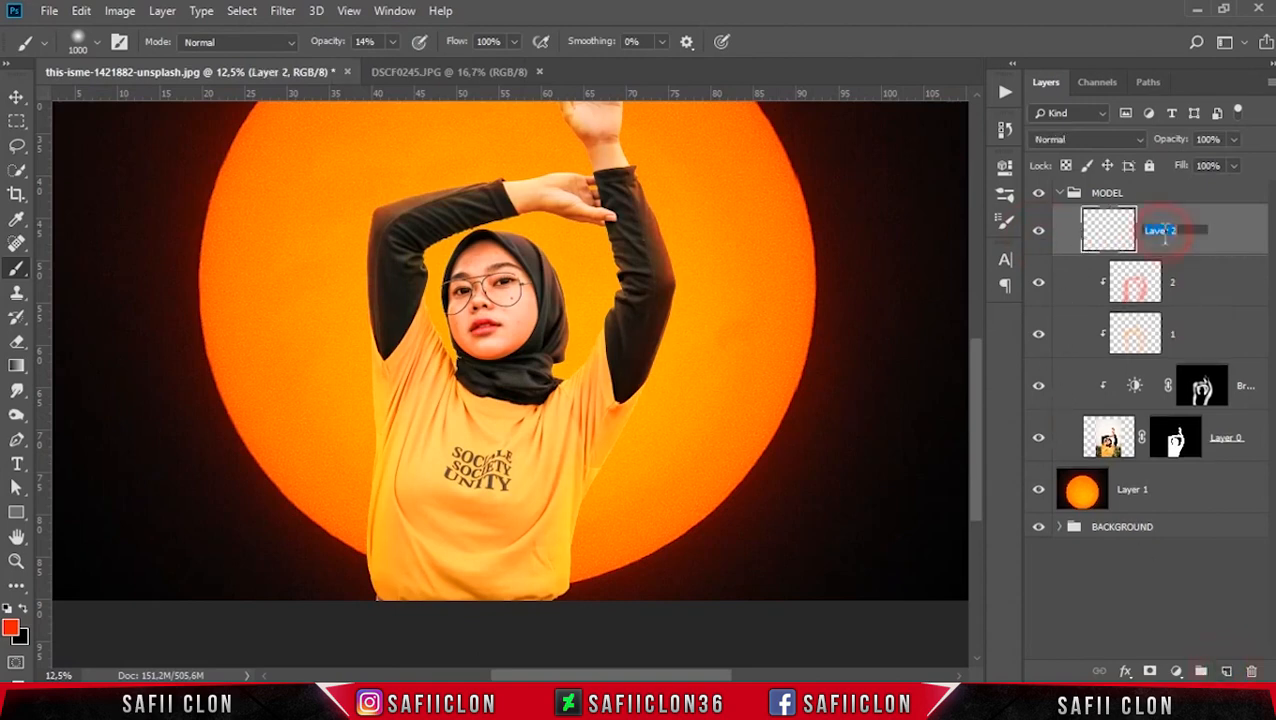
pyautogui.press('Return')
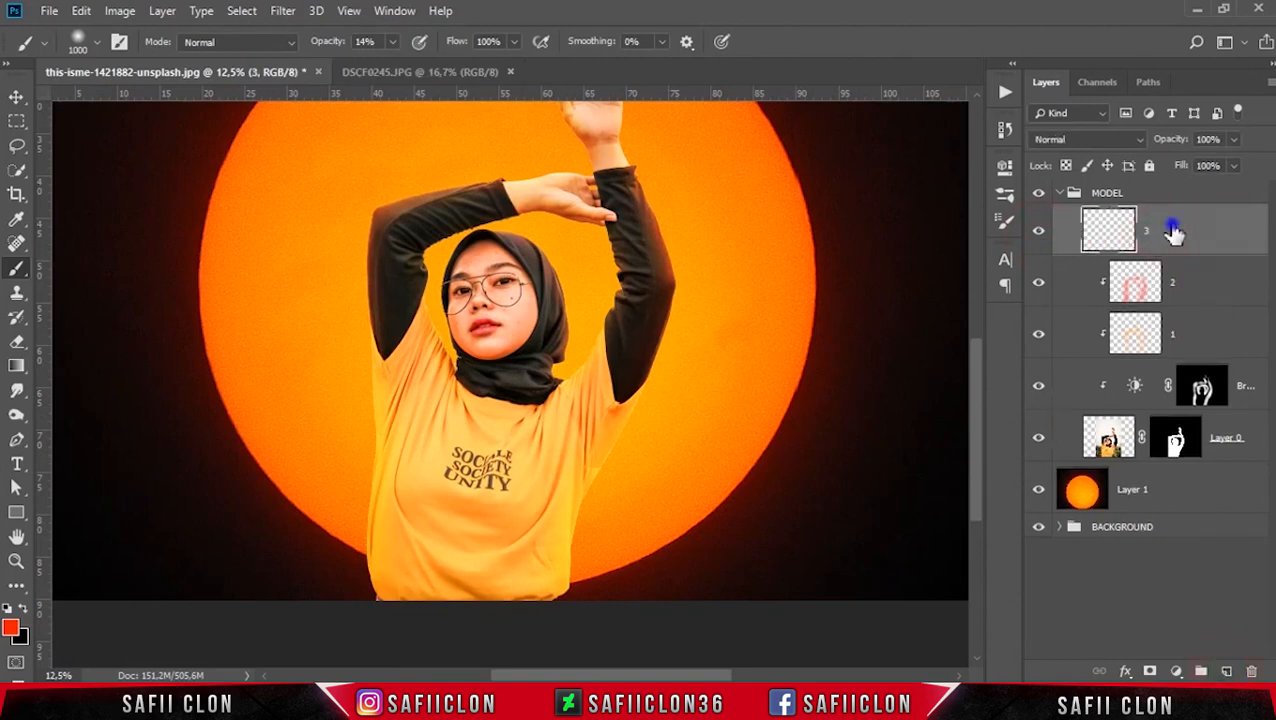
pyautogui.rightClick(1175, 234)
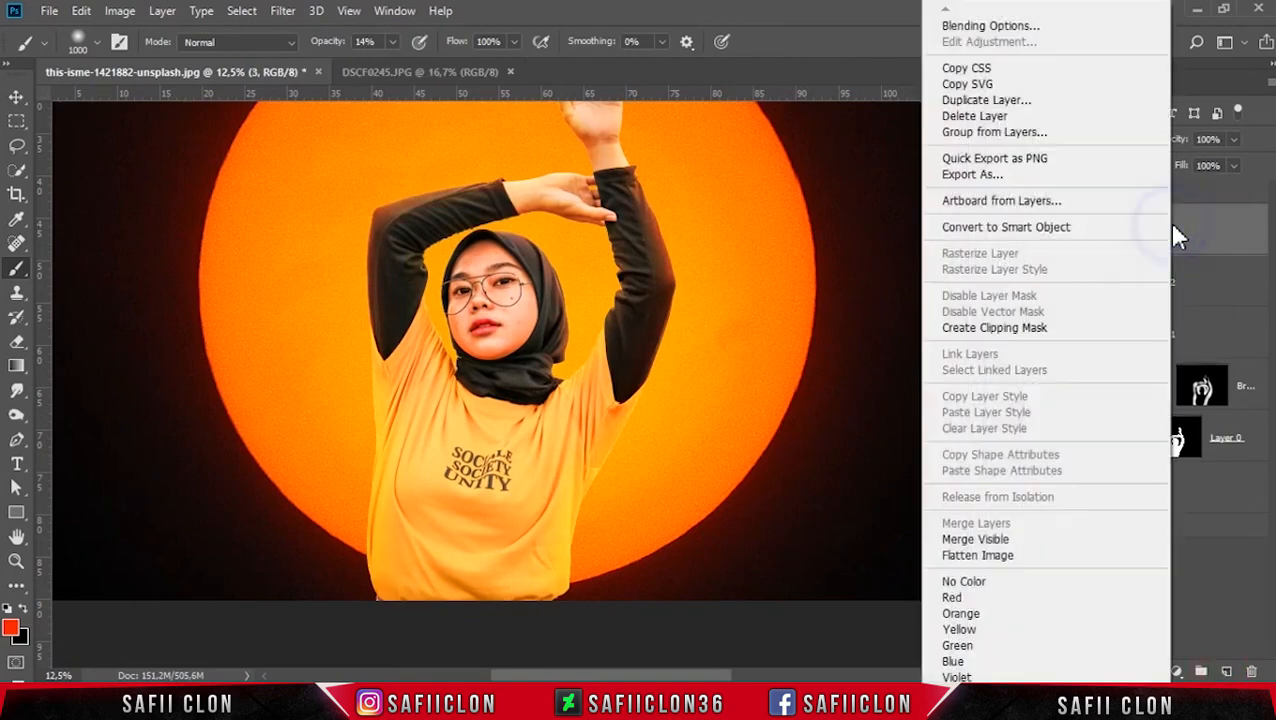
pyautogui.click(1012, 330)
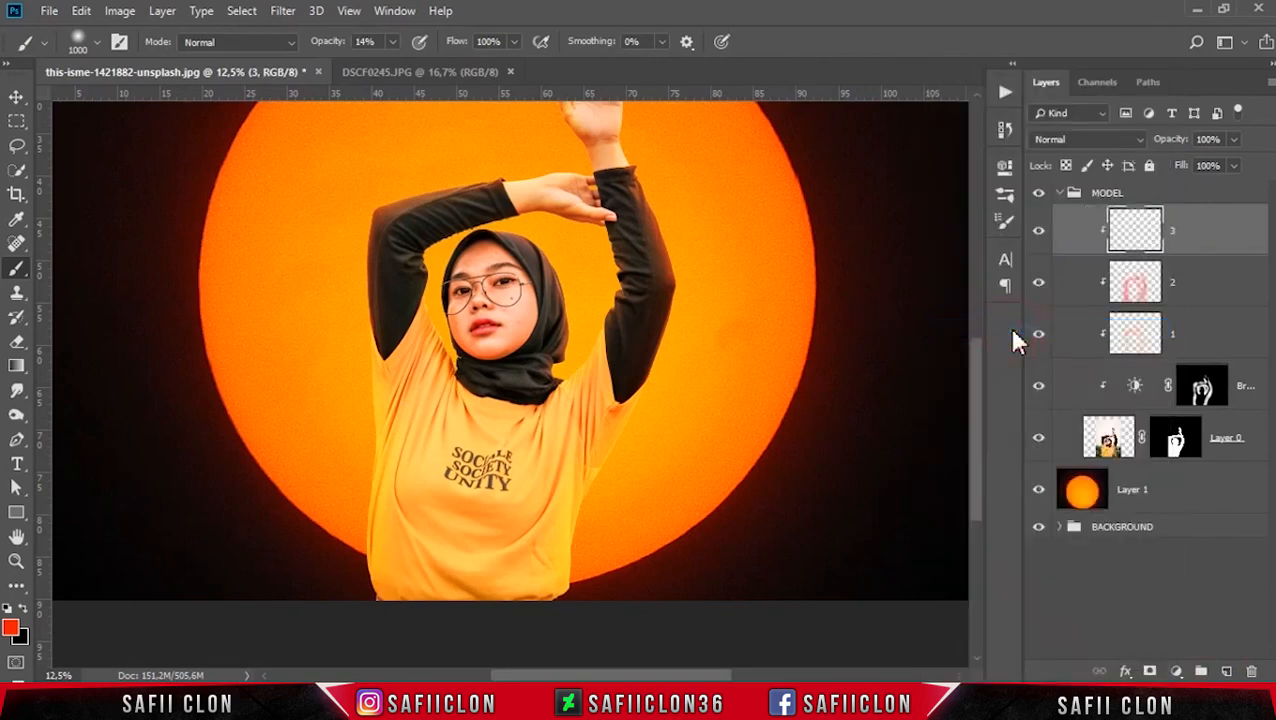
# Set the foreground colour to red e20812.
pyautogui.click(10, 632)
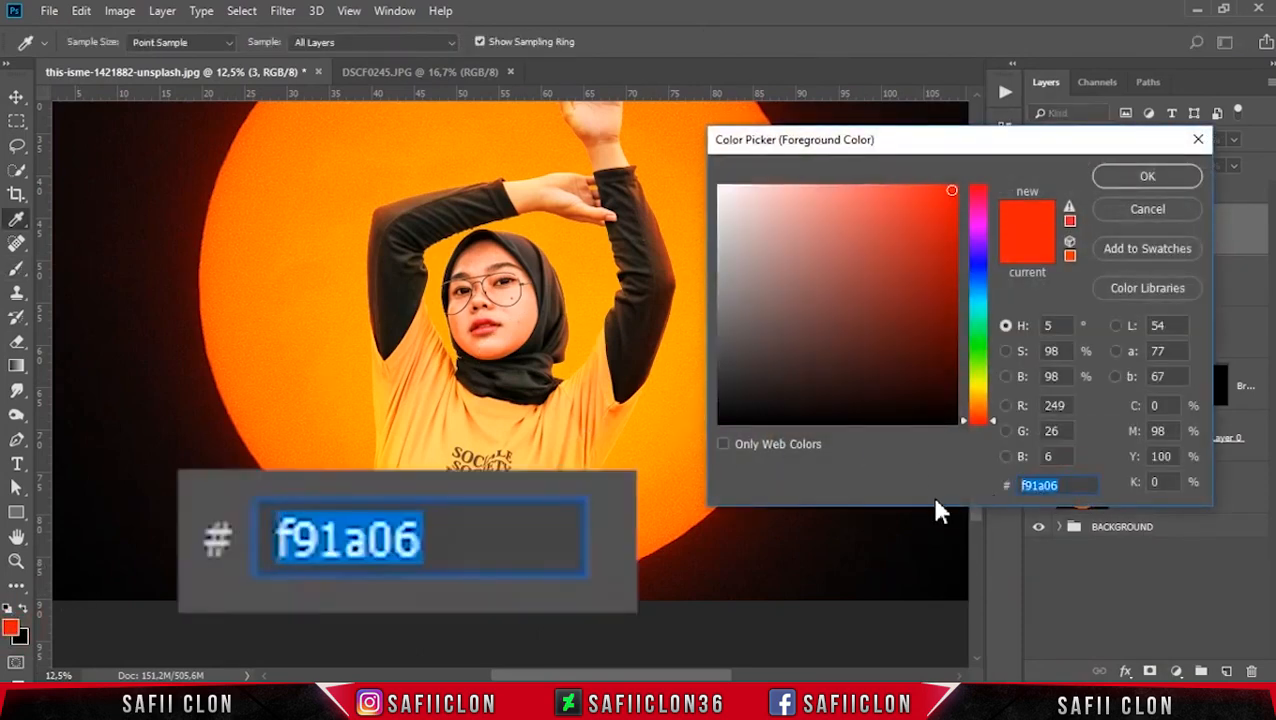
pyautogui.write('e208')
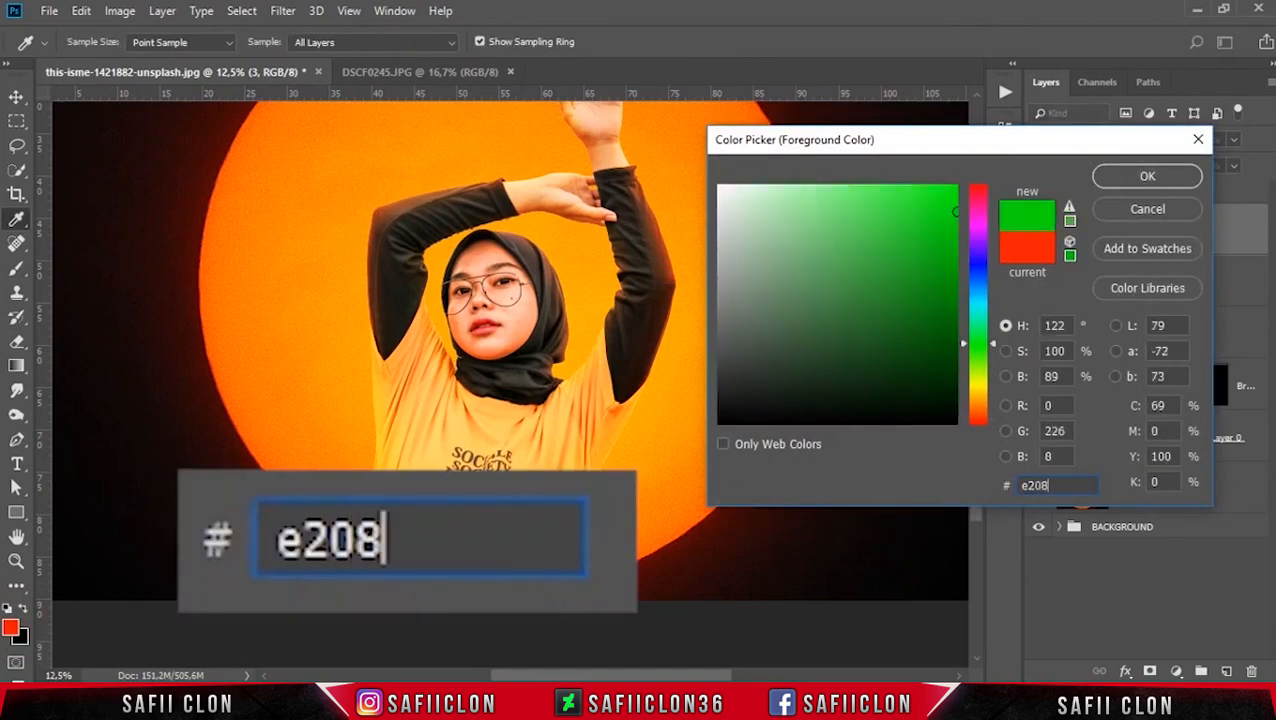
pyautogui.write('12')
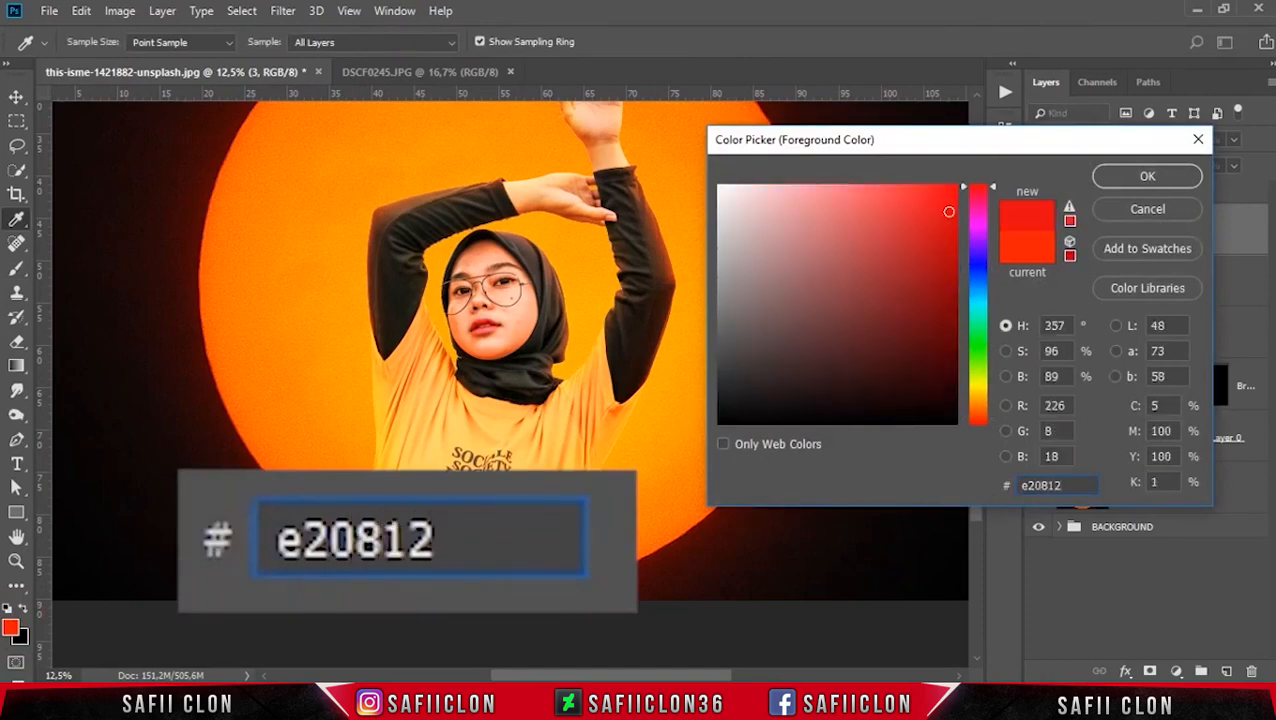
pyautogui.moveTo(1059, 485); pyautogui.dragTo(1020, 485)
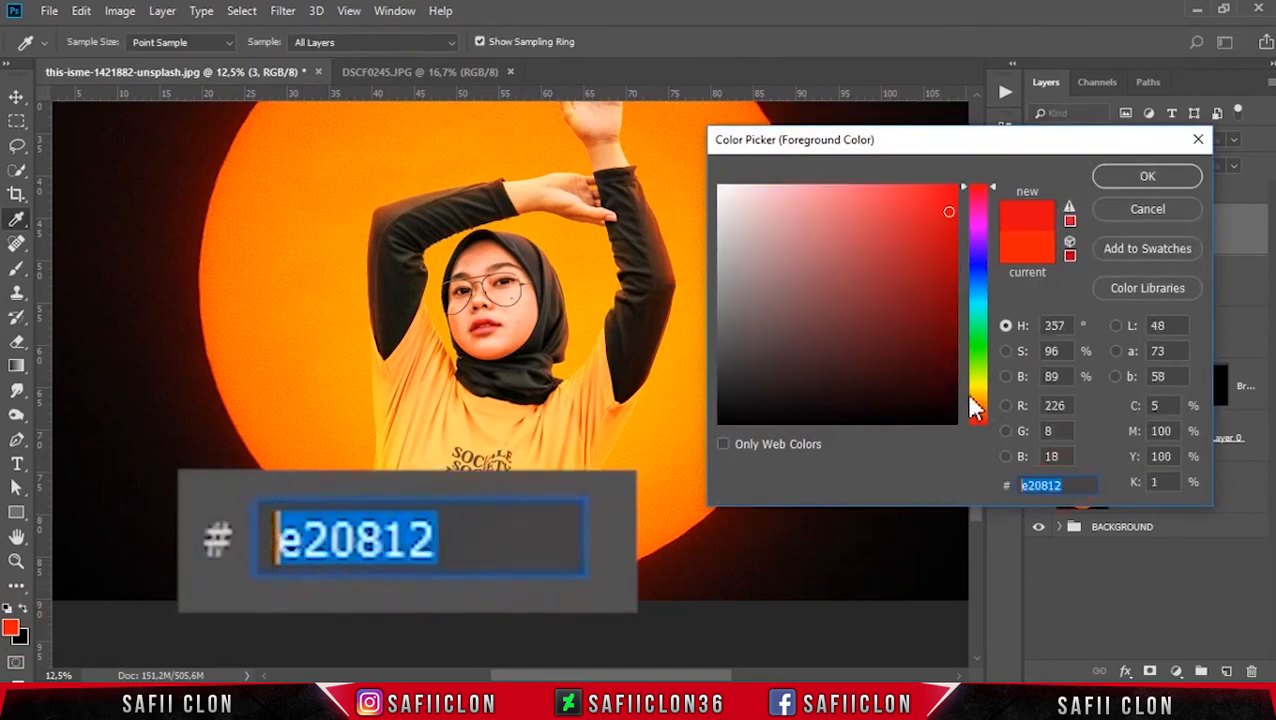
pyautogui.click(1147, 178)
# Reduce the brush to about 700 px and brush red on layer 3 along the shirt's side below the bent arm.
pyautogui.click(1145, 240)
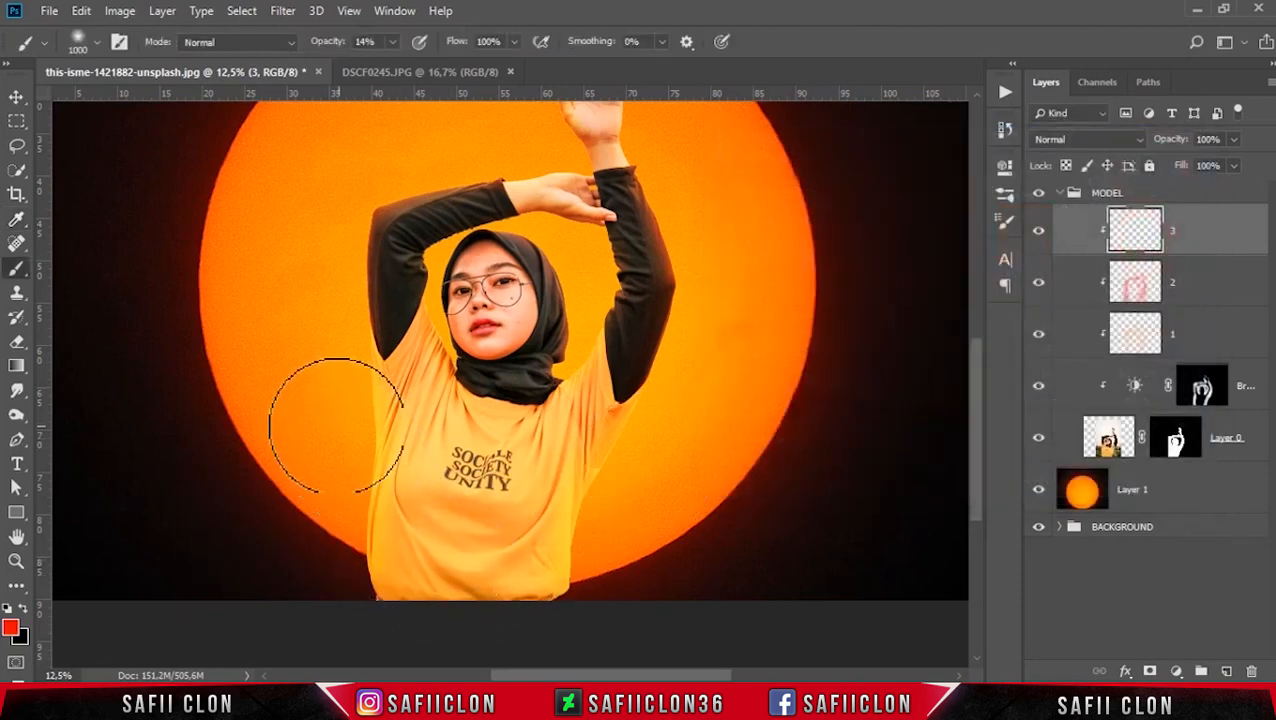
pyautogui.press('[')
pyautogui.press('[')
pyautogui.press('[')
pyautogui.press('[')
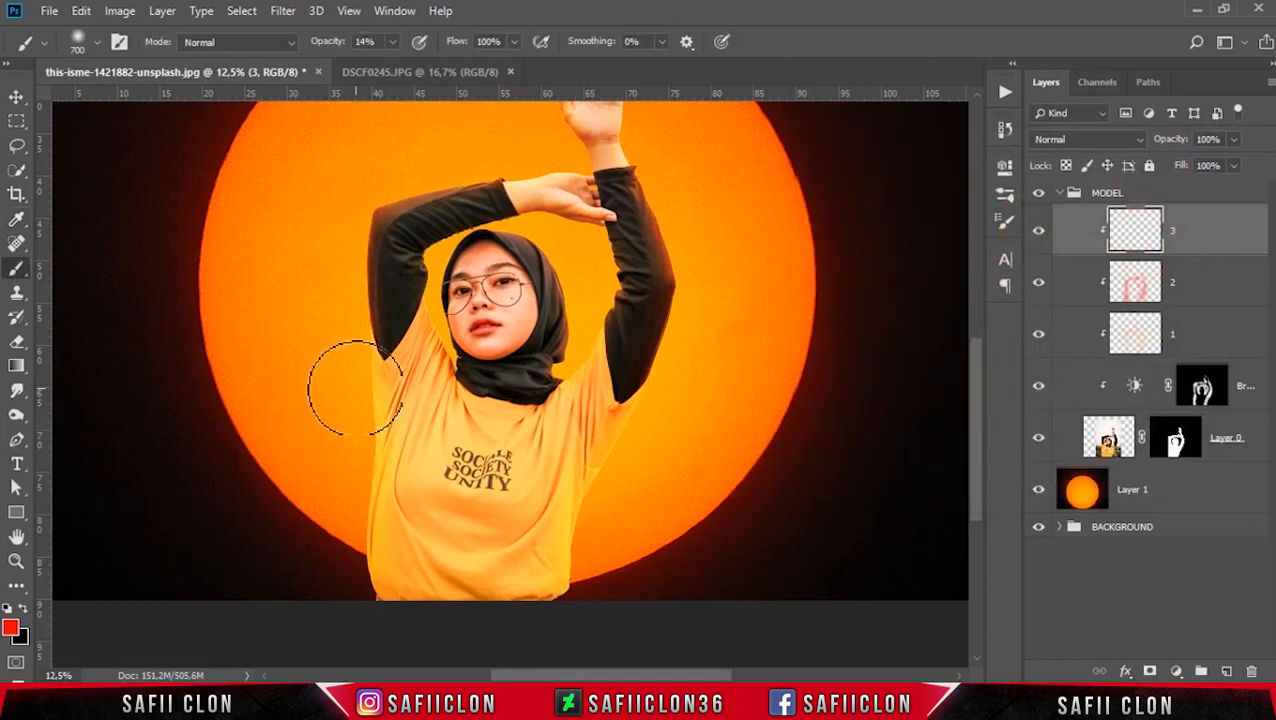
pyautogui.click(352, 382)
pyautogui.click(345, 456)
pyautogui.click(359, 416)
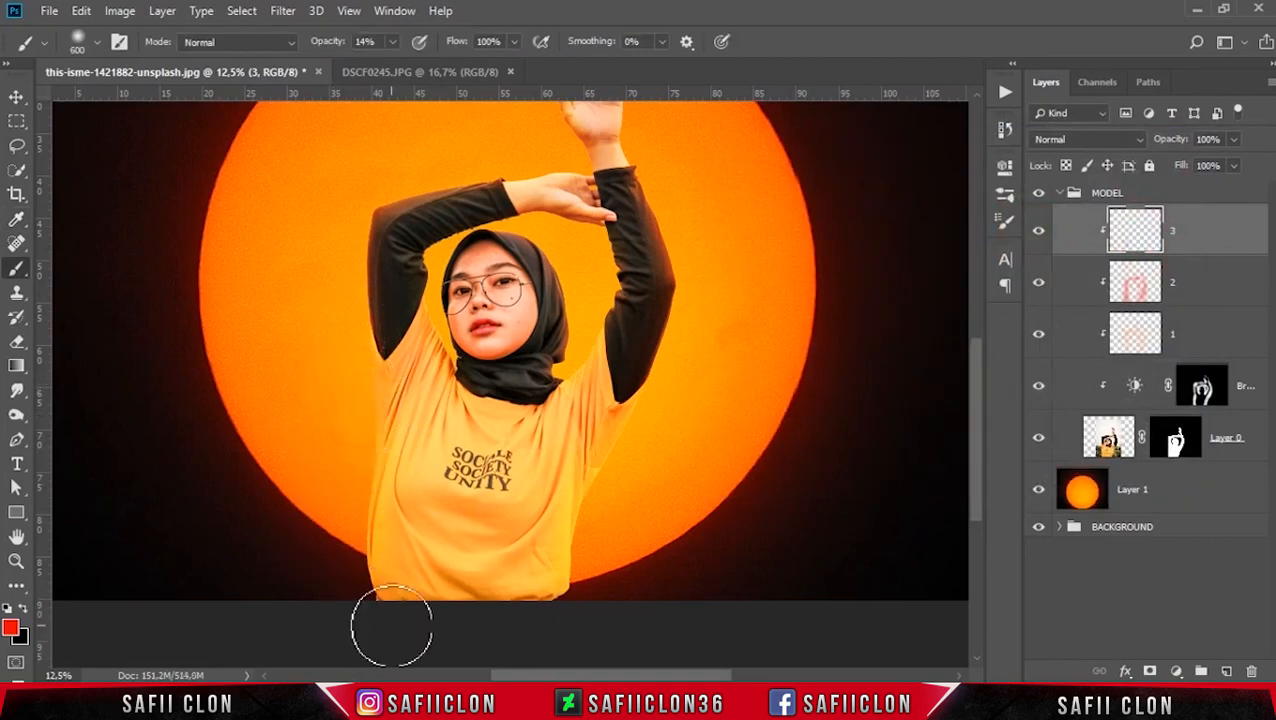
# Set layer 3's blend mode to Color Dodge and brush red along the outer edge of the bent arm's sleeve.
pyautogui.click(1097, 141)
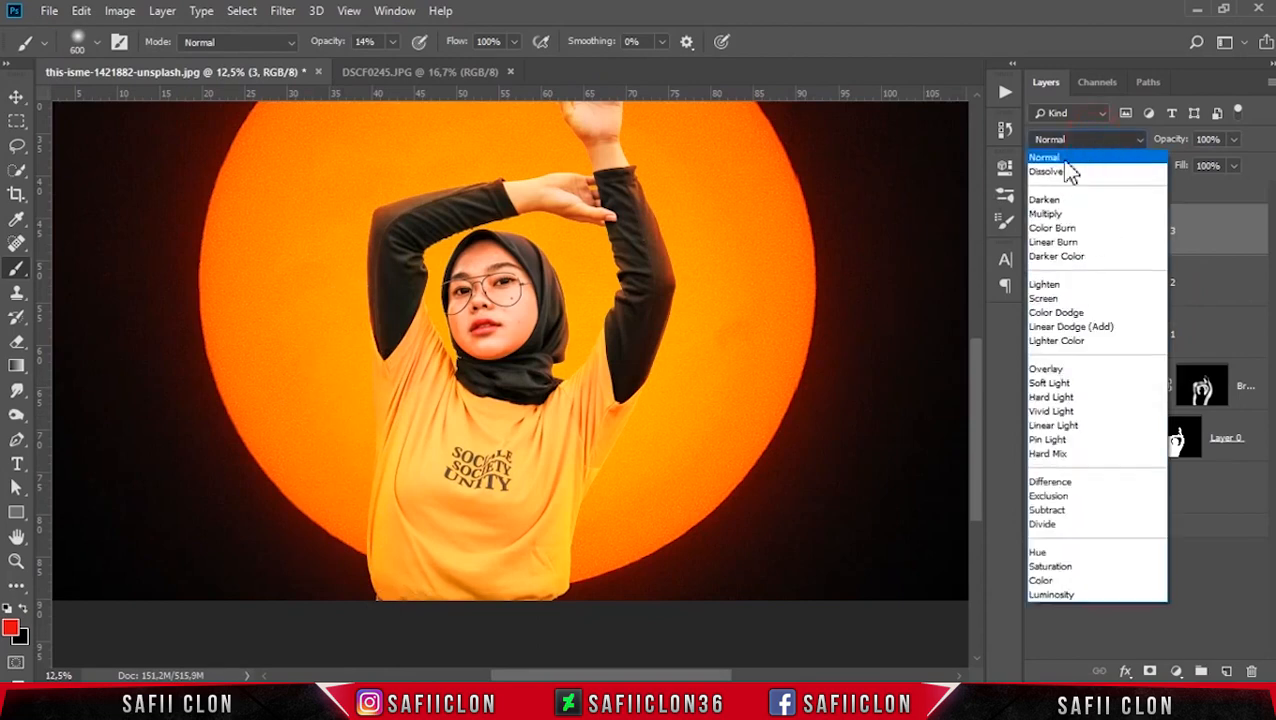
pyautogui.click(1060, 313)
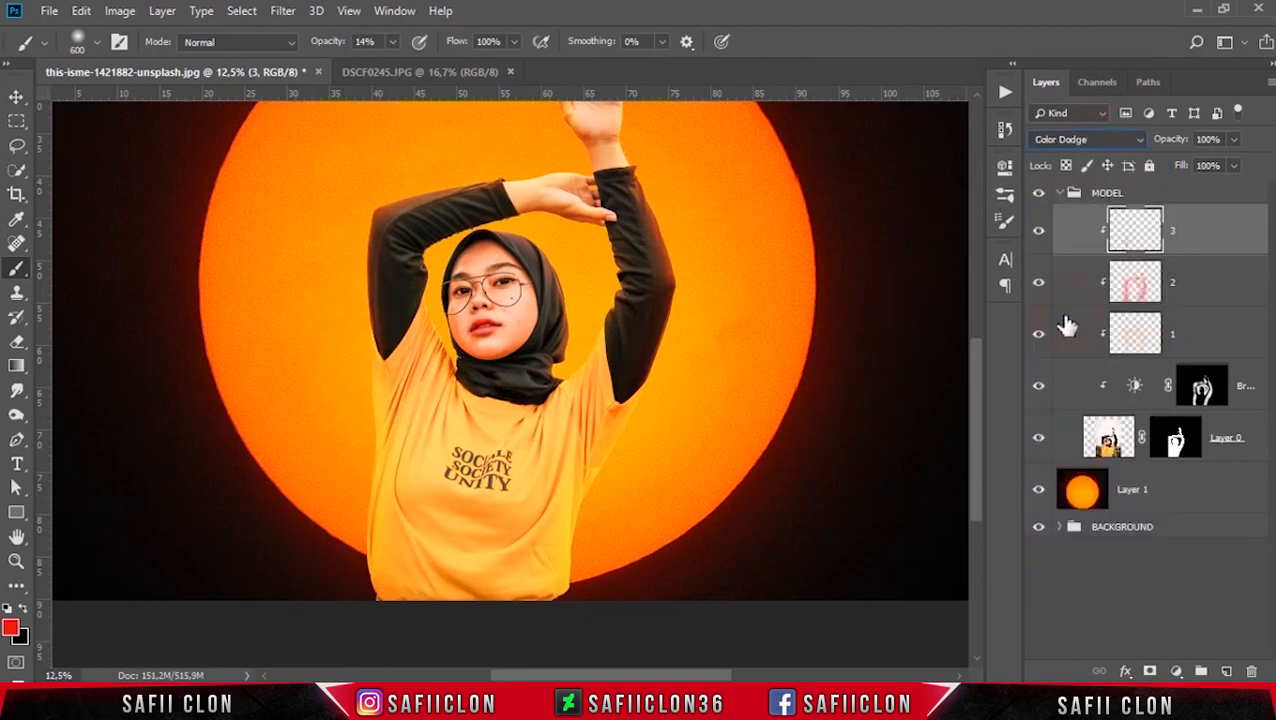
pyautogui.press(']')
pyautogui.moveTo(347, 290); pyautogui.dragTo(356, 190)
# Reduce the brush to 500 px and brush red on layer 3 between the hijab and the raised arm's sleeve.
pyautogui.press('[')
pyautogui.press('[')
pyautogui.press('[')
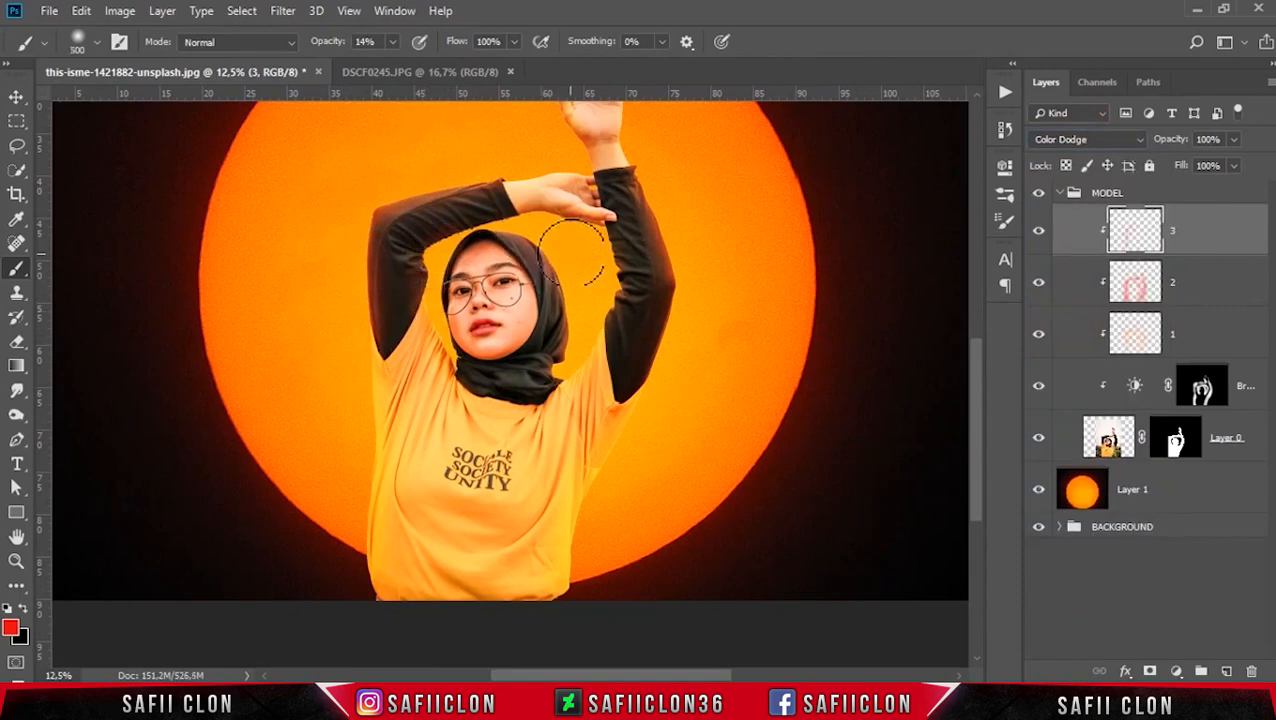
pyautogui.moveTo(563, 368)
pyautogui.mouseDown()
pyautogui.moveTo(590, 322)
pyautogui.moveTo(596, 253)
pyautogui.mouseUp()
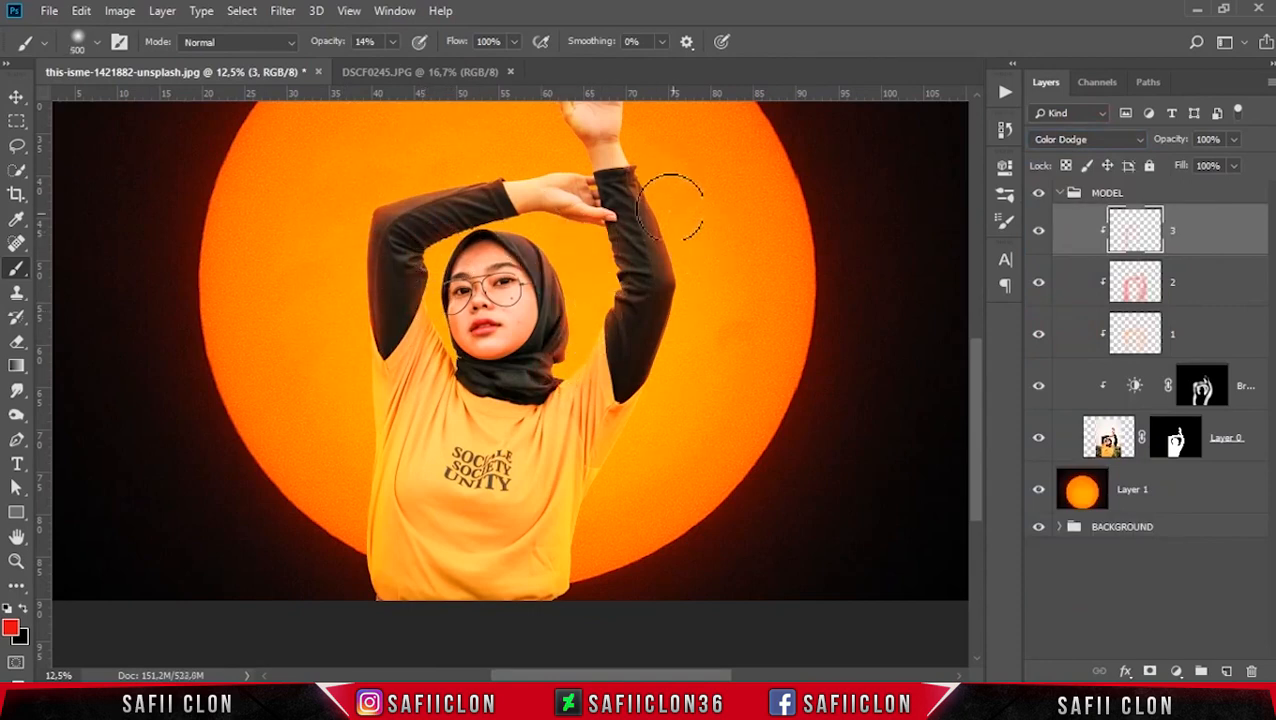
# Enlarge the brush to 900 px and brush red on layer 3 along the shirt's lower side edges.
pyautogui.press(']')
pyautogui.press(']')
pyautogui.press(']')
pyautogui.press(']')
pyautogui.moveTo(595, 570)
pyautogui.mouseDown()
pyautogui.moveTo(633, 455)
pyautogui.moveTo(601, 536)
pyautogui.mouseUp()
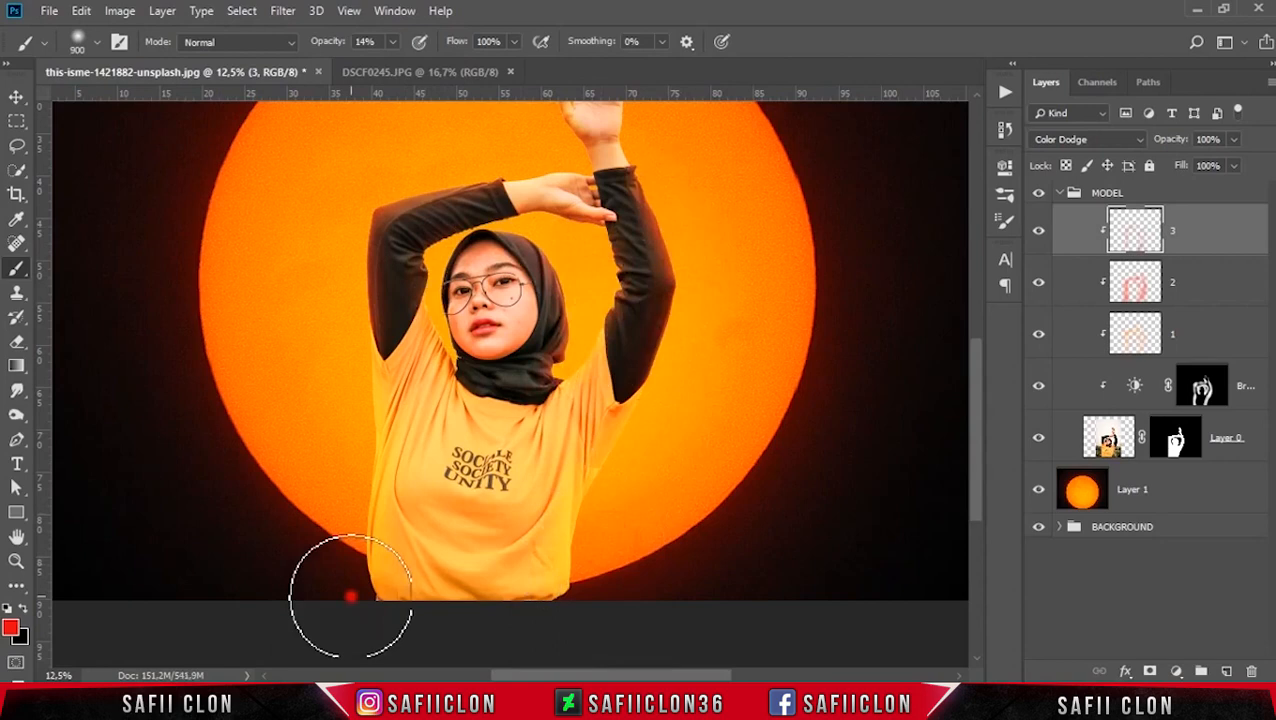
# Resize the brush to about 600 px and brush red on layer 3 across the raised arm's wrist.
pyautogui.scroll(4, 677, 484)
pyautogui.press('[')
pyautogui.press('[')
pyautogui.press('[')
pyautogui.press('[')
pyautogui.press('[')
pyautogui.press('[')
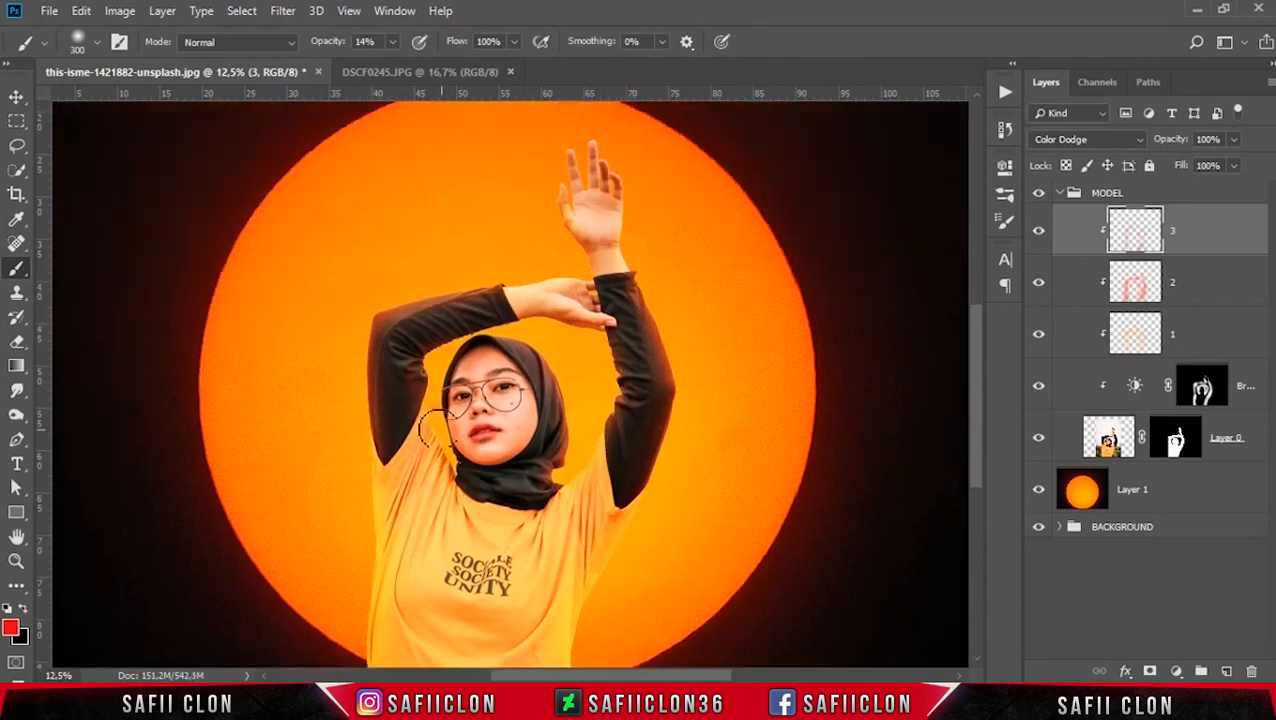
pyautogui.press(']')
pyautogui.press(']')
pyautogui.moveTo(557, 261); pyautogui.dragTo(598, 259)
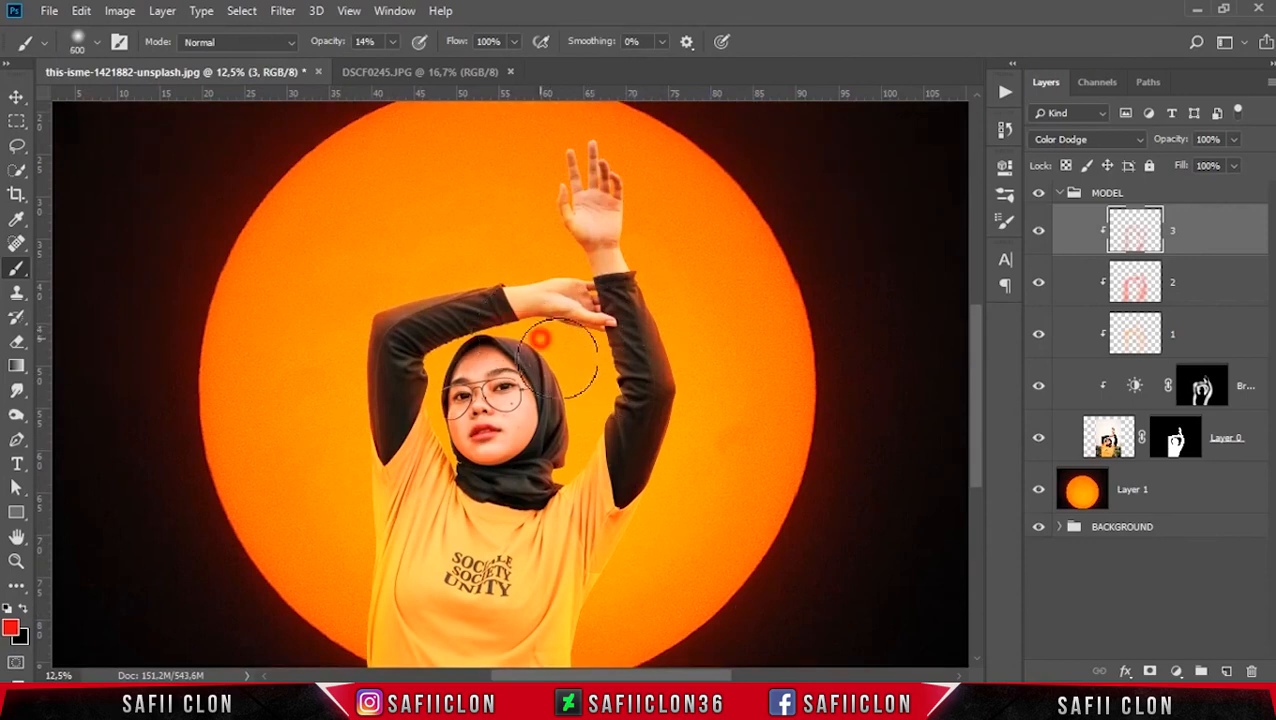
# Dab red on layer 3 beside the raised wrist and compare the image with layer 3 hidden and shown.
pyautogui.click(1037, 232)
pyautogui.click(1037, 232)
pyautogui.hotkey('ctrl', '-')
pyautogui.click(549, 338)
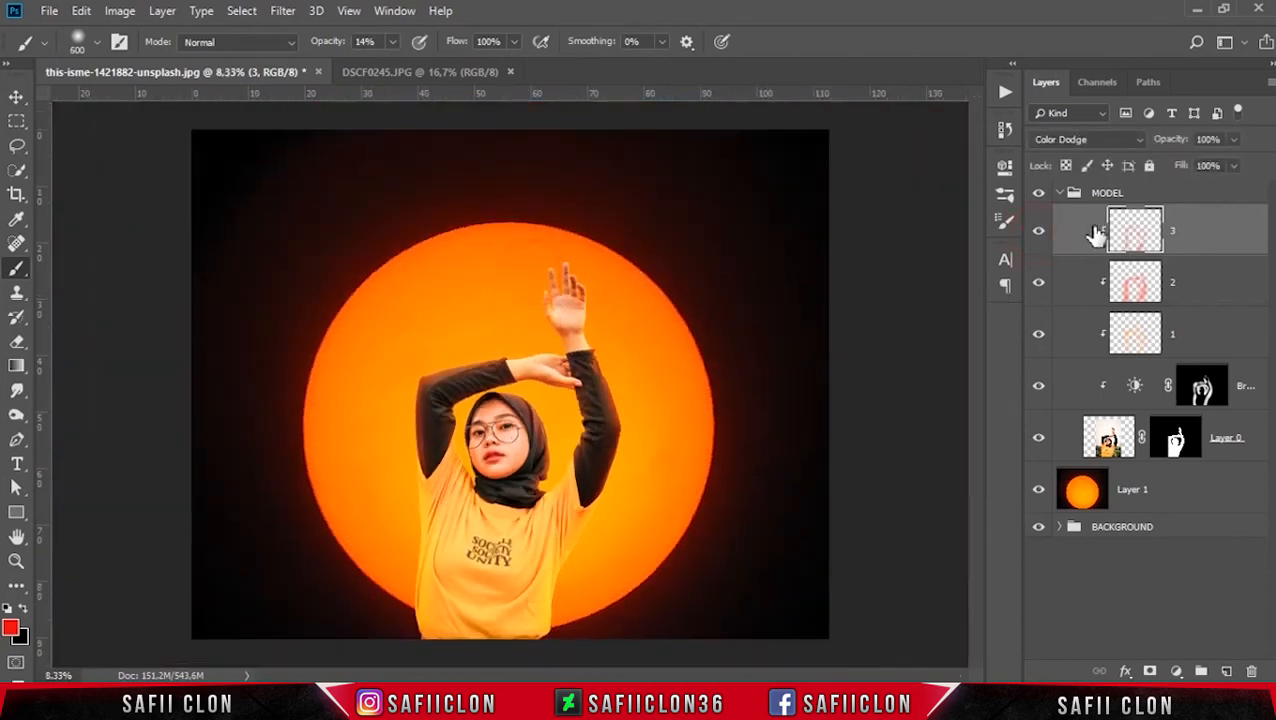
pyautogui.click(1037, 235)
pyautogui.click(1037, 235)
pyautogui.click(1037, 235)
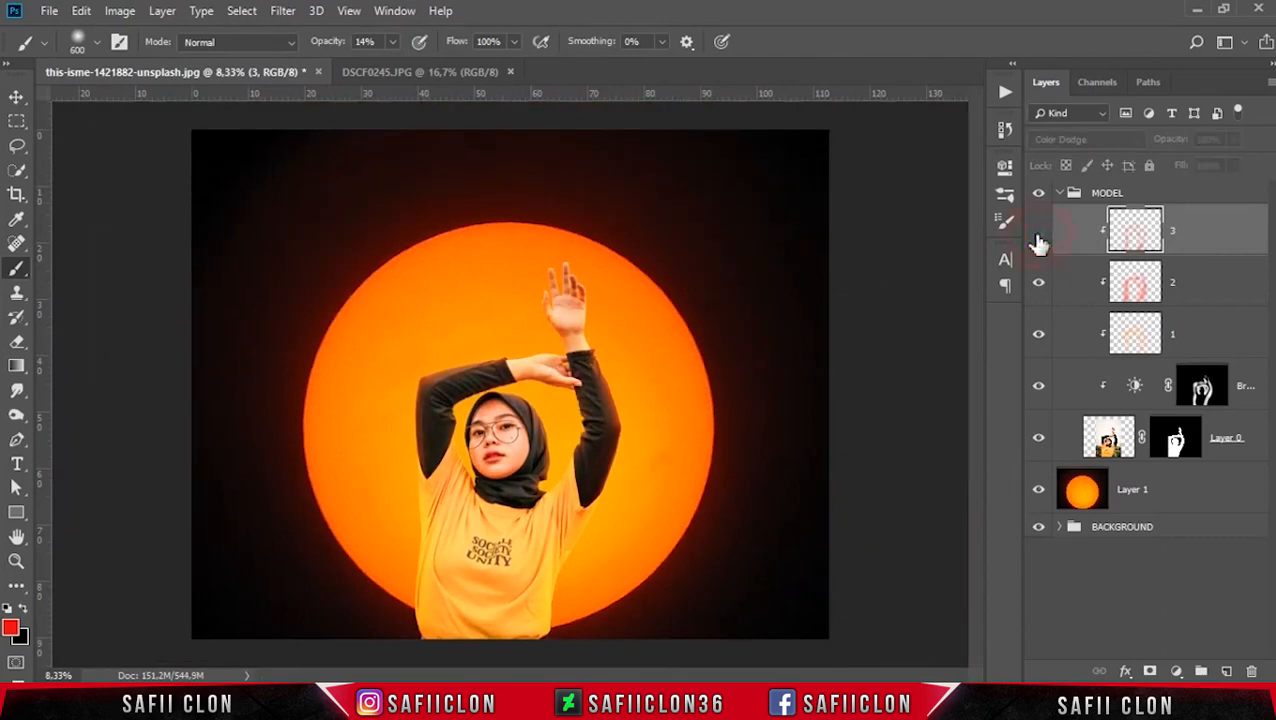
pyautogui.click(1037, 235)
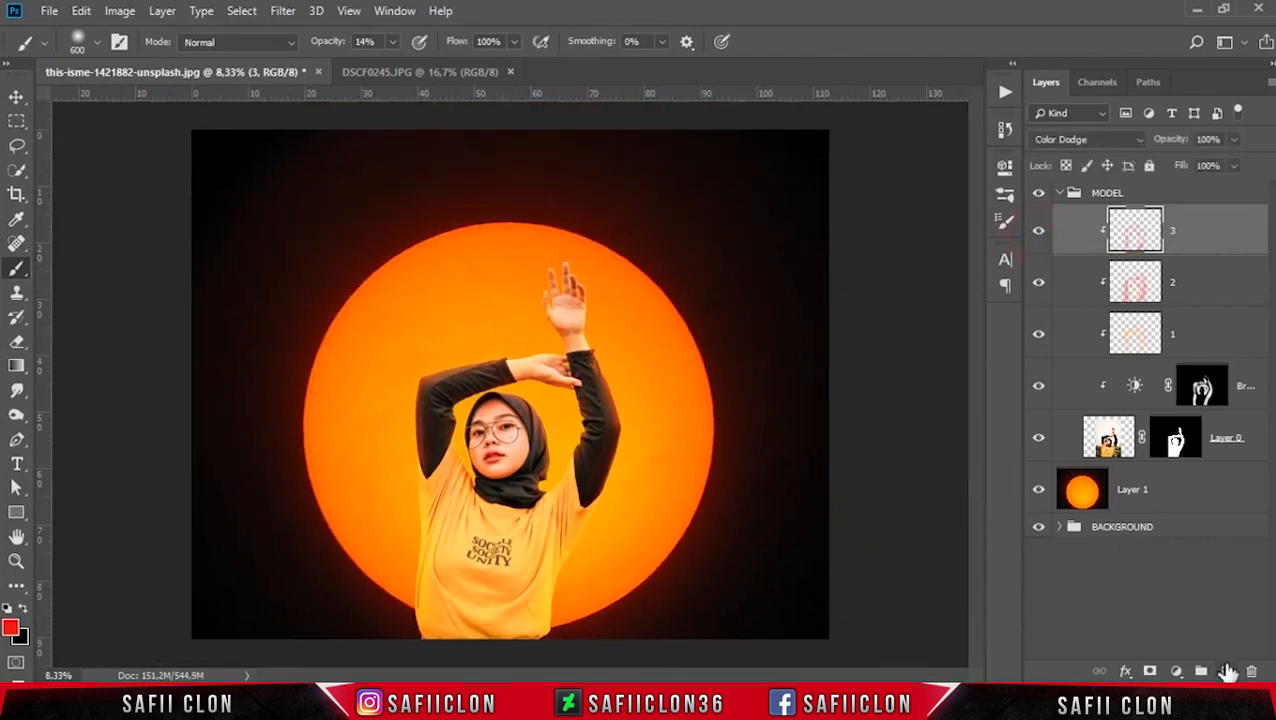
# Add a layer named 4 between Layer 0 and Layer 1.
pyautogui.click(1228, 673)
pyautogui.moveTo(1200, 229); pyautogui.dragTo(1205, 520)
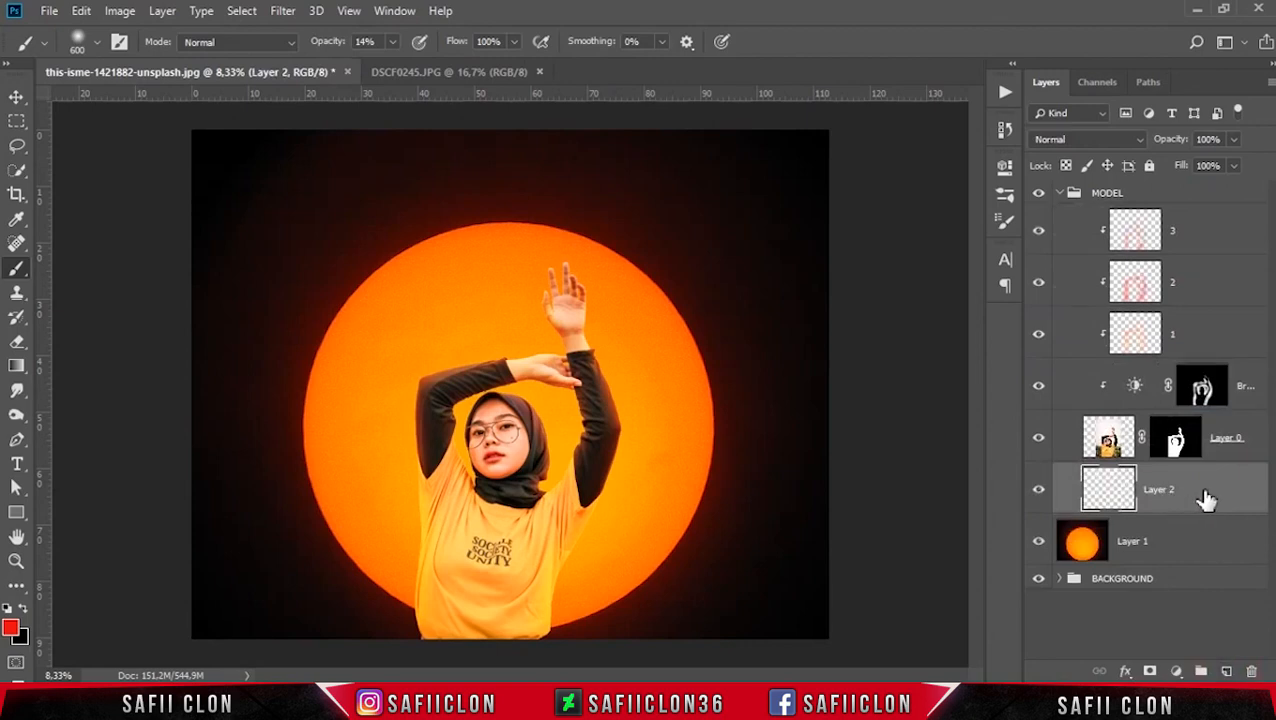
pyautogui.doubleClick(1172, 490)
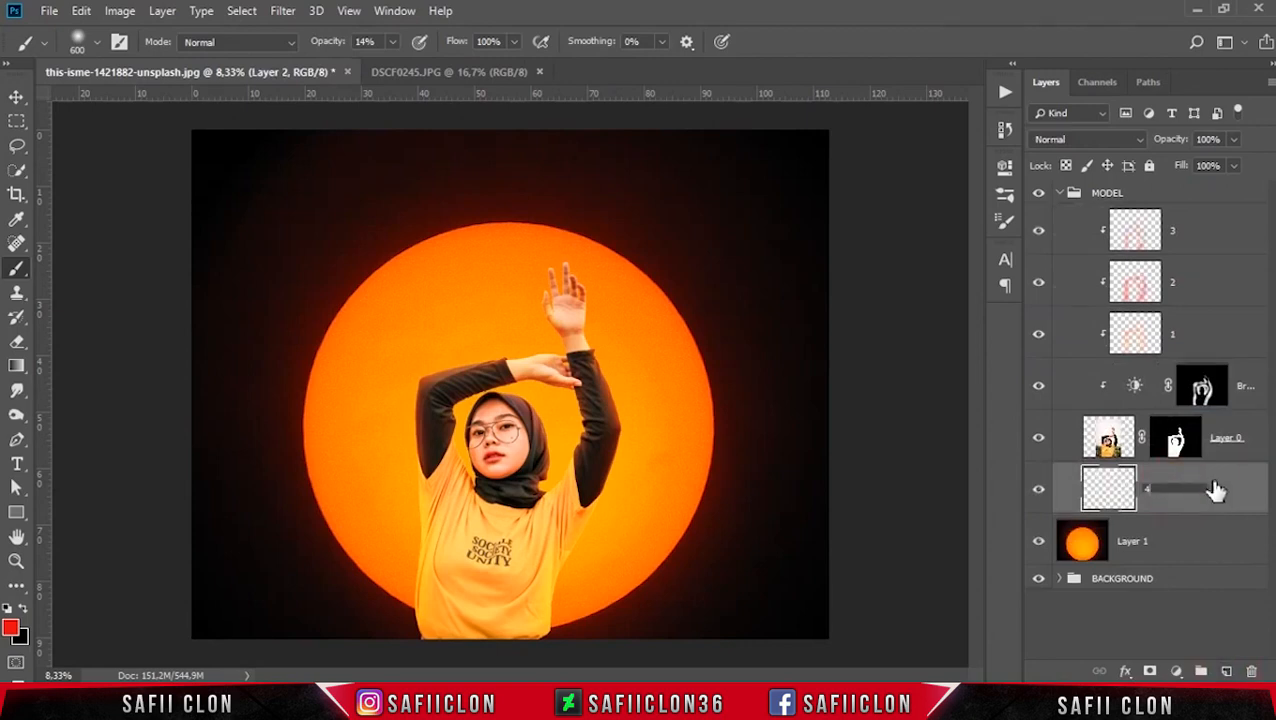
pyautogui.press('Return')
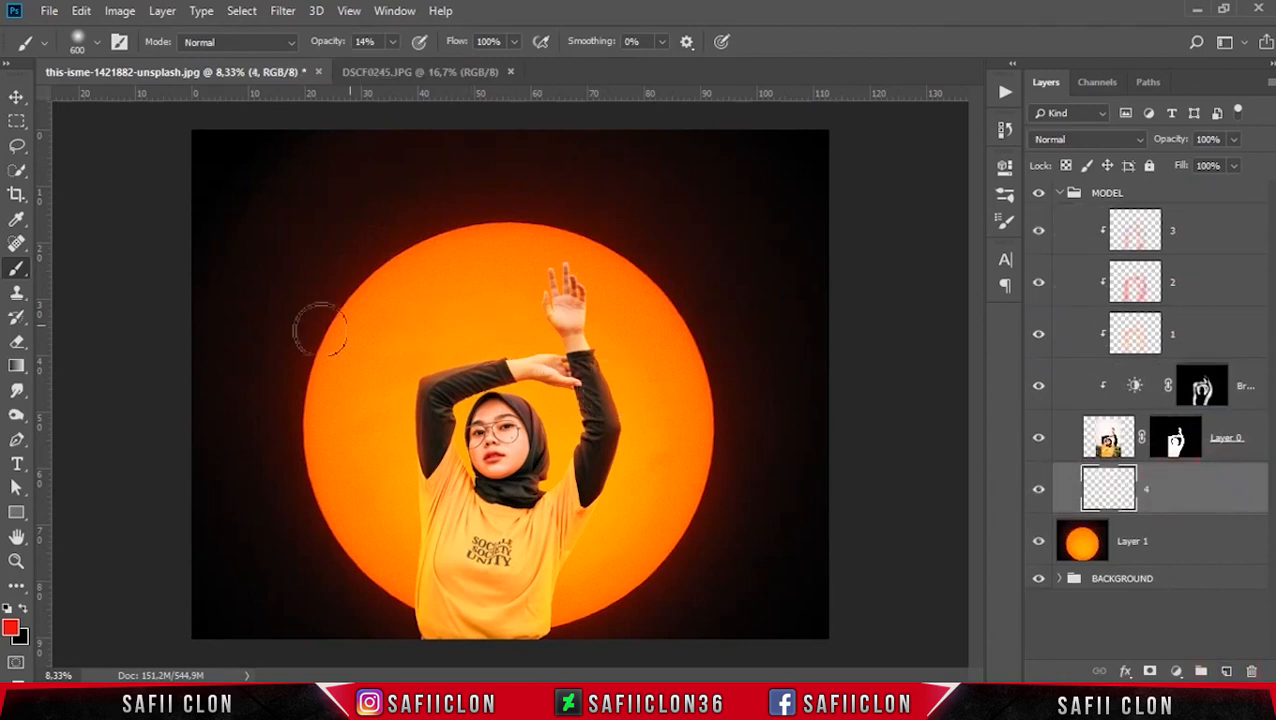
# Set the Brush tool's foreground colour to orange-yellow ffb31c.
pyautogui.rightClick(22, 268)
pyautogui.click(54, 268)
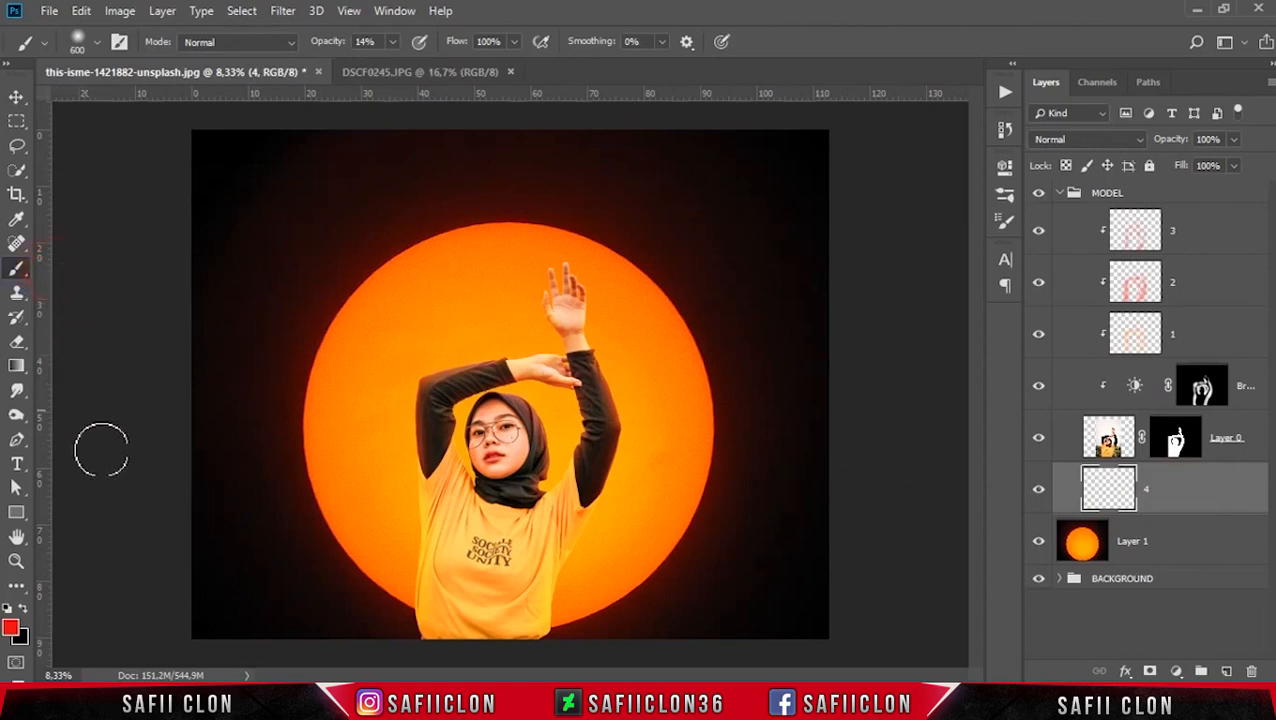
pyautogui.click(11, 630)
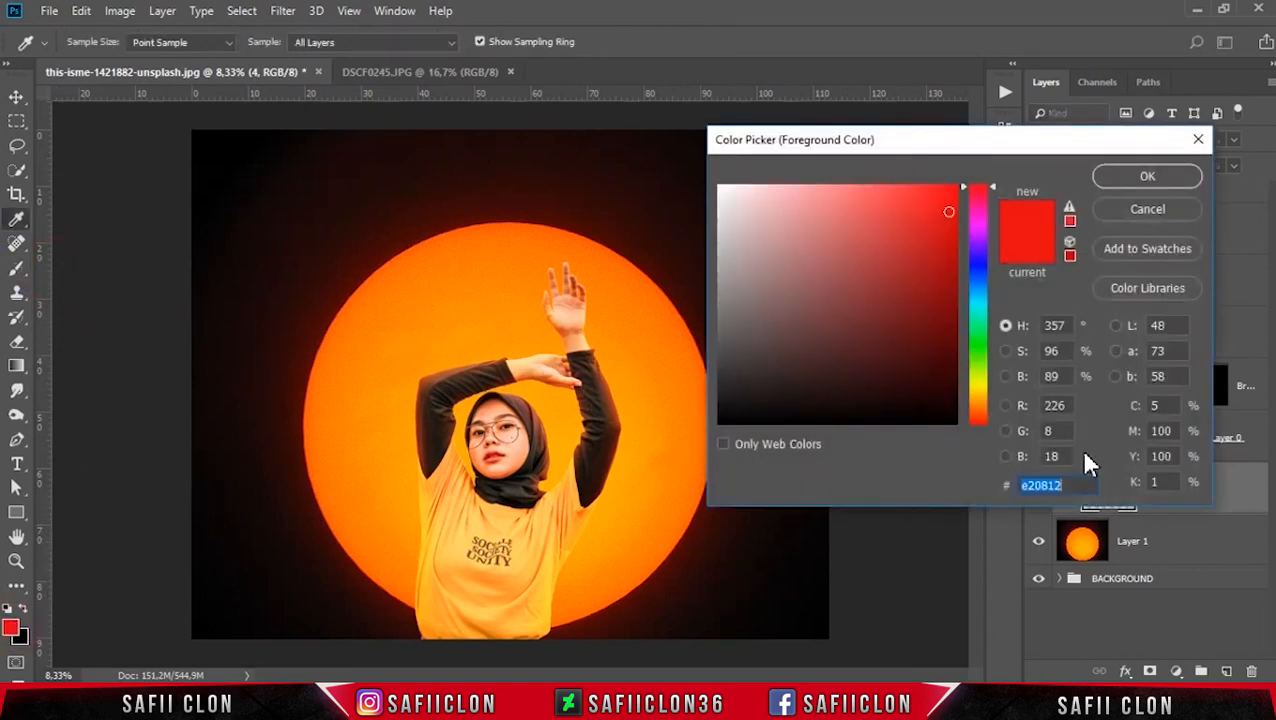
pyautogui.write('ff')
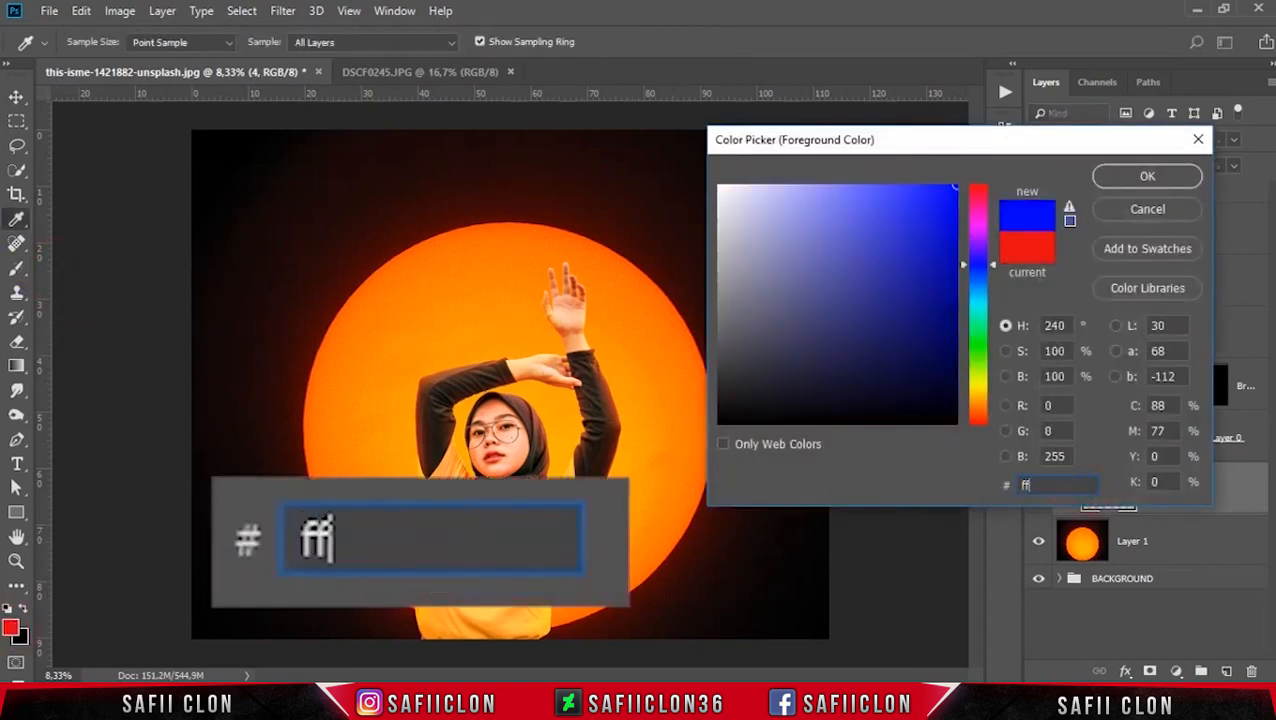
pyautogui.write('b3')
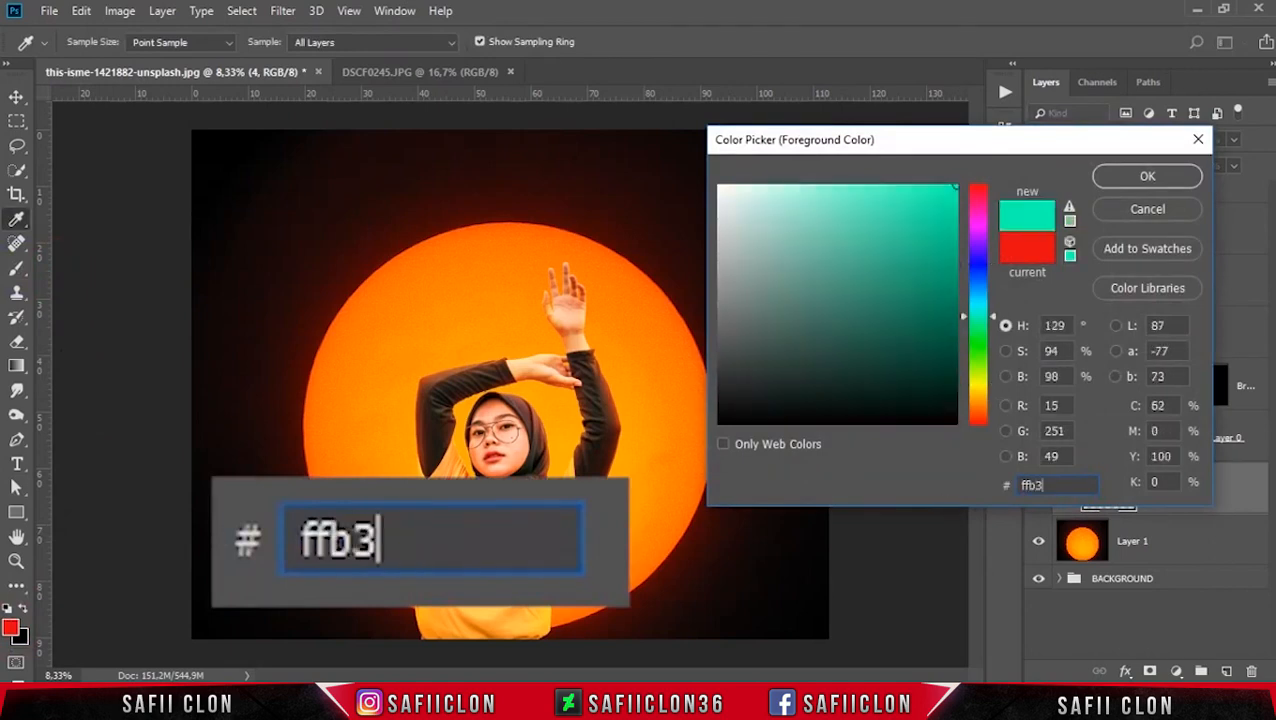
pyautogui.write('1c')
pyautogui.moveTo(1074, 485); pyautogui.dragTo(1010, 485)
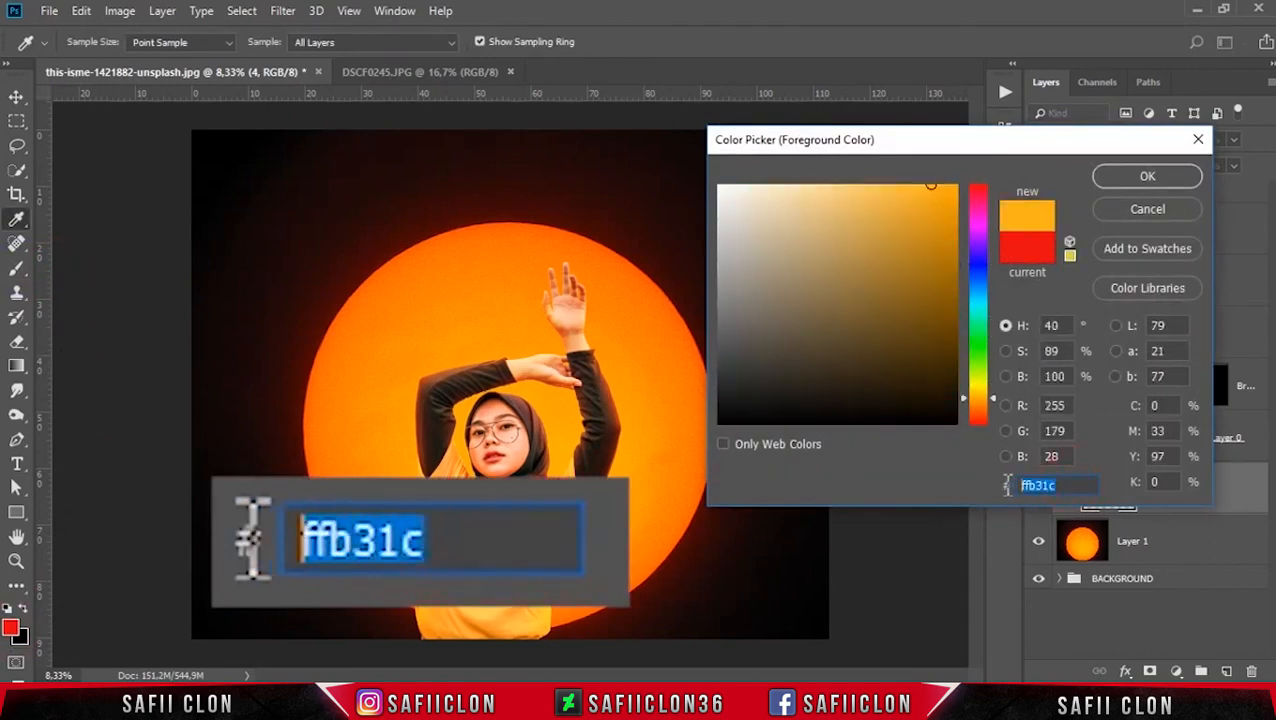
pyautogui.click(1146, 176)
# Set the brush to 100% opacity and 900 px, and stamp a soft dot on layer 4 in the dark area beside the sun.
pyautogui.click(1107, 490)
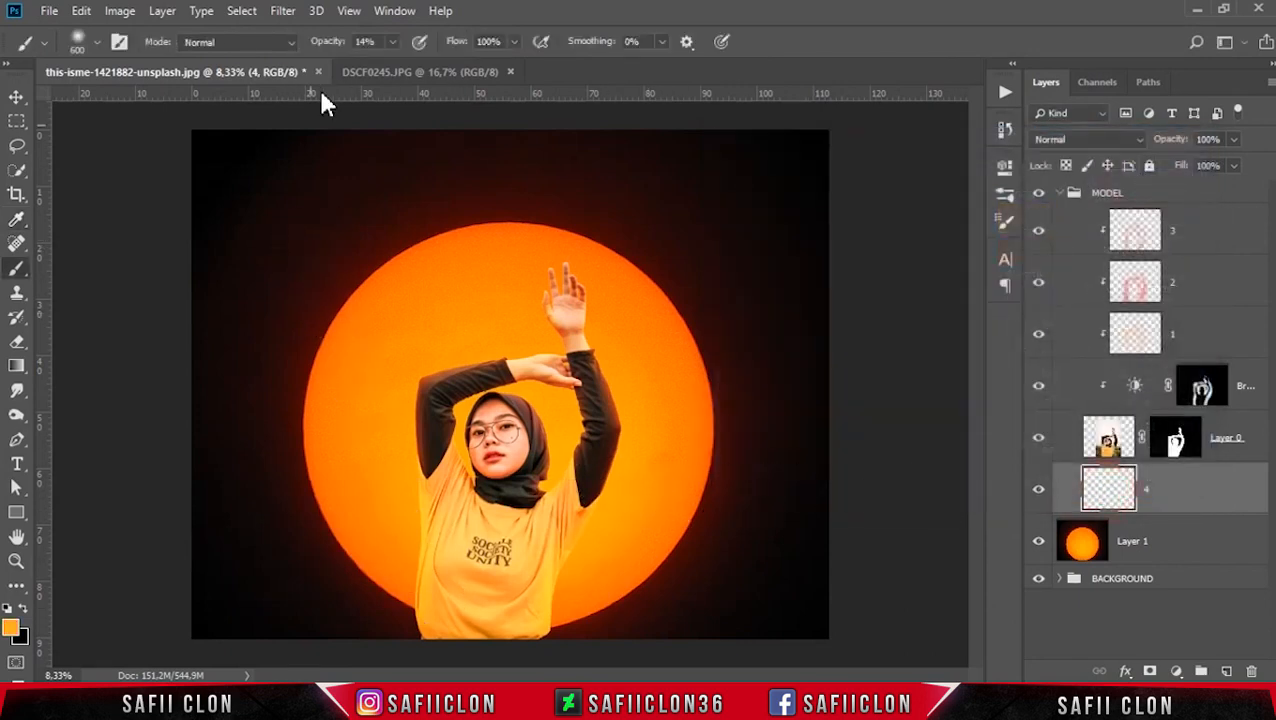
pyautogui.click(392, 41)
pyautogui.moveTo(396, 63); pyautogui.dragTo(418, 70)
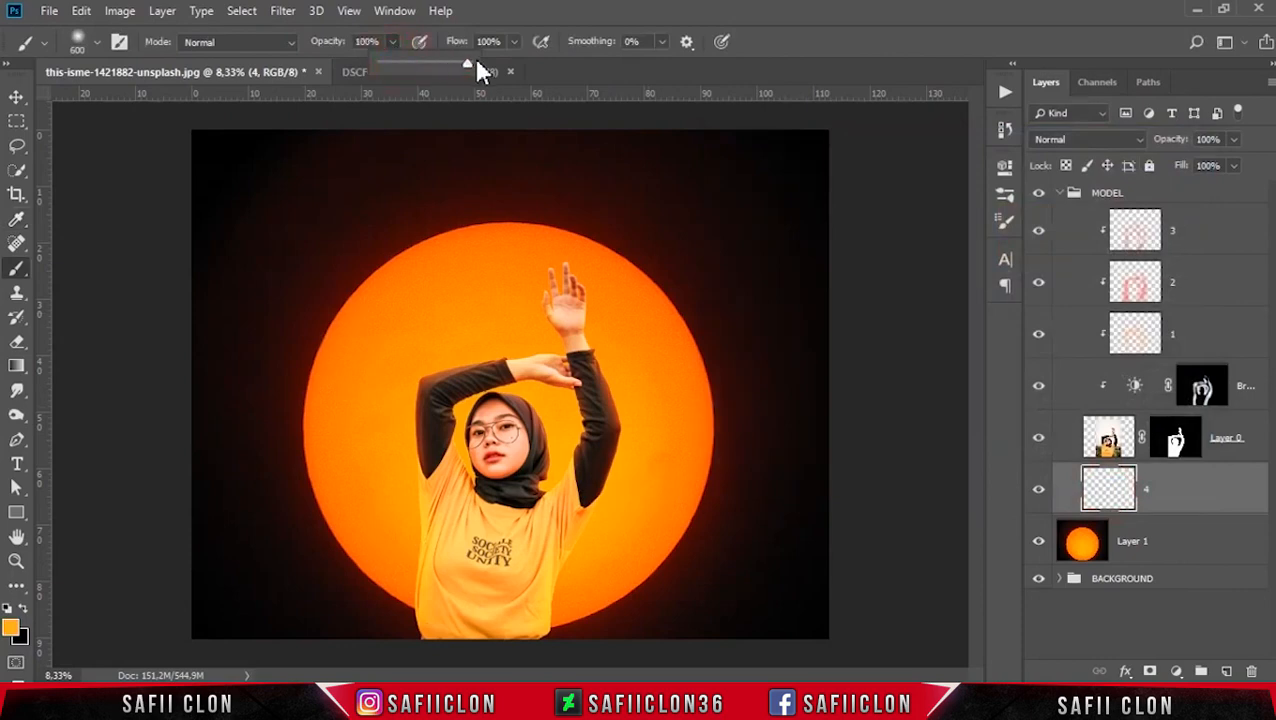
pyautogui.click(513, 12)
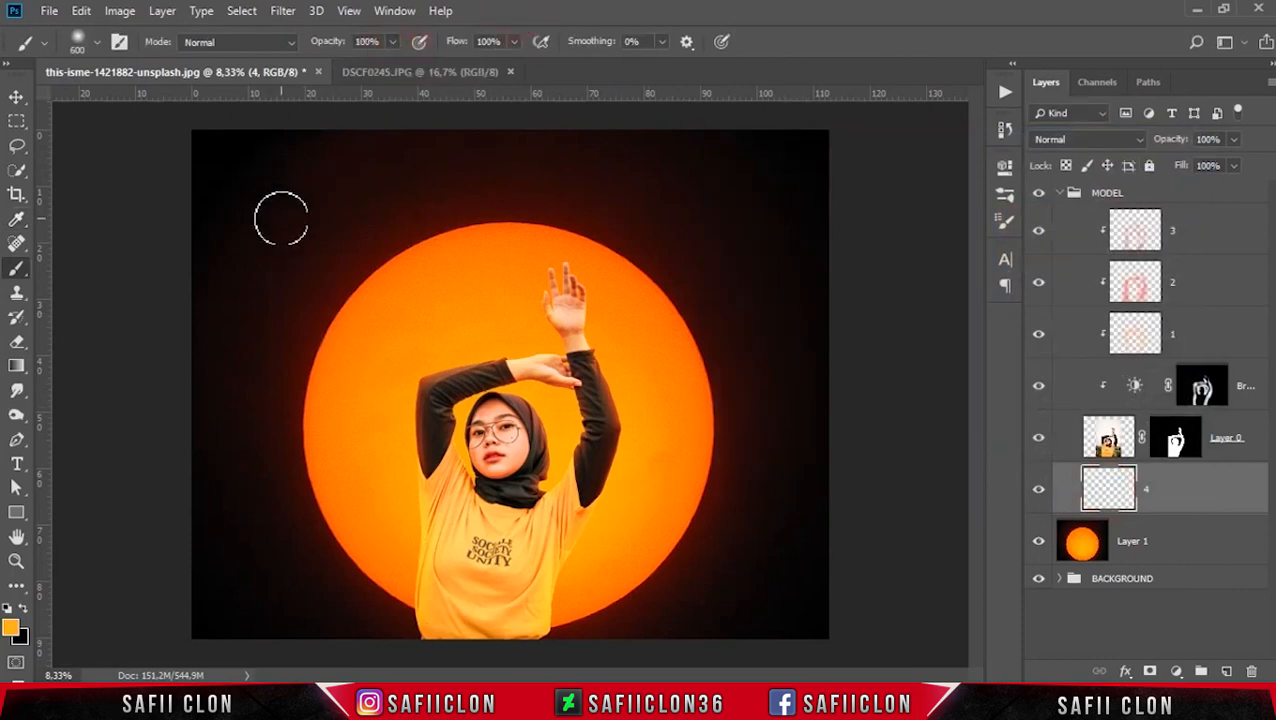
pyautogui.press(']')
pyautogui.press(']')
pyautogui.press(']')
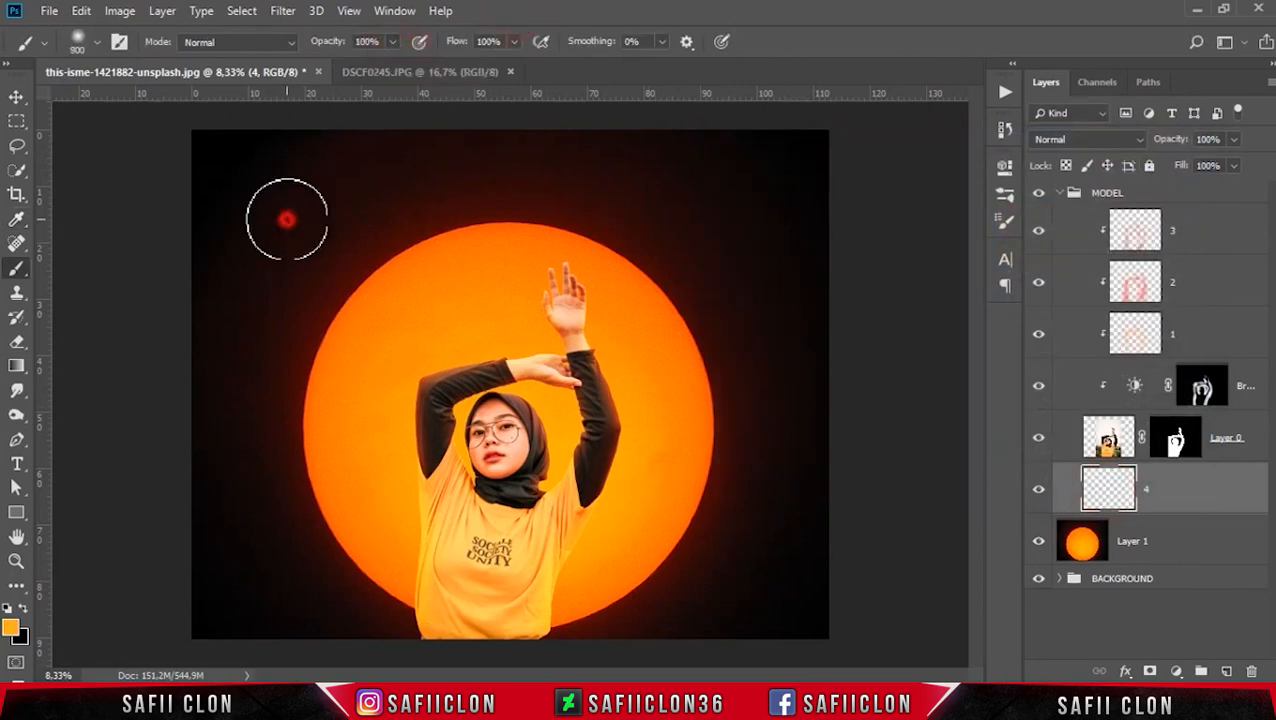
pyautogui.click(287, 219)
# Enlarge the brush to 1700 px and stamp a larger soft glow over the dot on layer 4.
pyautogui.press(']')
pyautogui.press(']')
pyautogui.press(']')
pyautogui.press(']')
pyautogui.press(']')
pyautogui.press(']')
pyautogui.press(']')
pyautogui.press(']')
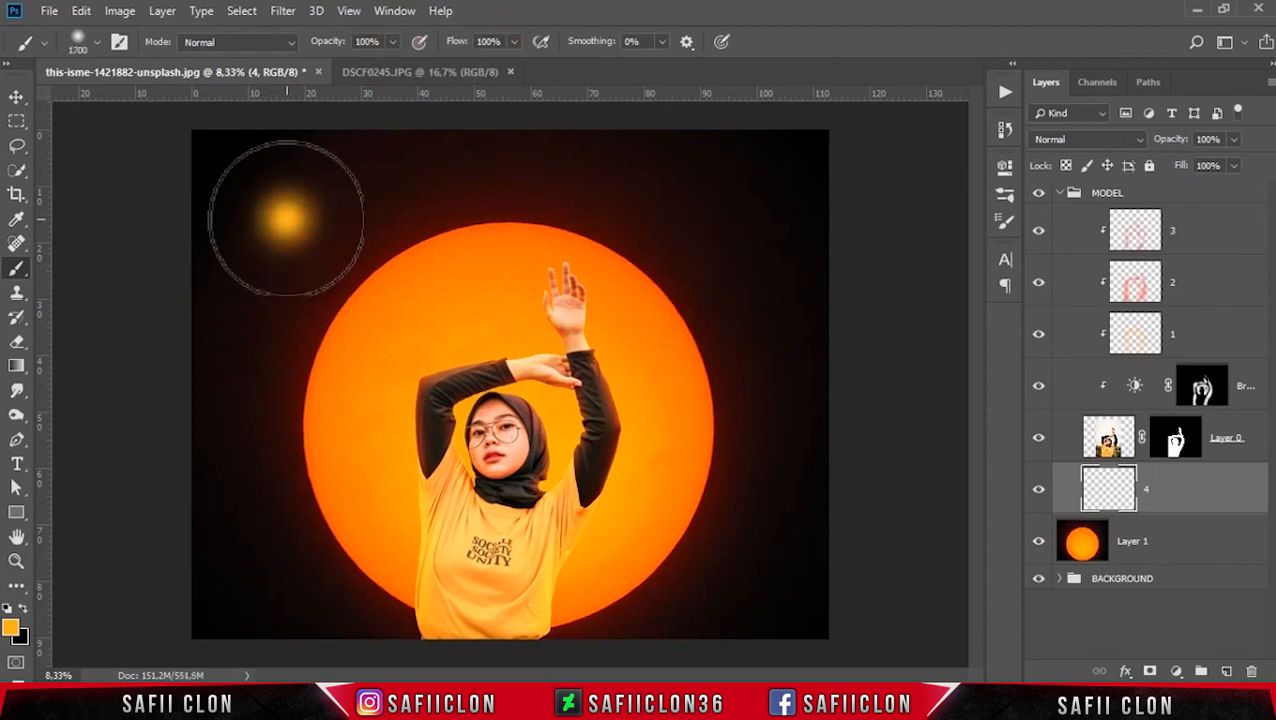
pyautogui.click(287, 219)
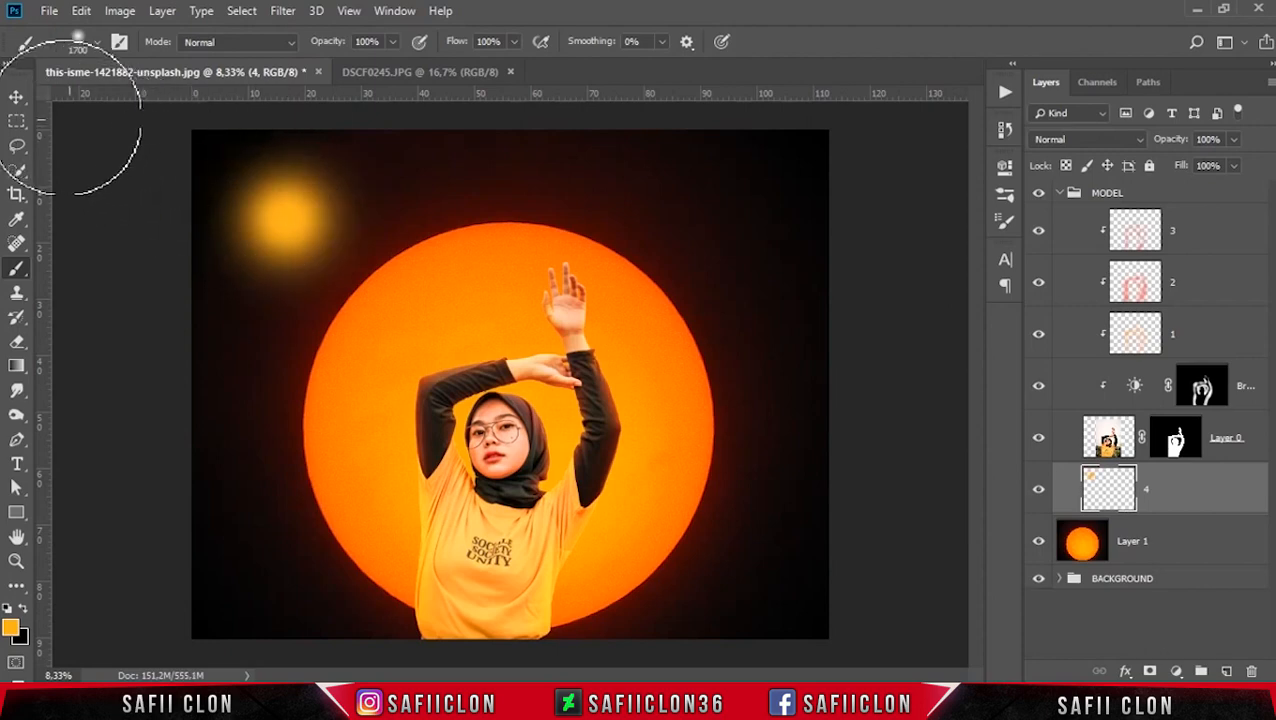
# Free-transform layer 4 and move the glow onto the sun's upper edge.
pyautogui.click(18, 99)
pyautogui.hotkey('ctrl', 't')
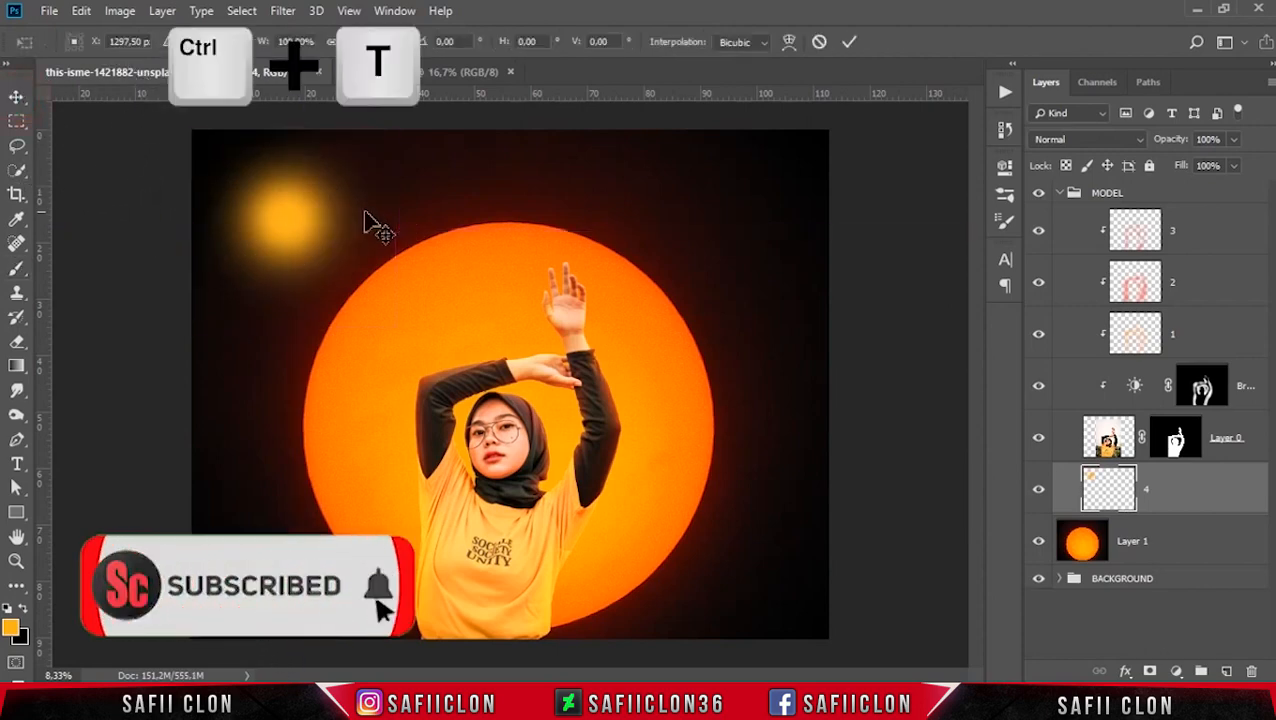
pyautogui.moveTo(323, 232); pyautogui.dragTo(449, 270)
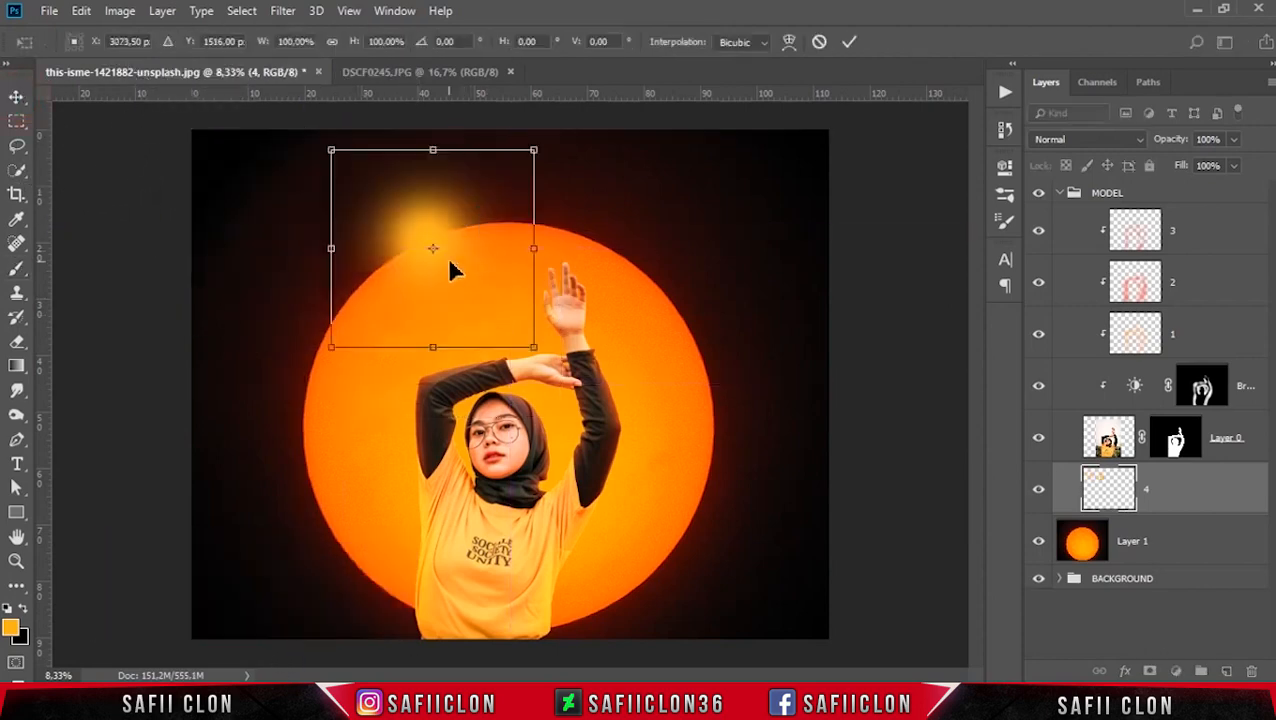
# Set layer 4's blend mode to Hard Light, enlarge its glow to about 247%, and move it behind the woman's torso.
pyautogui.click(1092, 141)
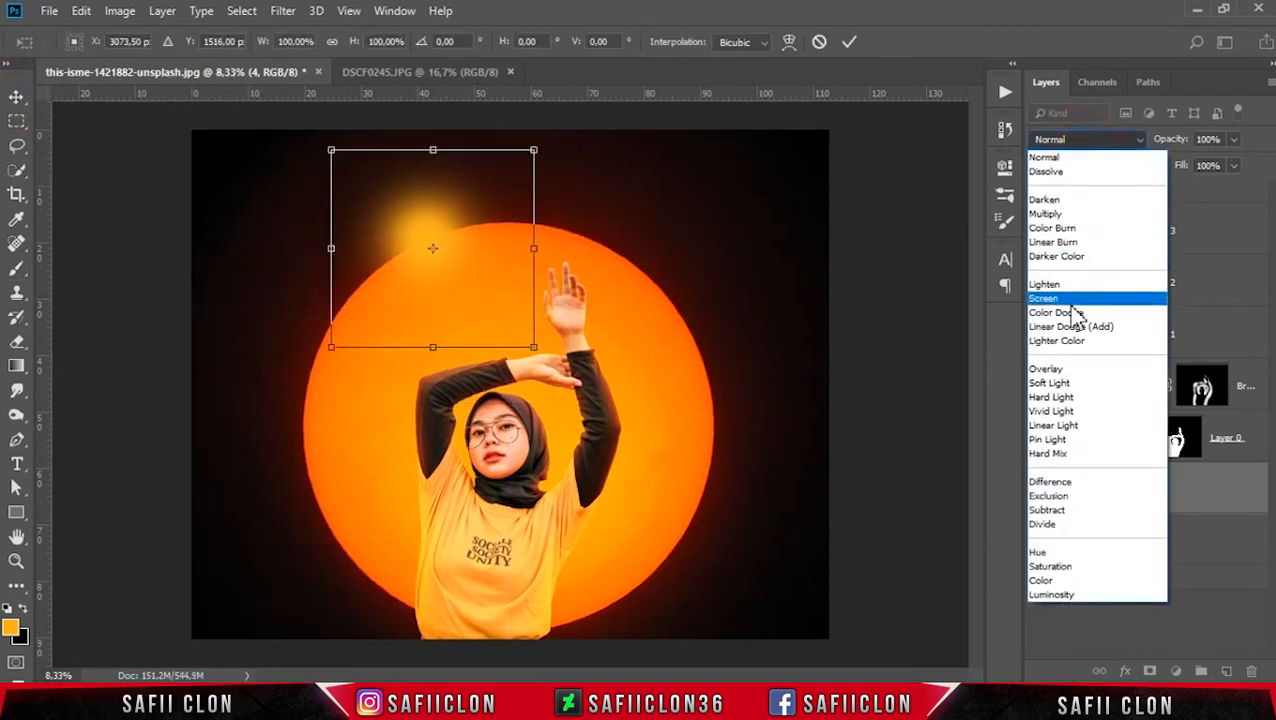
pyautogui.click(1070, 402)
pyautogui.moveTo(534, 347); pyautogui.dragTo(683, 492)
pyautogui.moveTo(474, 190); pyautogui.dragTo(571, 484)
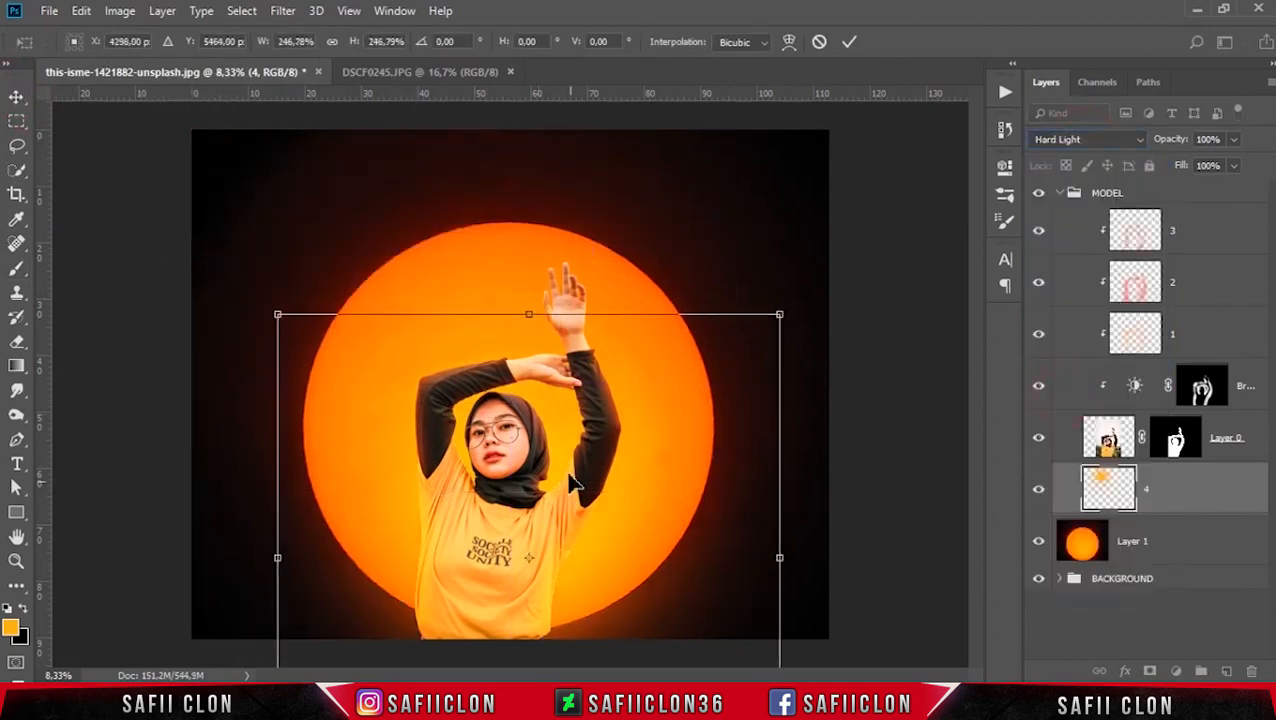
# Stretch the glow to about 364% wide and 350% high, centre it behind the woman, and apply the transform.
pyautogui.moveTo(778, 313); pyautogui.dragTo(839, 256)
pyautogui.moveTo(600, 543); pyautogui.dragTo(599, 483)
pyautogui.hotkey('ctrl', '-')
pyautogui.moveTo(524, 242); pyautogui.dragTo(523, 177)
pyautogui.moveTo(556, 315); pyautogui.dragTo(557, 352)
pyautogui.moveTo(764, 477); pyautogui.dragTo(803, 474)
pyautogui.moveTo(562, 466)
pyautogui.mouseDown()
pyautogui.moveTo(562, 447)
pyautogui.moveTo(552, 461)
pyautogui.moveTo(567, 447)
pyautogui.mouseUp()
pyautogui.click(848, 42)
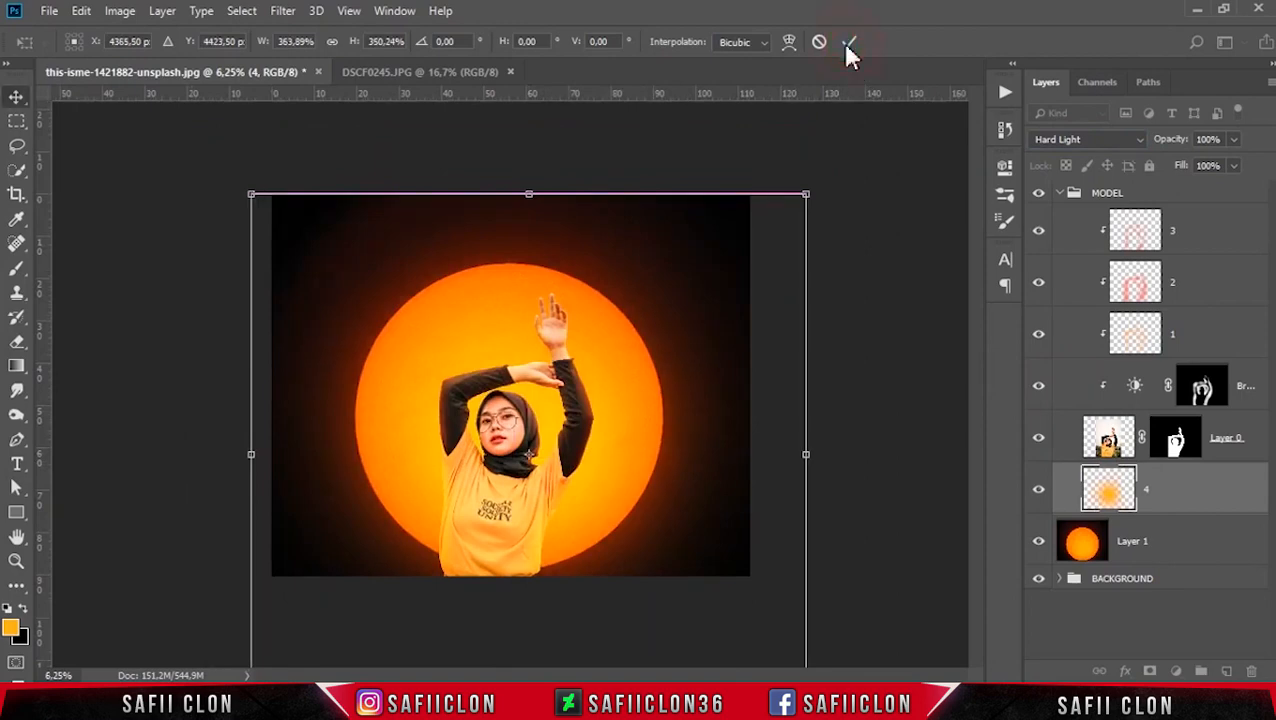
# Compare the composite with and without the glow on layer 4.
pyautogui.click(1039, 491)
pyautogui.click(1039, 491)
pyautogui.click(1039, 491)
pyautogui.click(1039, 491)
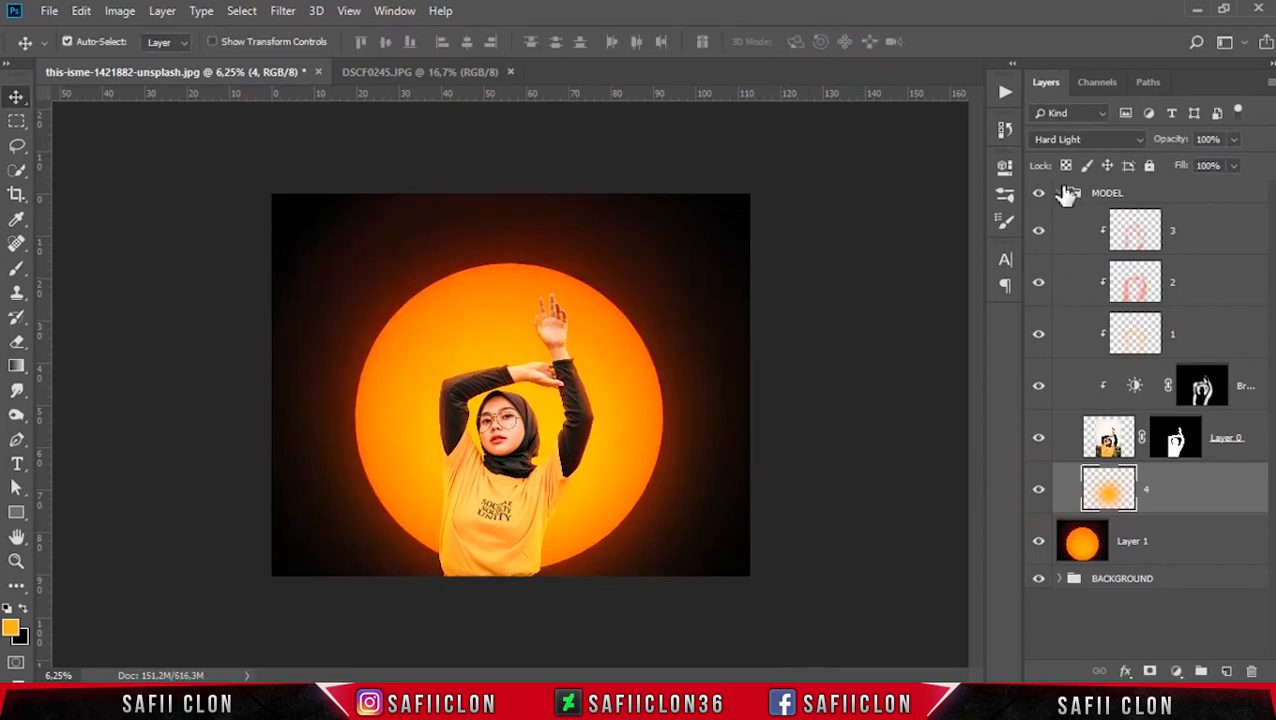
# Collapse and duplicate the MODEL group, keeping the default copy name, and add Layer 1 to the selection.
pyautogui.click(1066, 193)
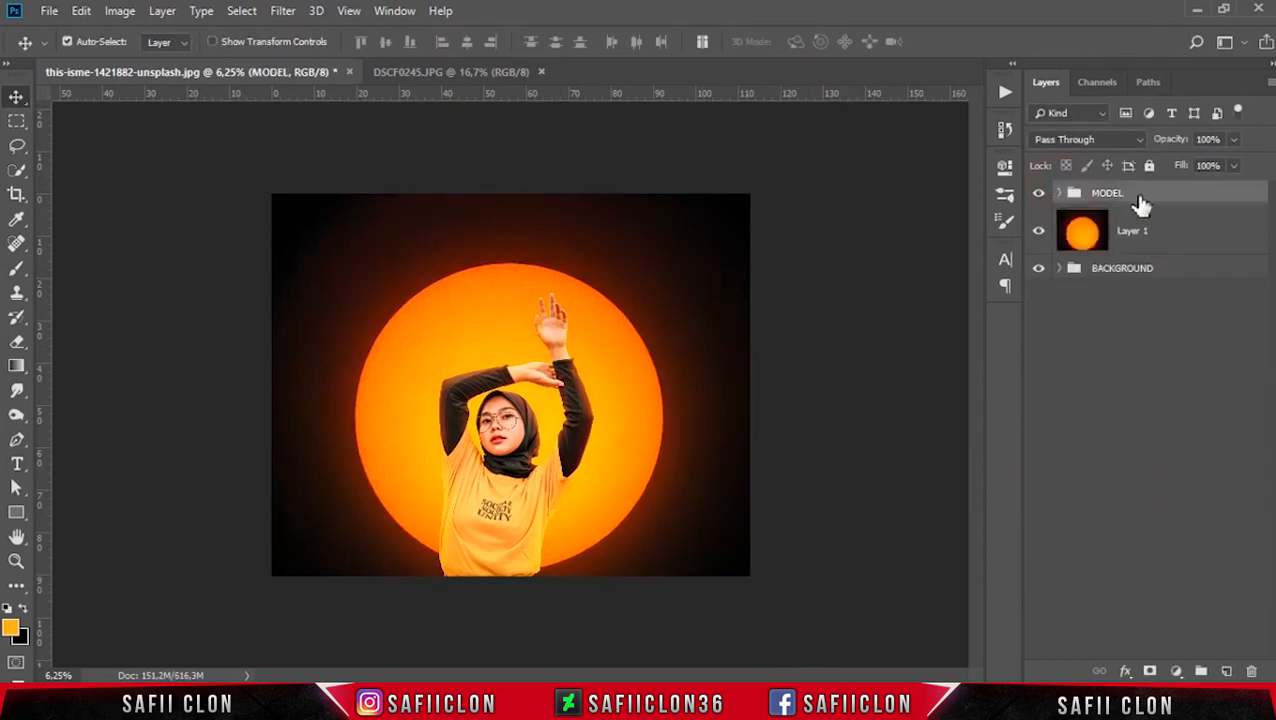
pyautogui.rightClick(1141, 204)
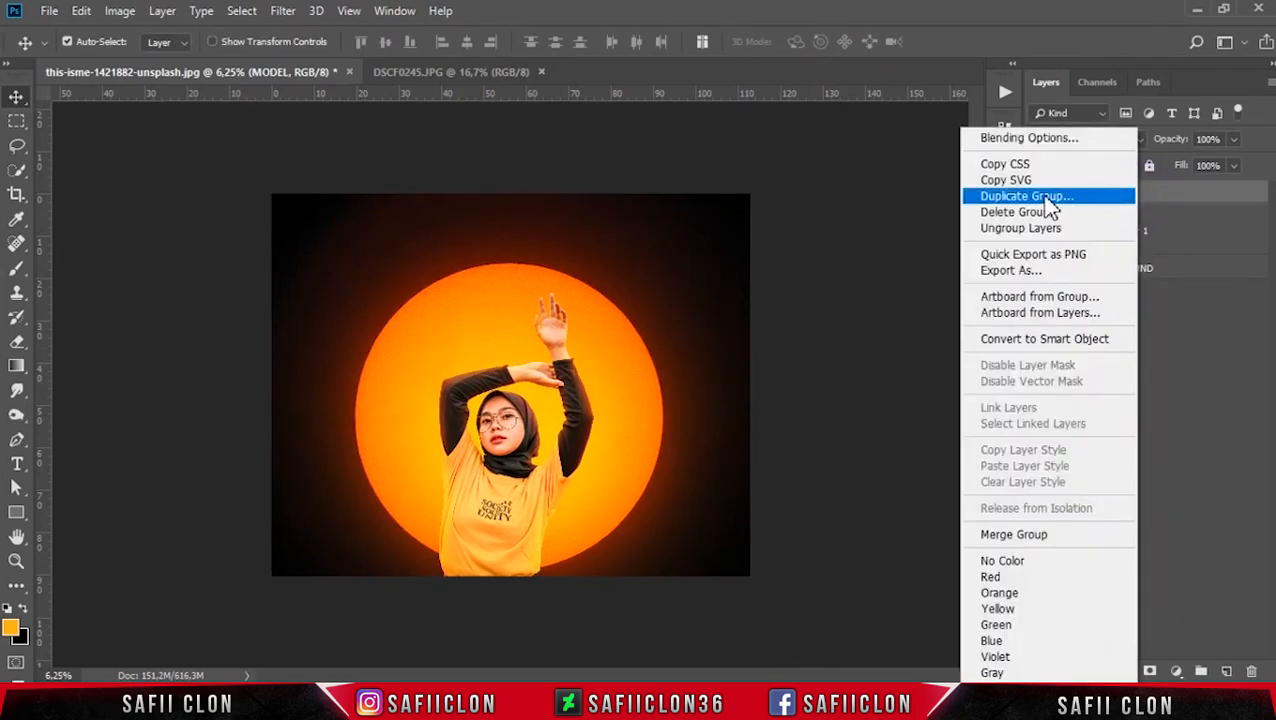
pyautogui.click(1028, 196)
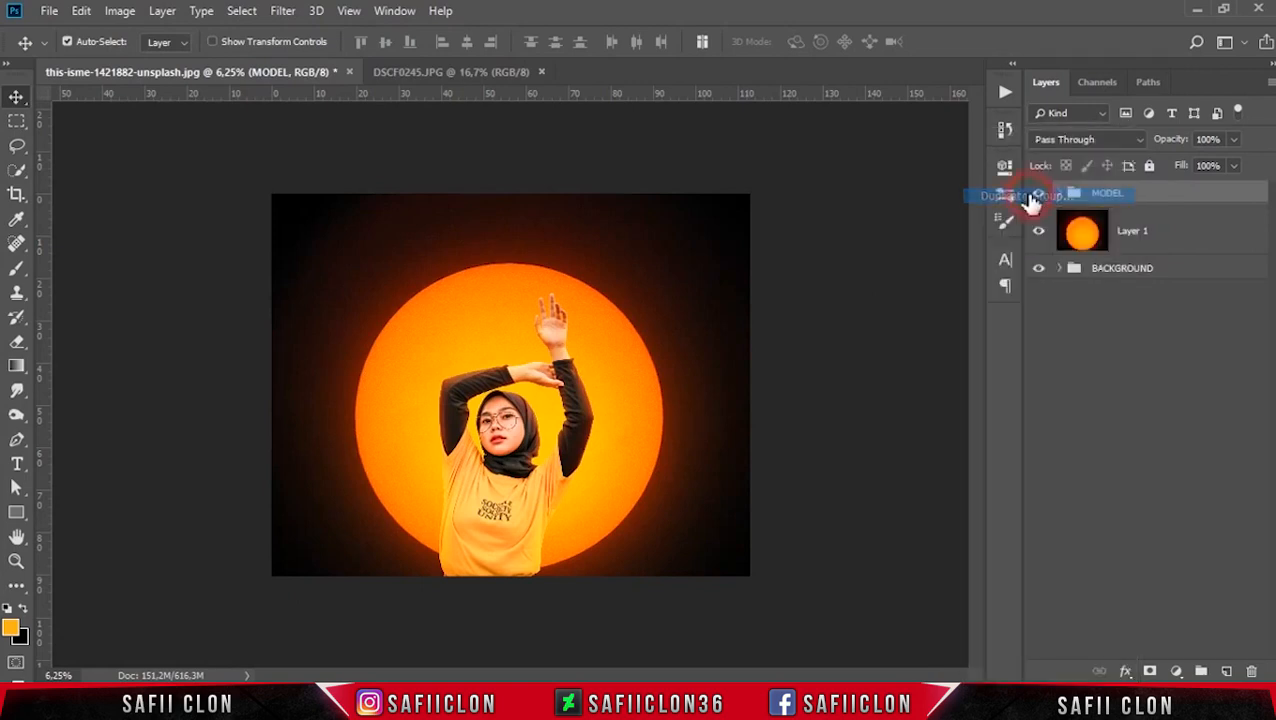
pyautogui.click(799, 179)
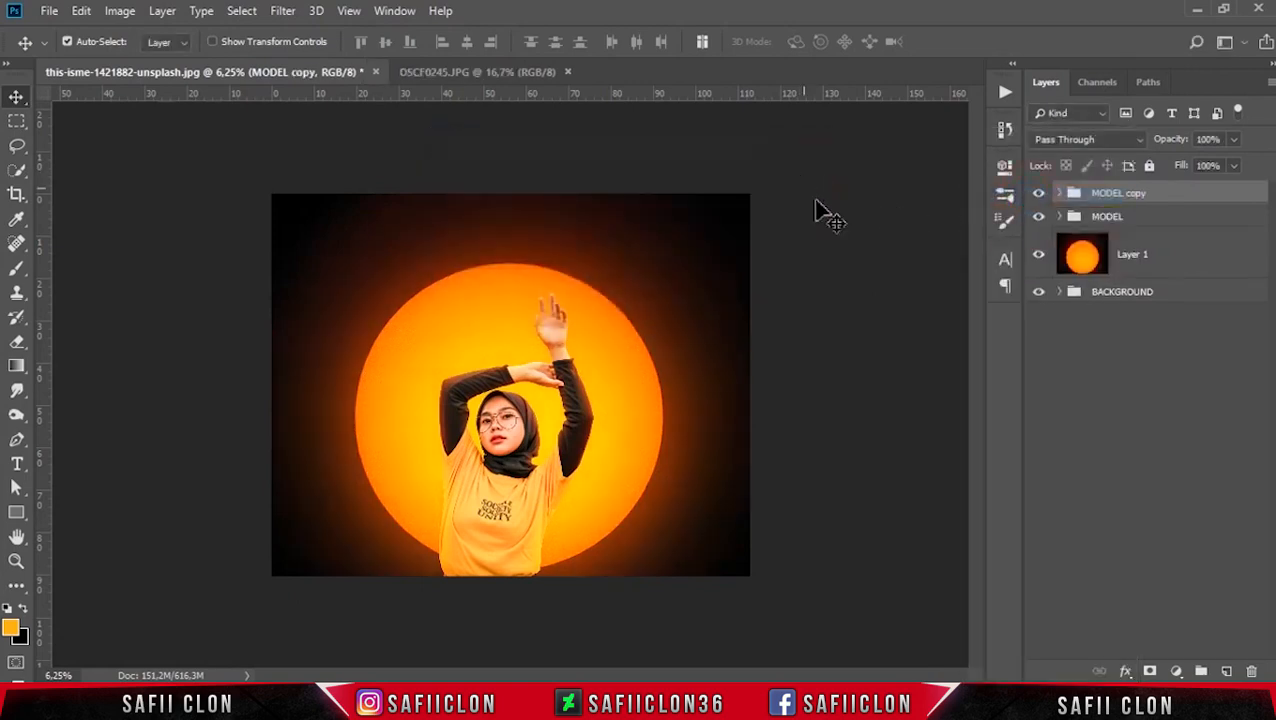
pyautogui.click(1182, 256)
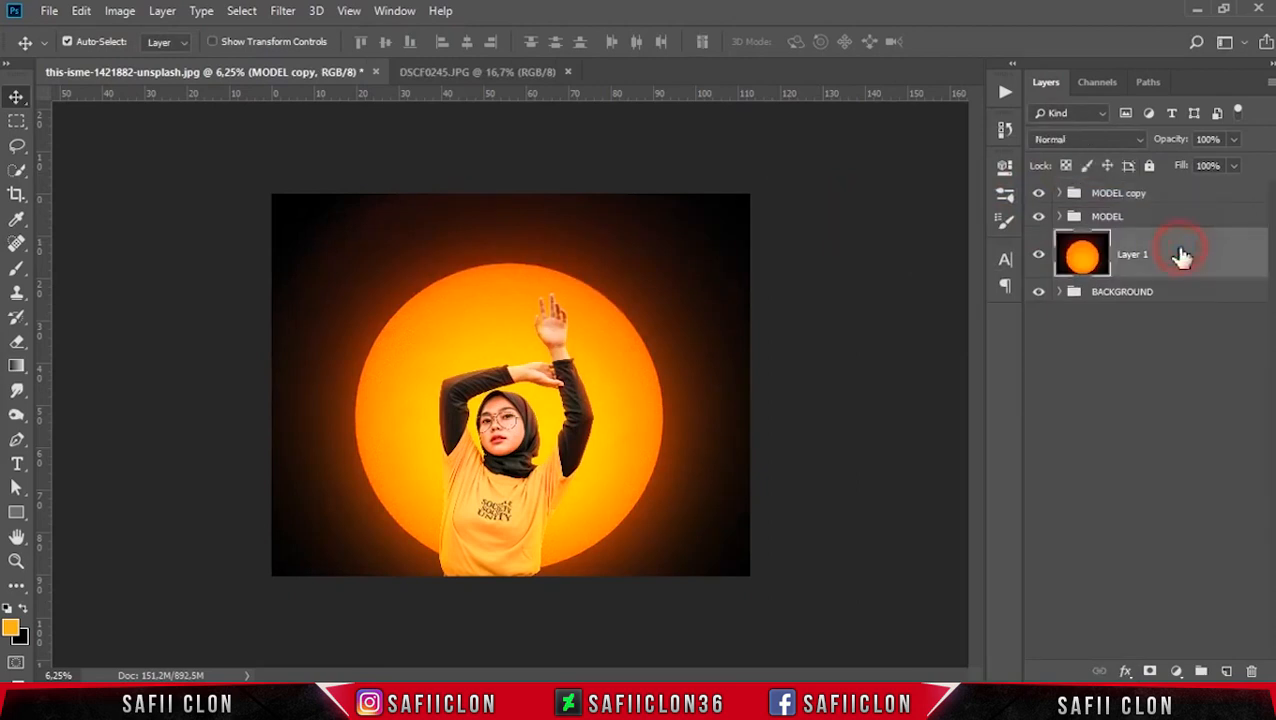
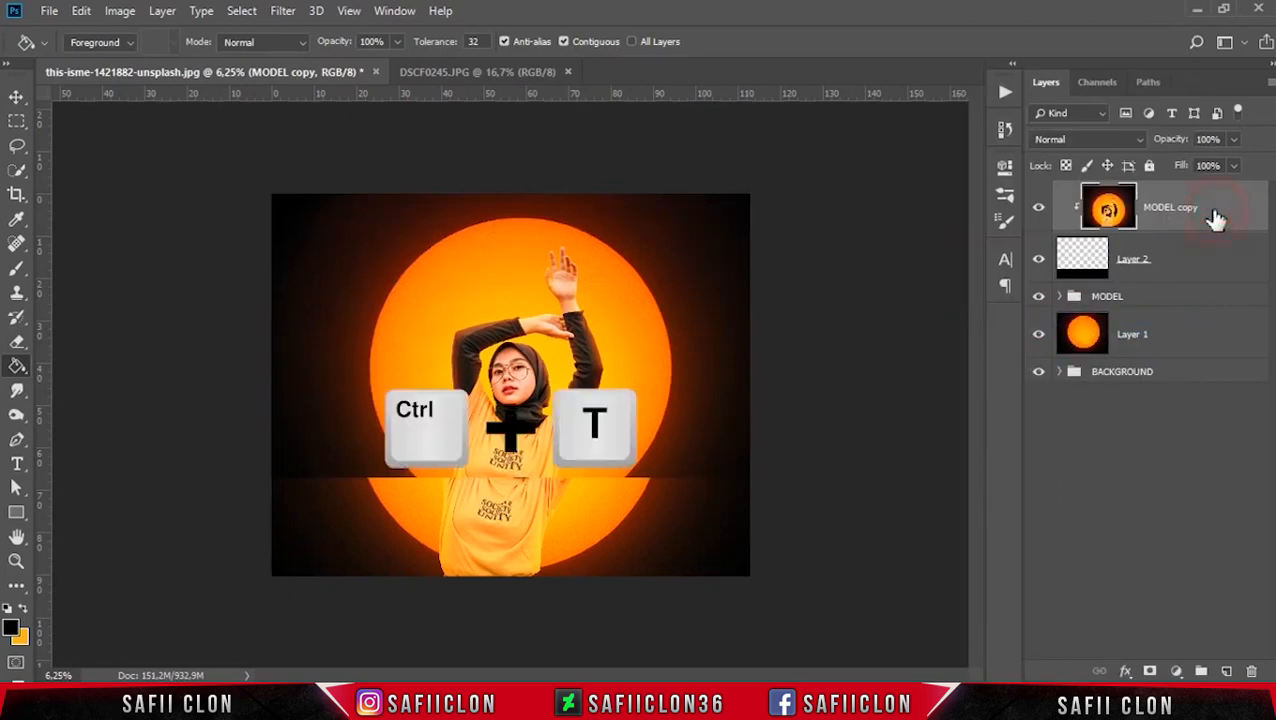
# Free-transform the clipped MODEL copy layer, flipping it vertically and scaling it down to about 69%.
pyautogui.moveTo(877, 119); pyautogui.dragTo(822, 169)
pyautogui.rightClick(598, 499)
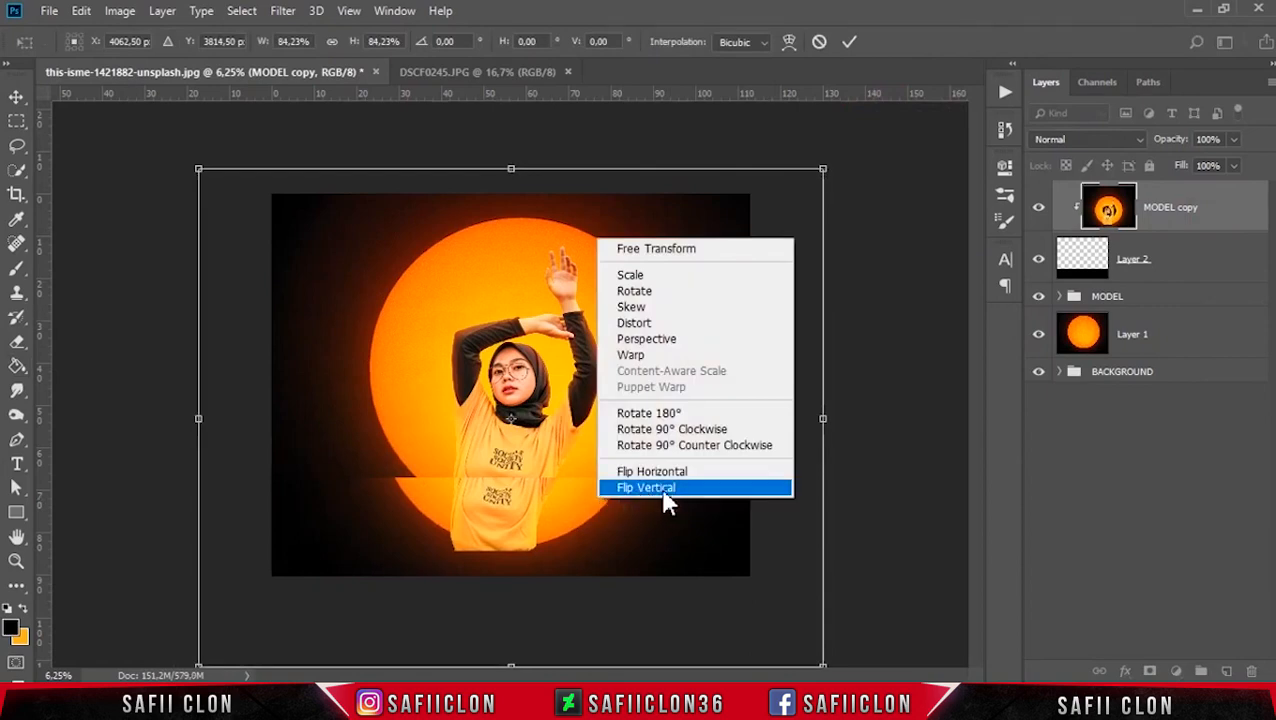
pyautogui.click(666, 488)
pyautogui.moveTo(644, 521); pyautogui.dragTo(668, 522)
pyautogui.moveTo(851, 179); pyautogui.dragTo(793, 218)
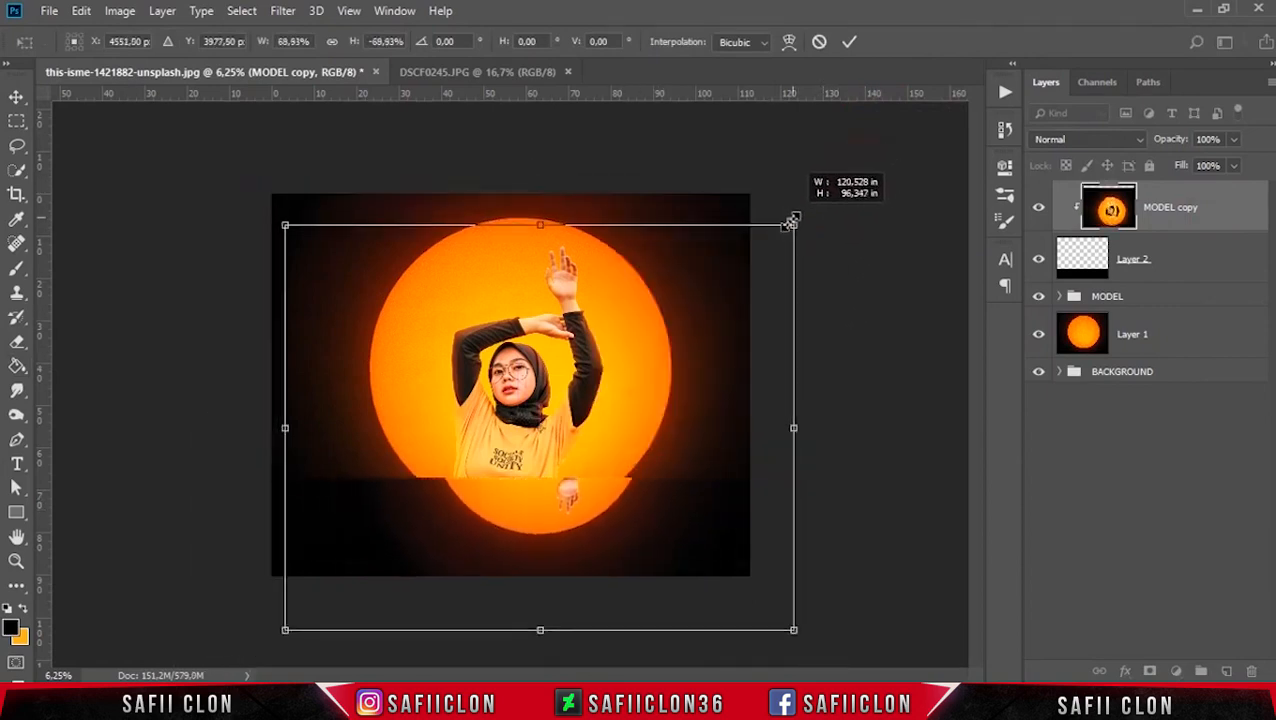
# Resize the flipped MODEL copy to about 85%, align it as a reflection under the woman and sun, and apply the transform.
pyautogui.moveTo(720, 319); pyautogui.dragTo(683, 436)
pyautogui.moveTo(763, 342); pyautogui.dragTo(826, 292)
pyautogui.moveTo(595, 524); pyautogui.dragTo(604, 538)
pyautogui.moveTo(837, 306); pyautogui.dragTo(866, 285)
pyautogui.moveTo(607, 530); pyautogui.dragTo(607, 519)
pyautogui.moveTo(866, 274); pyautogui.dragTo(847, 290)
pyautogui.moveTo(597, 535); pyautogui.dragTo(587, 524)
pyautogui.moveTo(840, 273); pyautogui.dragTo(826, 285)
pyautogui.moveTo(592, 515); pyautogui.dragTo(609, 541)
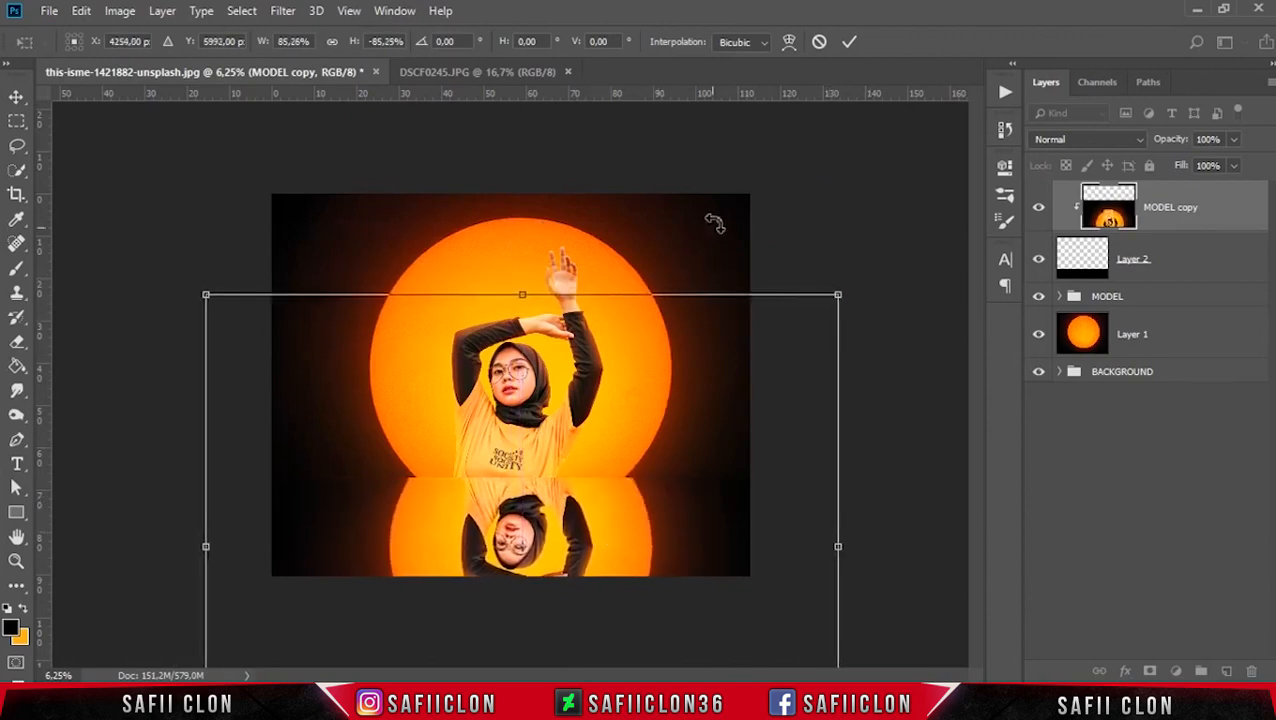
pyautogui.click(849, 43)
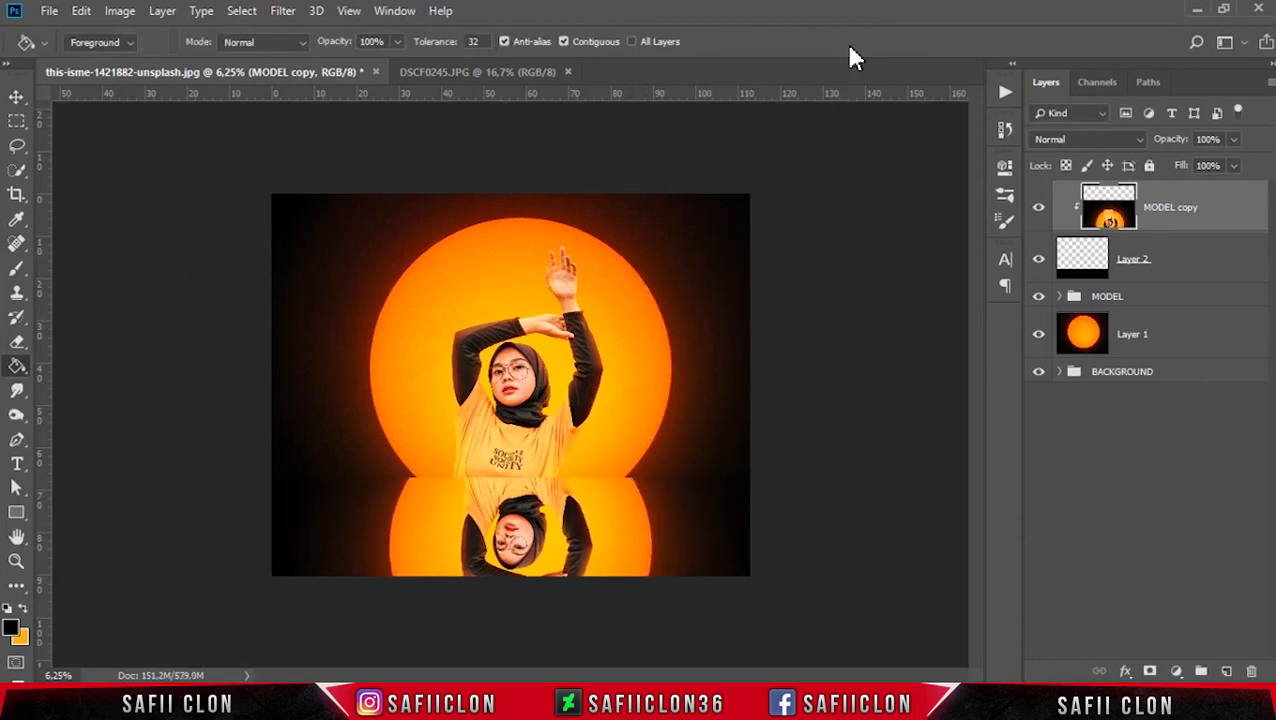
# Group the MODEL copy layer and Layer 2 under the name 1, and merge that group into a single layer.
pyautogui.keyDown('shift'); pyautogui.click(1180, 263); pyautogui.keyUp('shift')
pyautogui.rightClick(1180, 250)
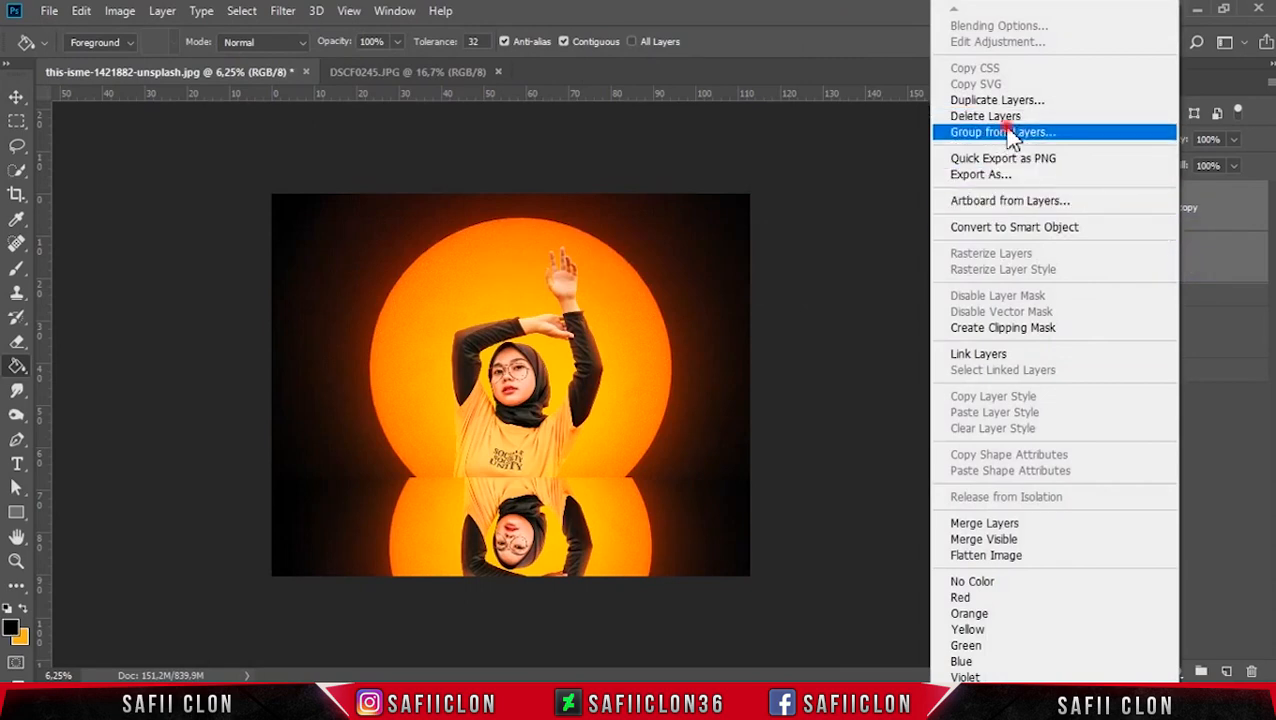
pyautogui.click(1012, 138)
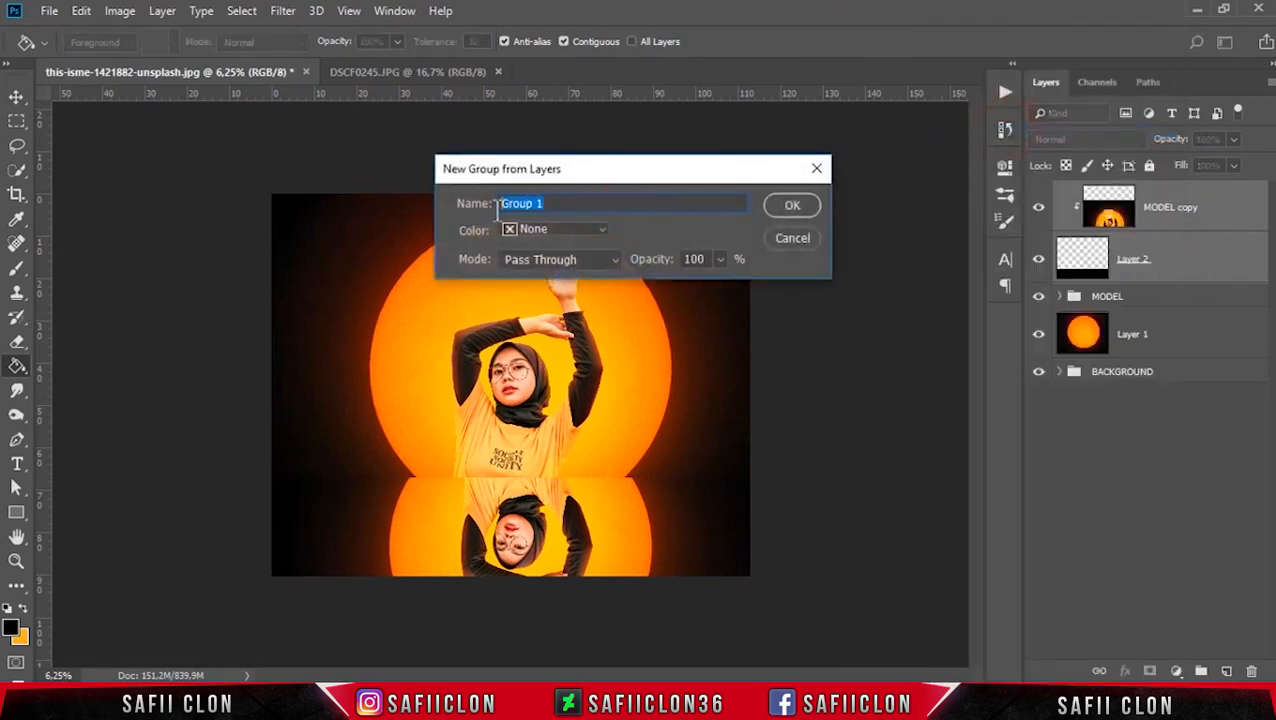
pyautogui.write('1')
pyautogui.click(790, 206)
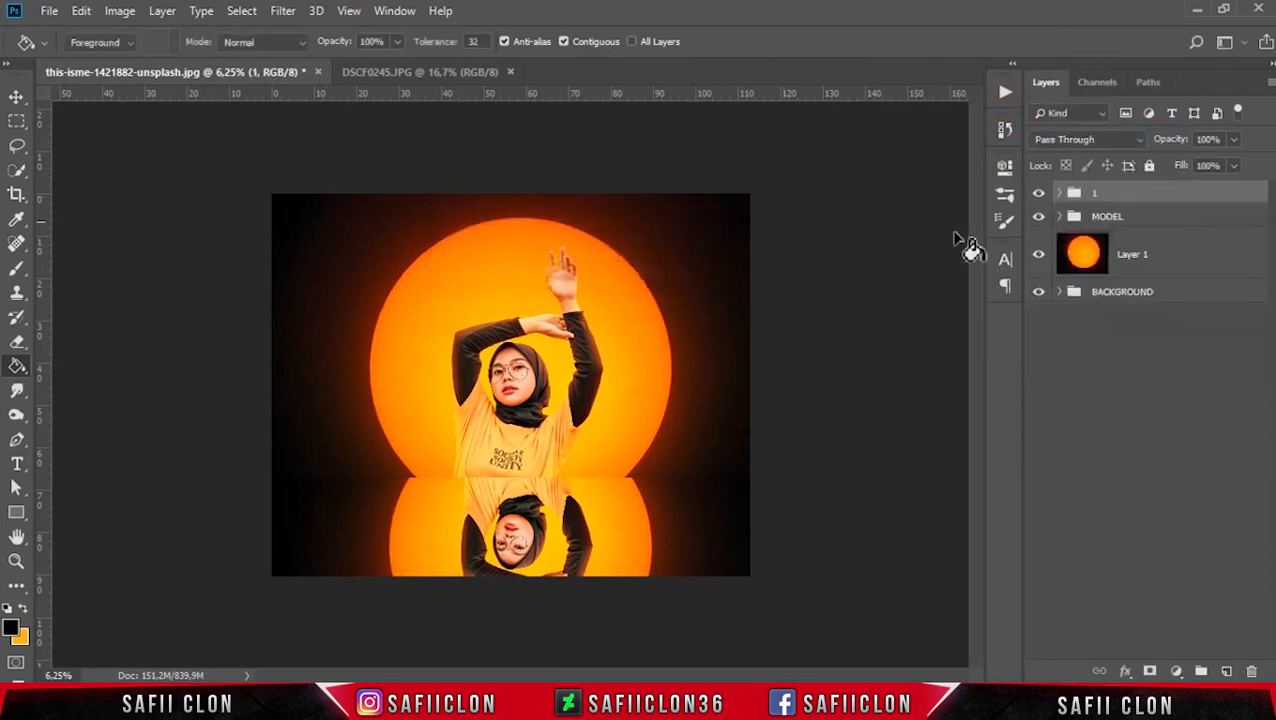
pyautogui.rightClick(1135, 199)
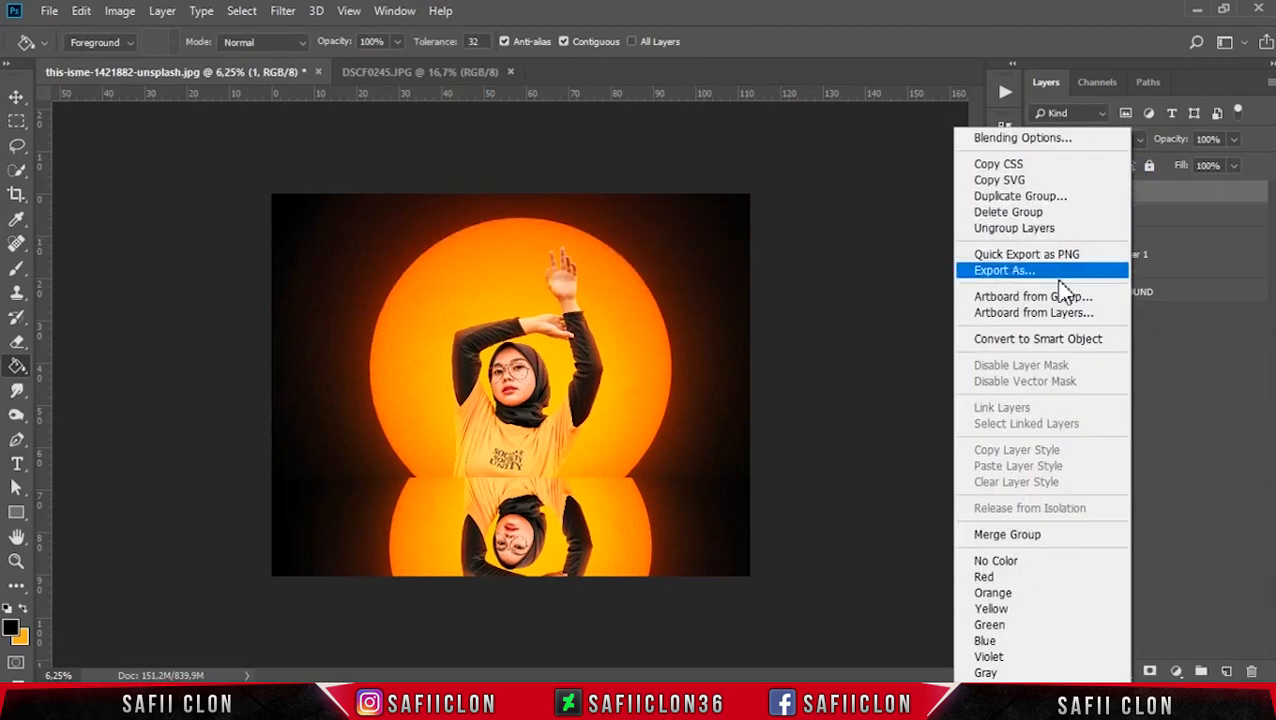
pyautogui.click(1018, 545)
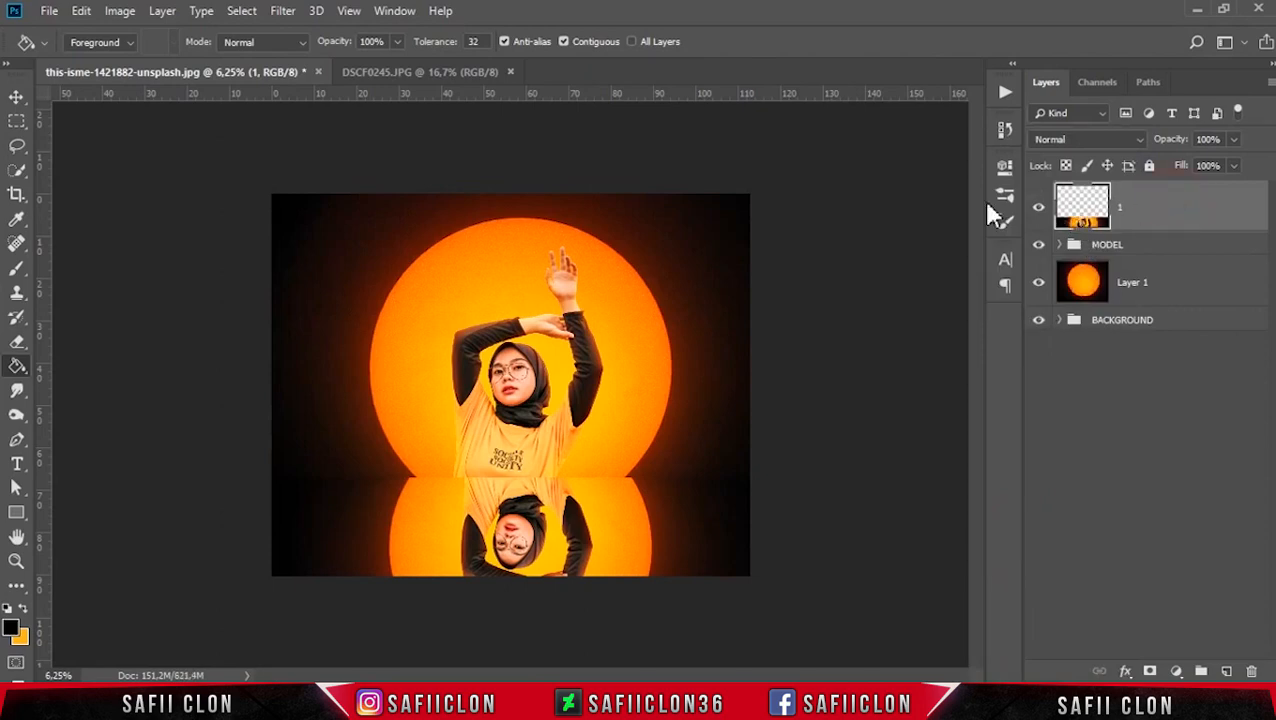
# Apply a Motion Blur at a 0° angle to the reflection on layer 1.
pyautogui.click(281, 14)
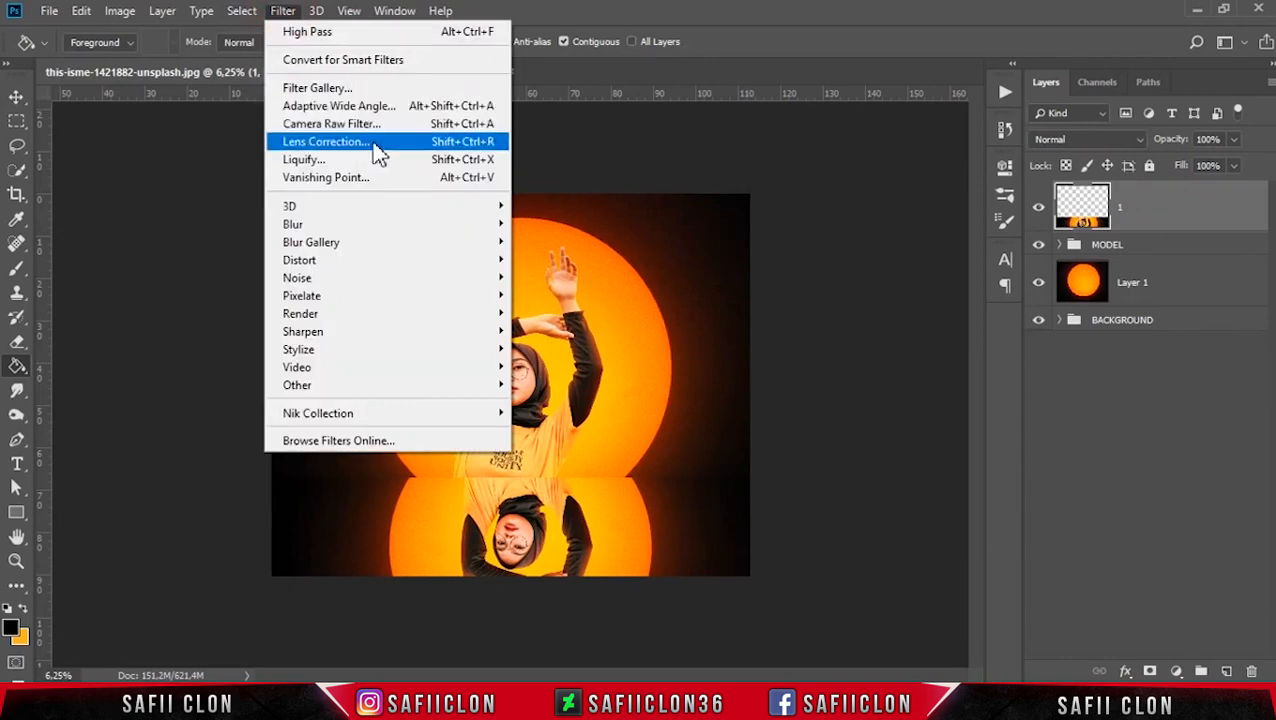
pyautogui.moveTo(410, 232)
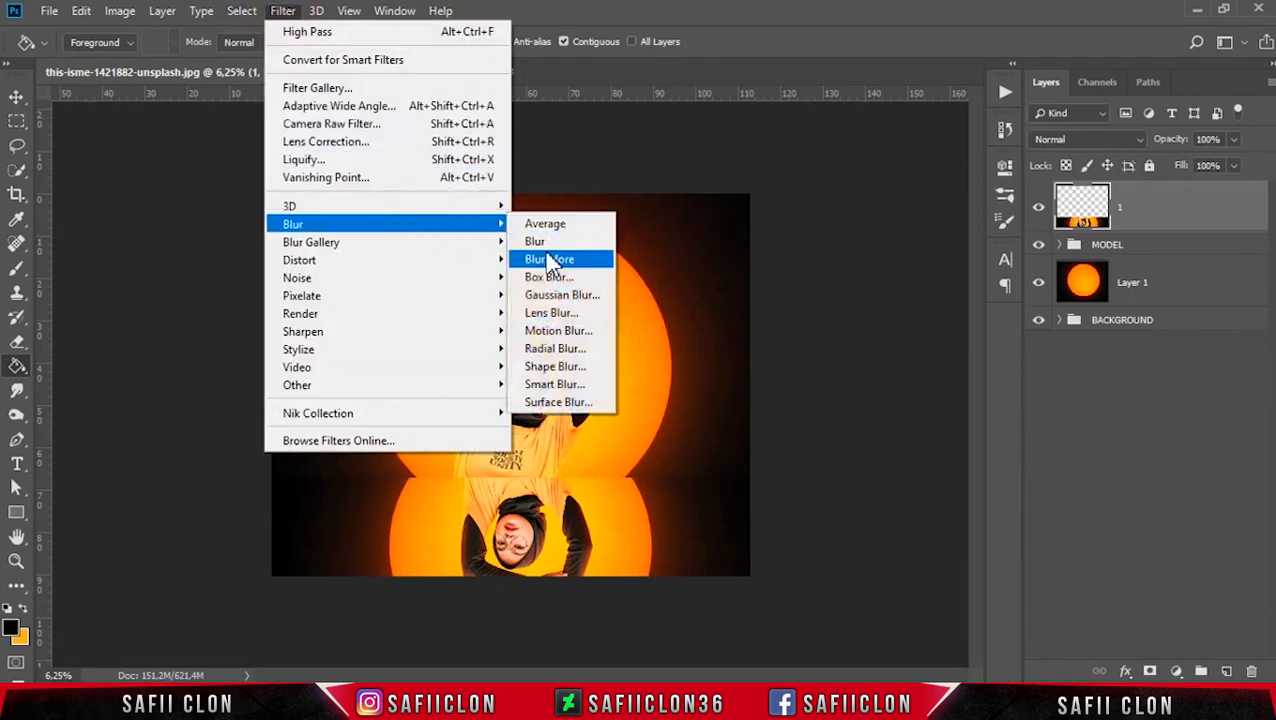
pyautogui.click(552, 330)
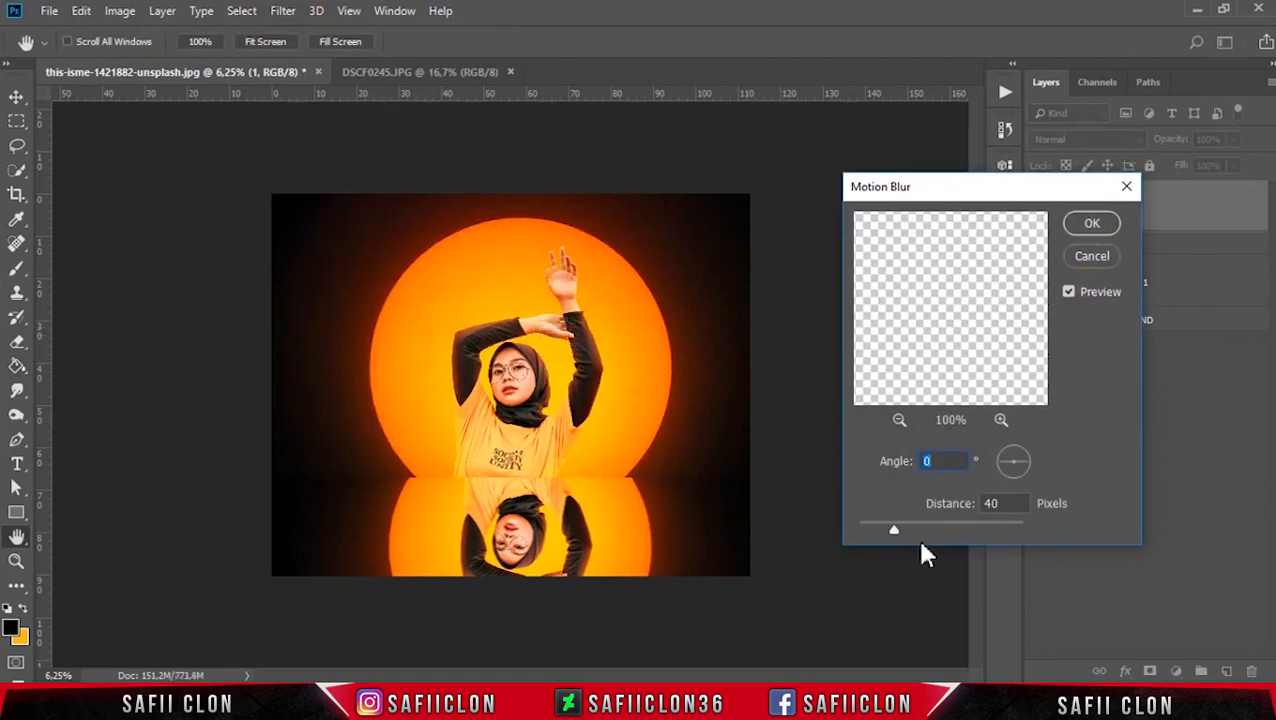
pyautogui.hotkey('ctrl', '+')
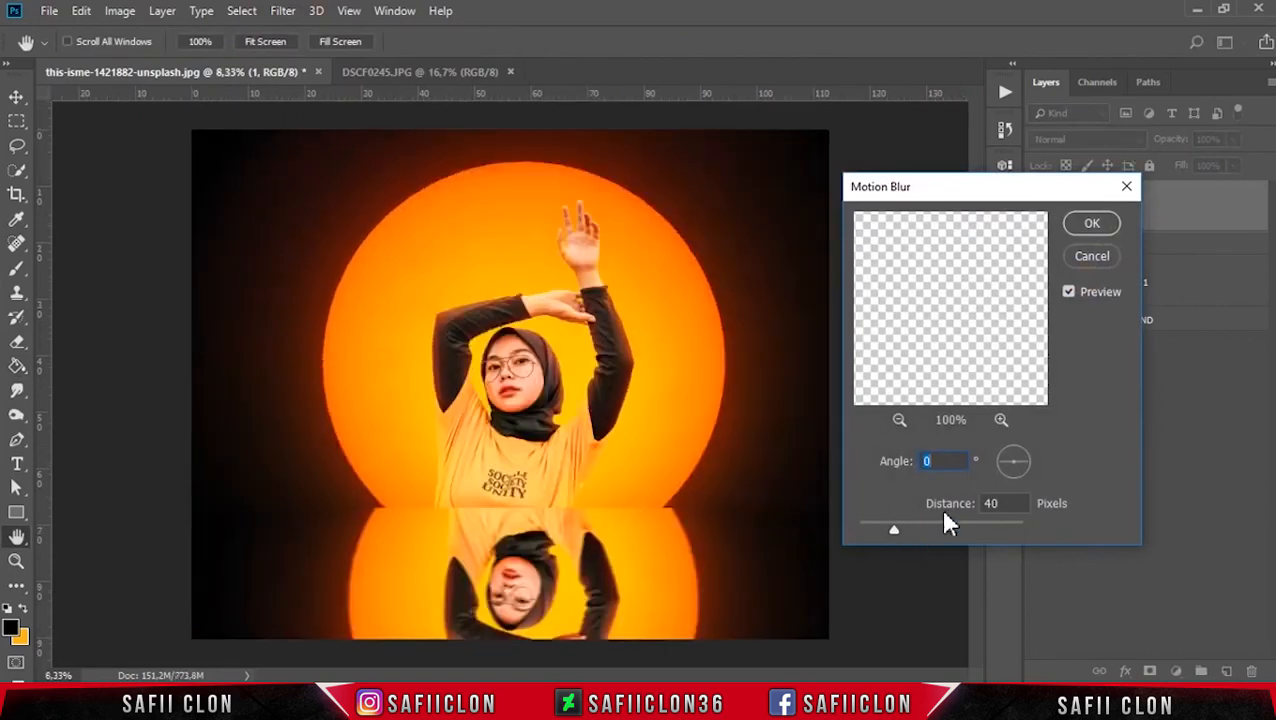
pyautogui.moveTo(910, 530); pyautogui.dragTo(902, 531)
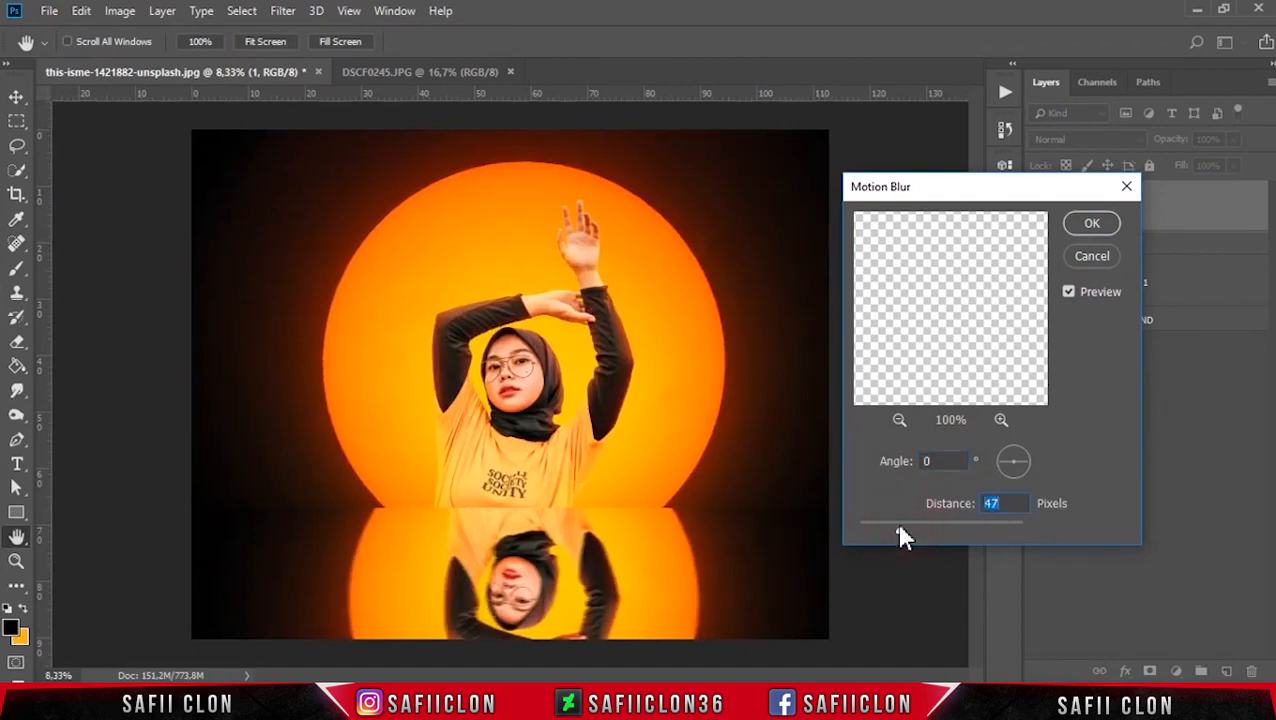
pyautogui.moveTo(898, 530); pyautogui.dragTo(893, 526)
pyautogui.click(1092, 223)
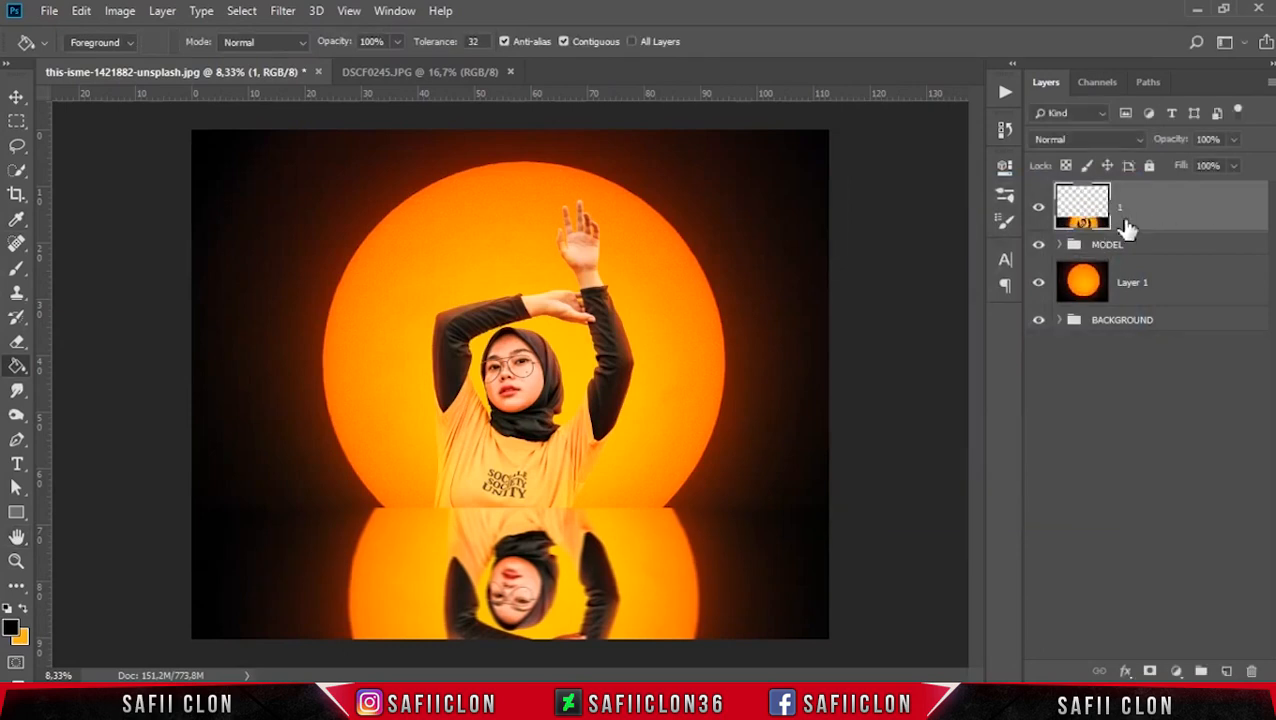
# Open Wave.jpg from the Orange folder and unlock its Background layer.
pyautogui.click(51, 14)
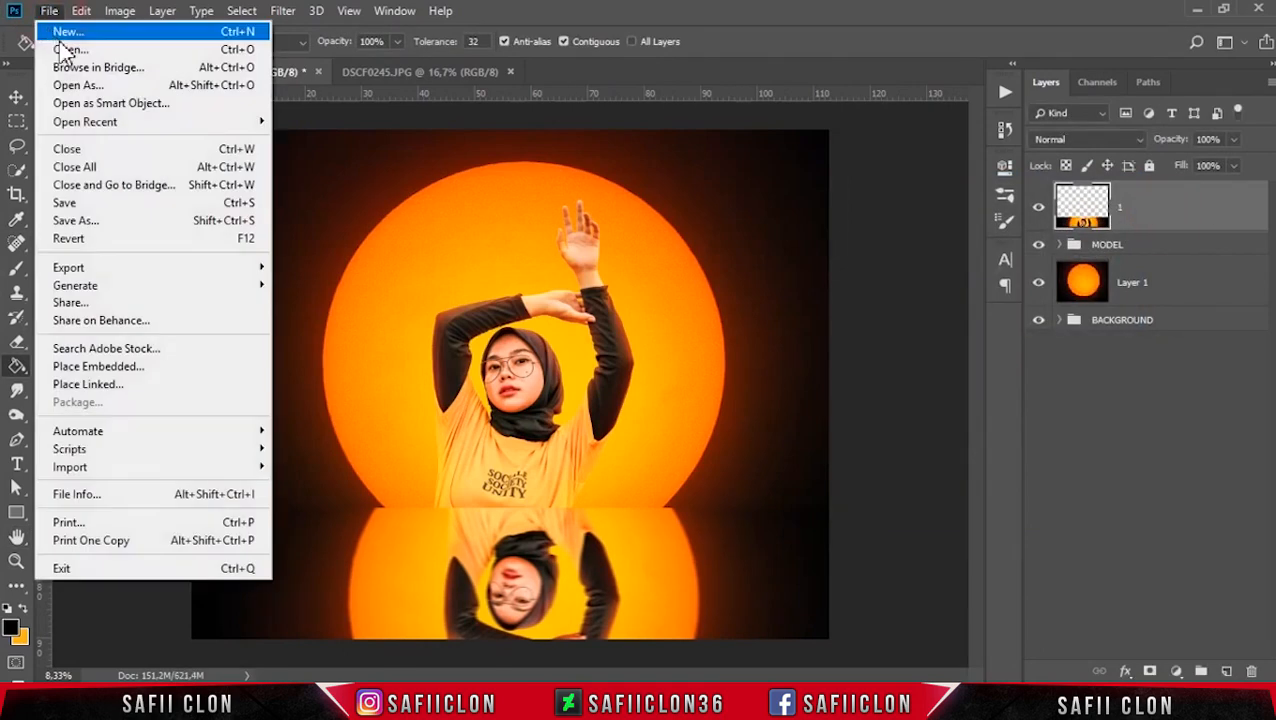
pyautogui.click(72, 48)
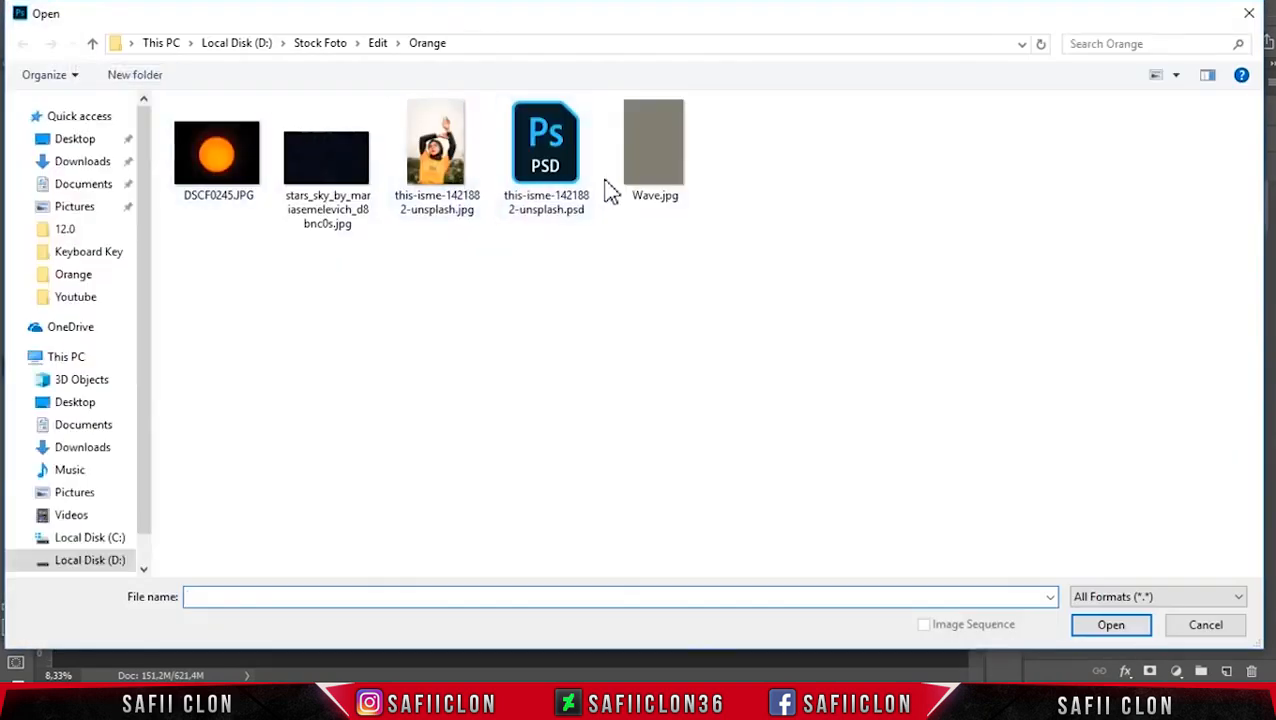
pyautogui.click(658, 148)
pyautogui.click(1111, 625)
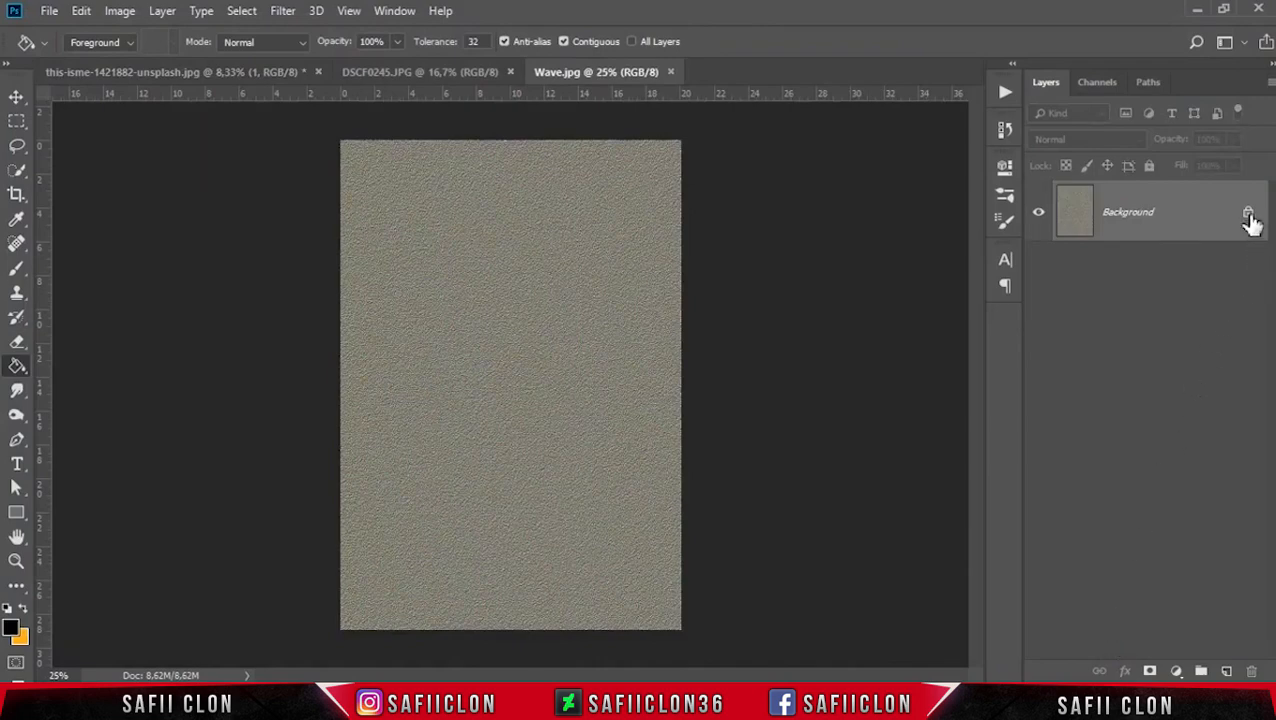
pyautogui.click(1248, 216)
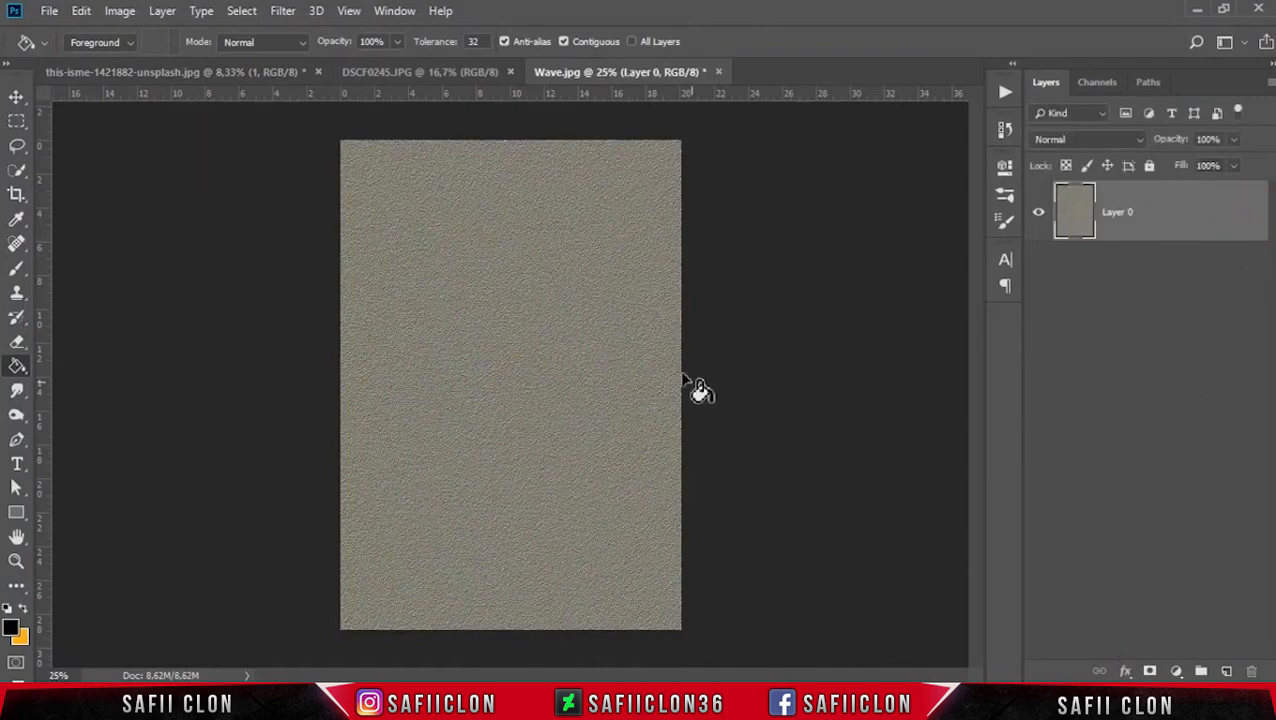
# Start a Perspective transform on the wave texture and widen its bottom edge to about 556%.
pyautogui.hotkey('ctrl', '-')
pyautogui.hotkey('ctrl', '-')
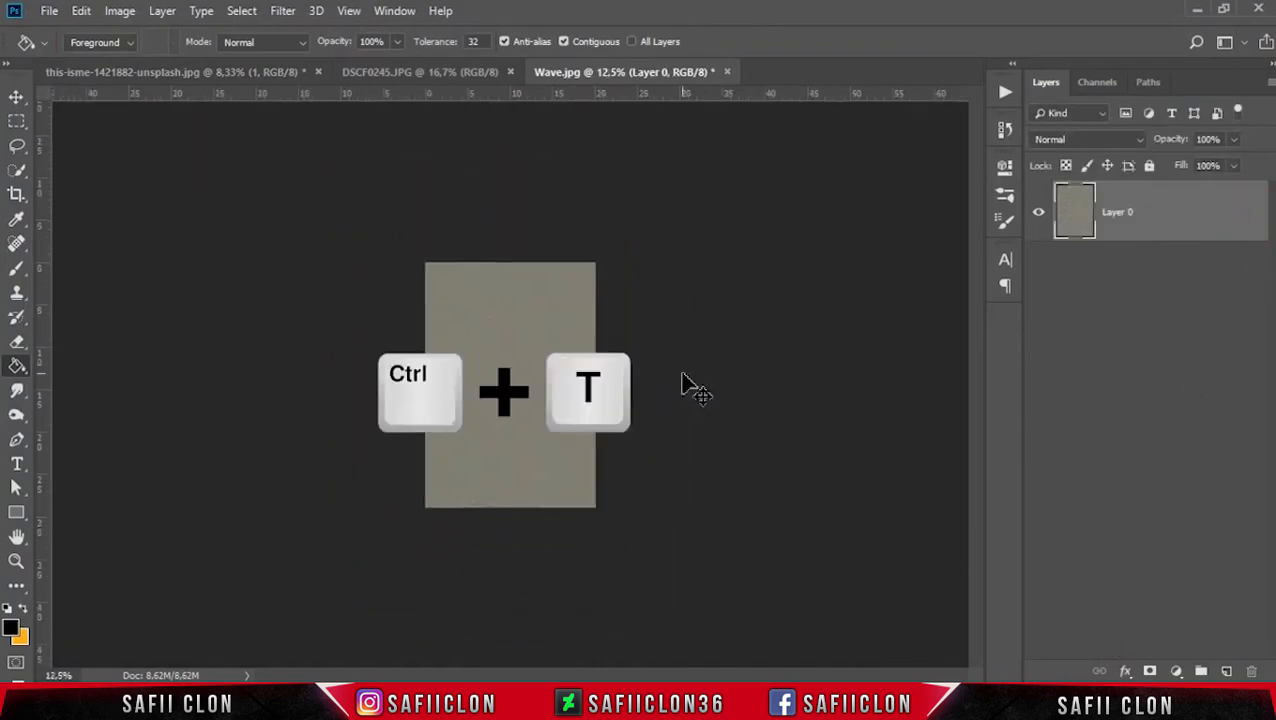
pyautogui.hotkey('ctrl', 't')
pyautogui.rightClick(500, 337)
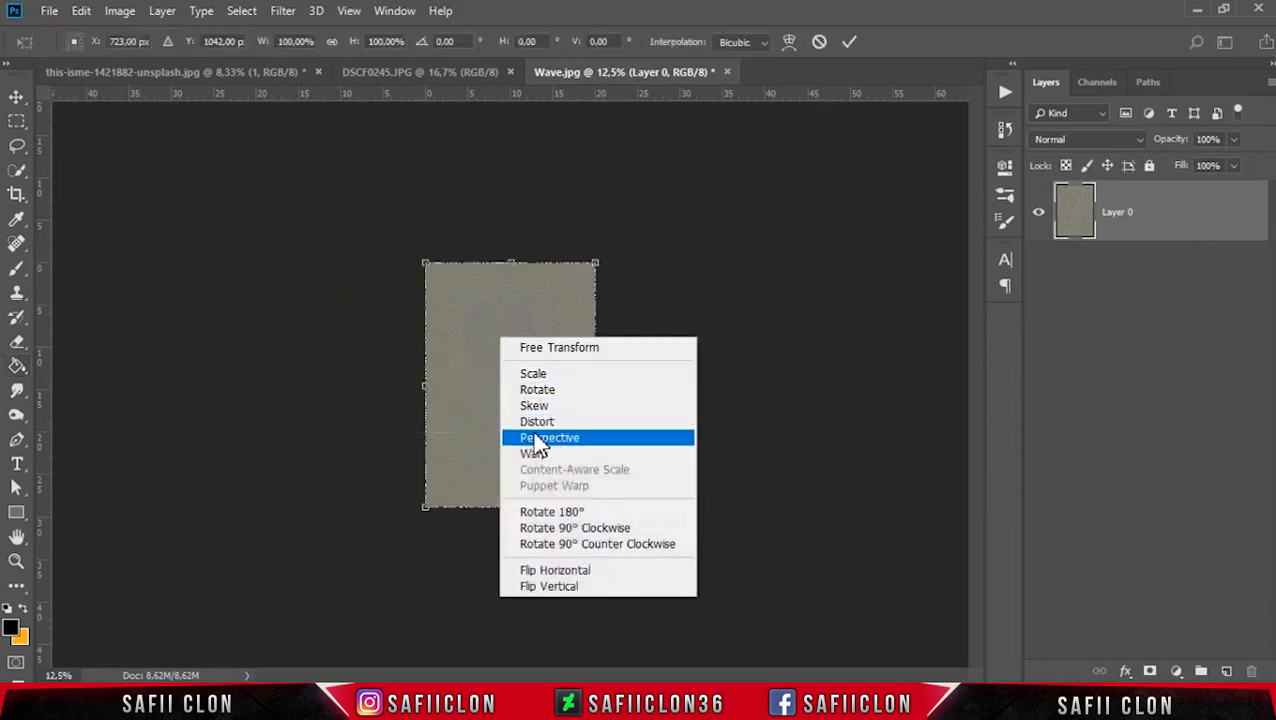
pyautogui.click(546, 440)
pyautogui.moveTo(595, 507); pyautogui.dragTo(941, 500)
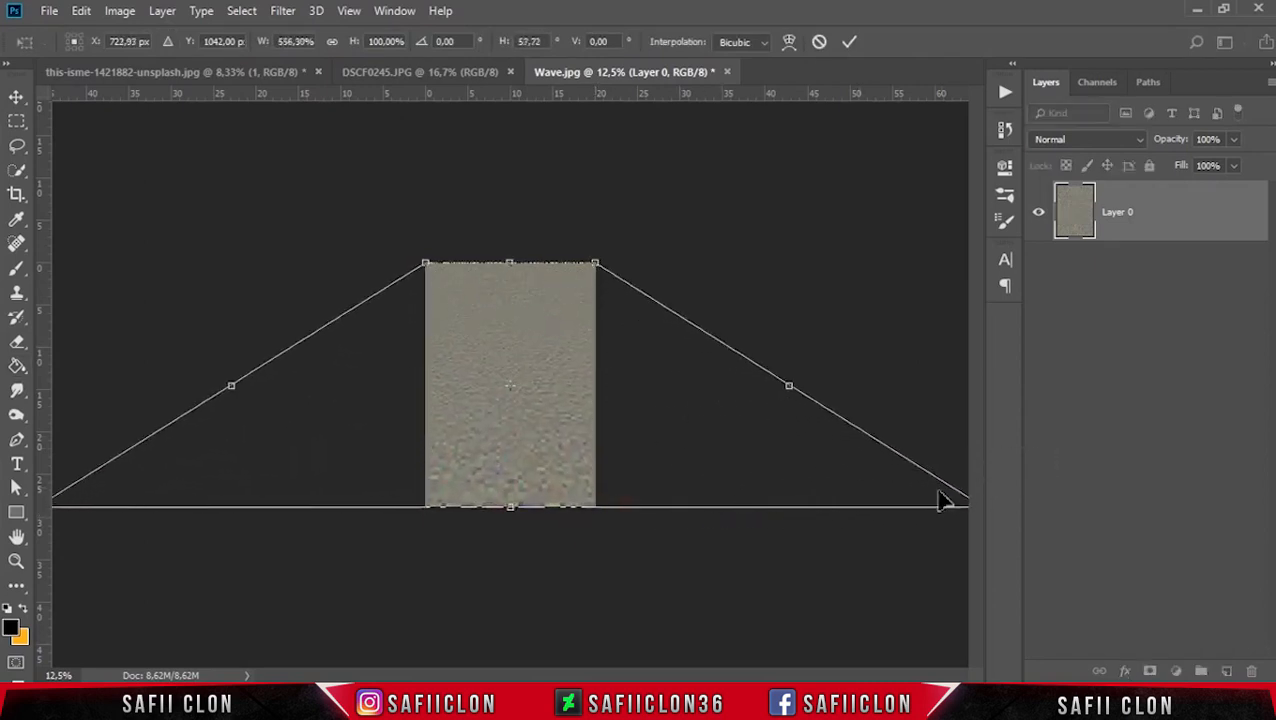
# Widen the bottom edge of the wave texture's perspective to about 1602% and apply the transform.
pyautogui.hotkey('ctrl', '-')
pyautogui.hotkey('ctrl', '-')
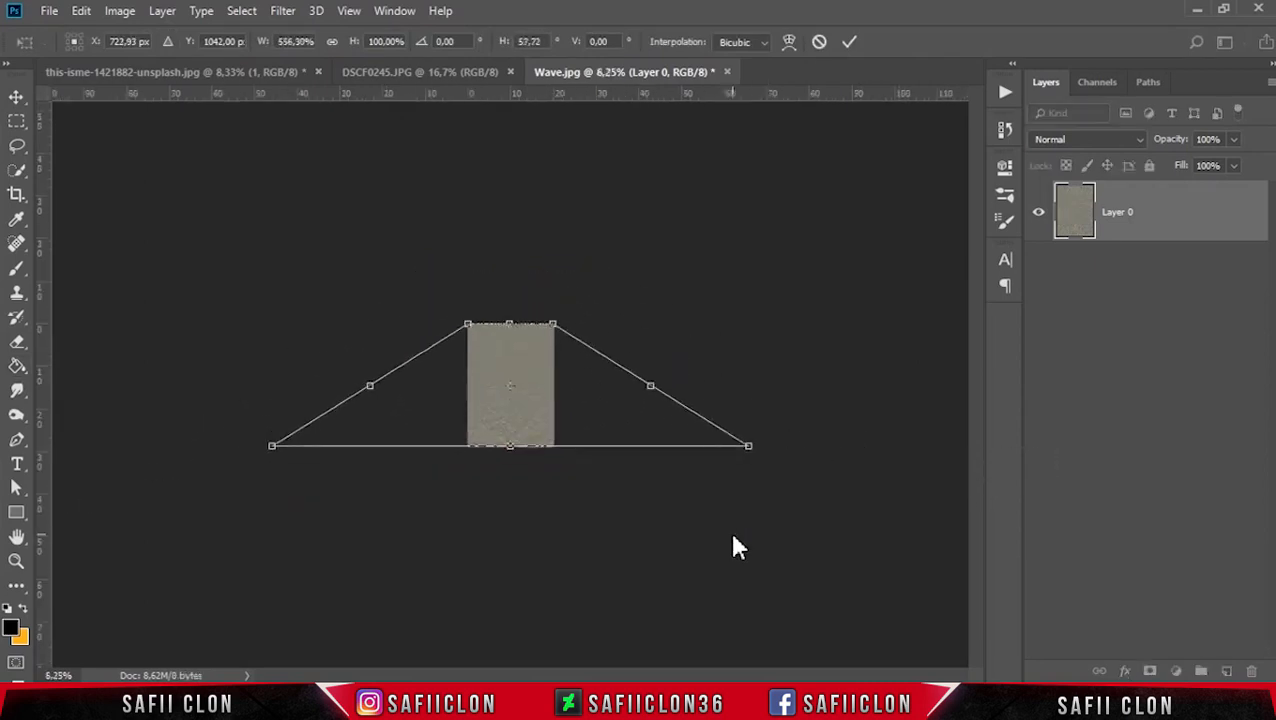
pyautogui.moveTo(748, 446); pyautogui.dragTo(971, 446)
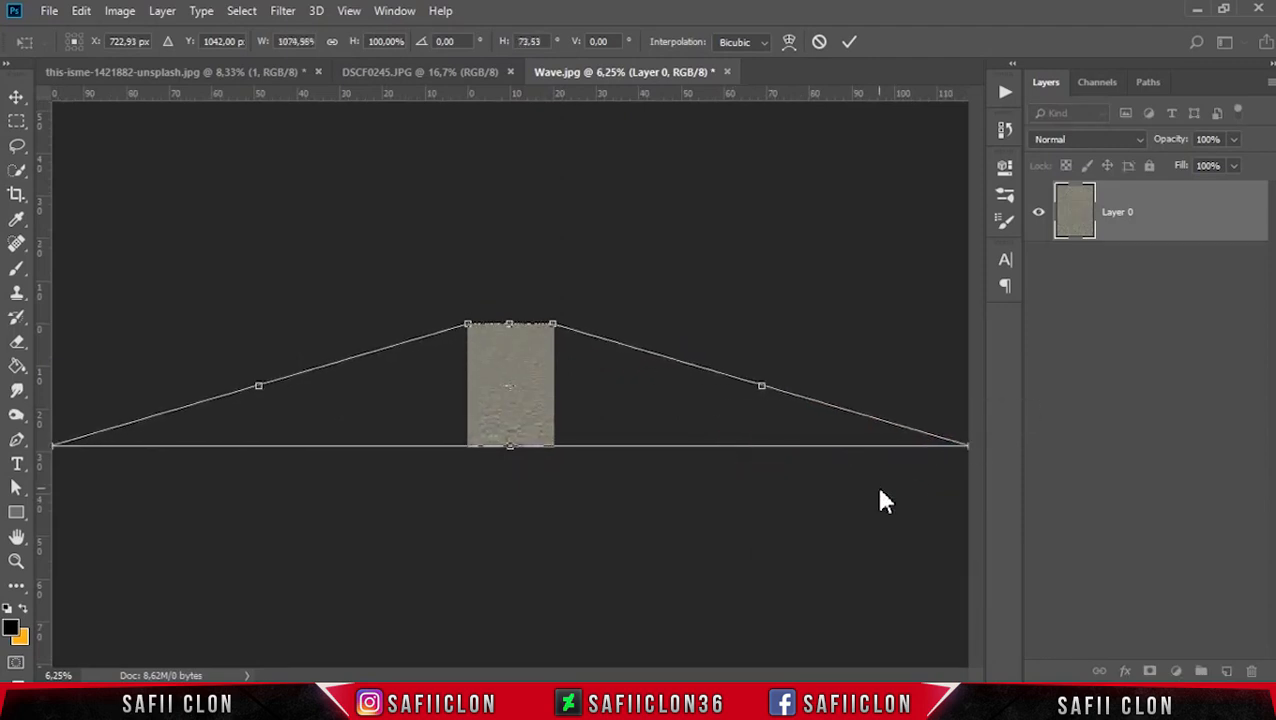
pyautogui.hotkey('ctrl', '-')
pyautogui.hotkey('ctrl', '-')
pyautogui.moveTo(810, 428); pyautogui.dragTo(953, 428)
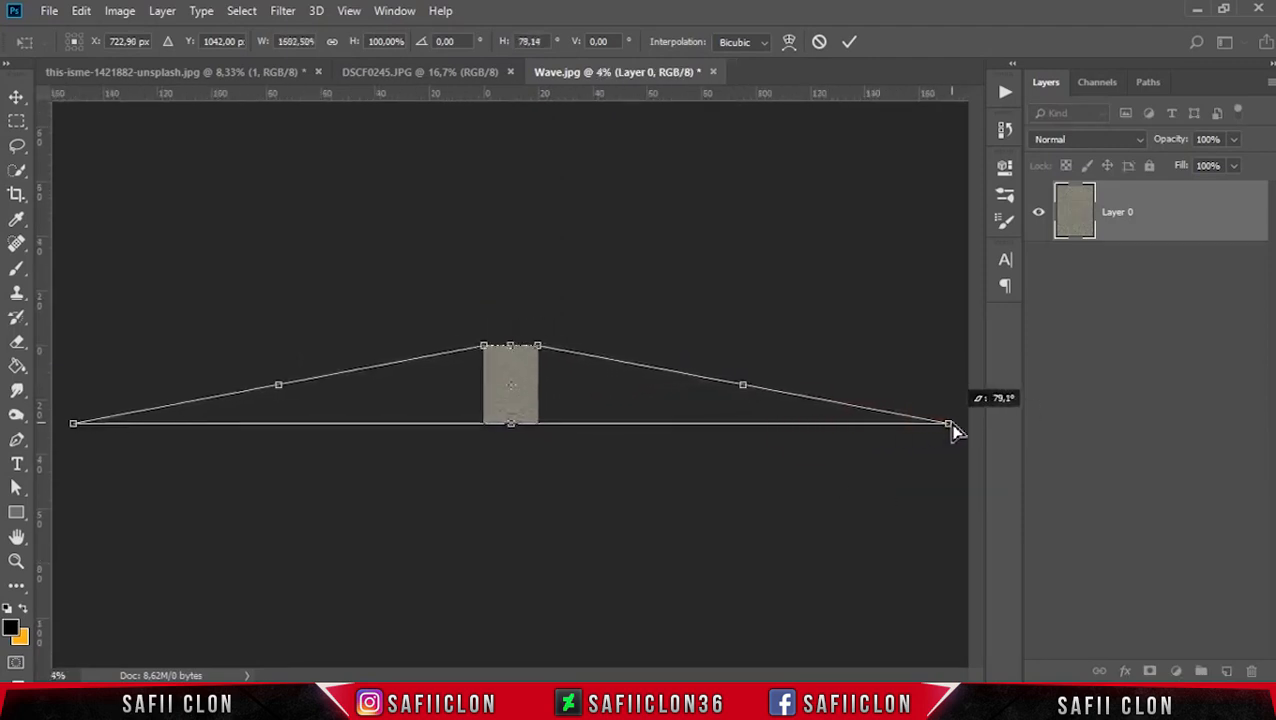
pyautogui.click(848, 44)
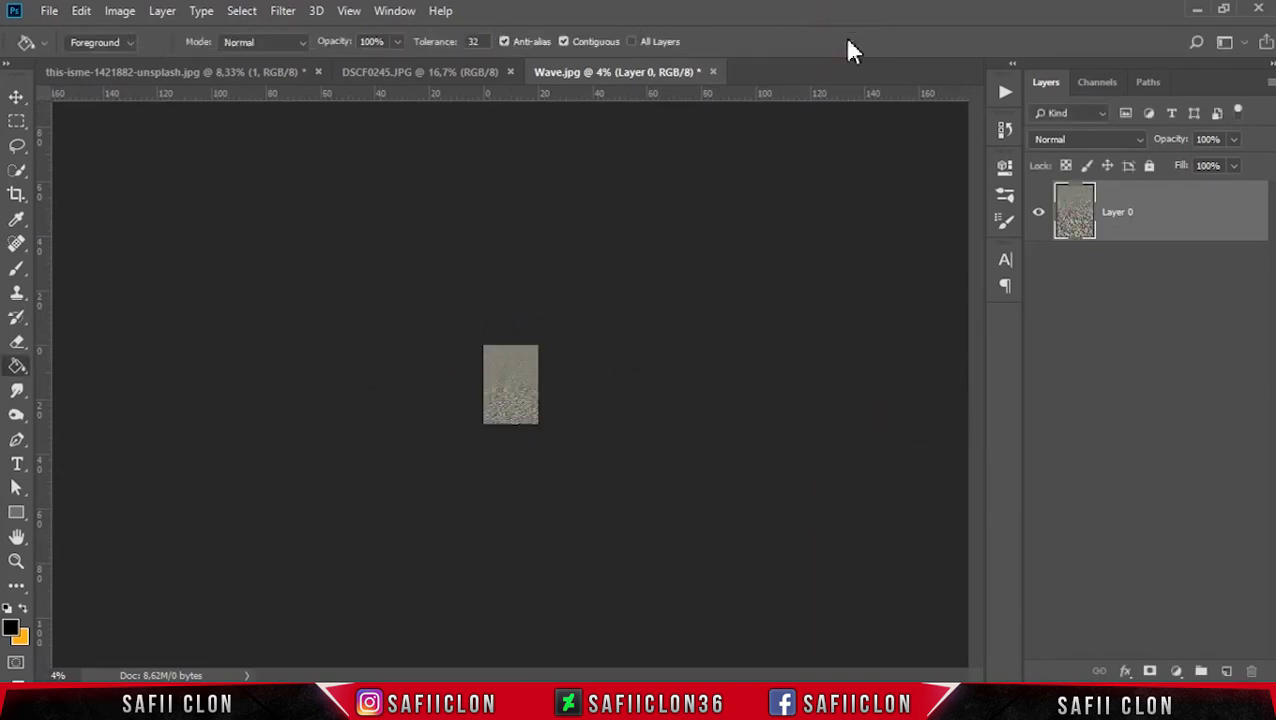
# Crop the wave texture to the existing canvas bounds with Delete Cropped Pixels enabled.
pyautogui.hotkey('ctrl', '+')
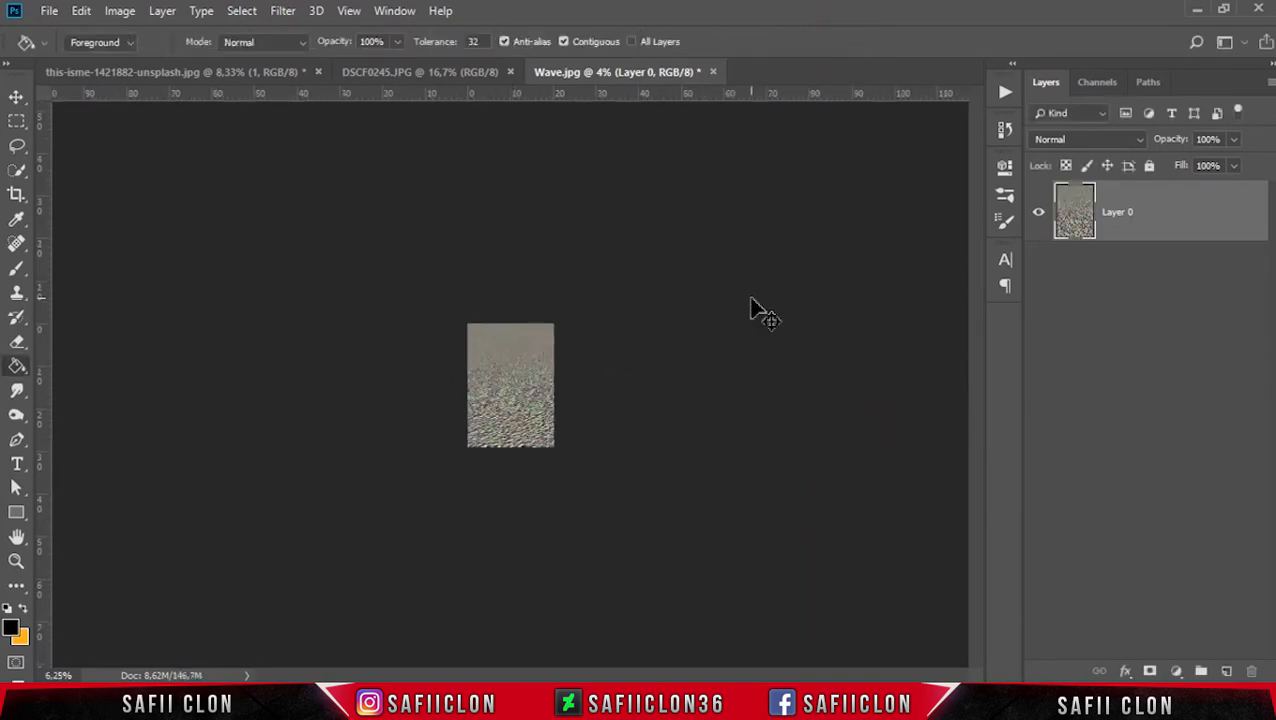
pyautogui.hotkey('ctrl', '+')
pyautogui.hotkey('ctrl', '+')
pyautogui.hotkey('ctrl', '+')
pyautogui.hotkey('ctrl', '+')
pyautogui.hotkey('ctrl', '+')
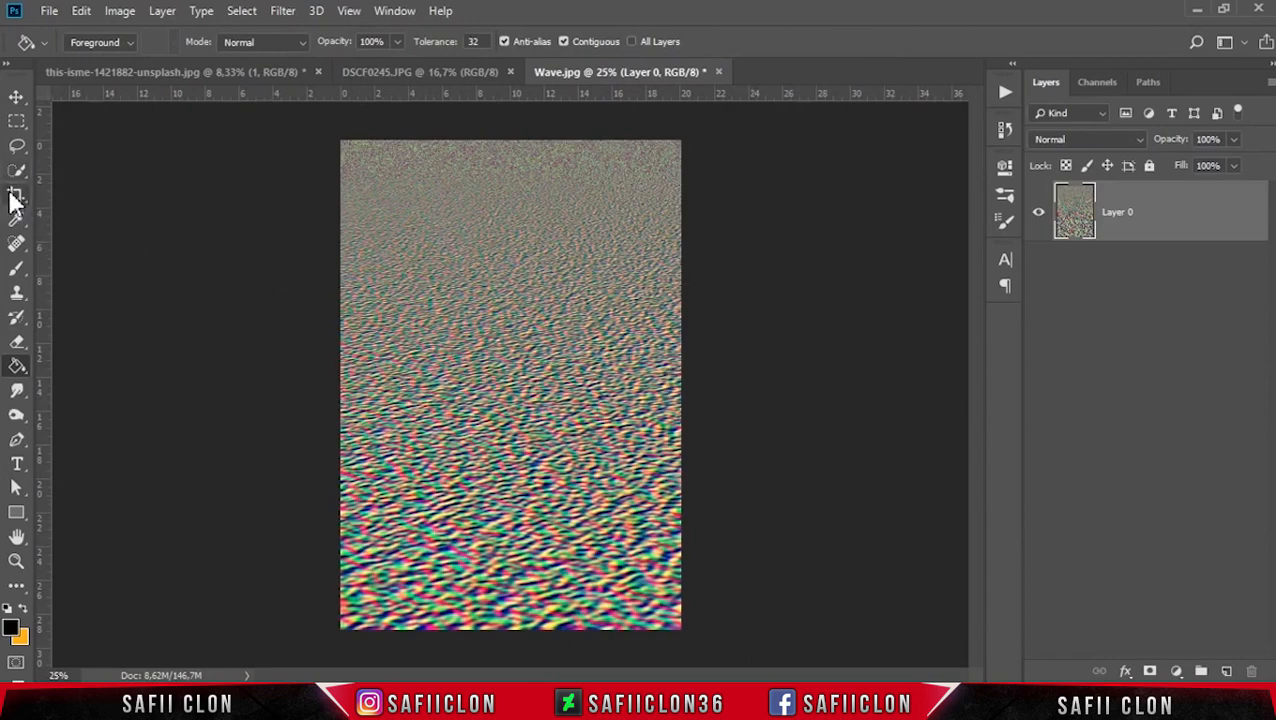
pyautogui.moveTo(18, 203); pyautogui.dragTo(20, 199)
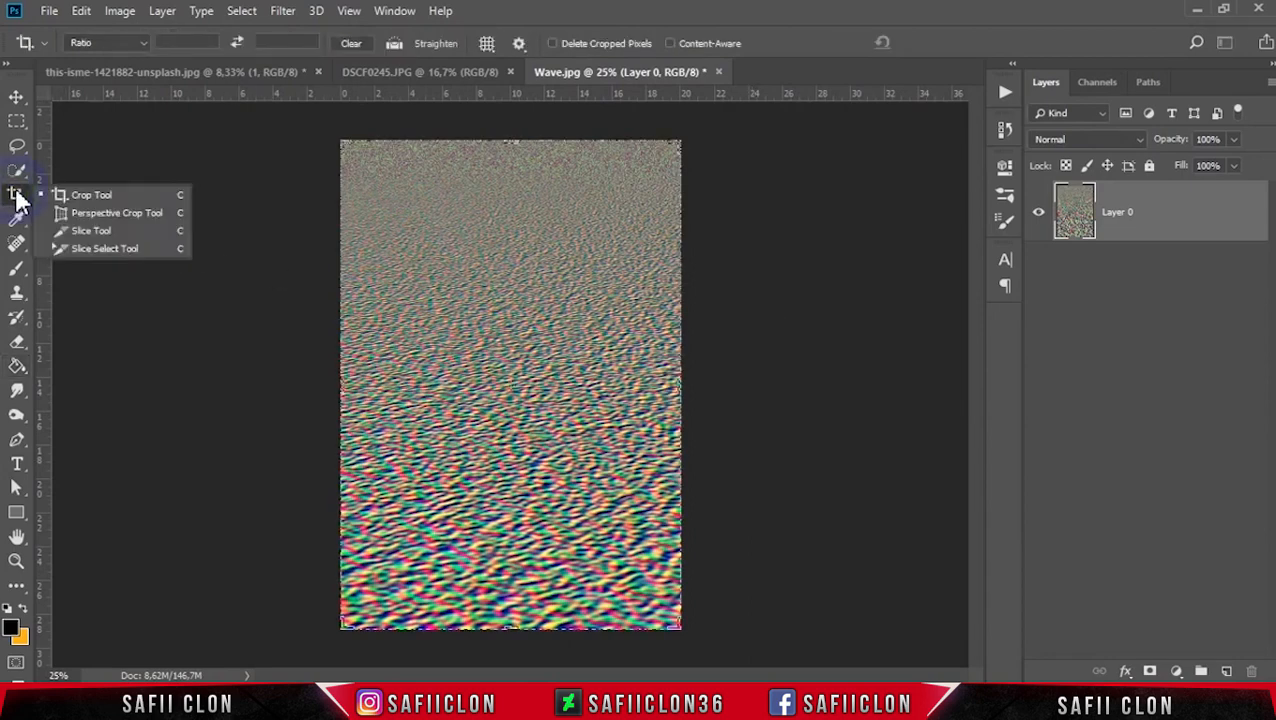
pyautogui.click(86, 196)
pyautogui.click(513, 263)
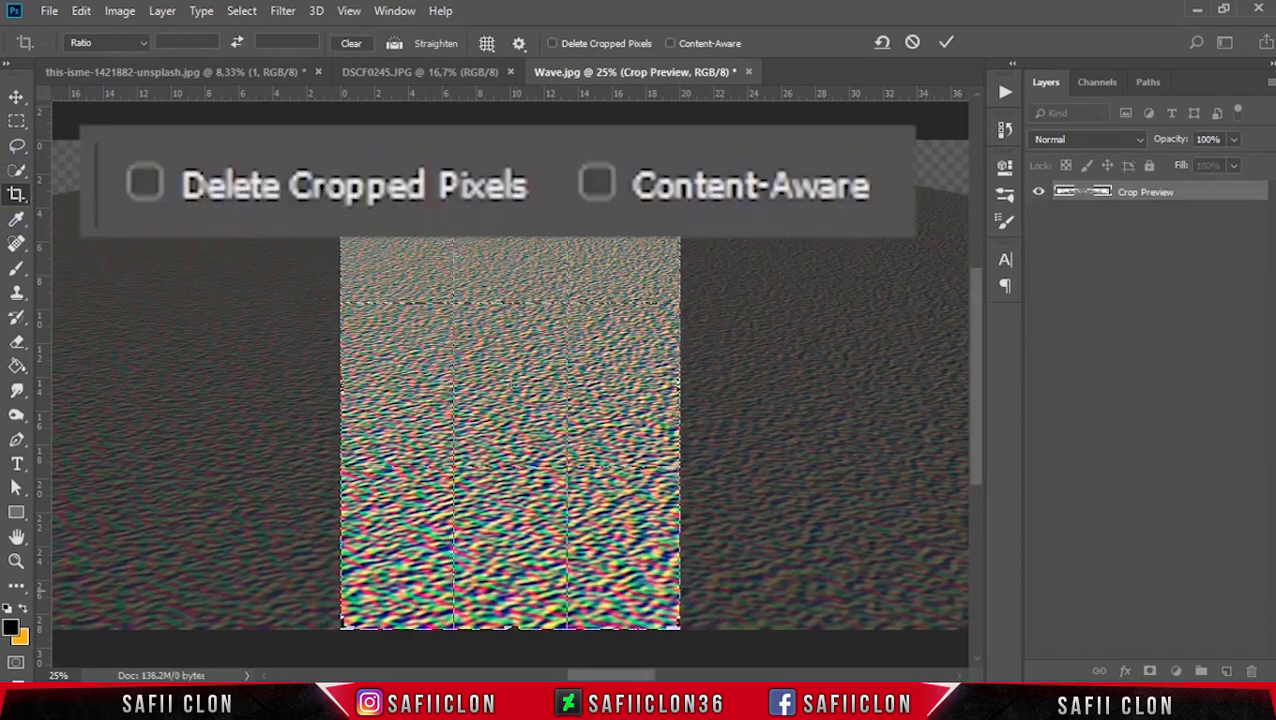
pyautogui.click(552, 44)
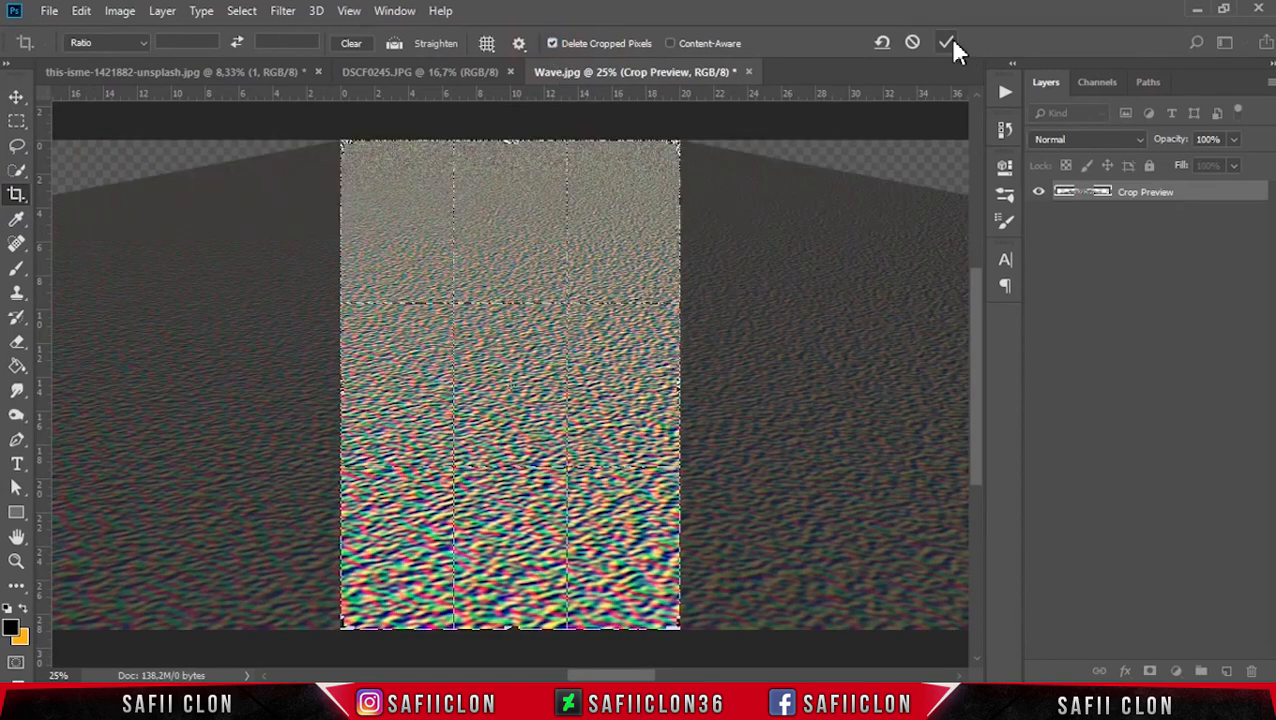
pyautogui.click(947, 42)
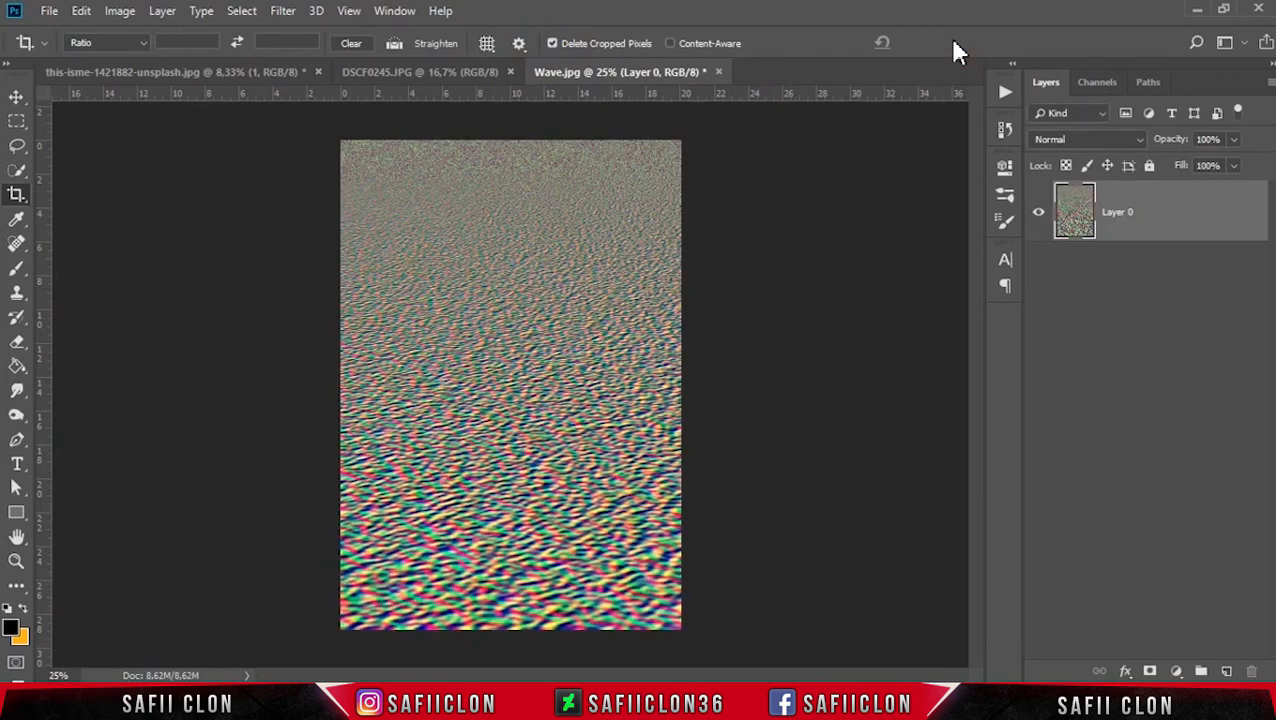
# Save the wave texture in Photoshop format as DISPLACE in the Orange folder, with Maximize Compatibility on.
pyautogui.click(15, 97)
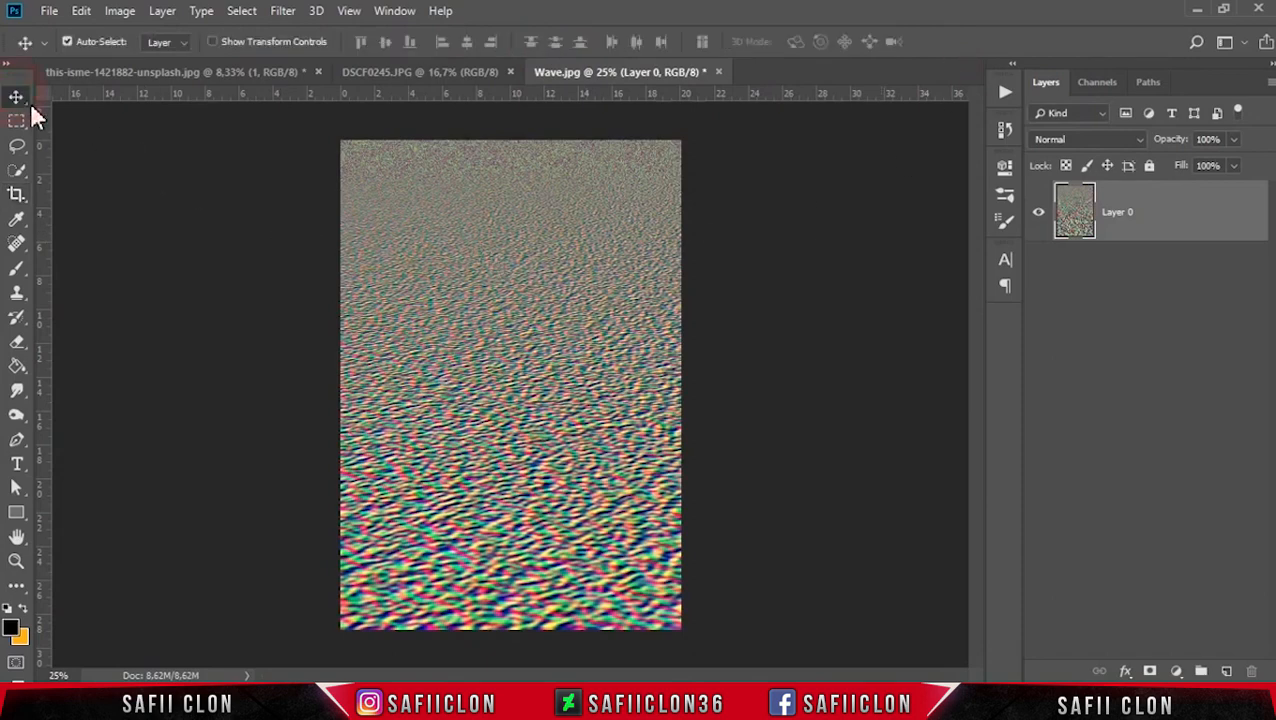
pyautogui.click(48, 11)
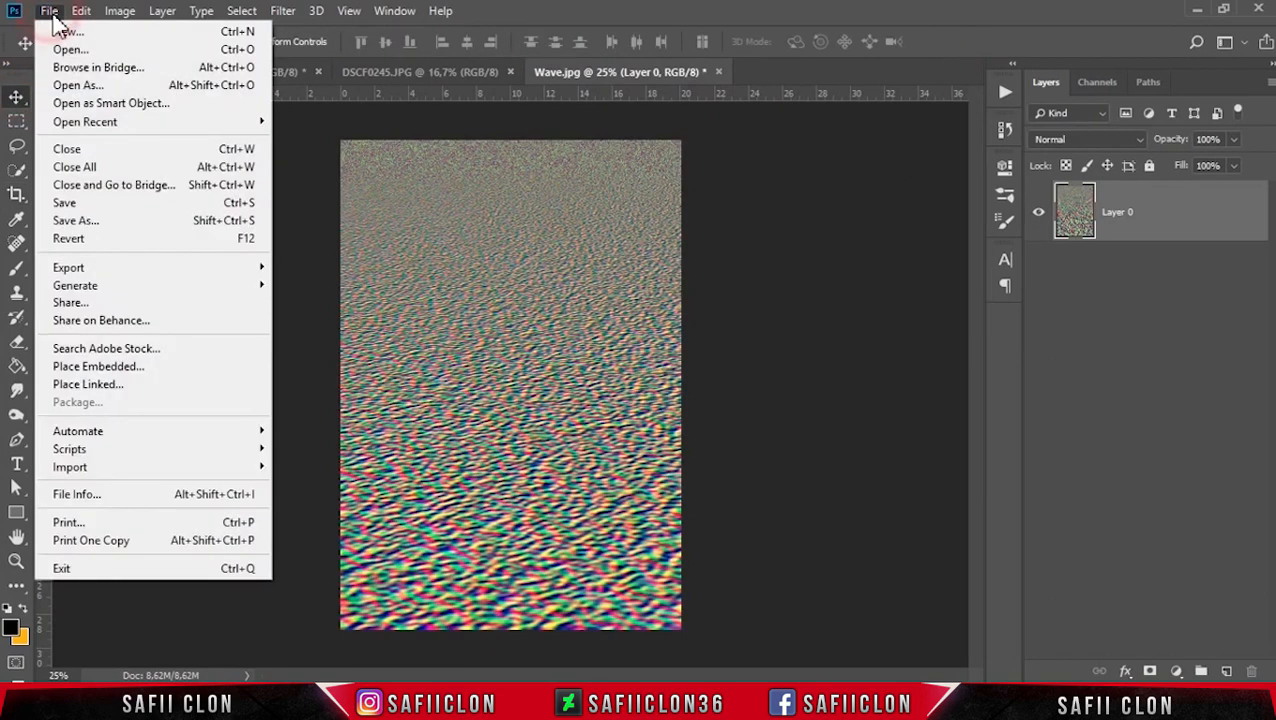
pyautogui.click(100, 224)
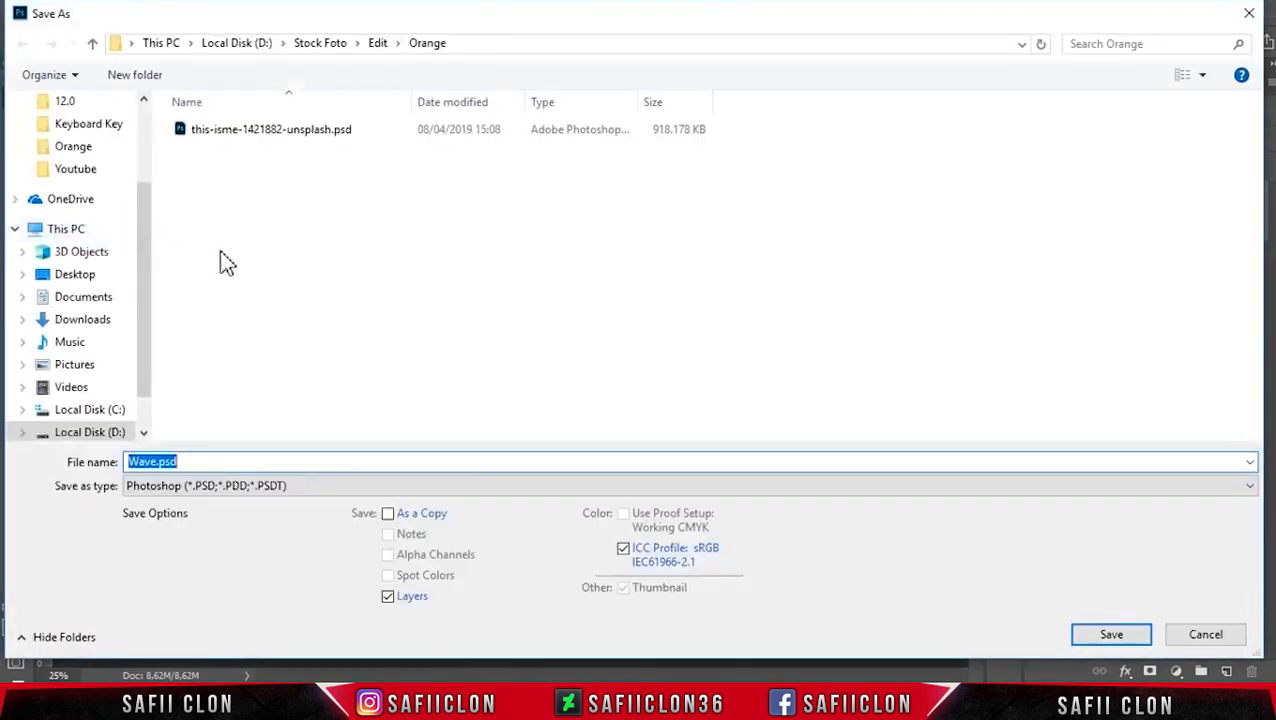
pyautogui.click(248, 461)
pyautogui.moveTo(248, 461); pyautogui.dragTo(125, 462)
pyautogui.write('DISPLACE')
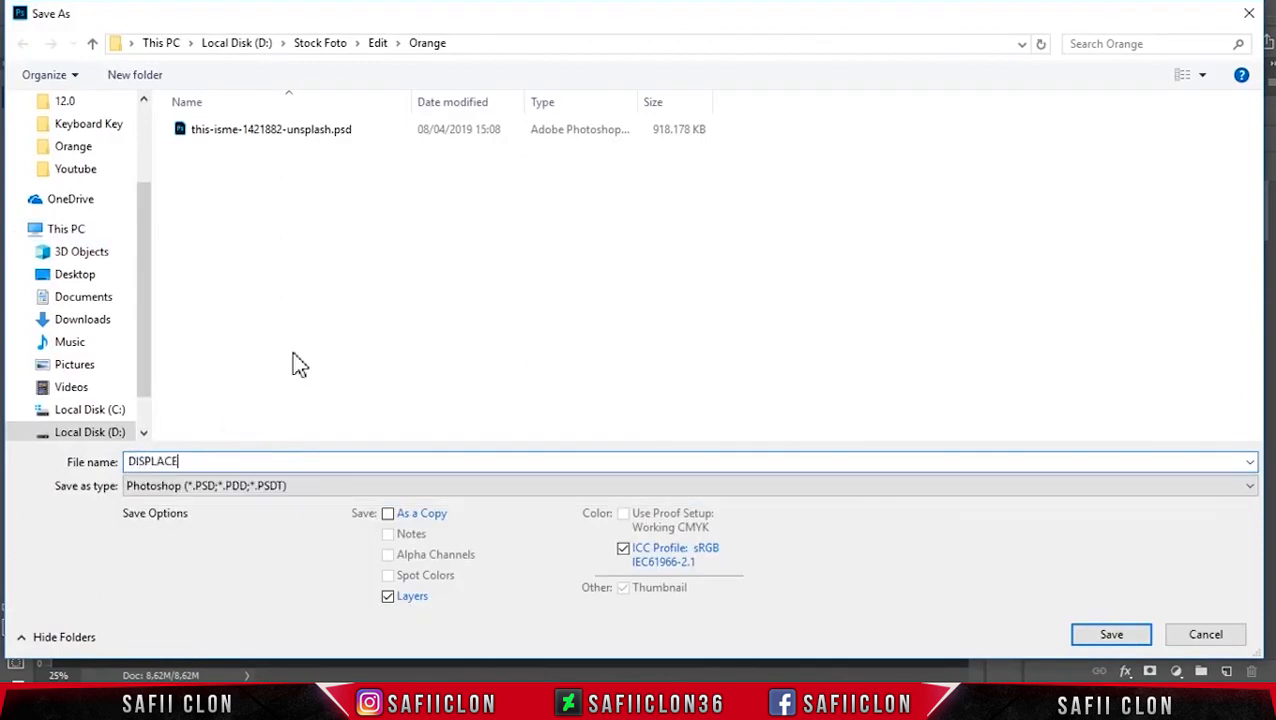
pyautogui.click(407, 486)
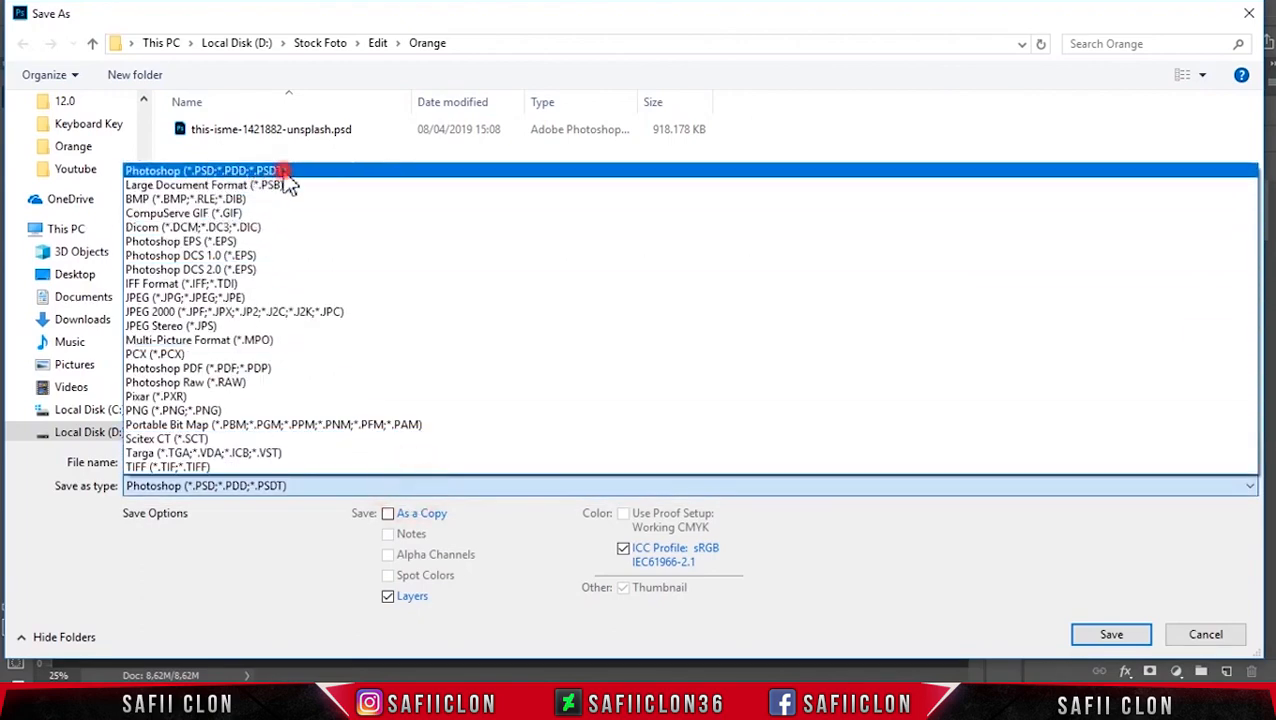
pyautogui.click(284, 172)
pyautogui.click(1118, 636)
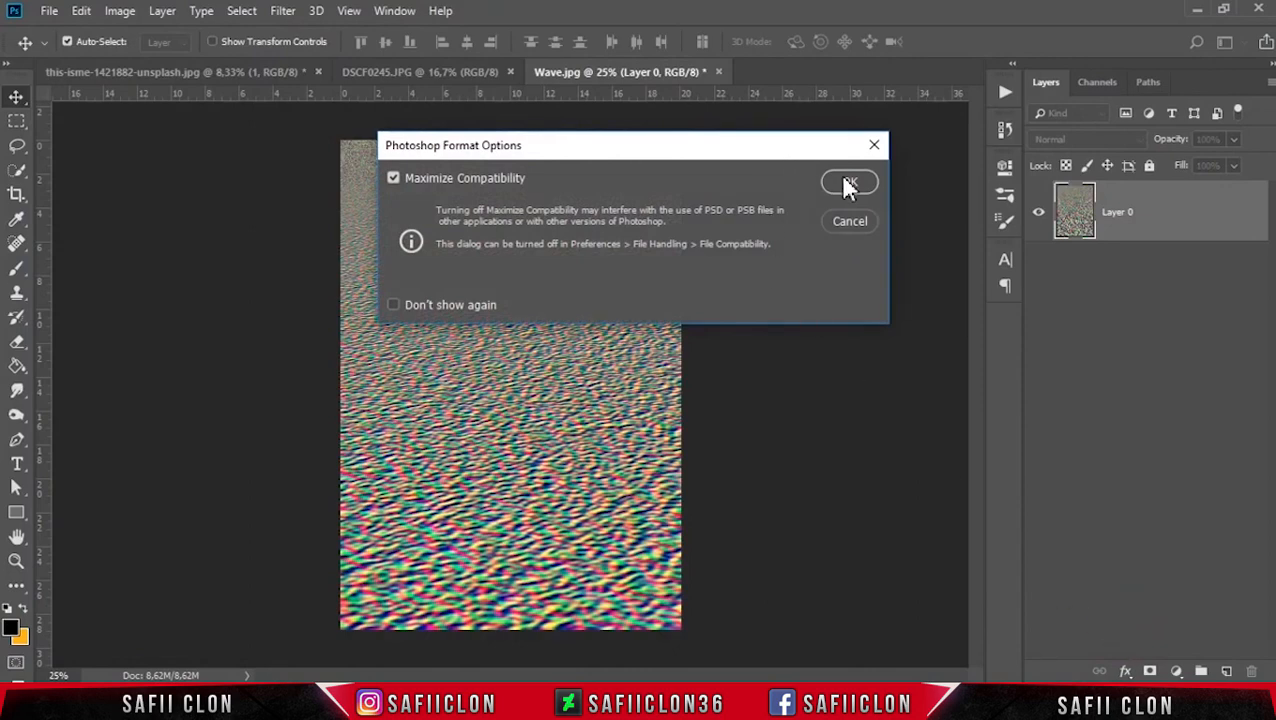
pyautogui.click(848, 184)
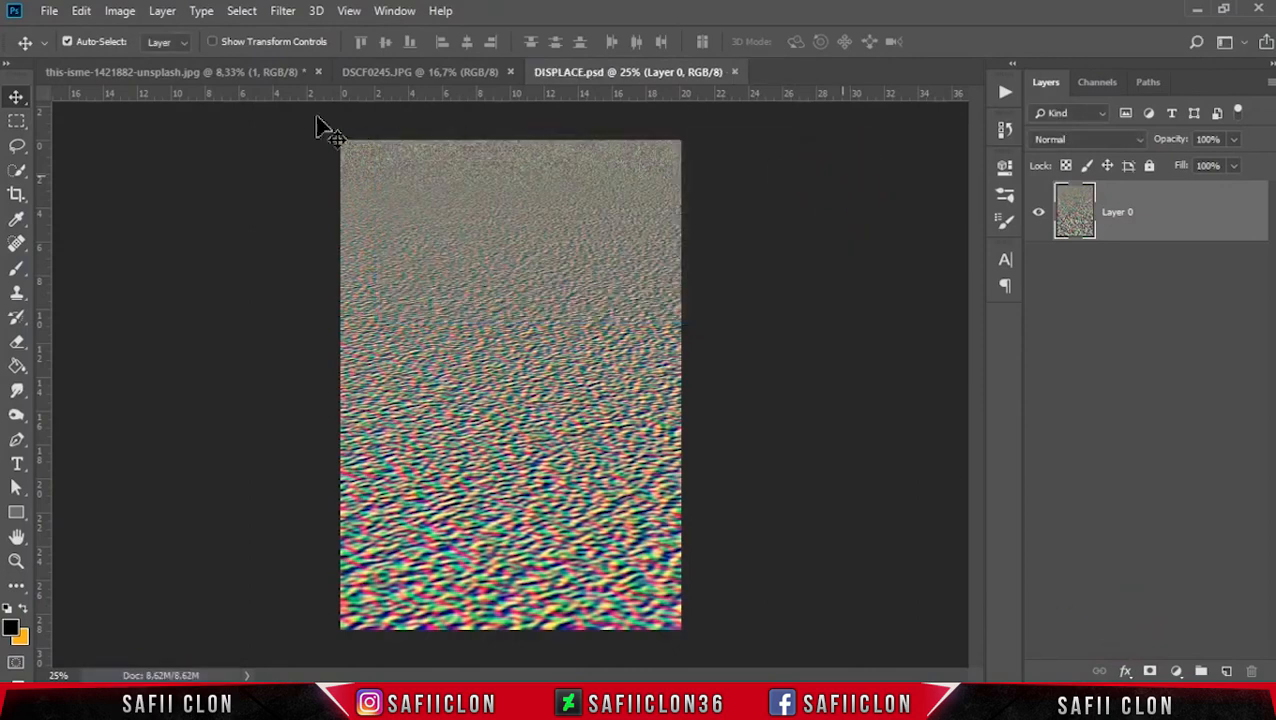
# Displace the composite's layer 1 twice using DISPLACE.psd, with horizontal and vertical scale 10, Stretch To Fit and Repeat Edge Pixels.
pyautogui.click(187, 70)
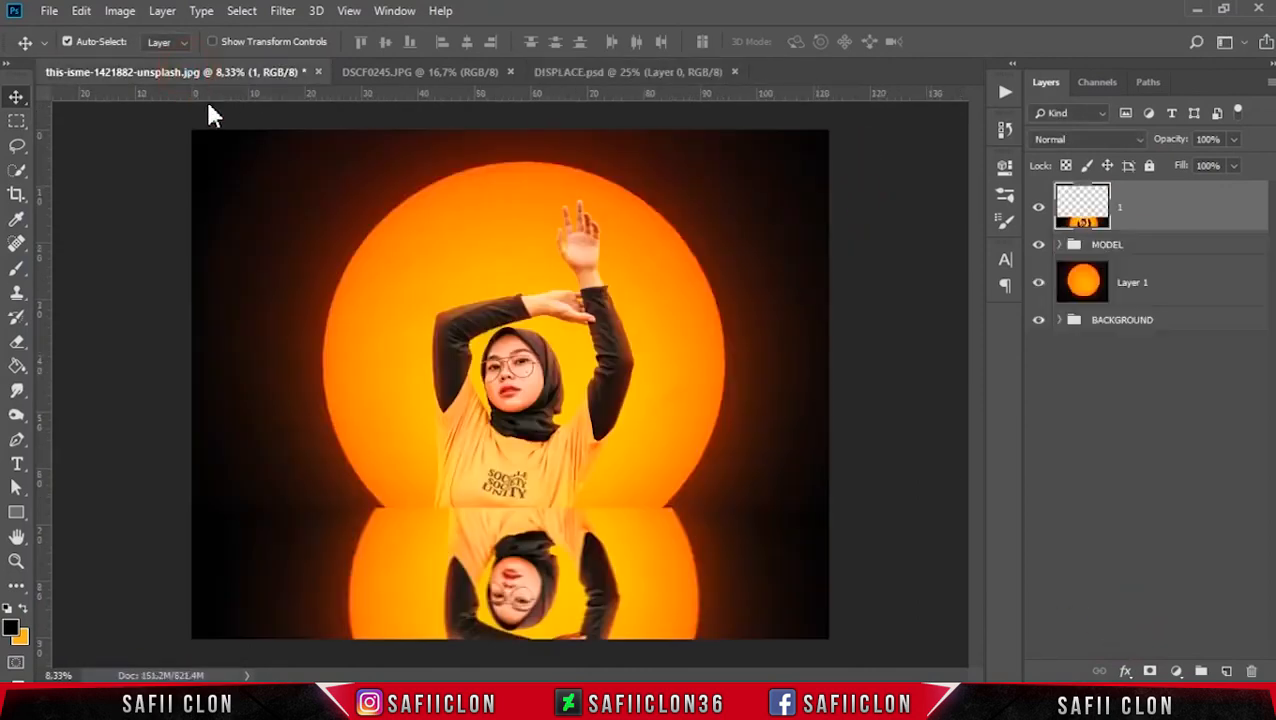
pyautogui.moveTo(1058, 214); pyautogui.dragTo(398, 113)
pyautogui.click(283, 10)
pyautogui.moveTo(399, 268)
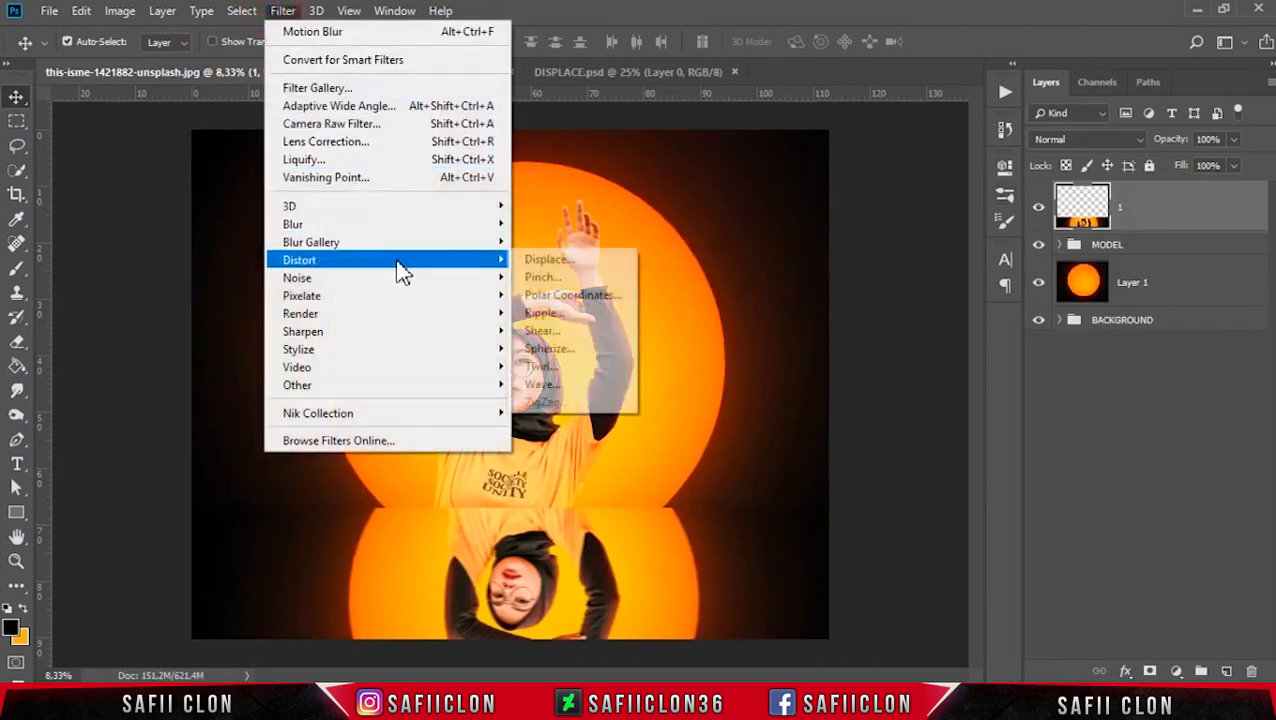
pyautogui.click(564, 258)
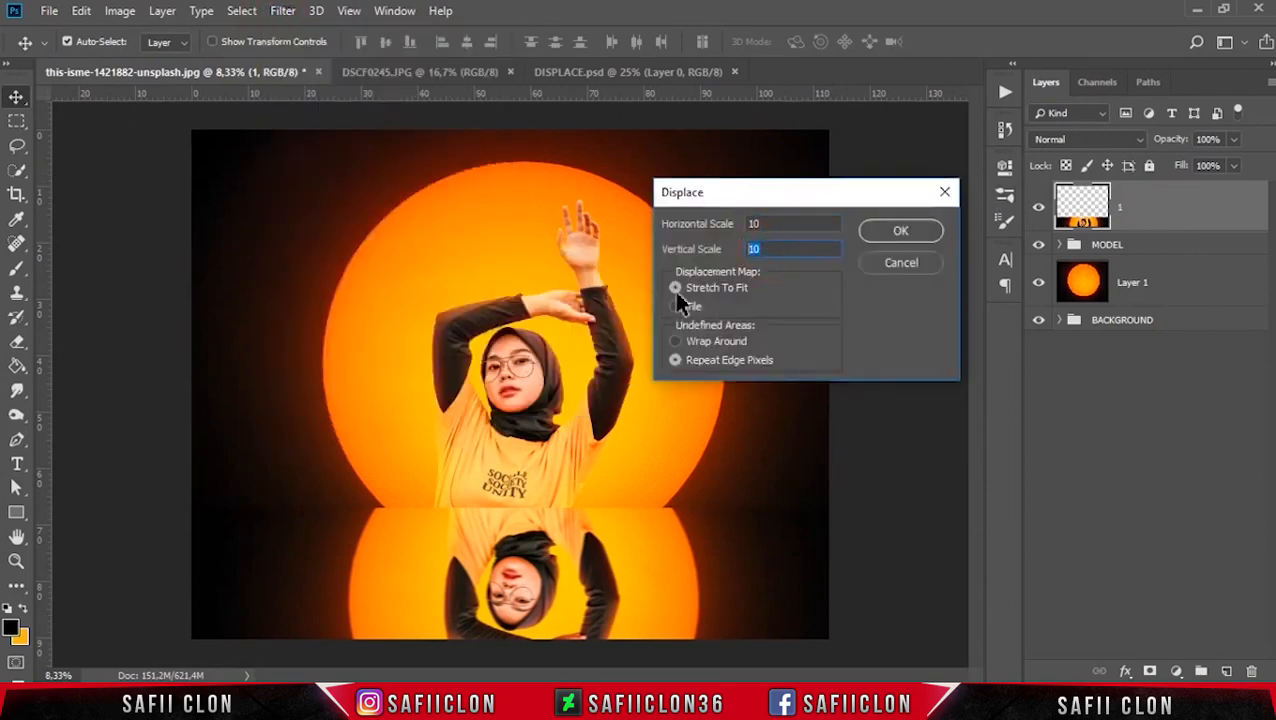
pyautogui.click(675, 362)
pyautogui.click(904, 233)
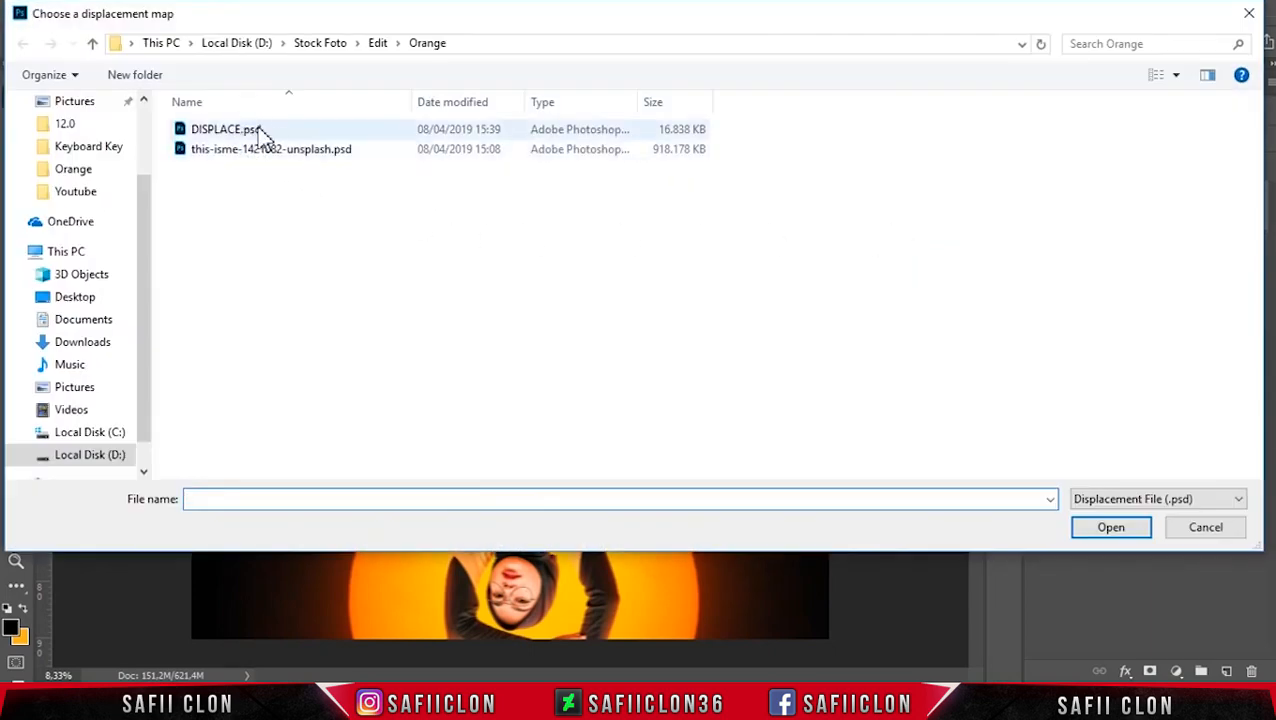
pyautogui.click(258, 131)
pyautogui.click(1110, 530)
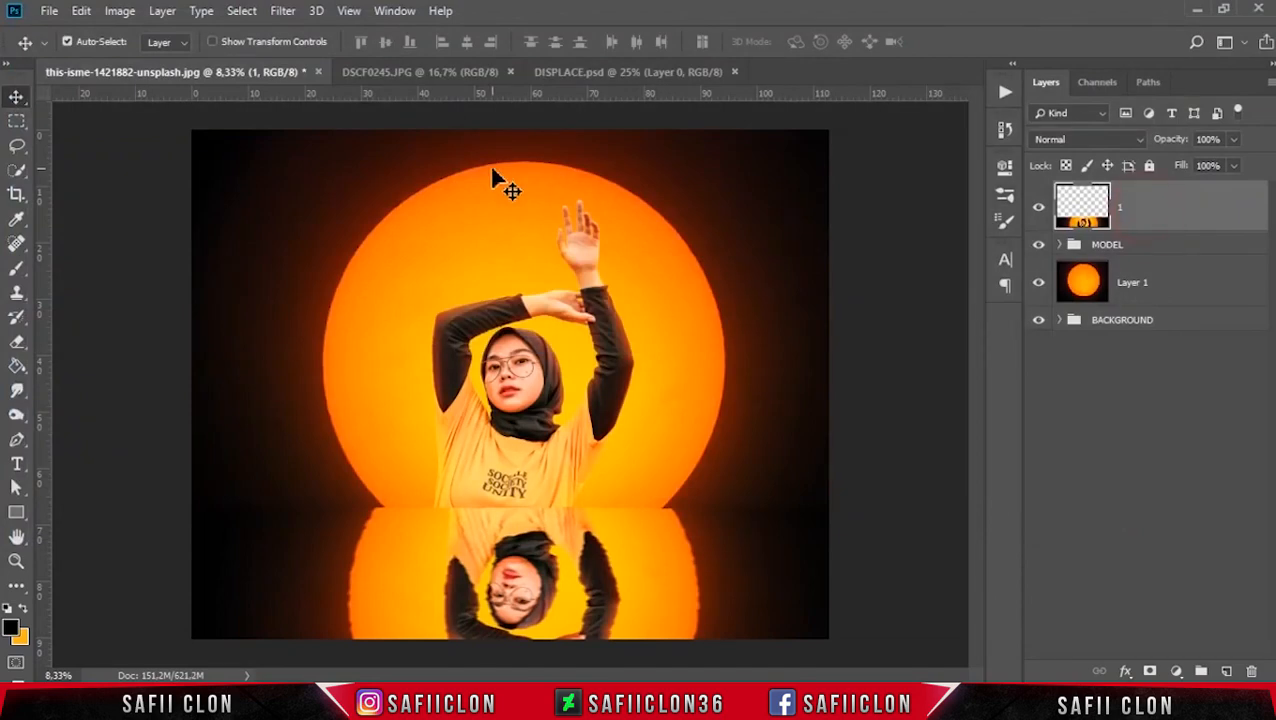
pyautogui.click(282, 12)
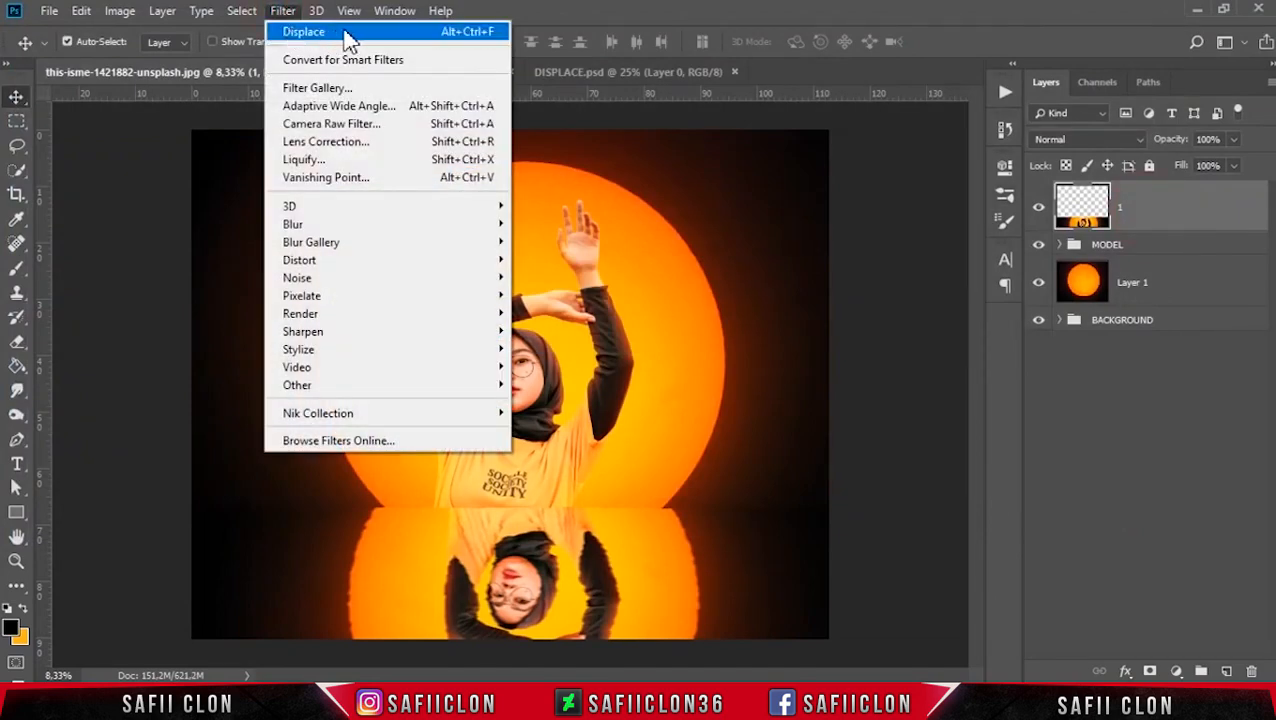
pyautogui.click(343, 32)
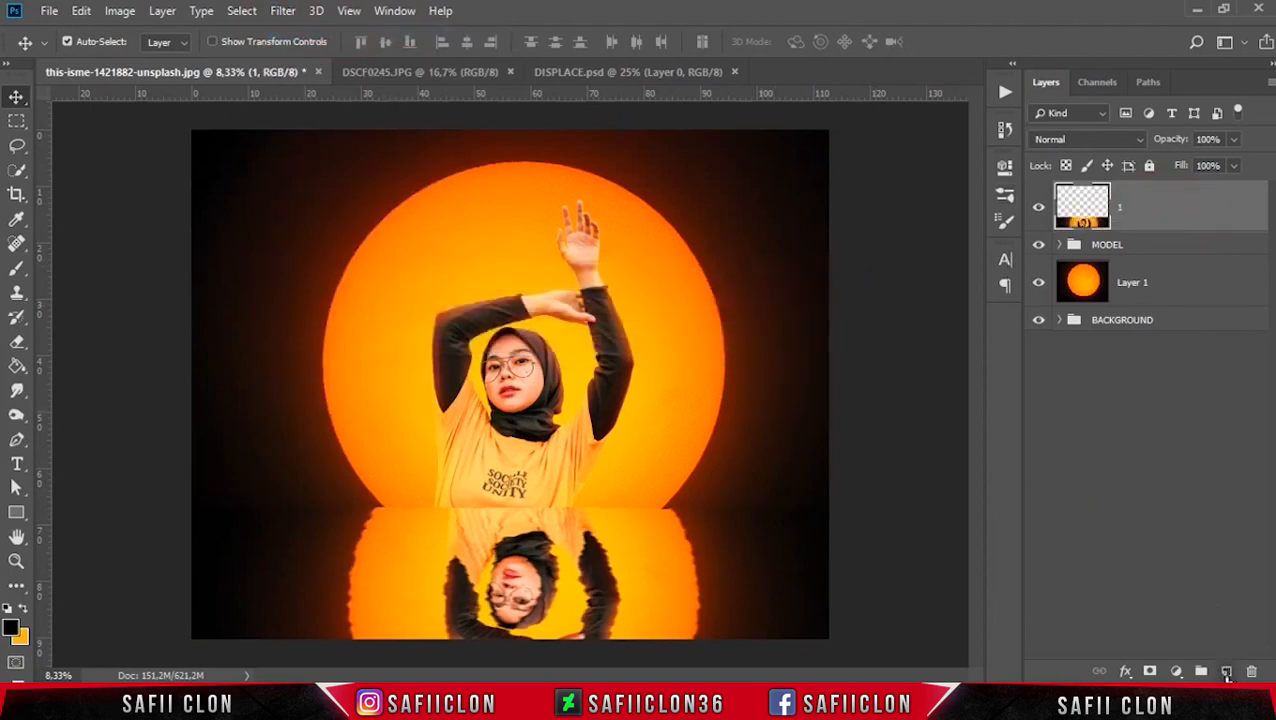
# Add a new empty layer above layer 1 and clip it to that reflection layer.
pyautogui.click(1228, 671)
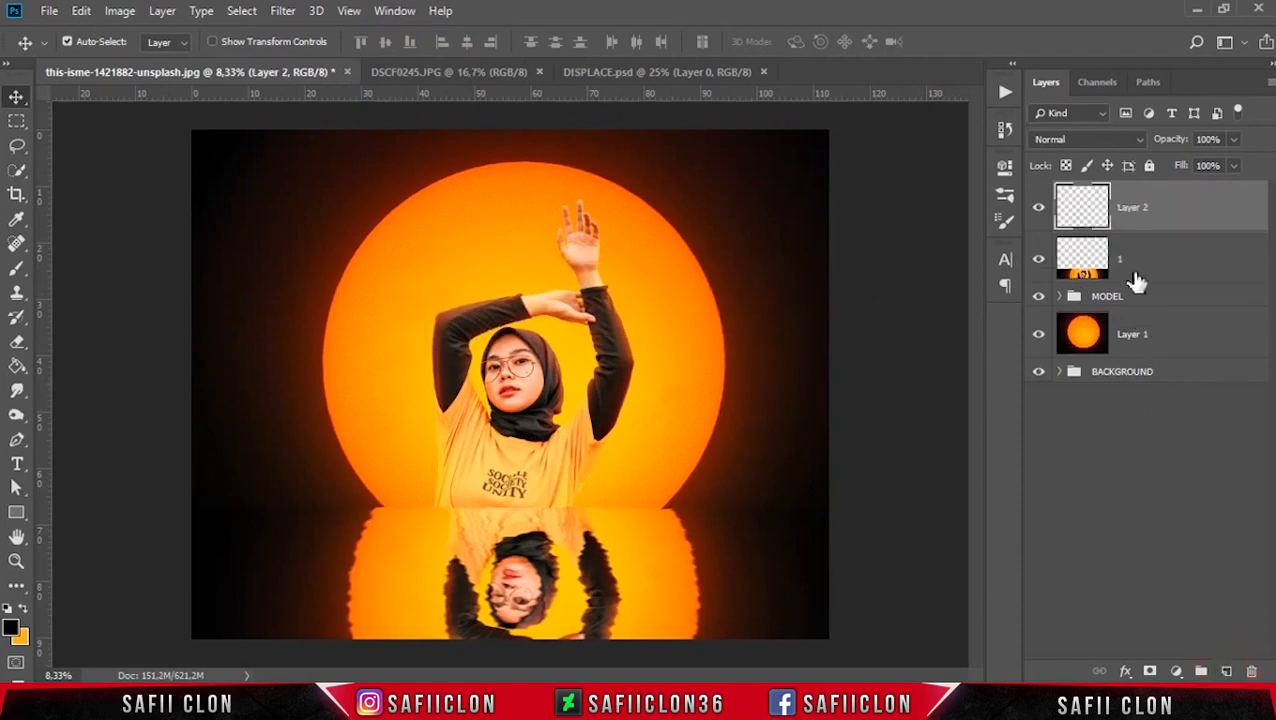
pyautogui.click(1177, 214)
pyautogui.rightClick(1177, 213)
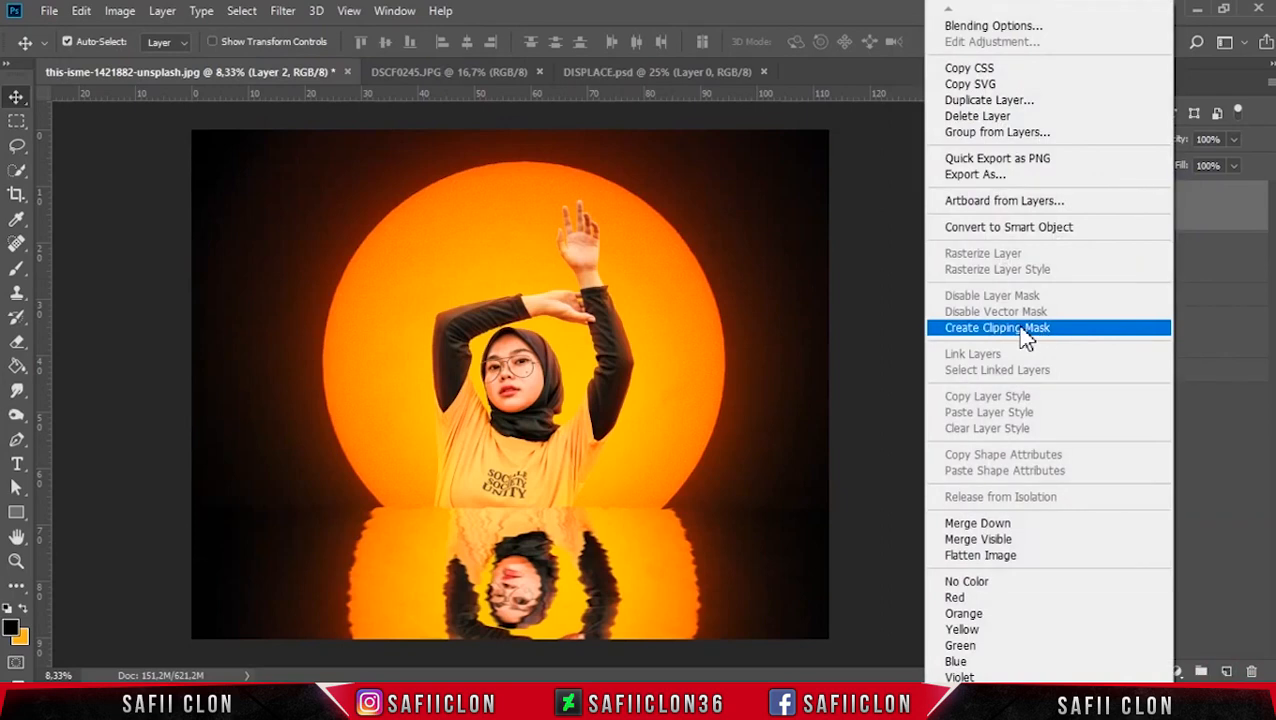
pyautogui.click(1027, 338)
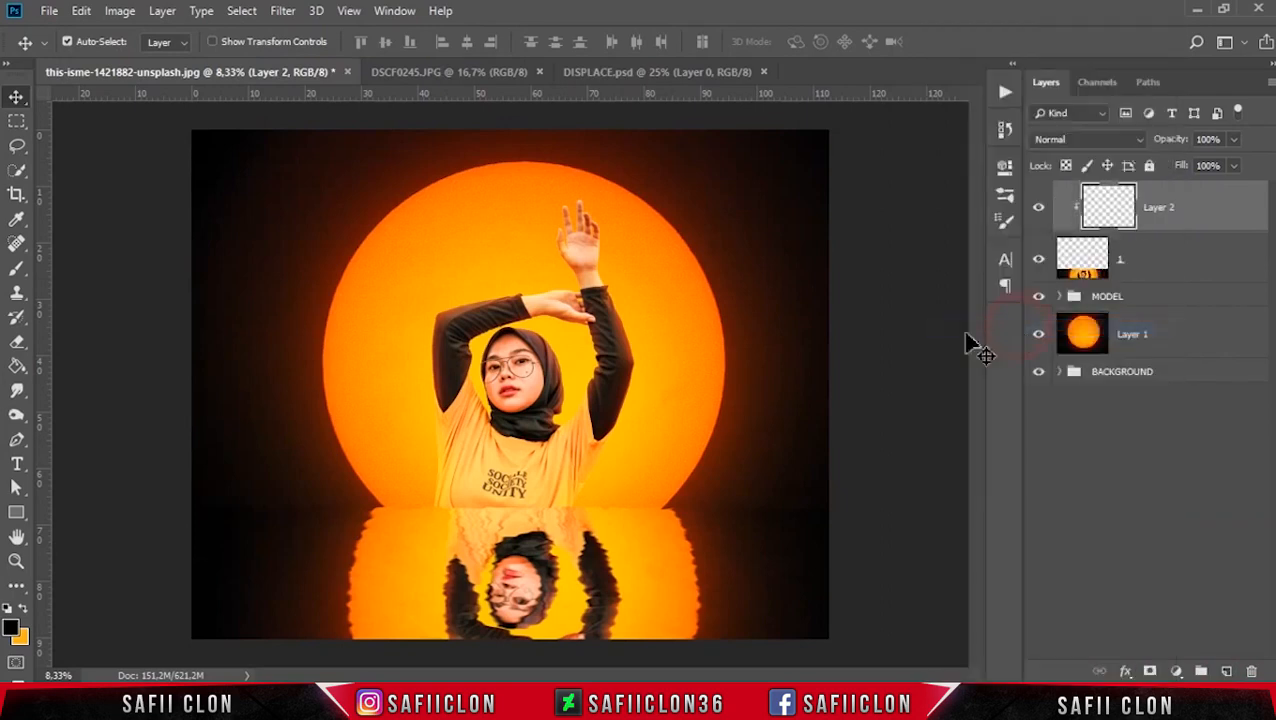
# Choose the Gradient tool and set the foreground color to white (ffffff).
pyautogui.rightClick(18, 368)
pyautogui.click(91, 364)
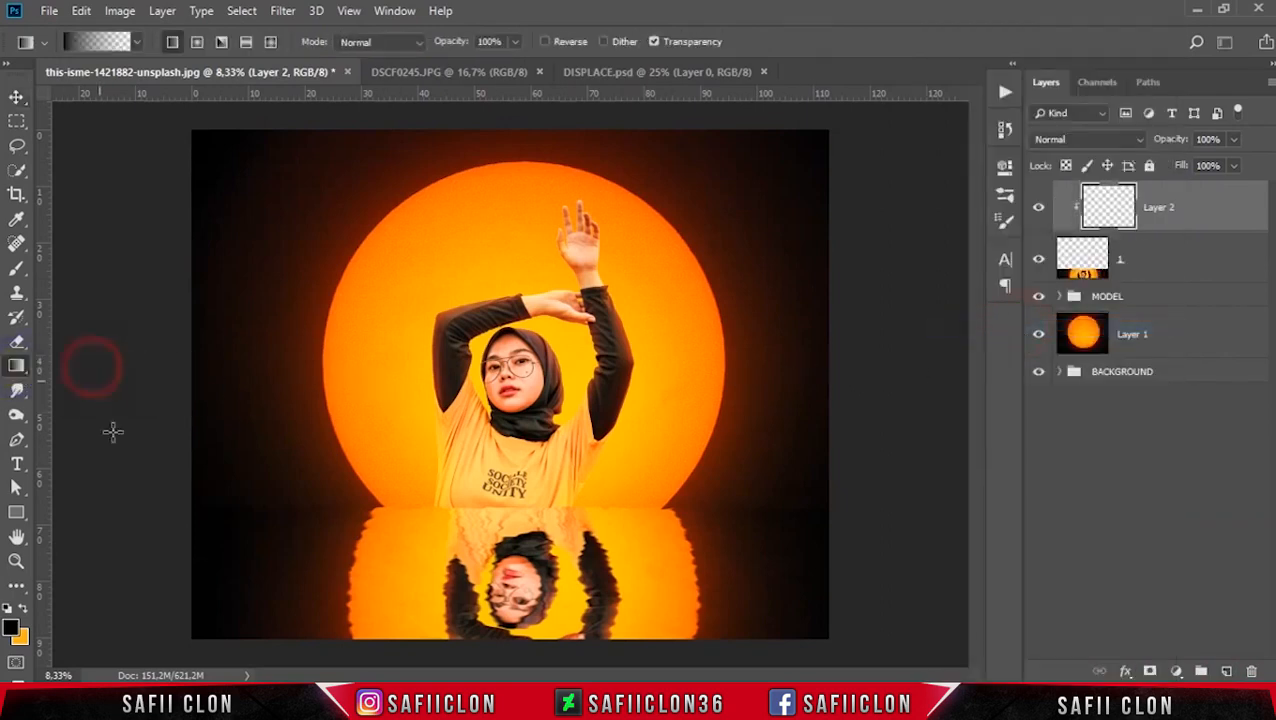
pyautogui.click(22, 611)
pyautogui.click(12, 630)
pyautogui.click(779, 297)
pyautogui.moveTo(755, 250); pyautogui.dragTo(703, 162)
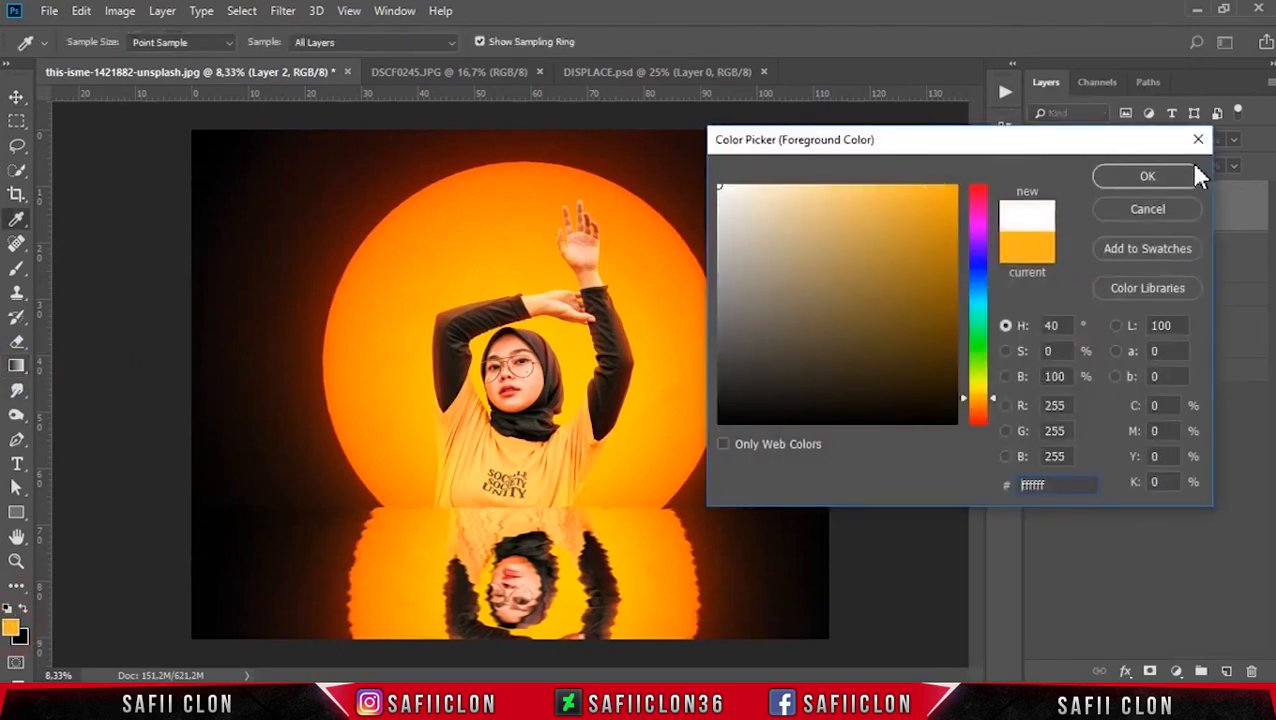
pyautogui.click(1145, 178)
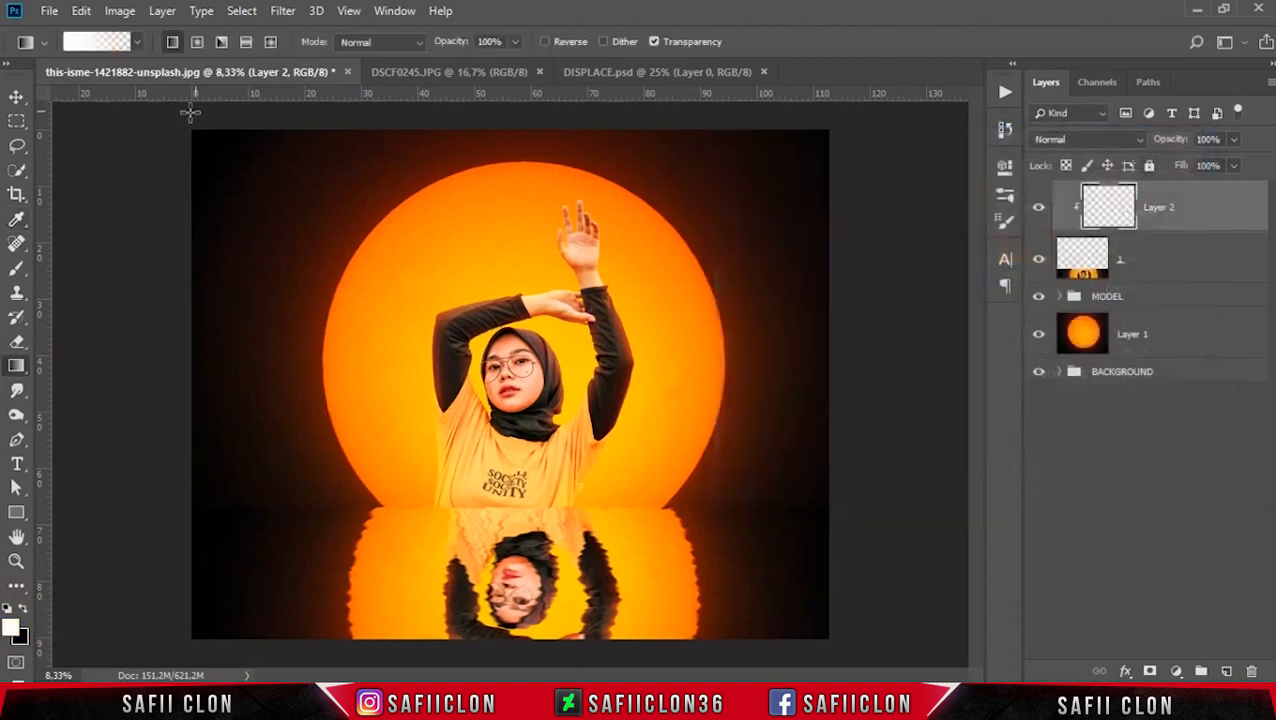
# Draw a vertical linear white-to-transparent gradient on Layer 2, from the top of the sun down to the middle of the reflection.
pyautogui.click(137, 42)
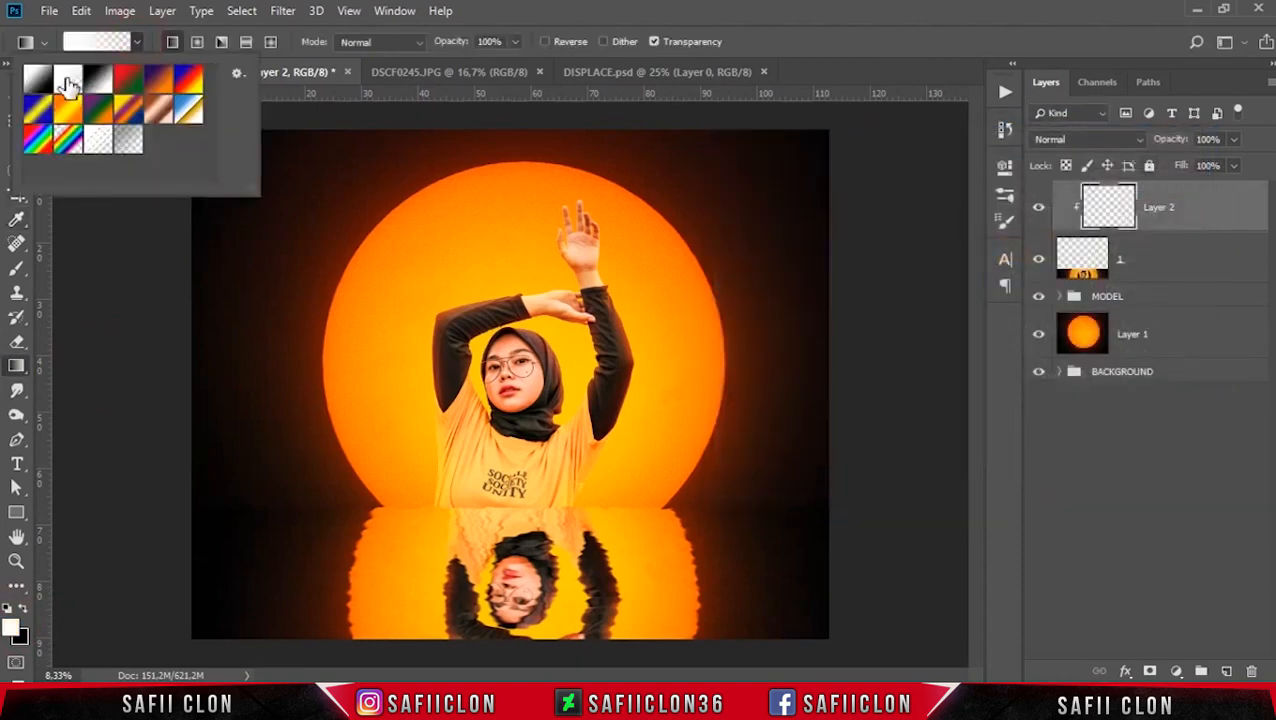
pyautogui.click(133, 38)
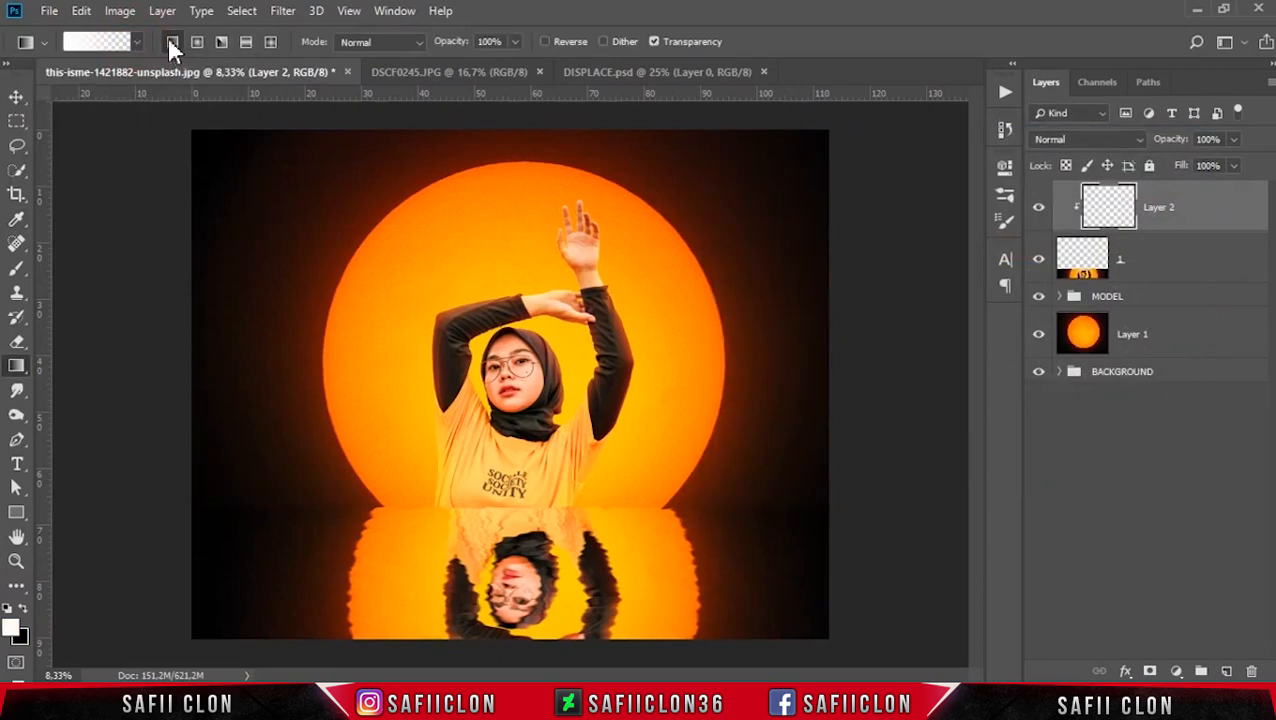
pyautogui.moveTo(532, 147); pyautogui.dragTo(529, 577)
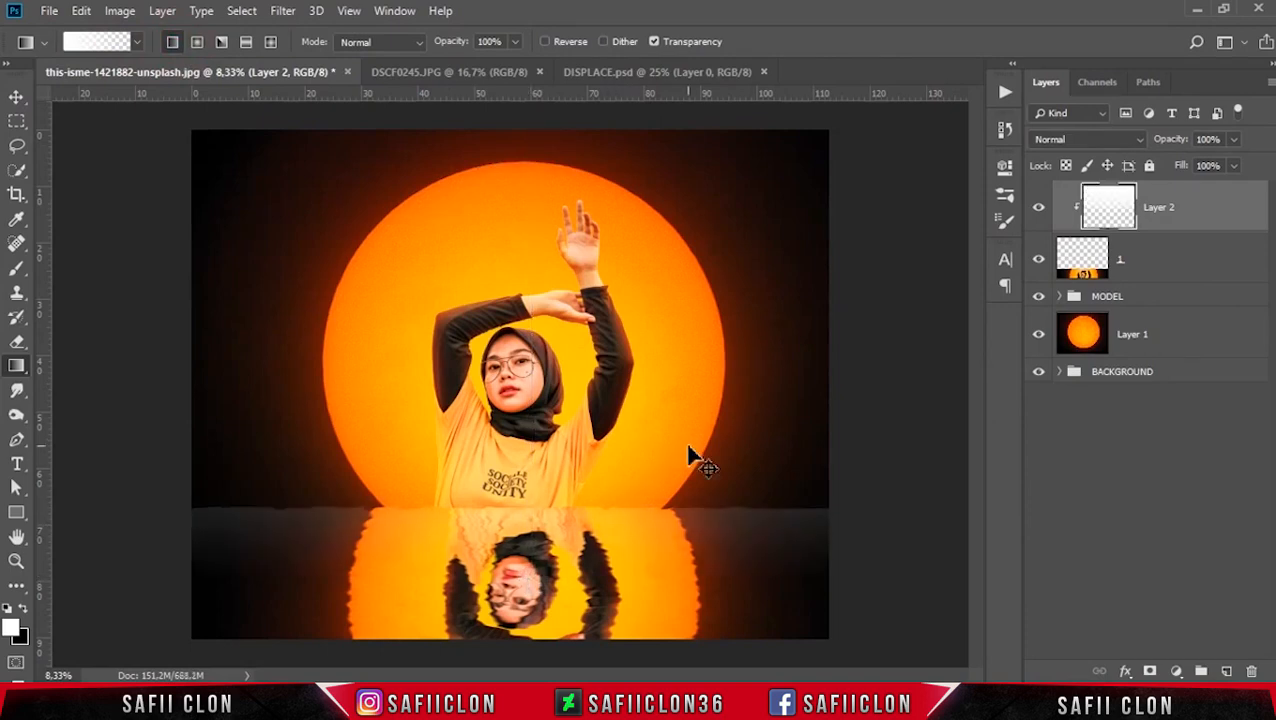
# Adjust the placement of Layer 2's white gradient over the reflection with Free Transform.
pyautogui.hotkey('ctrl', 't')
pyautogui.moveTo(606, 540); pyautogui.dragTo(592, 463)
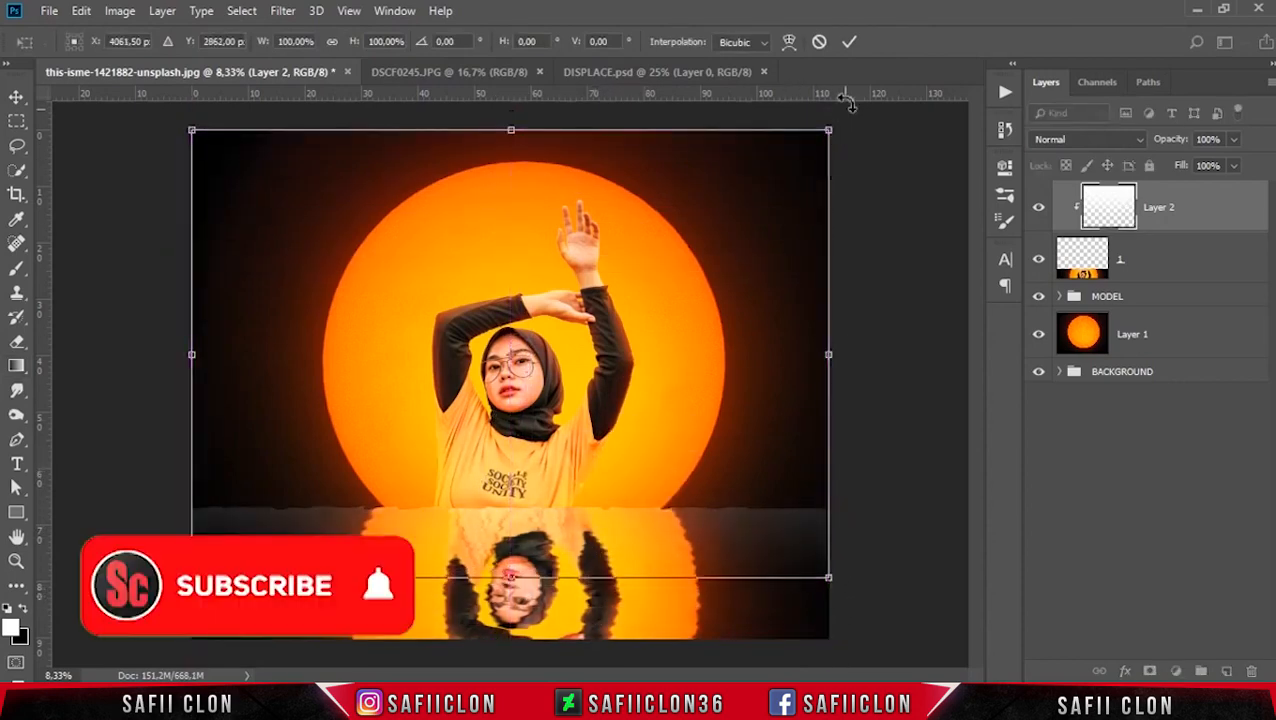
pyautogui.click(848, 41)
pyautogui.press('g')
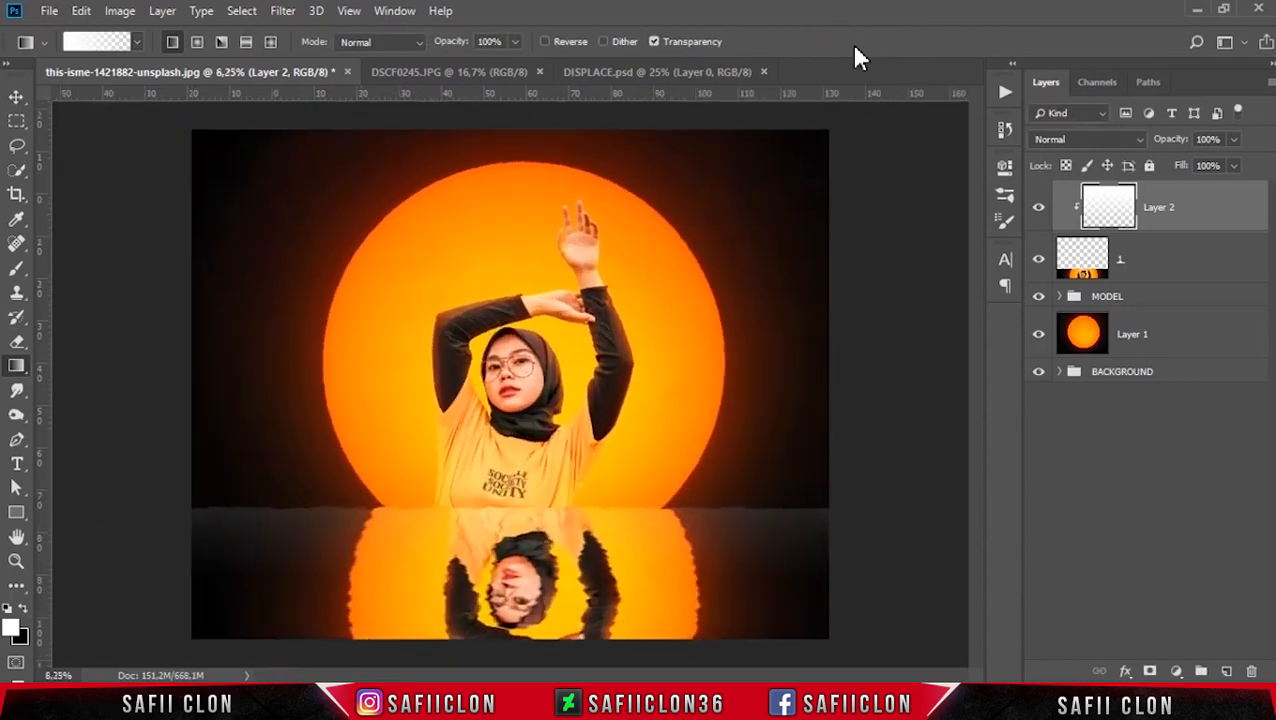
# Open stars_sky_by_mariasemelevich_d8bnc0s.jpg and copy its starry background into the composite as a new layer above Layer 2.
pyautogui.click(49, 14)
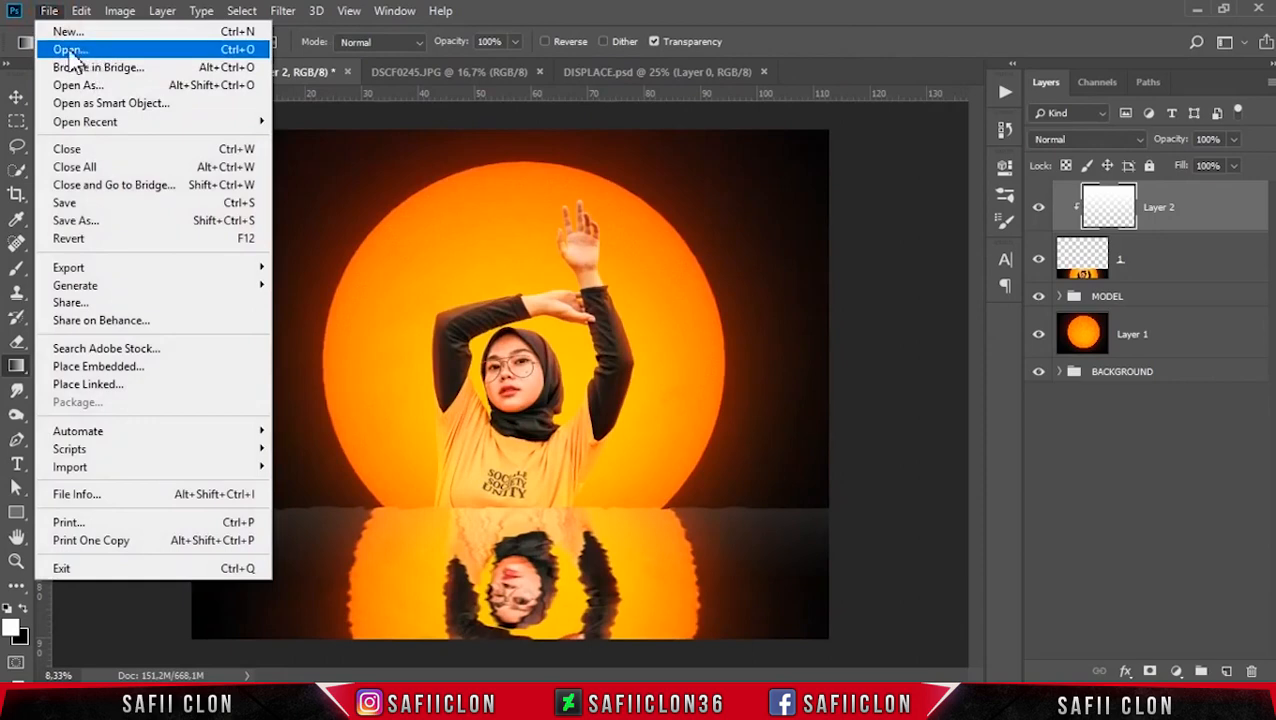
pyautogui.click(72, 52)
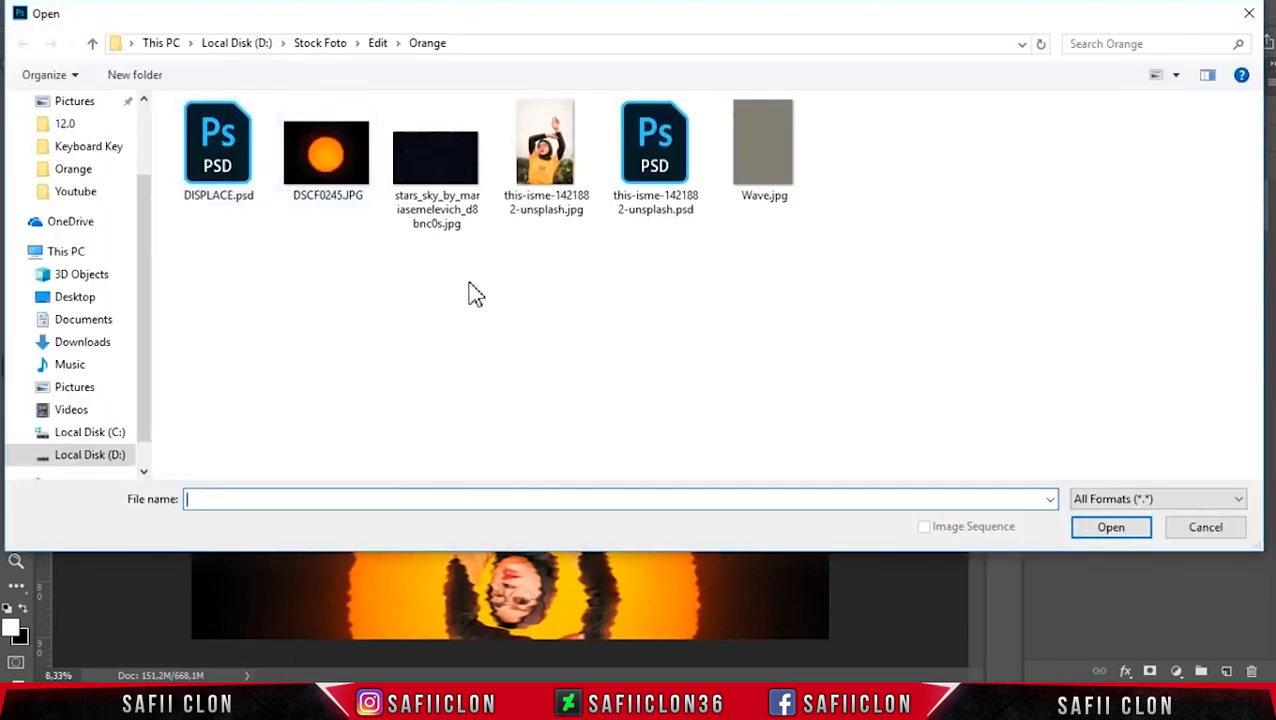
pyautogui.click(455, 183)
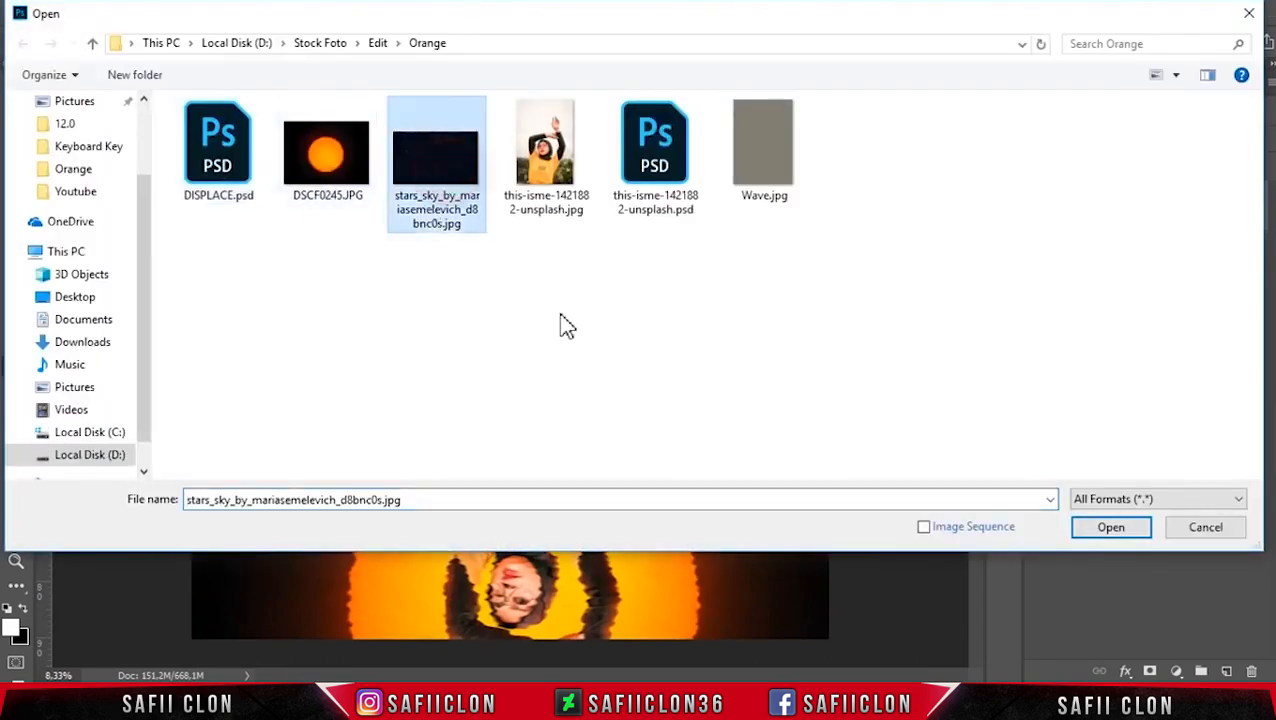
pyautogui.click(1109, 529)
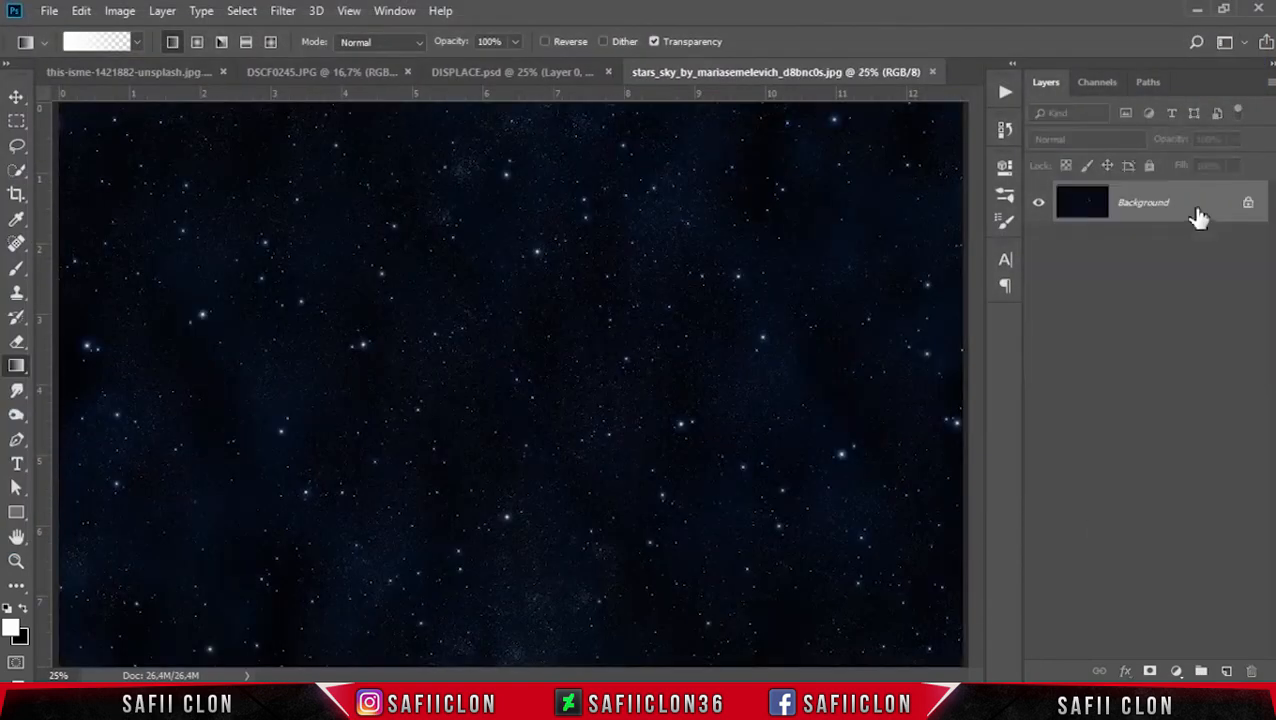
pyautogui.moveTo(1198, 218); pyautogui.dragTo(621, 379)
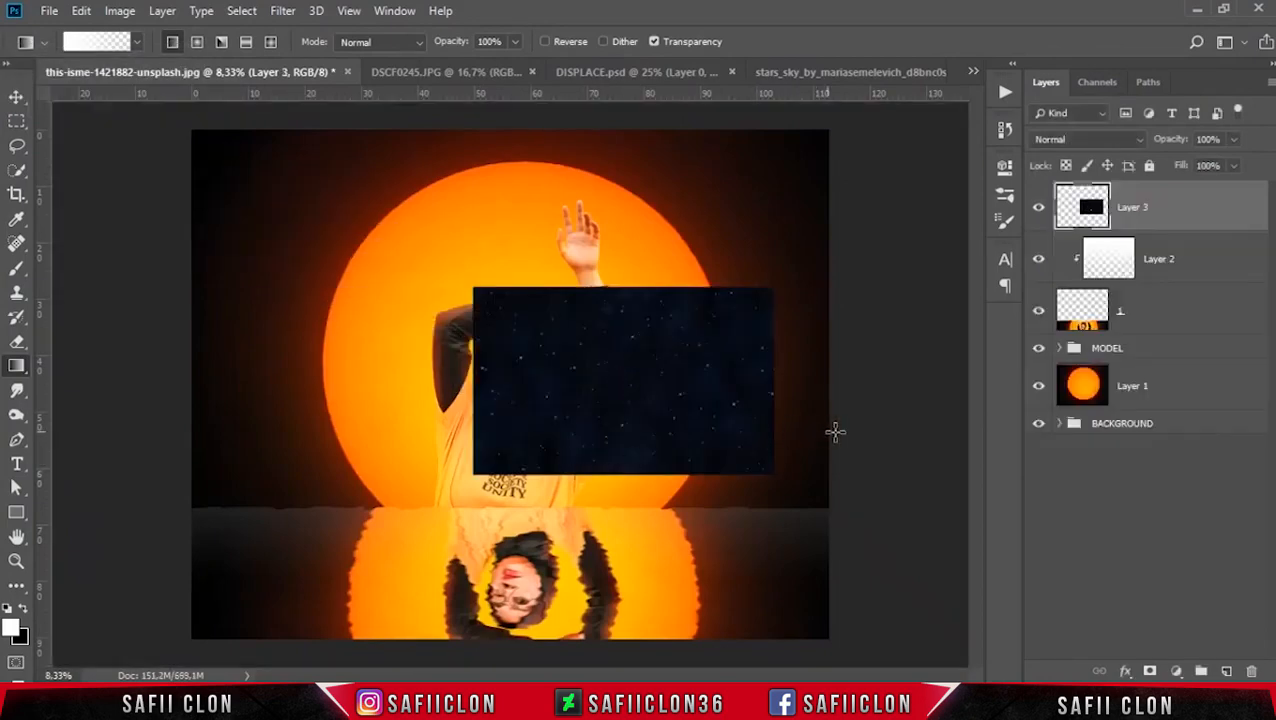
# Enlarge the star layer to about 213.75% with Free Transform so it spans the canvas width from the top edge.
pyautogui.hotkey('ctrl', 't')
pyautogui.moveTo(726, 413); pyautogui.dragTo(440, 260)
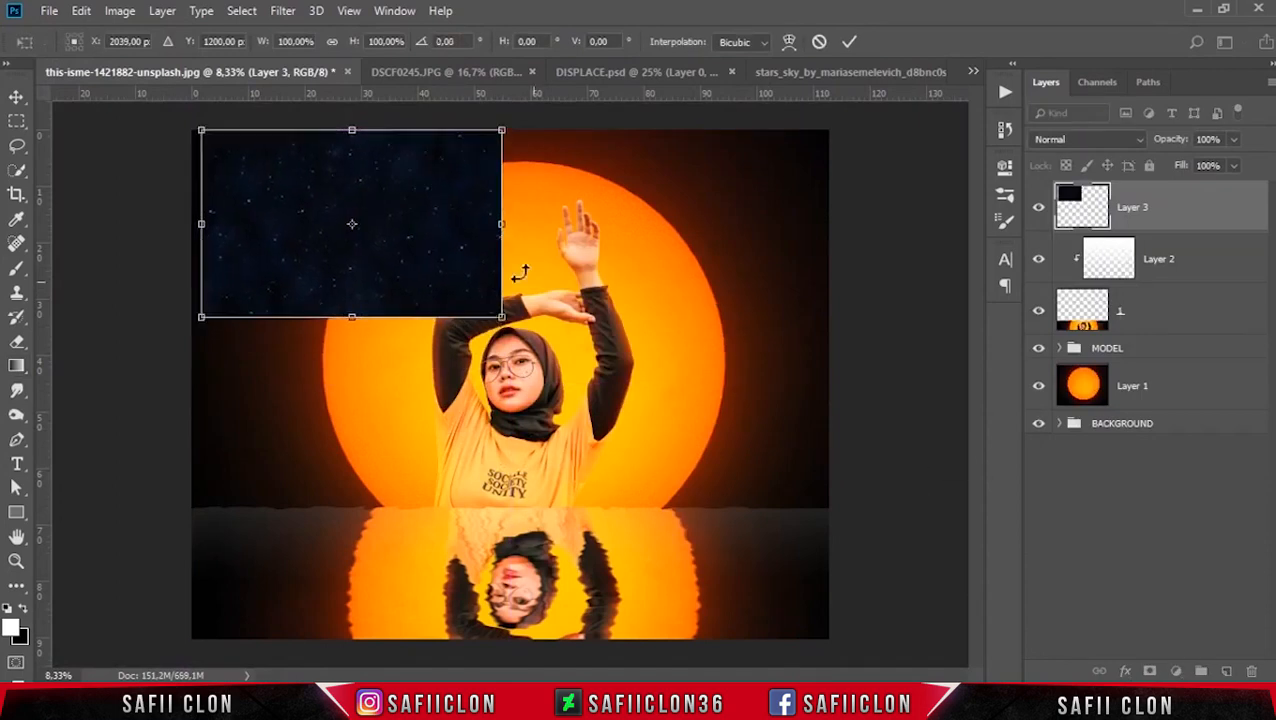
pyautogui.moveTo(492, 316); pyautogui.dragTo(837, 532)
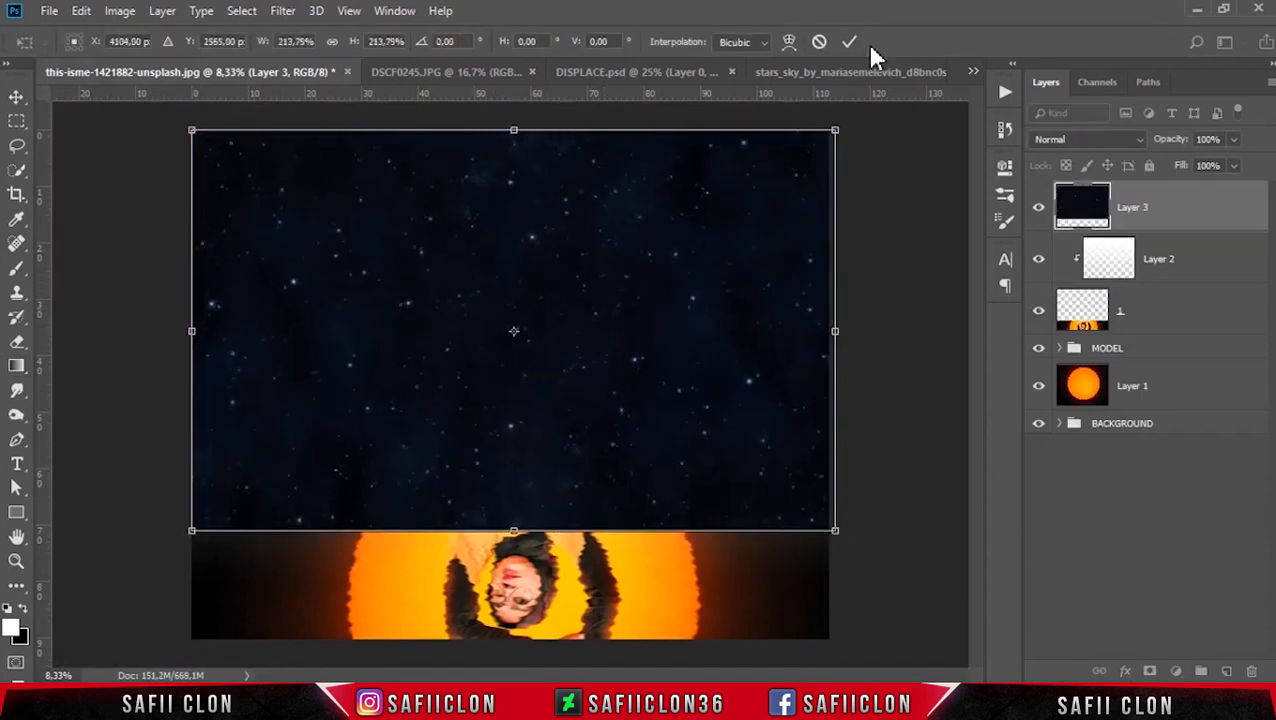
pyautogui.click(850, 42)
pyautogui.press('g')
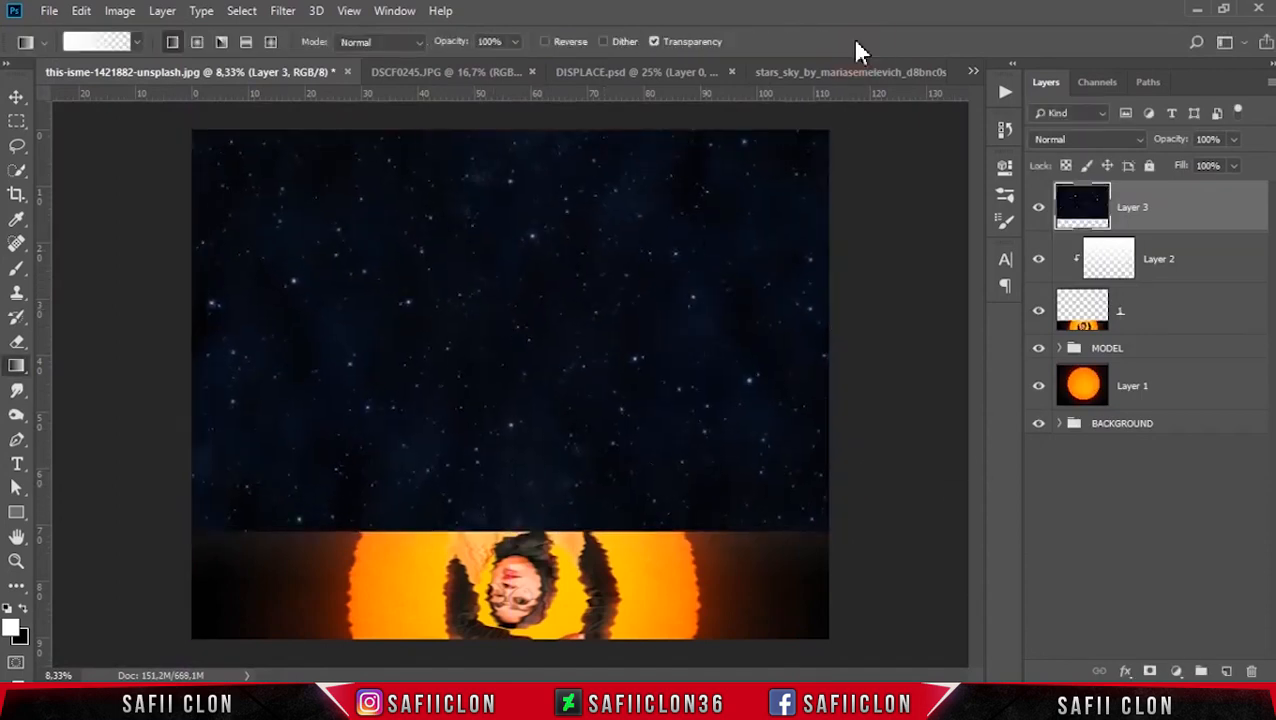
# Set the star layer's blend mode to Screen and place it between the MODEL group and Layer 1.
pyautogui.click(1088, 136)
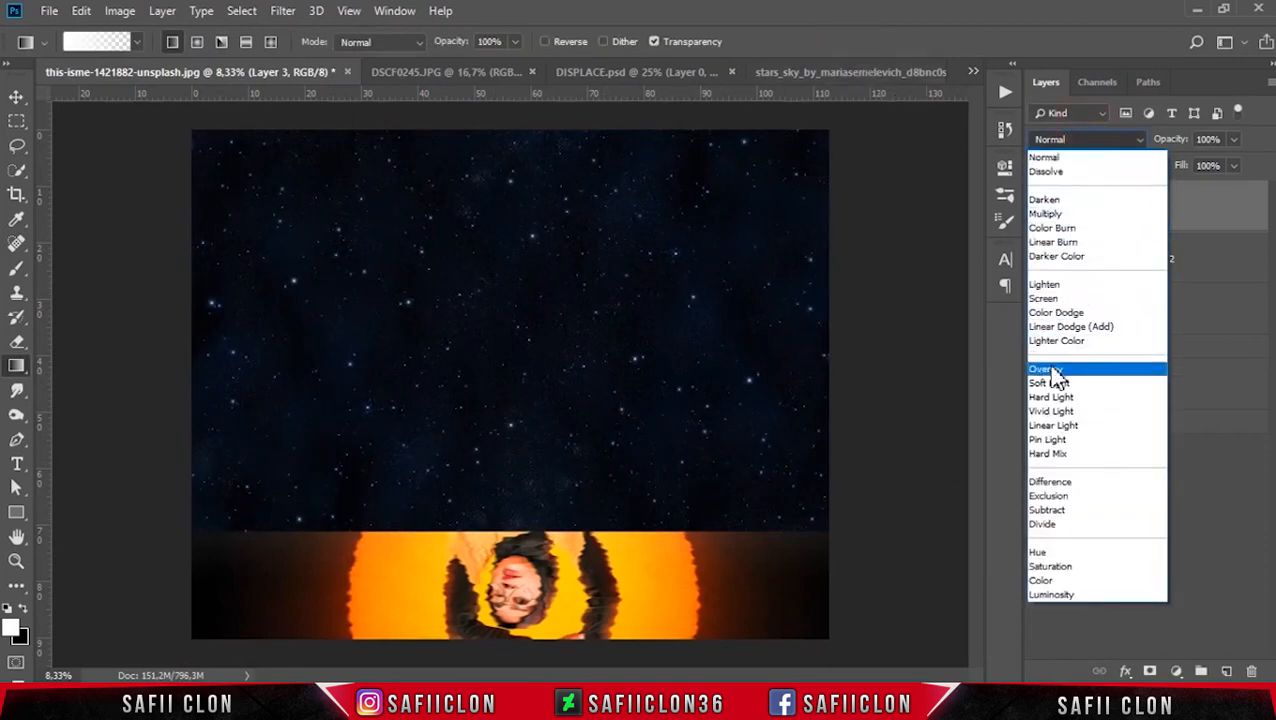
pyautogui.click(1045, 298)
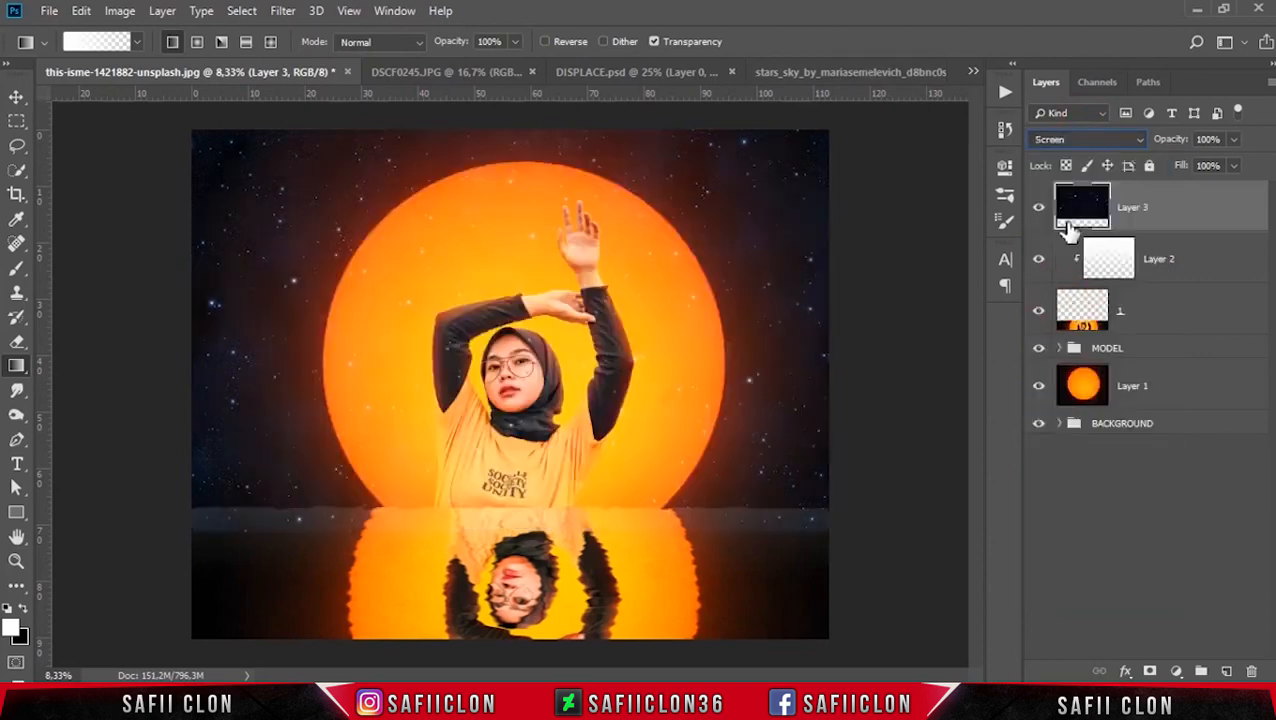
pyautogui.moveTo(1185, 218); pyautogui.dragTo(1182, 362)
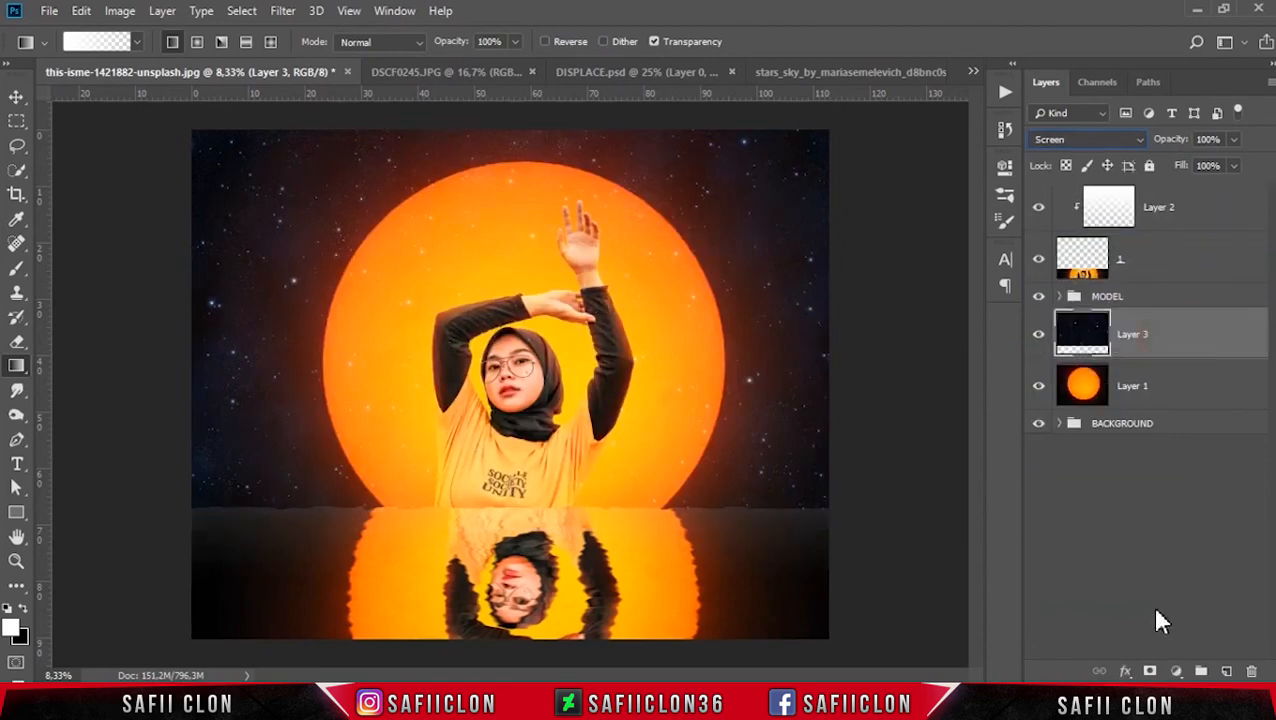
# Add a layer mask to Layer 3 and choose a Soft Round brush at about 464 px.
pyautogui.click(1151, 672)
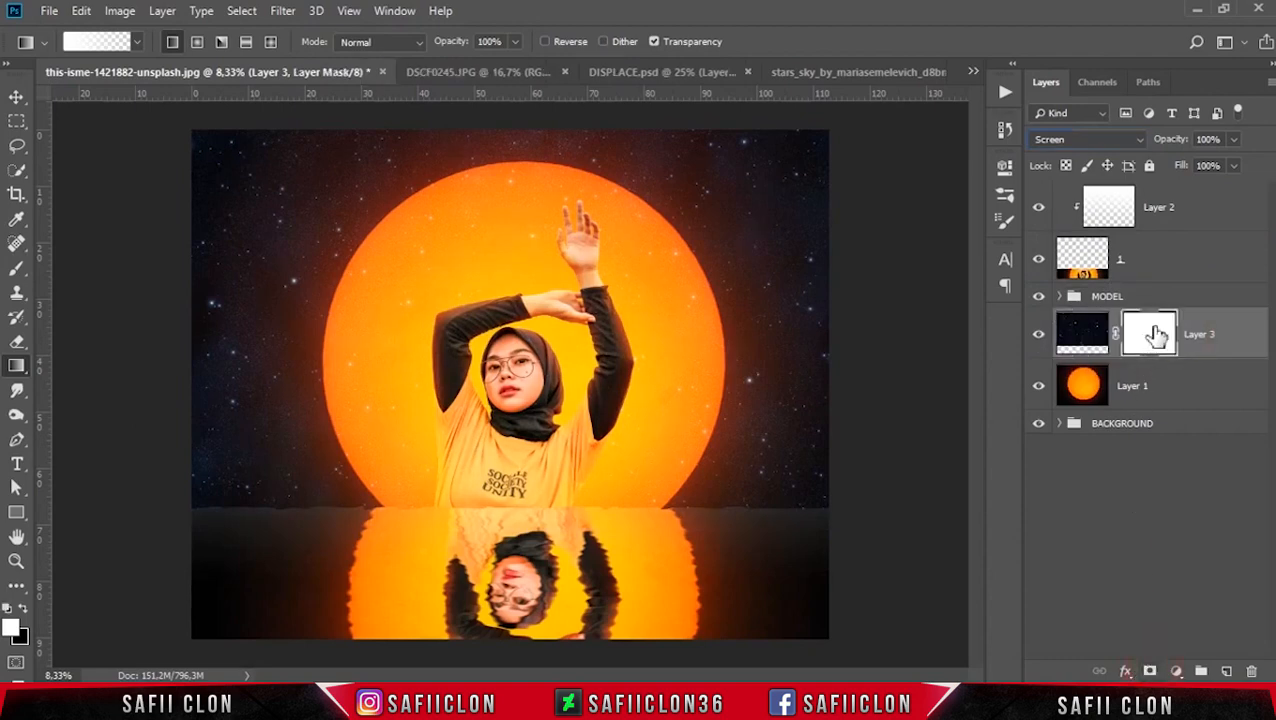
pyautogui.click(16, 268)
pyautogui.click(93, 270)
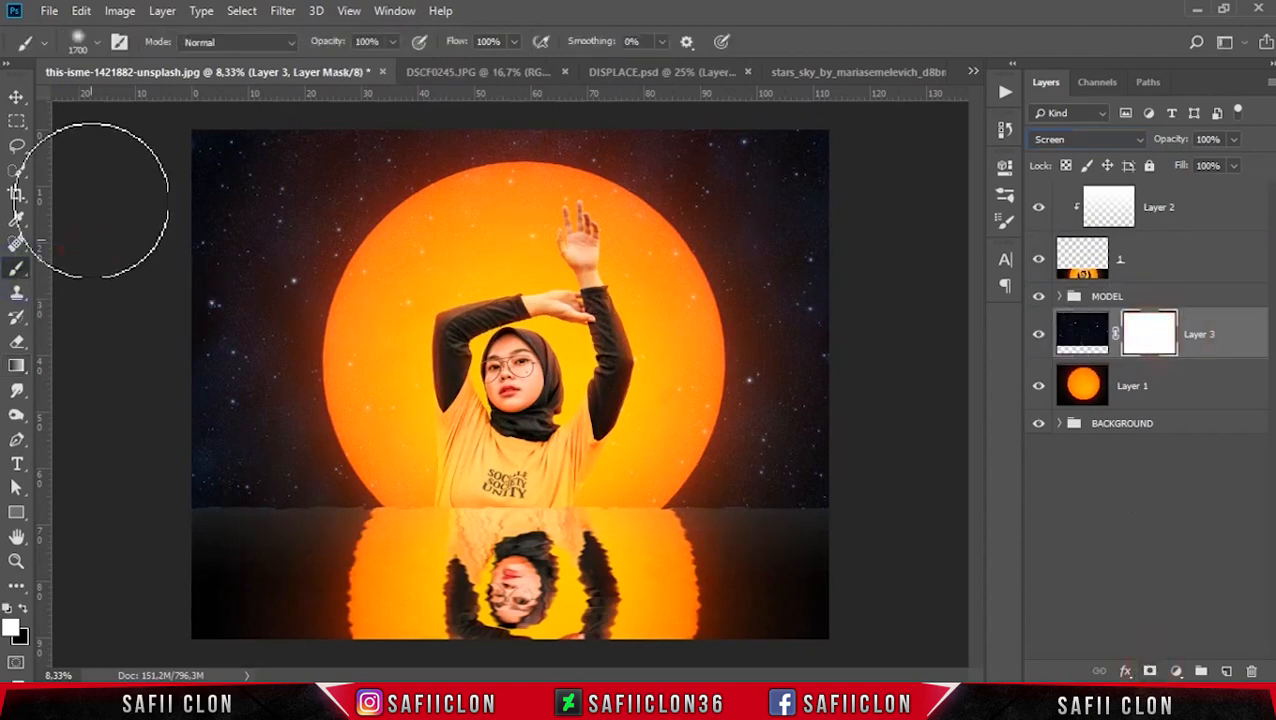
pyautogui.click(90, 43)
pyautogui.click(129, 255)
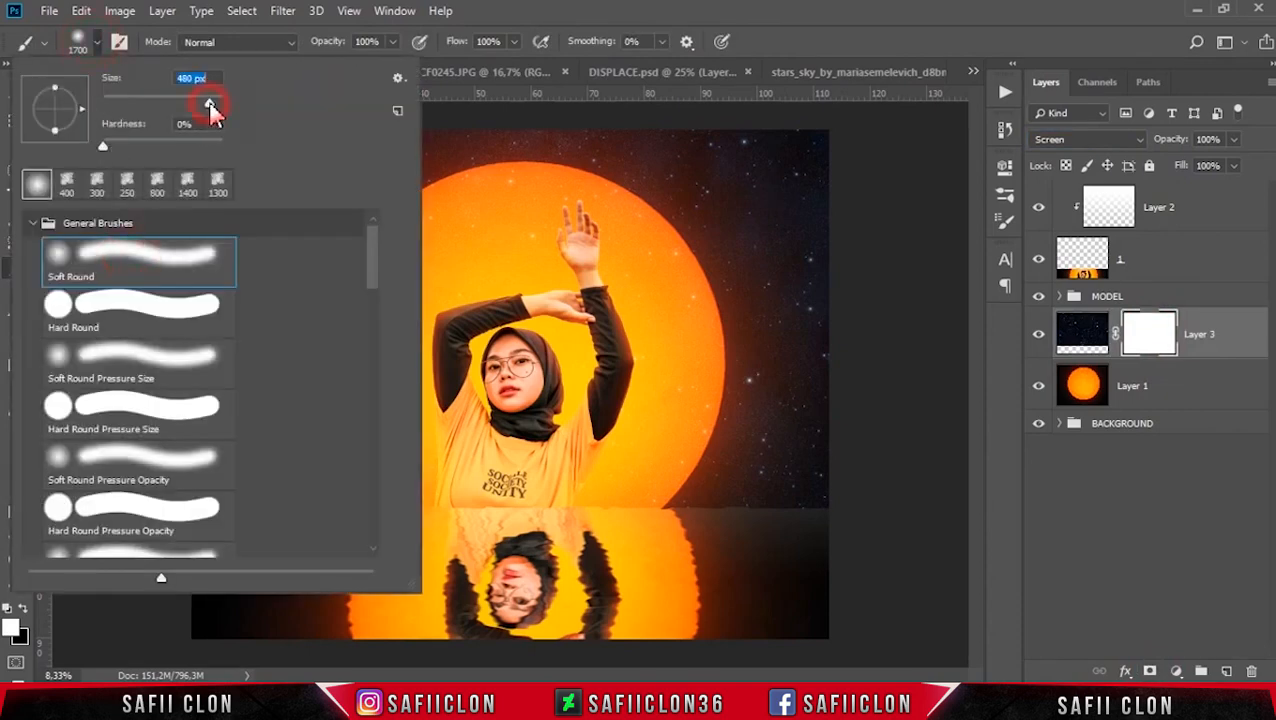
pyautogui.moveTo(204, 101); pyautogui.dragTo(209, 103)
pyautogui.click(392, 42)
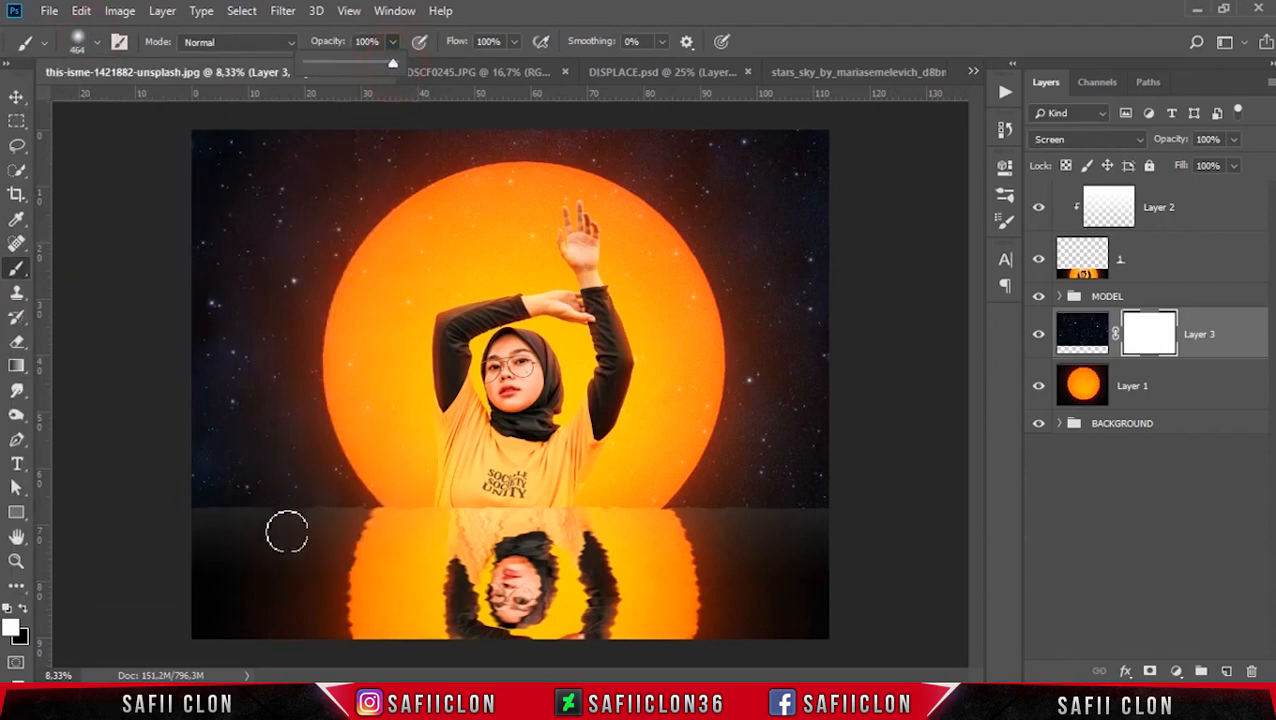
# Paint black on Layer 3's mask with the brush enlarged to 1200 px to hide the stars over the sun.
pyautogui.click(22, 607)
pyautogui.press(']')
pyautogui.press(']')
pyautogui.press(']')
pyautogui.press(']')
pyautogui.press(']')
pyautogui.press(']')
pyautogui.press(']')
pyautogui.press(']')
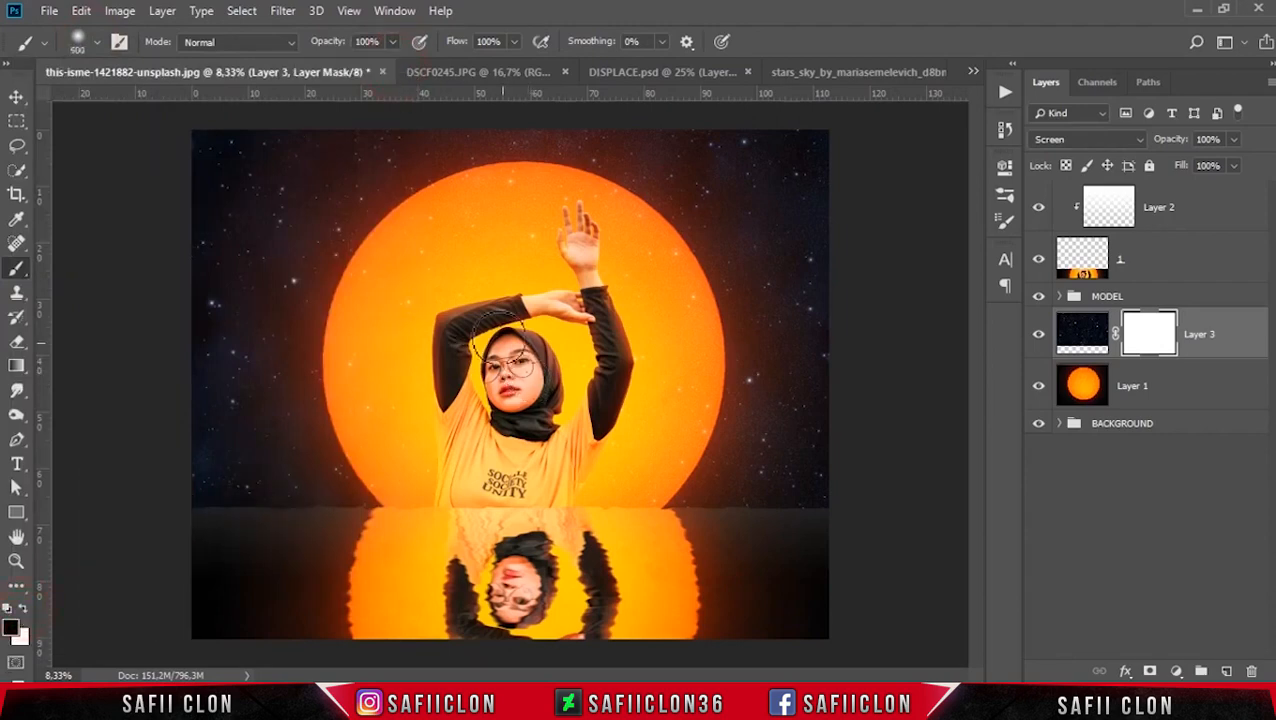
pyautogui.click(464, 247)
pyautogui.moveTo(464, 247)
pyautogui.mouseDown()
pyautogui.moveTo(385, 397)
pyautogui.moveTo(474, 467)
pyautogui.moveTo(639, 457)
pyautogui.moveTo(647, 297)
pyautogui.moveTo(657, 328)
pyautogui.moveTo(605, 234)
pyautogui.moveTo(499, 219)
pyautogui.moveTo(359, 319)
pyautogui.mouseUp()
pyautogui.moveTo(675, 409)
pyautogui.mouseDown()
pyautogui.moveTo(633, 448)
pyautogui.moveTo(448, 214)
pyautogui.mouseUp()
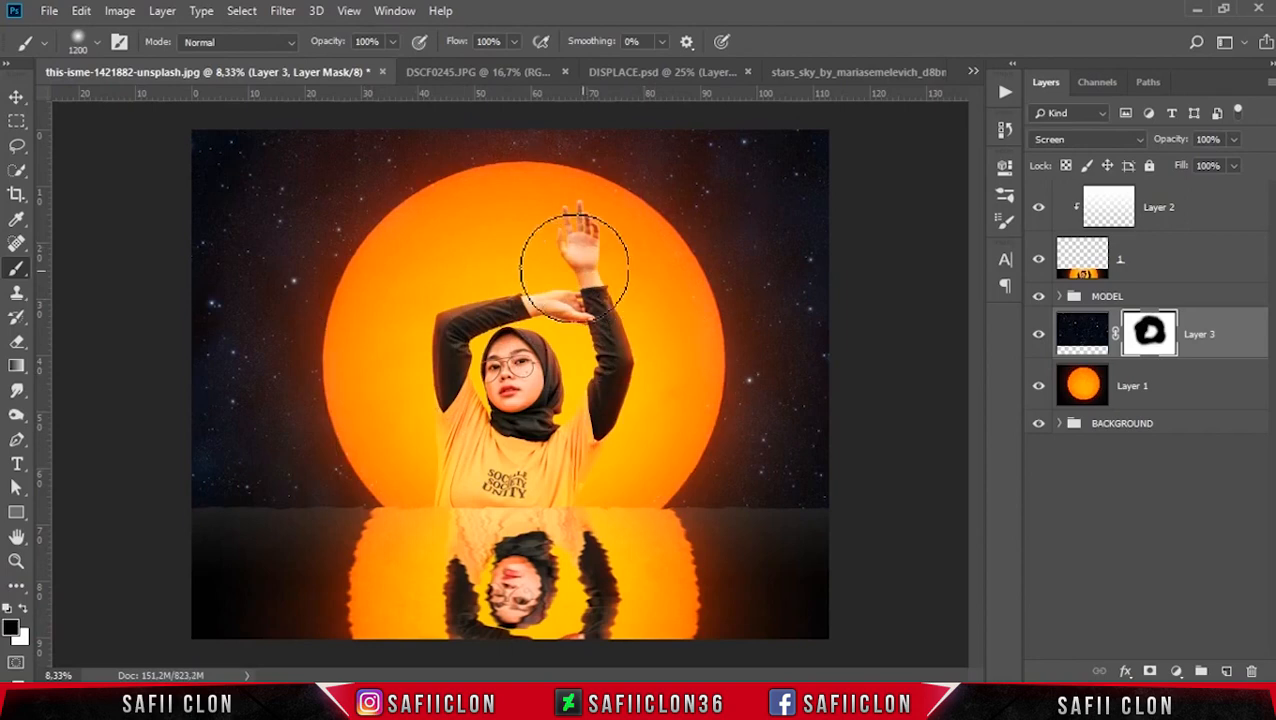
# Duplicate Layer 3 with its mask and place the copy directly above layer 1, clipped to it beneath Layer 2.
pyautogui.click(16, 96)
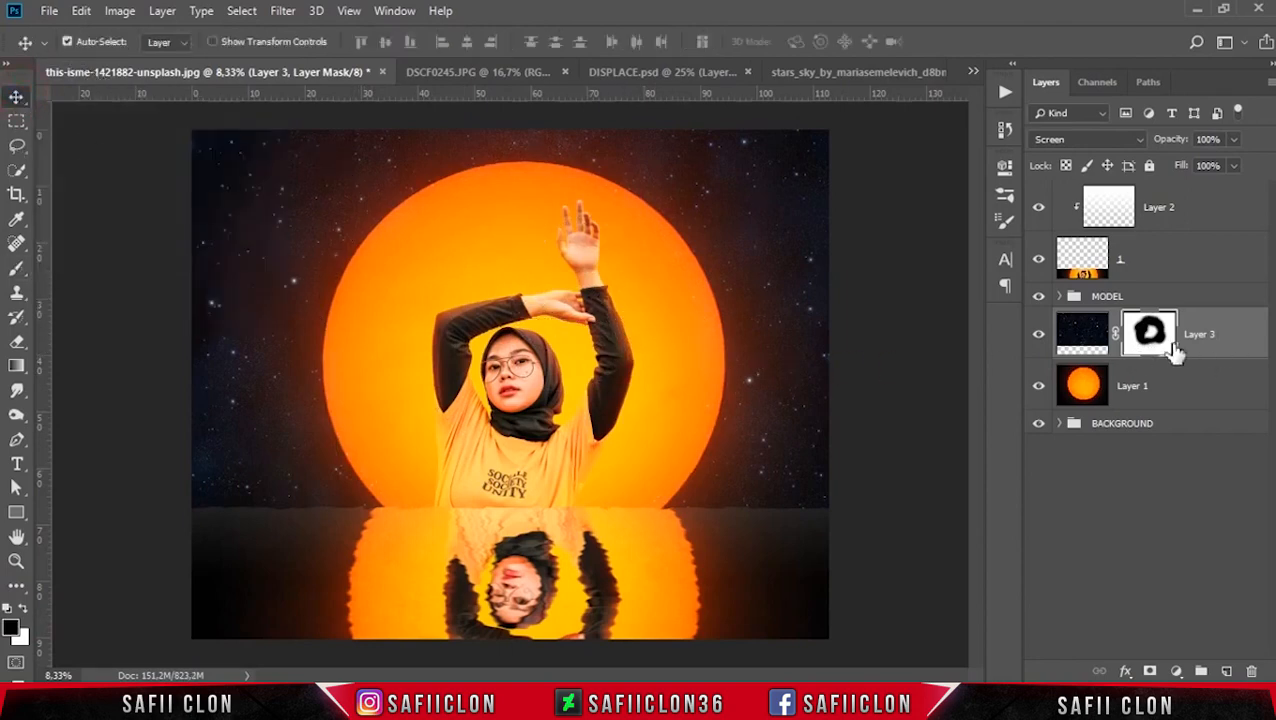
pyautogui.click(1225, 336)
pyautogui.rightClick(1230, 340)
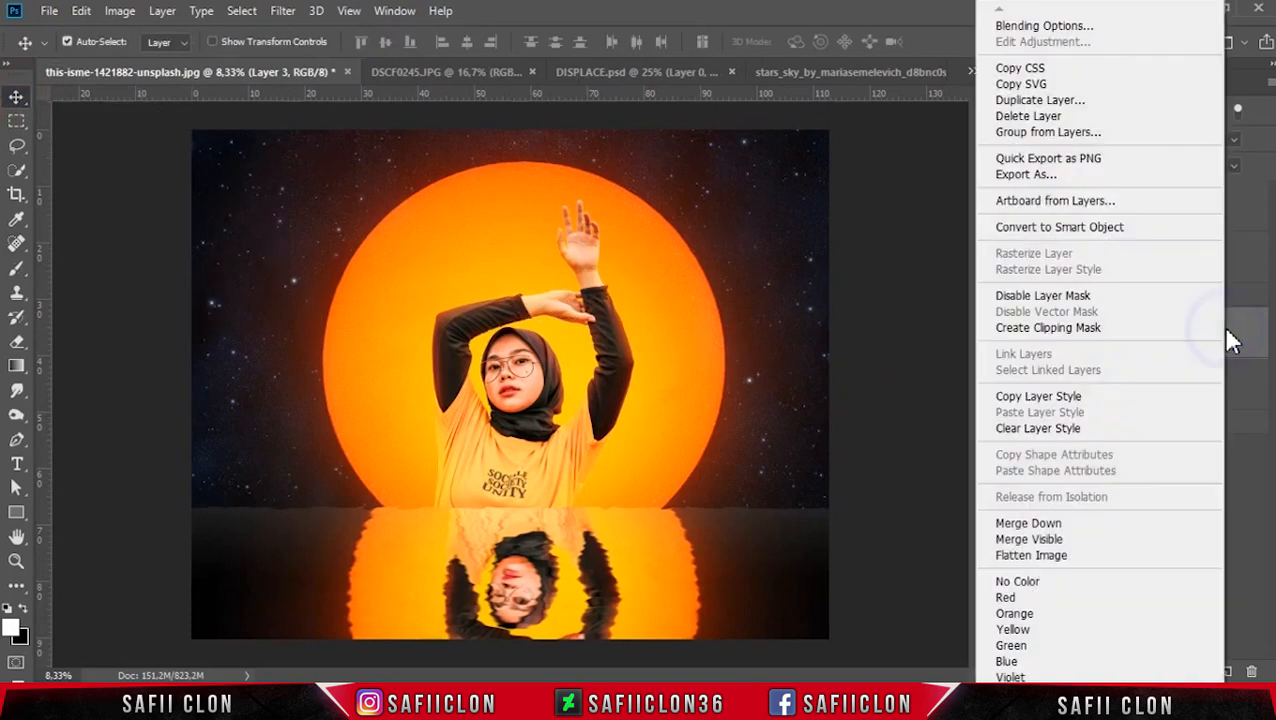
pyautogui.click(1045, 102)
pyautogui.click(790, 176)
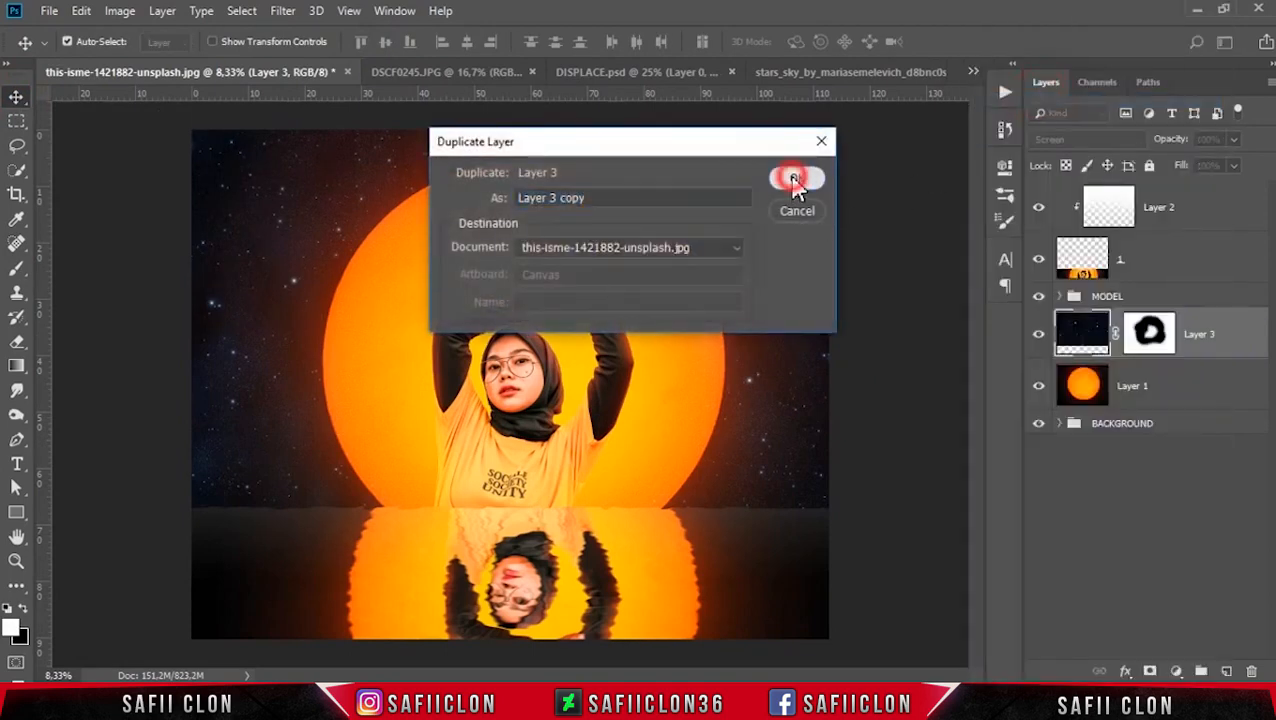
pyautogui.moveTo(1214, 330); pyautogui.dragTo(1211, 231)
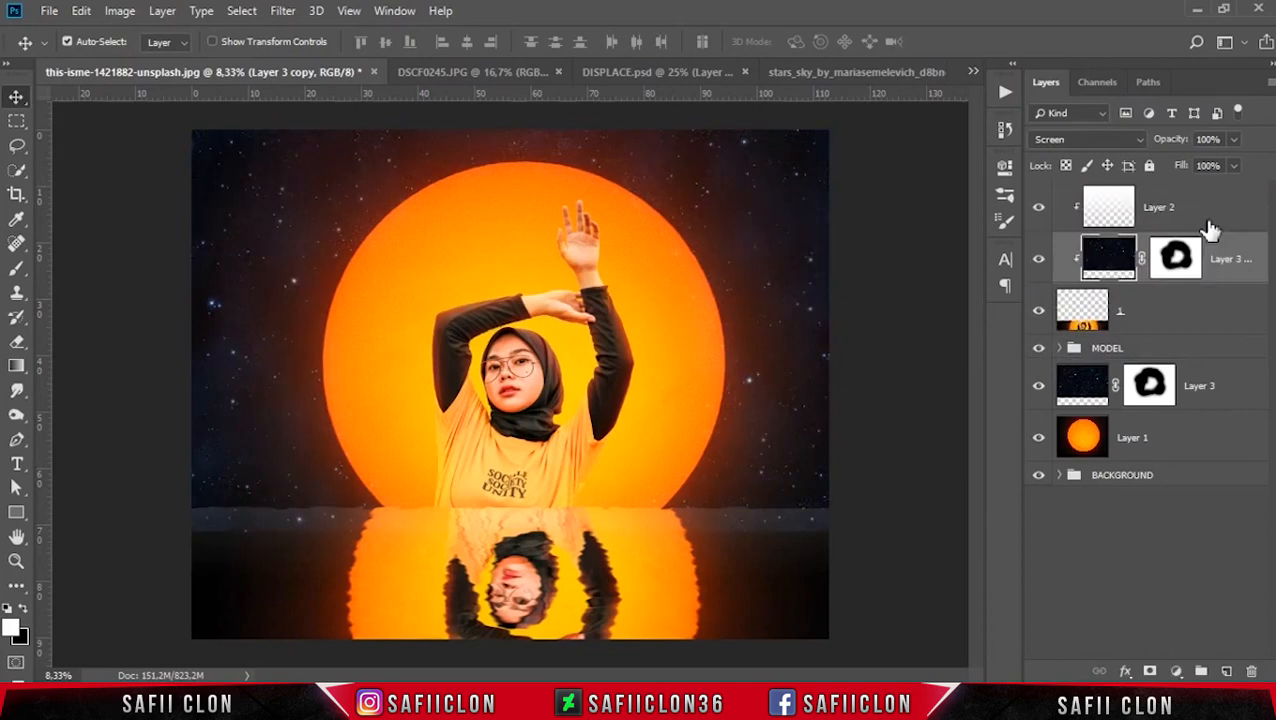
# Move the Layer 3 copy down with Free Transform until its stars cover the water reflection.
pyautogui.hotkey('ctrl', 't')
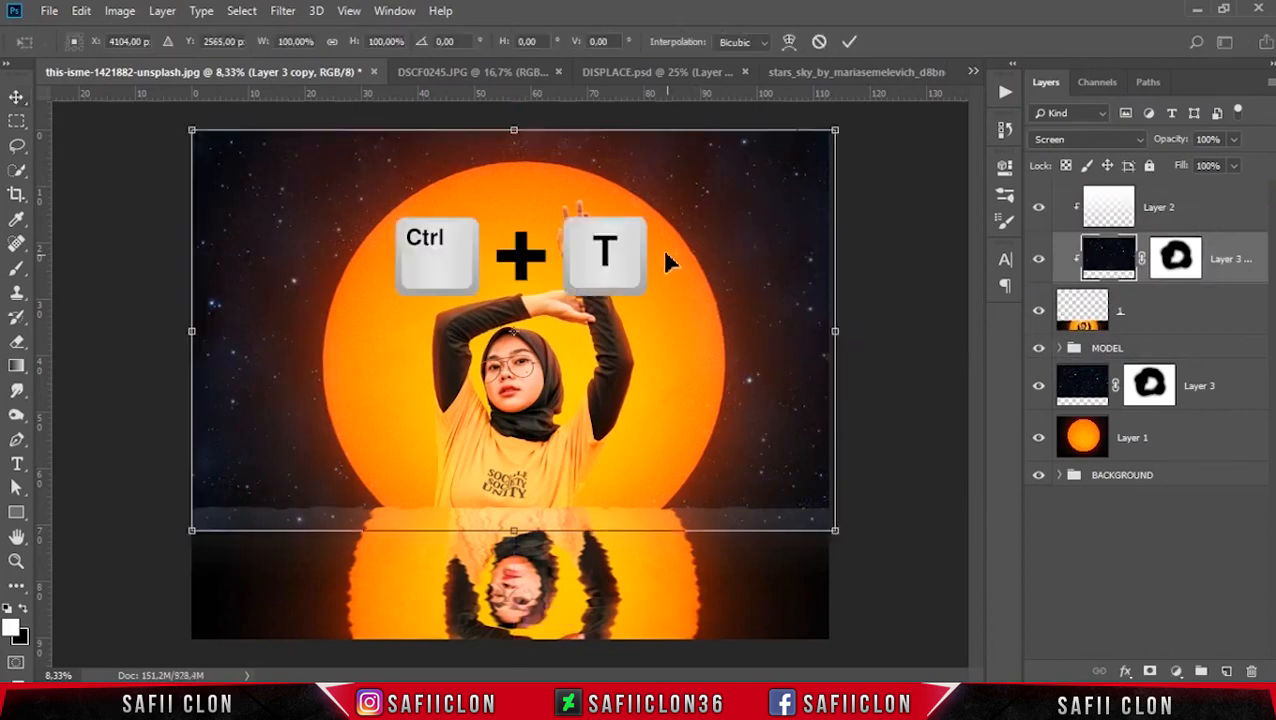
pyautogui.moveTo(672, 190); pyautogui.dragTo(666, 467)
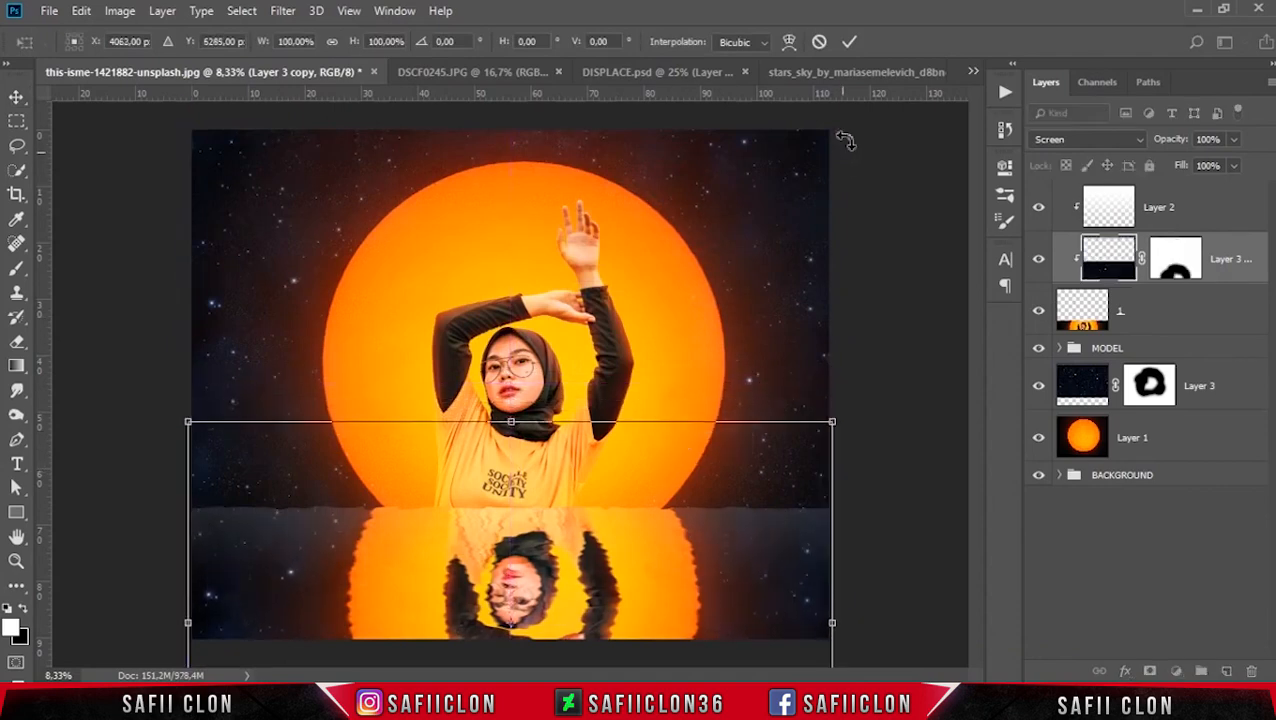
pyautogui.click(849, 43)
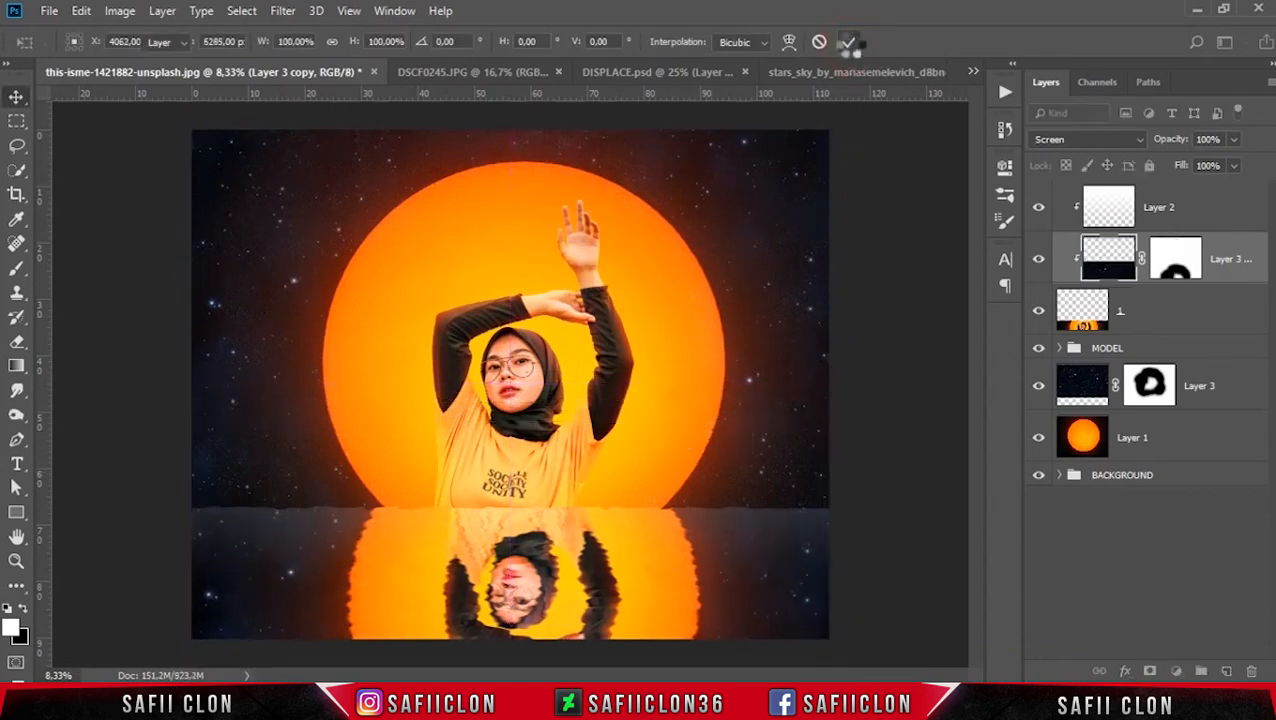
# Soften the reflected stars on the Layer 3 copy by setting its fill to 62% and opacity to 64%.
pyautogui.click(1245, 240)
pyautogui.click(1234, 165)
pyautogui.moveTo(1236, 189); pyautogui.dragTo(1202, 188)
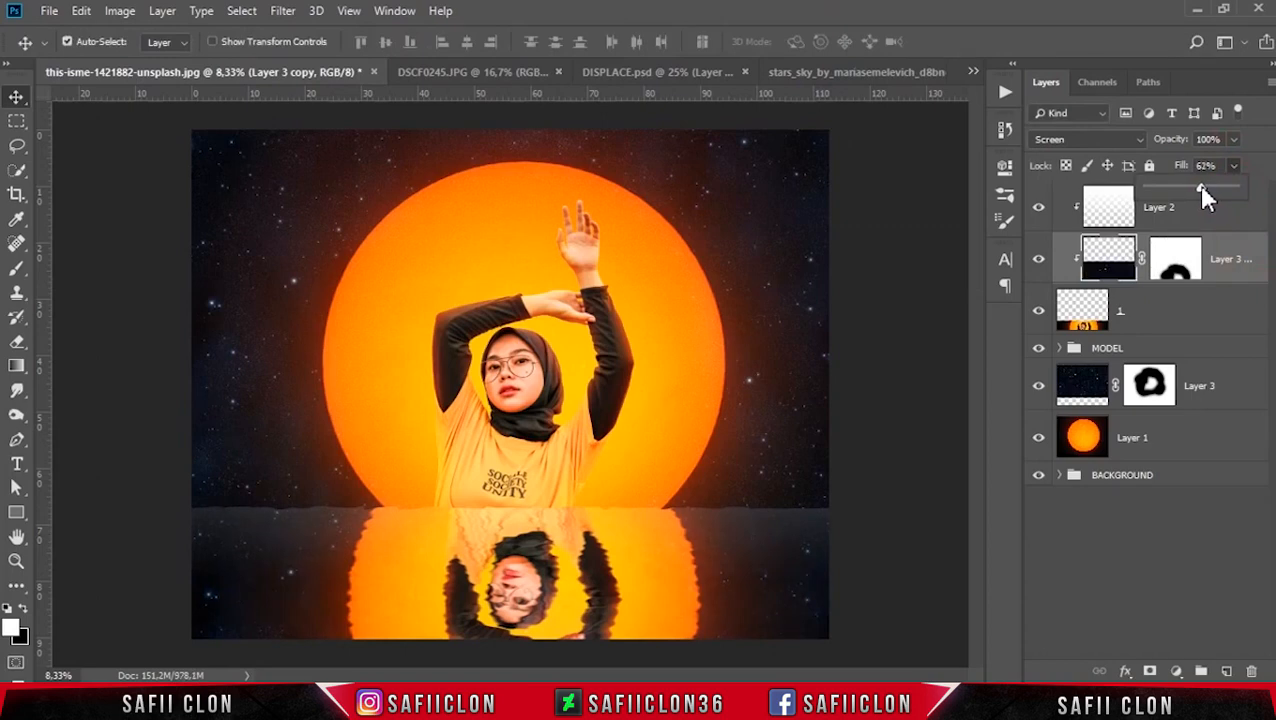
pyautogui.click(1233, 140)
pyautogui.click(1264, 141)
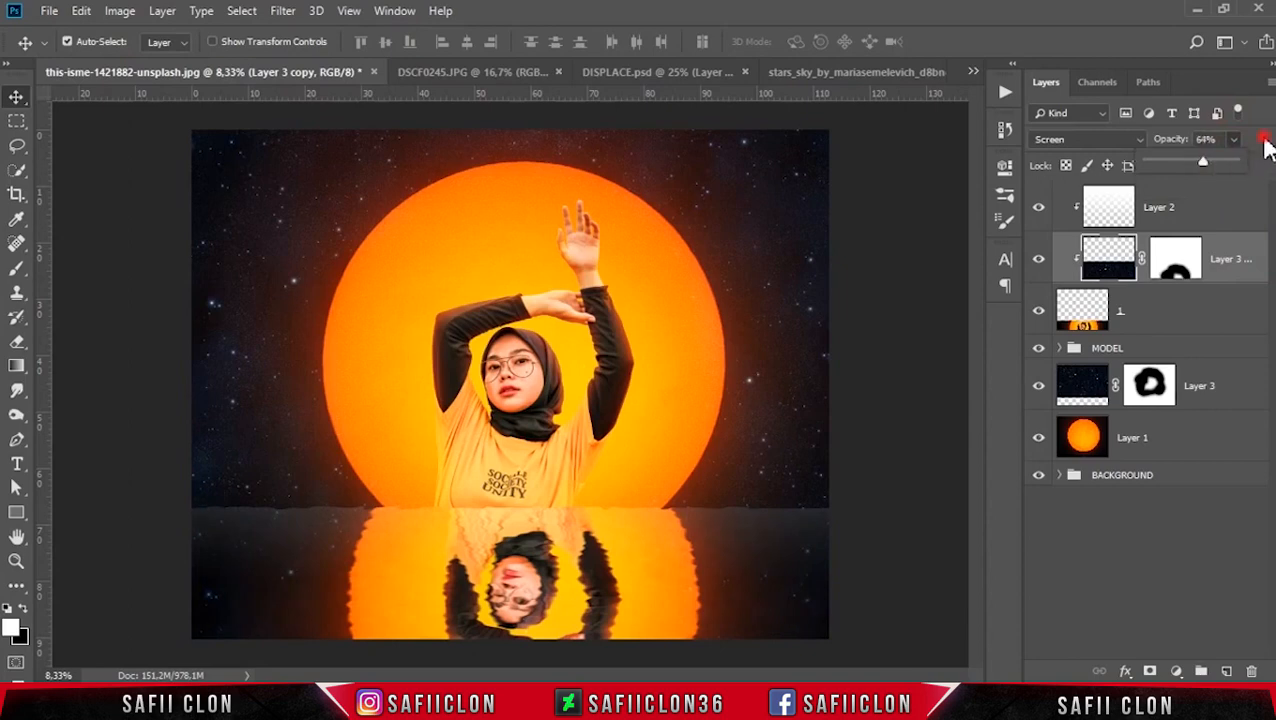
# Set the fill of Layer 3, the stars behind the model, to 62%.
pyautogui.click(1220, 385)
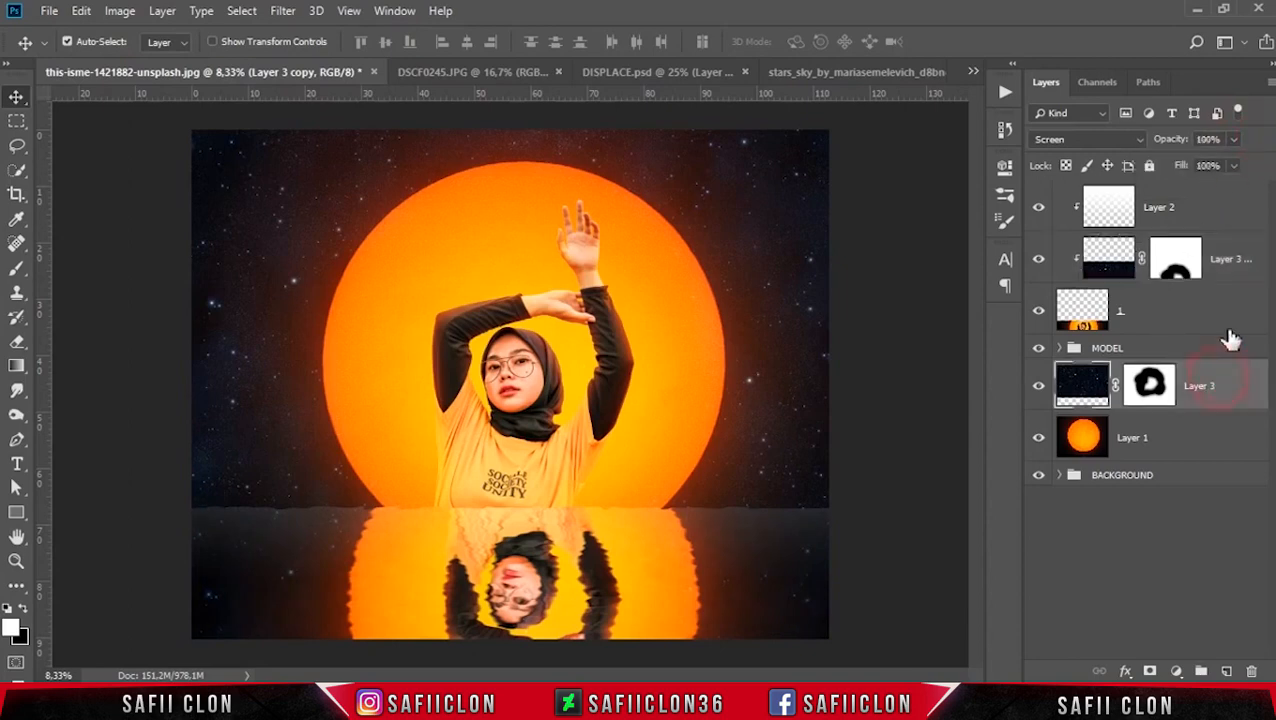
pyautogui.click(1236, 166)
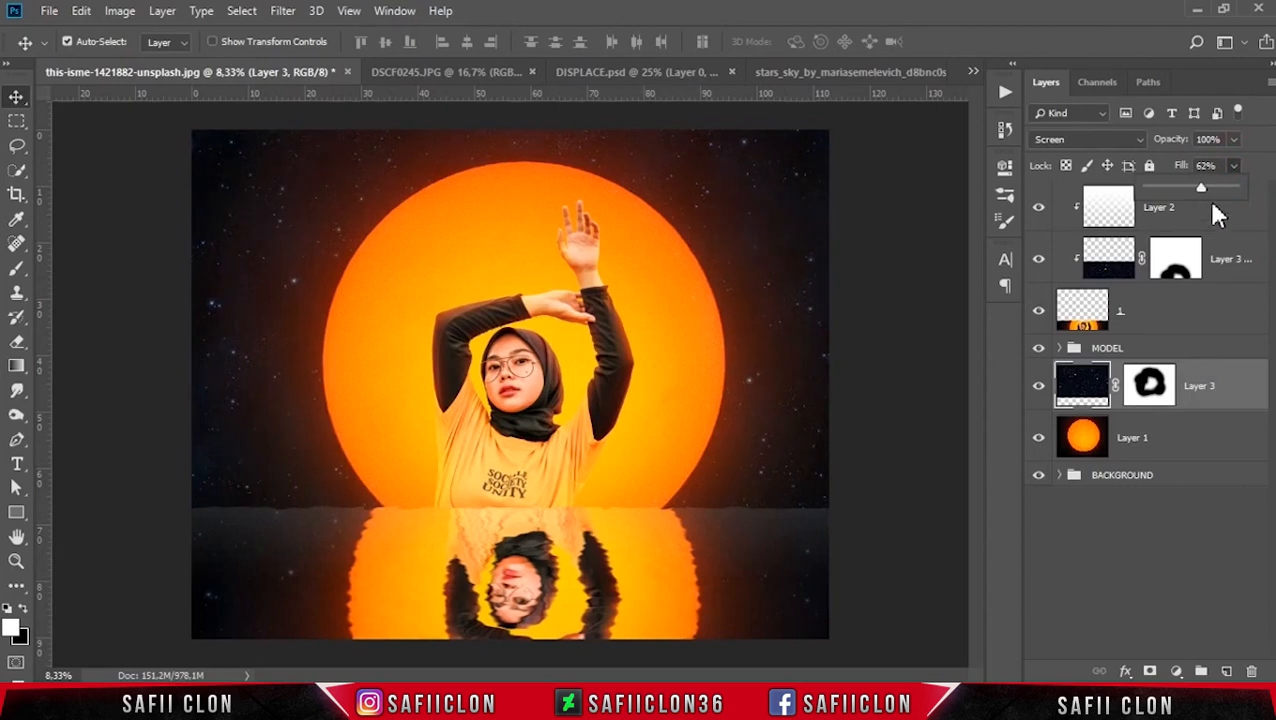
pyautogui.click(1219, 228)
# Add a new empty layer above Layer 2 and activate the Brush tool.
pyautogui.click(1220, 230)
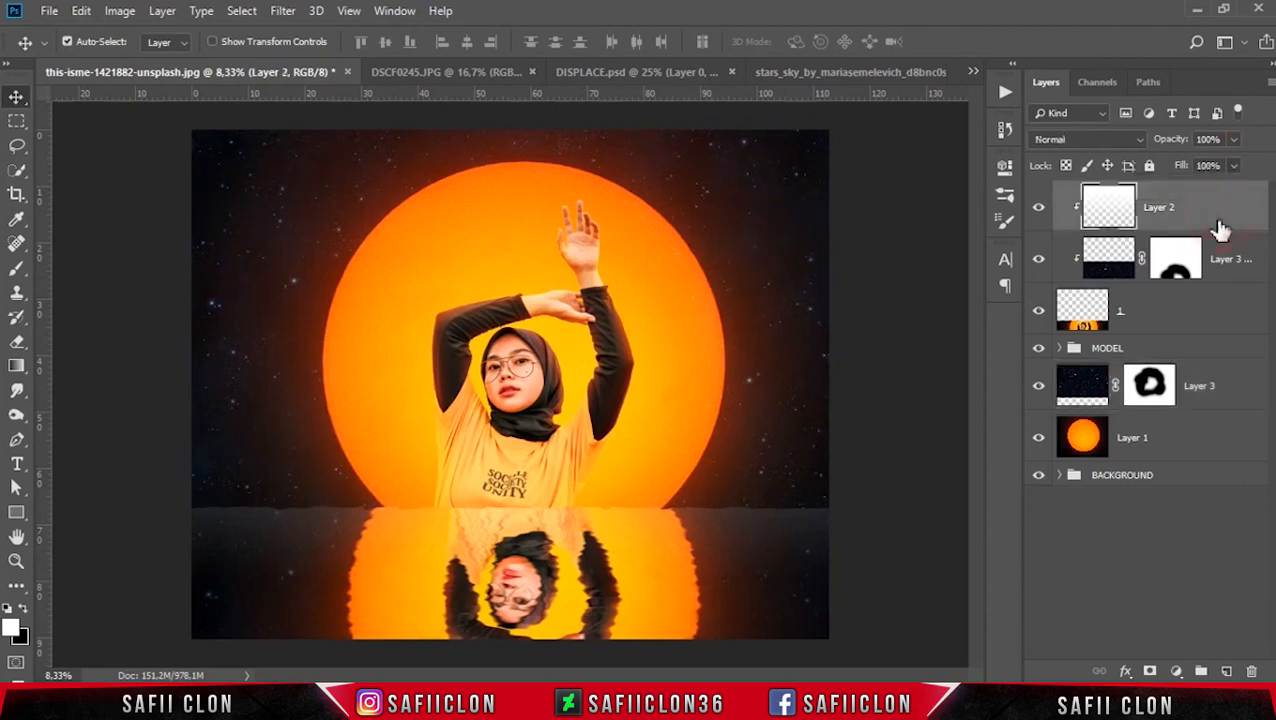
pyautogui.click(1227, 673)
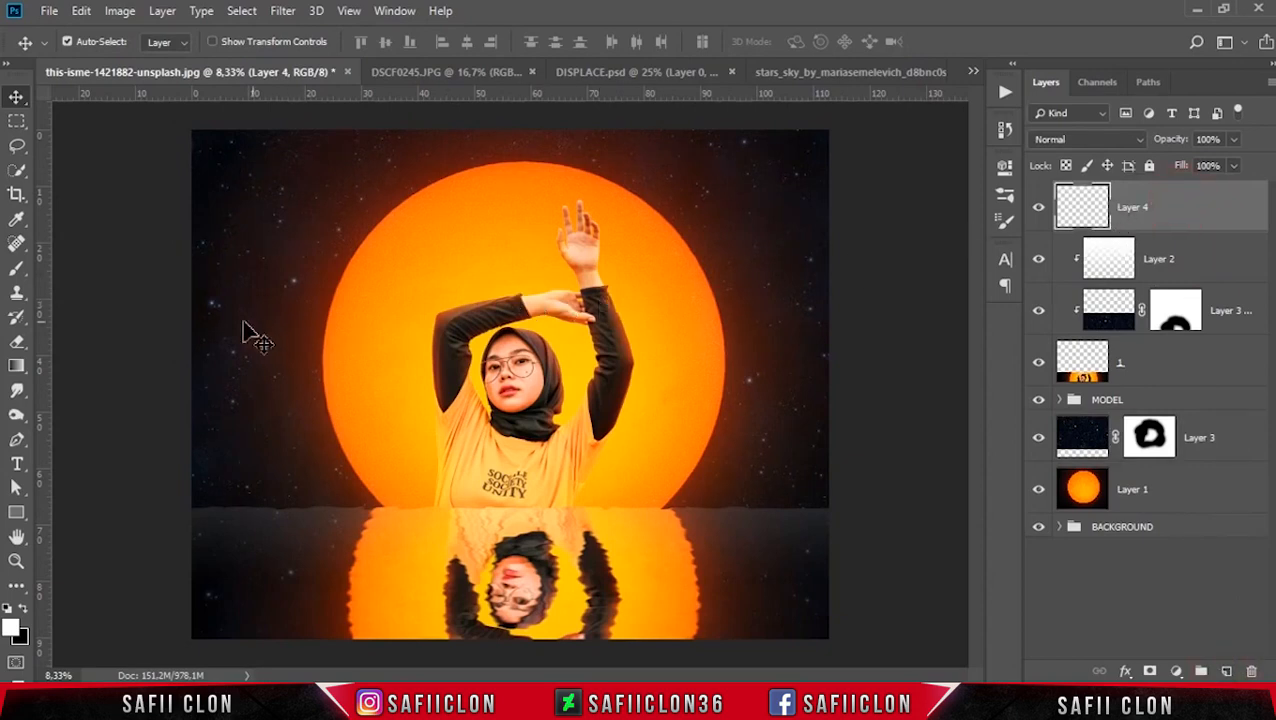
pyautogui.click(16, 268)
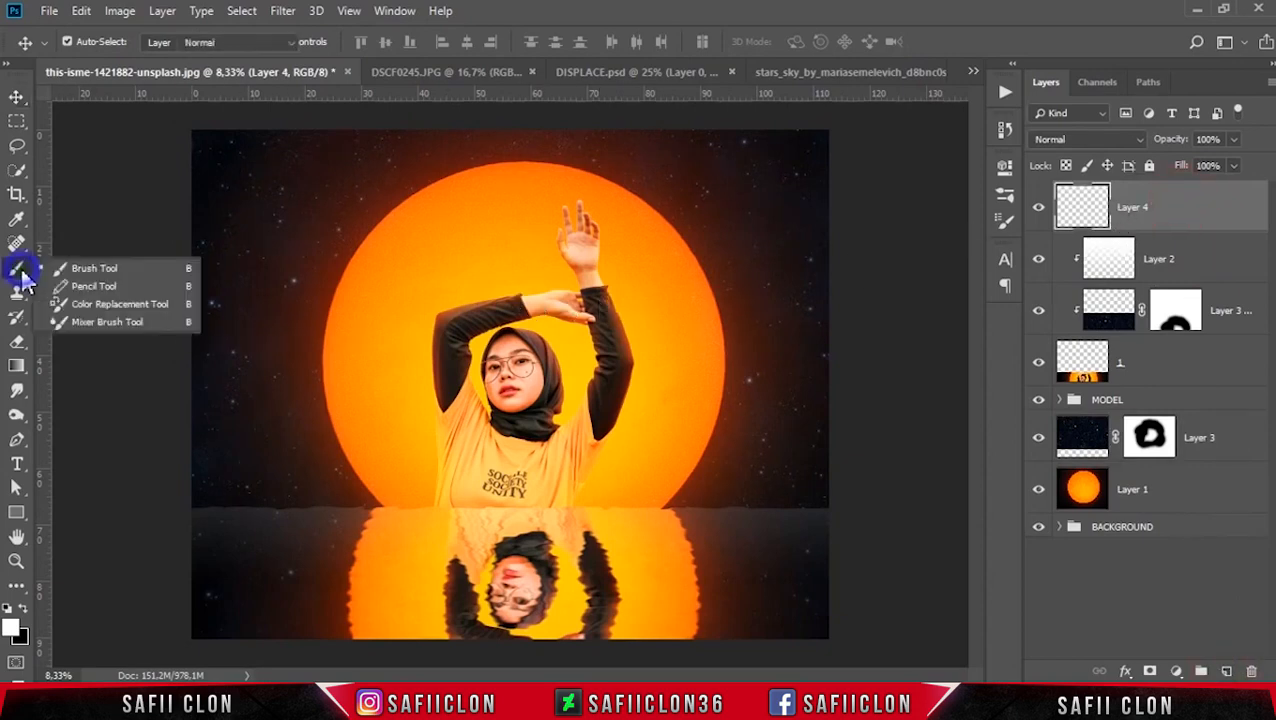
pyautogui.click(90, 270)
# Choose the 500 px CLOD 3 cloud brush from the AdonihsBrushes set.
pyautogui.click(92, 43)
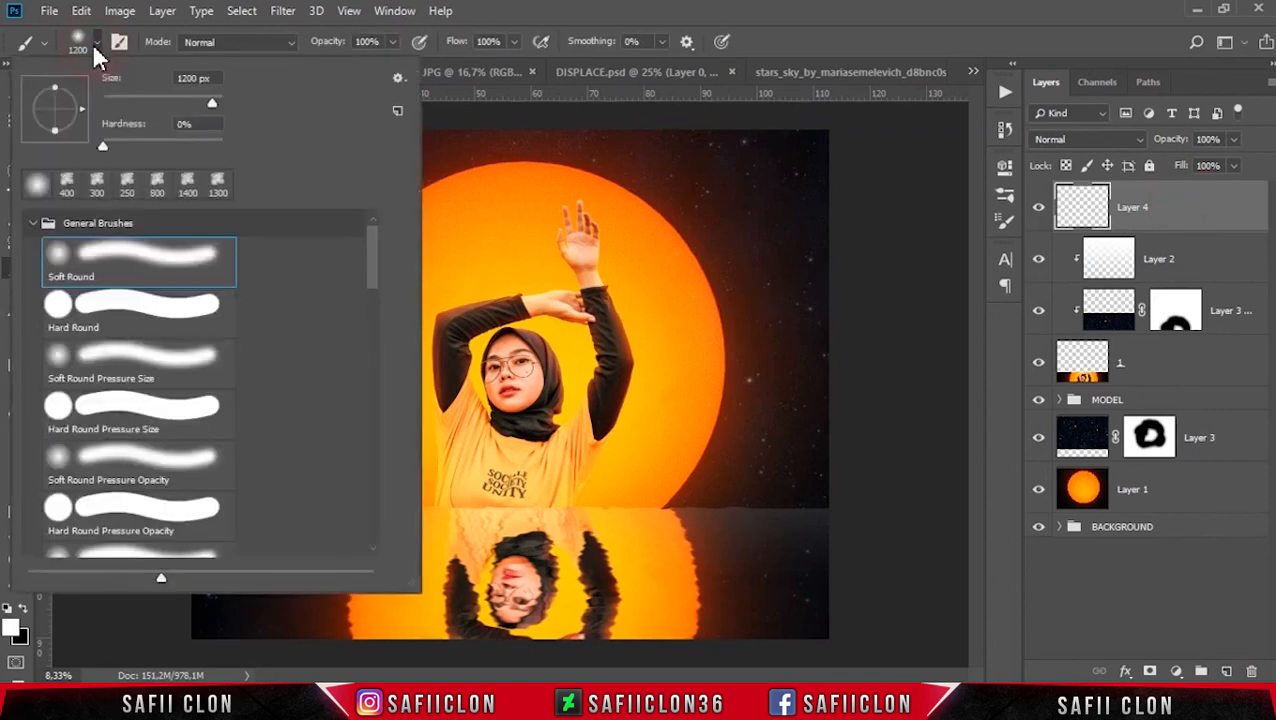
pyautogui.click(33, 223)
pyautogui.moveTo(370, 257)
pyautogui.mouseDown()
pyautogui.moveTo(373, 490)
pyautogui.moveTo(380, 322)
pyautogui.mouseUp()
pyautogui.scroll(-5, 177, 390)
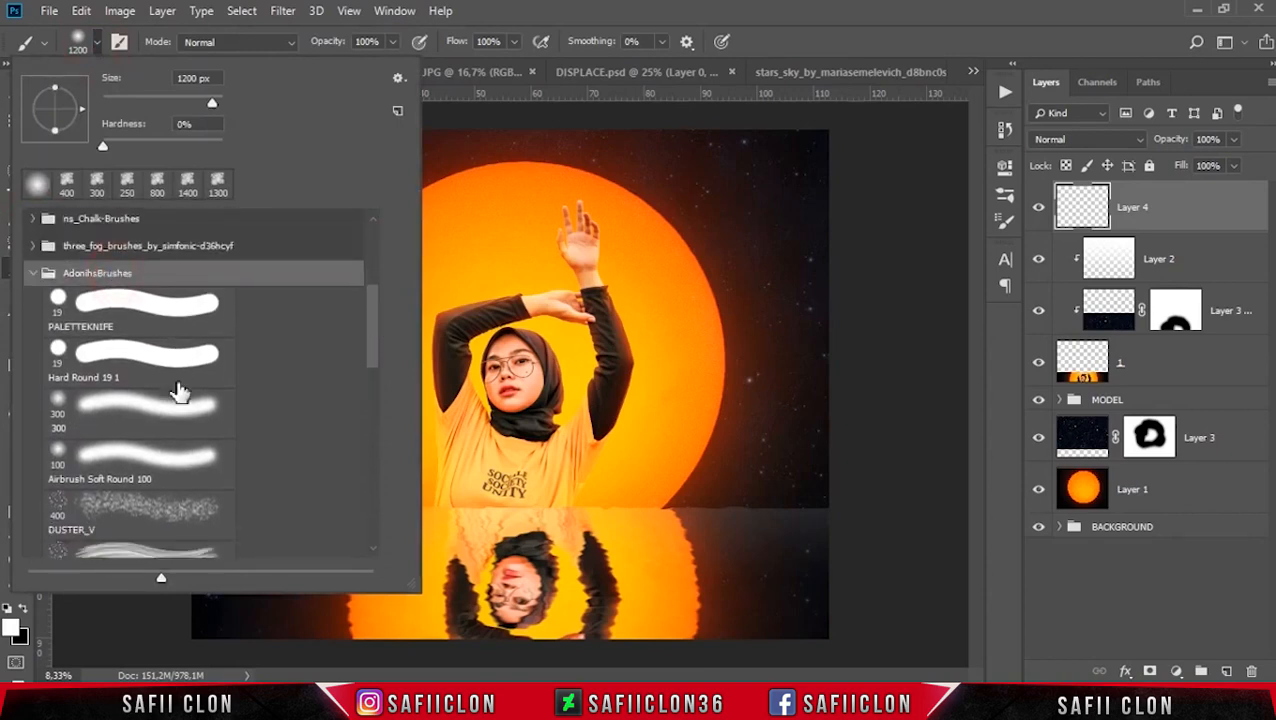
pyautogui.scroll(-6, 177, 395)
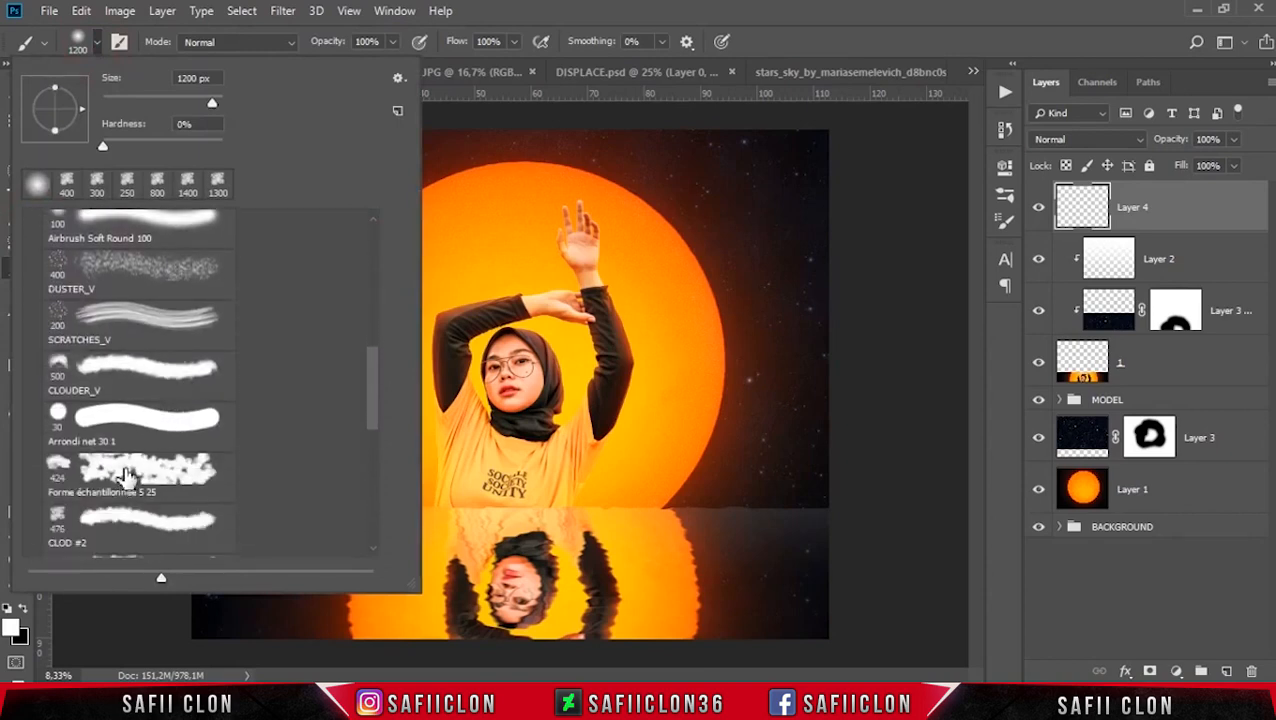
pyautogui.click(124, 508)
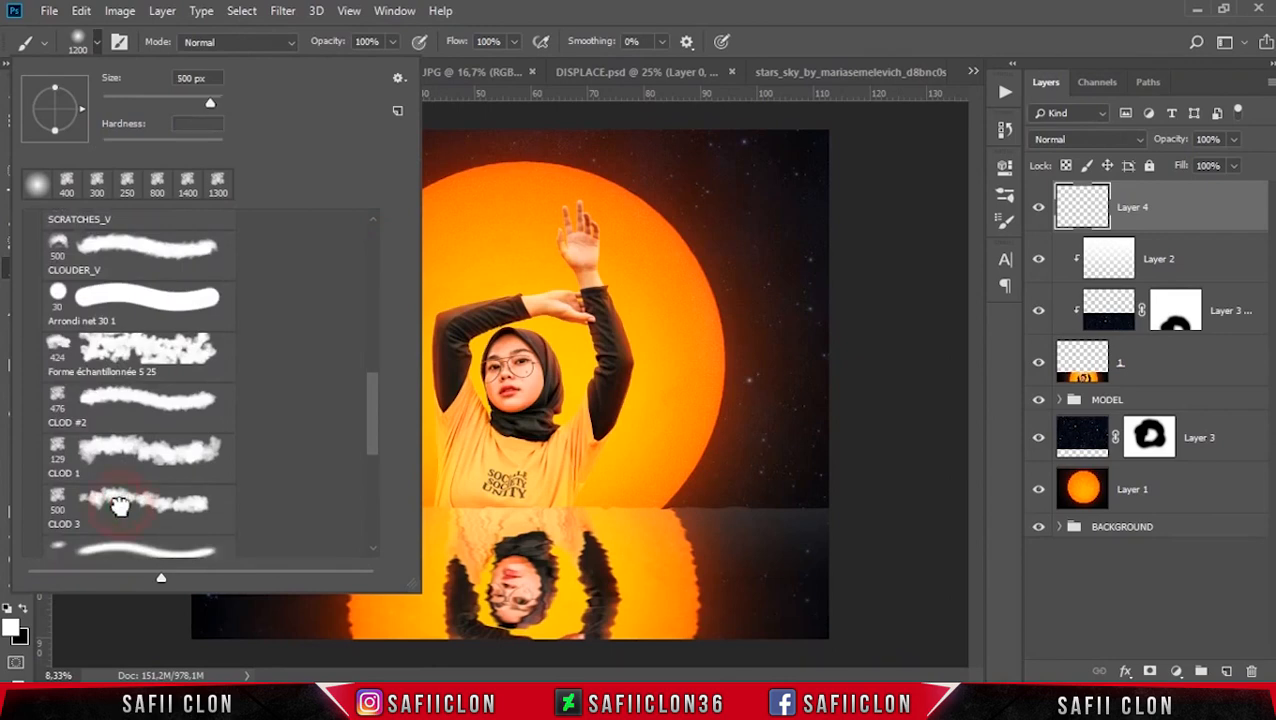
# Lower the cloud brush's opacity to 13%.
pyautogui.click(98, 52)
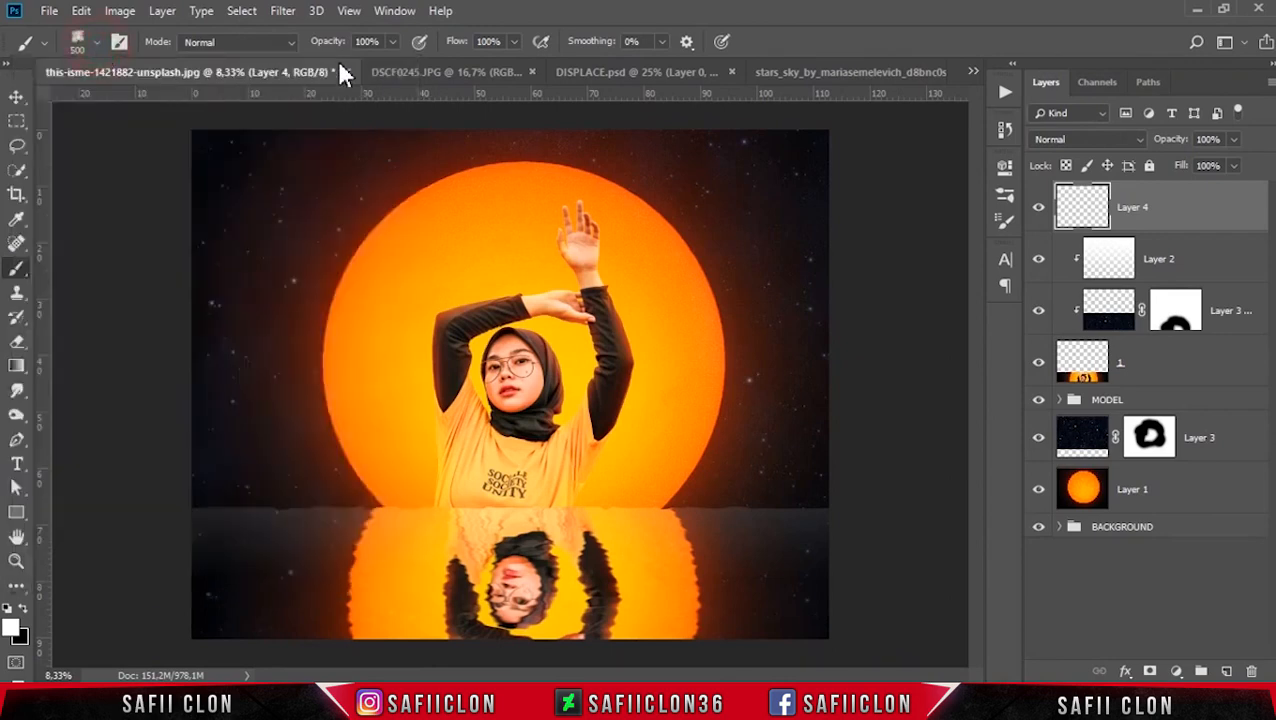
pyautogui.click(393, 42)
pyautogui.moveTo(399, 65); pyautogui.dragTo(325, 85)
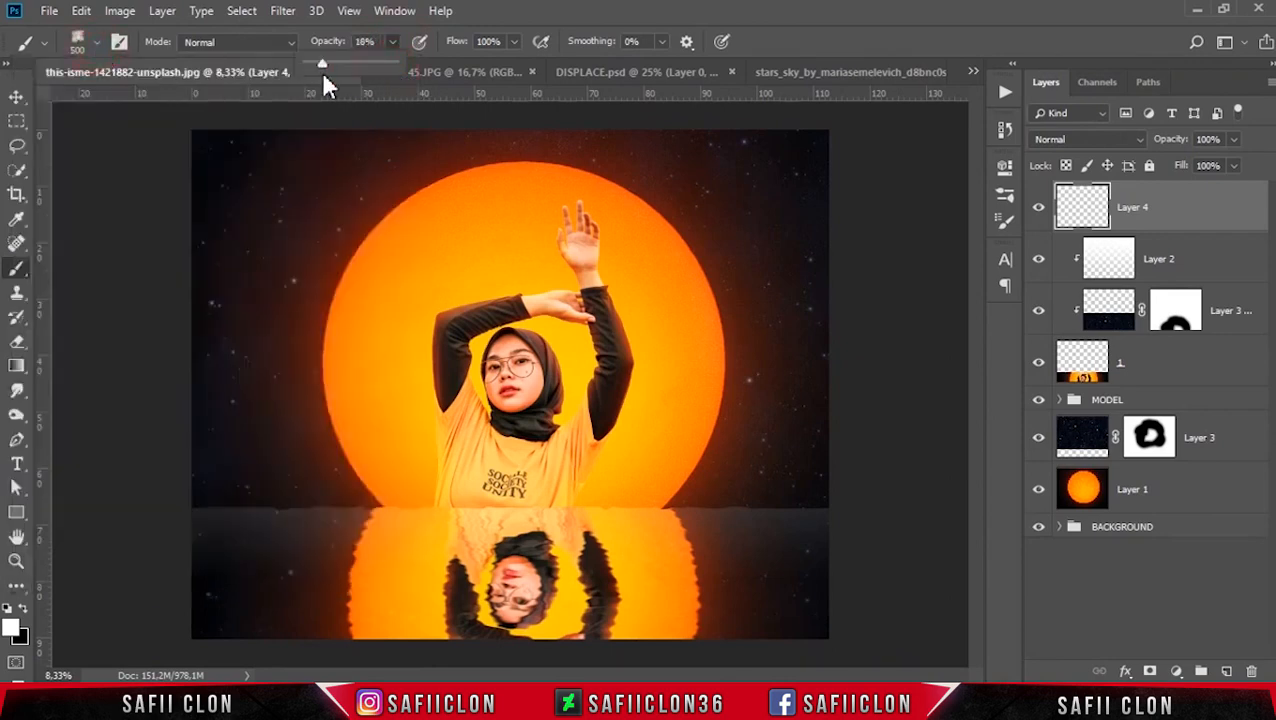
pyautogui.moveTo(322, 77); pyautogui.dragTo(317, 78)
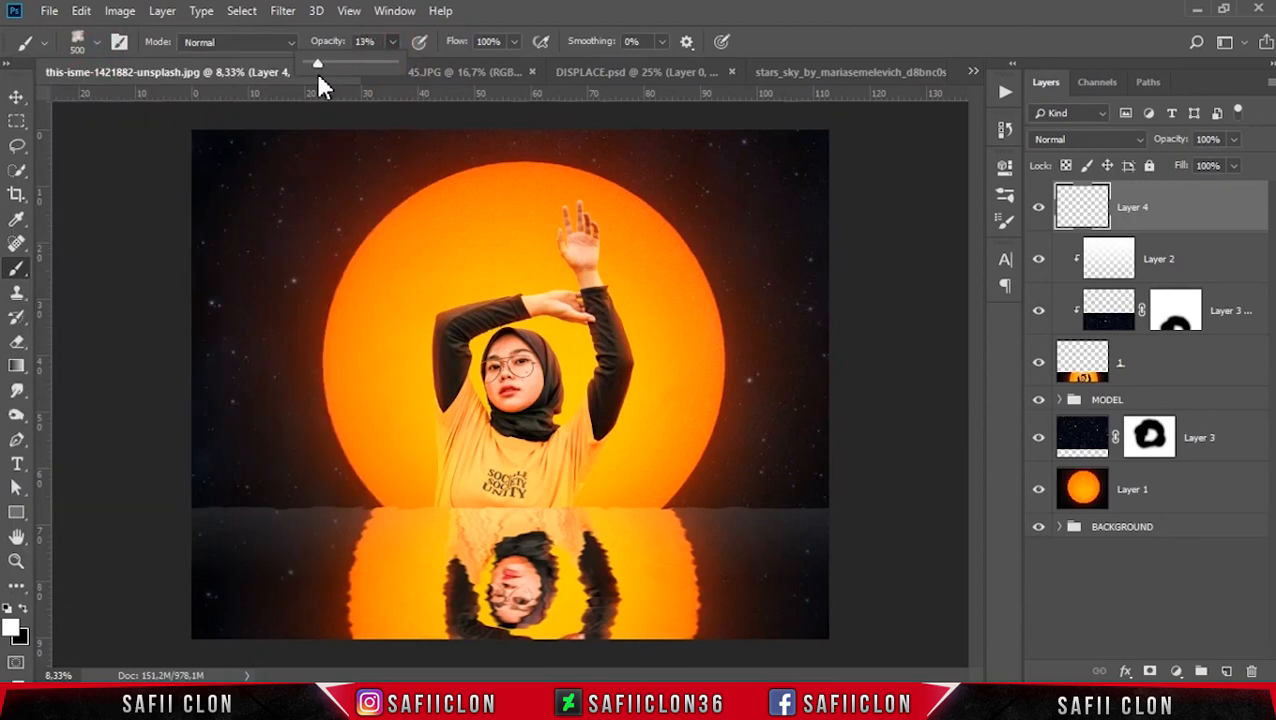
# Set the foreground colour to light orange ff9757, starting from a colour sampled at the sun's glowing edge, for the brush.
pyautogui.click(13, 630)
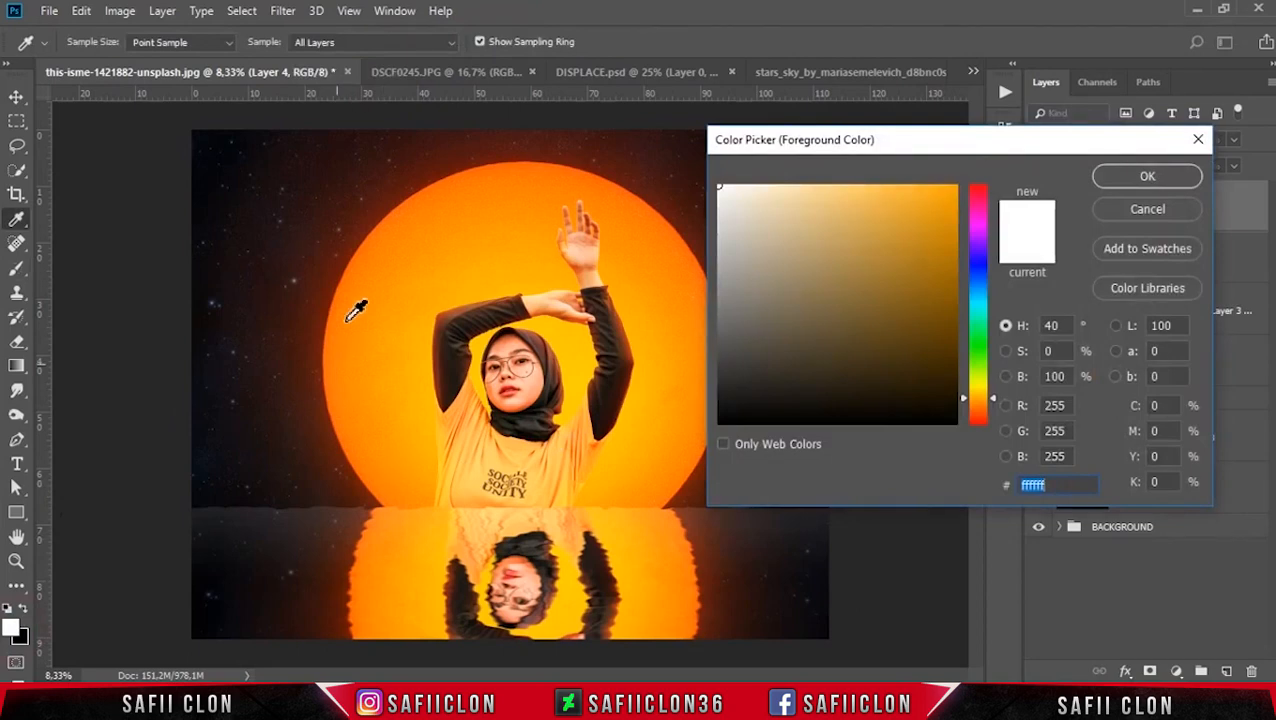
pyautogui.click(436, 185)
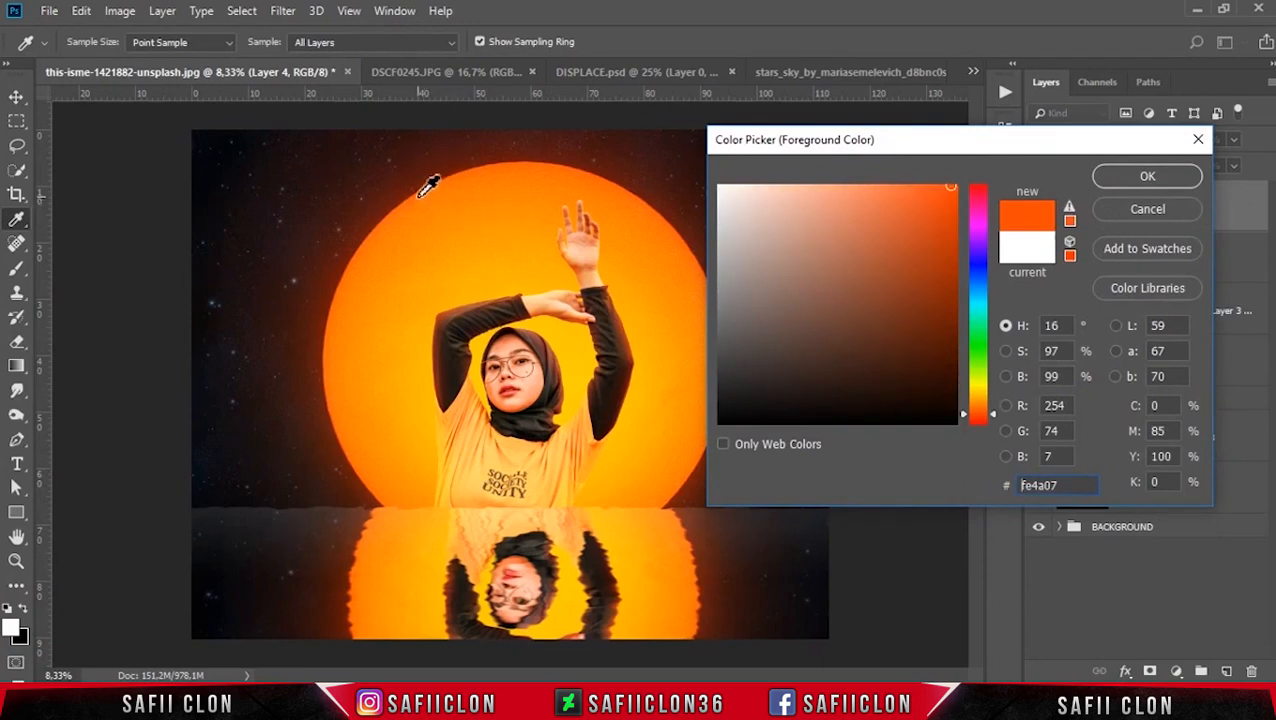
pyautogui.moveTo(914, 191); pyautogui.dragTo(876, 177)
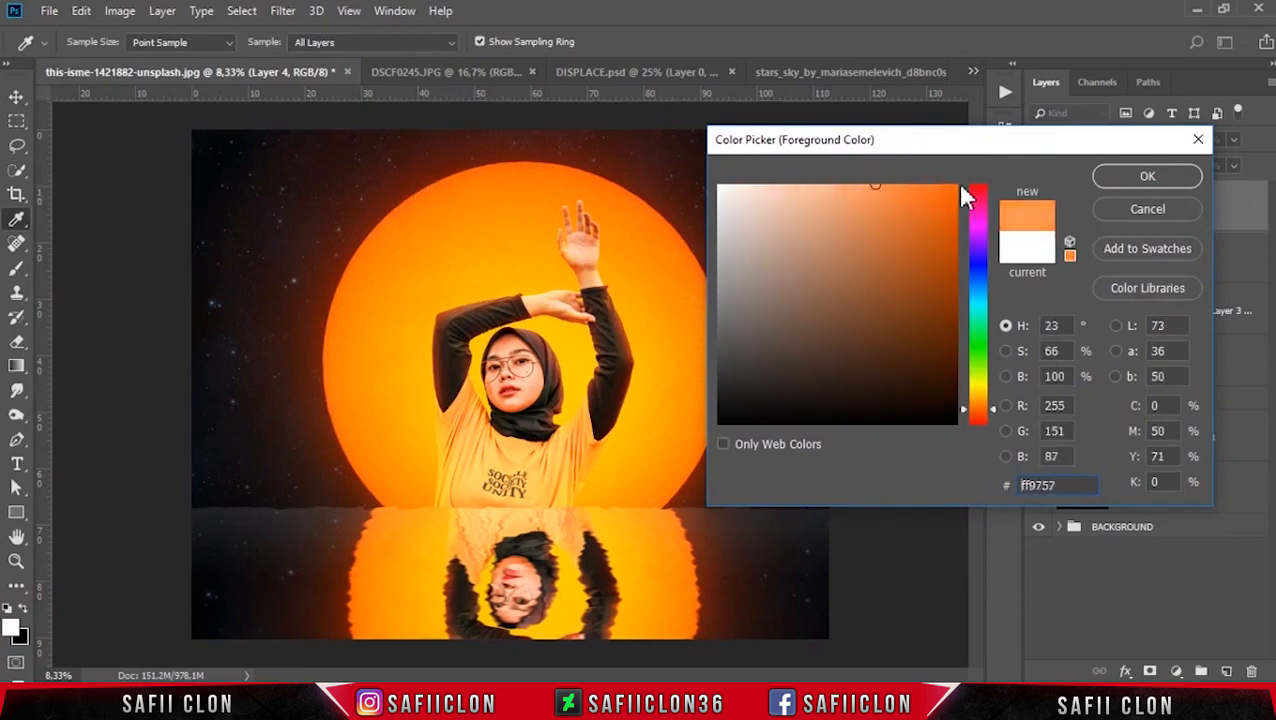
pyautogui.click(1148, 178)
pyautogui.press('b')
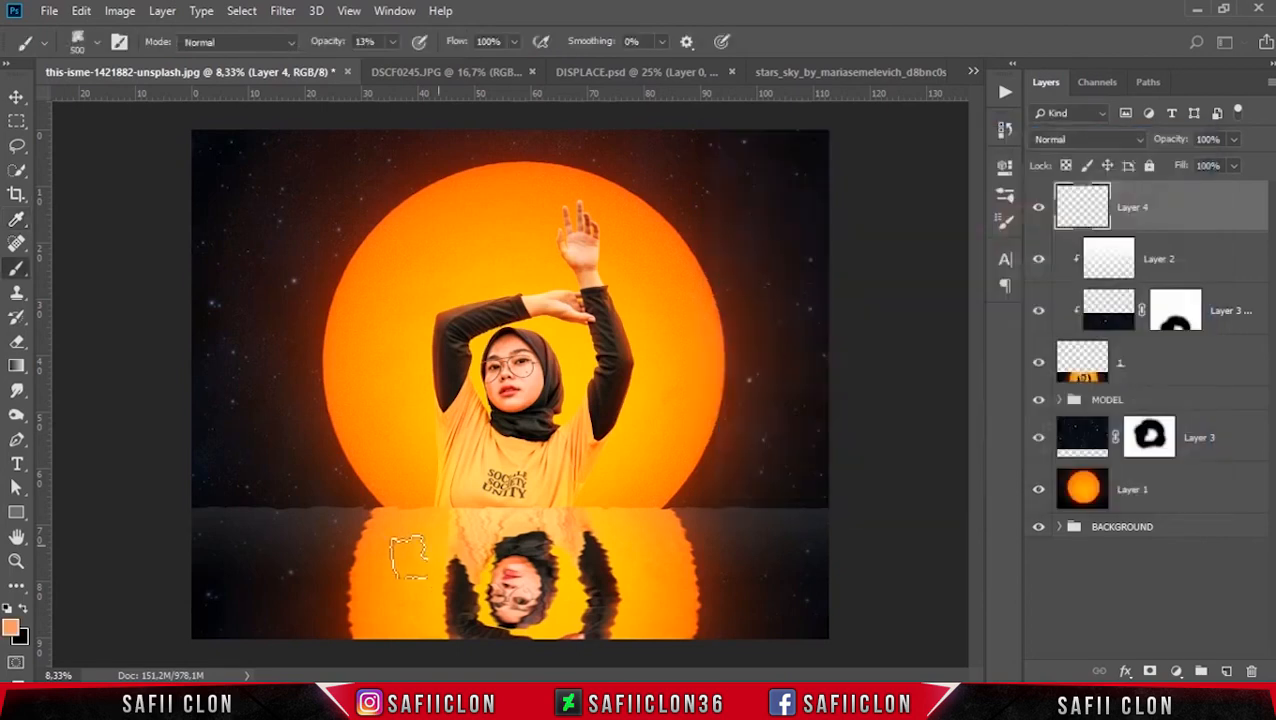
# Paint faint orange clouds on Layer 4 along the waterline on both sides of the sun, enlarging the brush up to about 1100 px.
pyautogui.moveTo(290, 510); pyautogui.dragTo(344, 507)
pyautogui.click(330, 510)
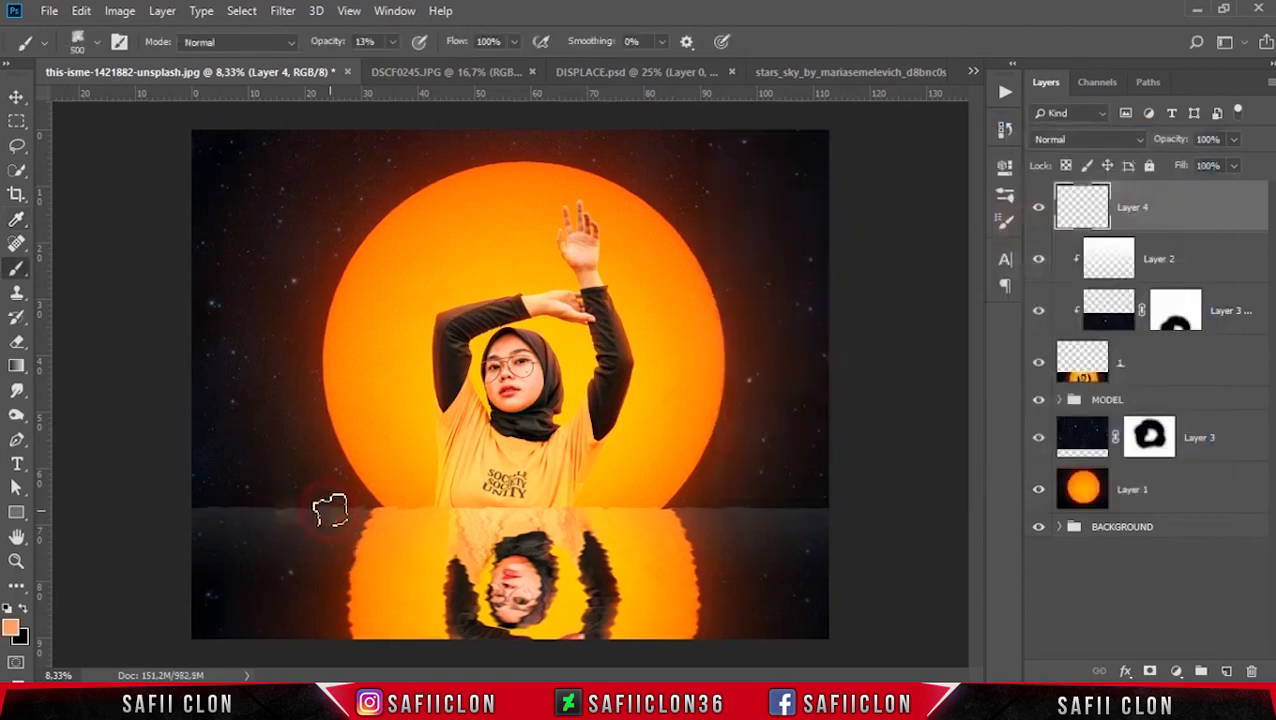
pyautogui.press(']')
pyautogui.press(']')
pyautogui.press(']')
pyautogui.click(229, 512)
pyautogui.press(']')
pyautogui.click(601, 503)
pyautogui.click(738, 506)
pyautogui.press(']')
pyautogui.press(']')
pyautogui.click(838, 525)
pyautogui.click(708, 528)
pyautogui.press('[')
pyautogui.click(587, 498)
pyautogui.click(632, 507)
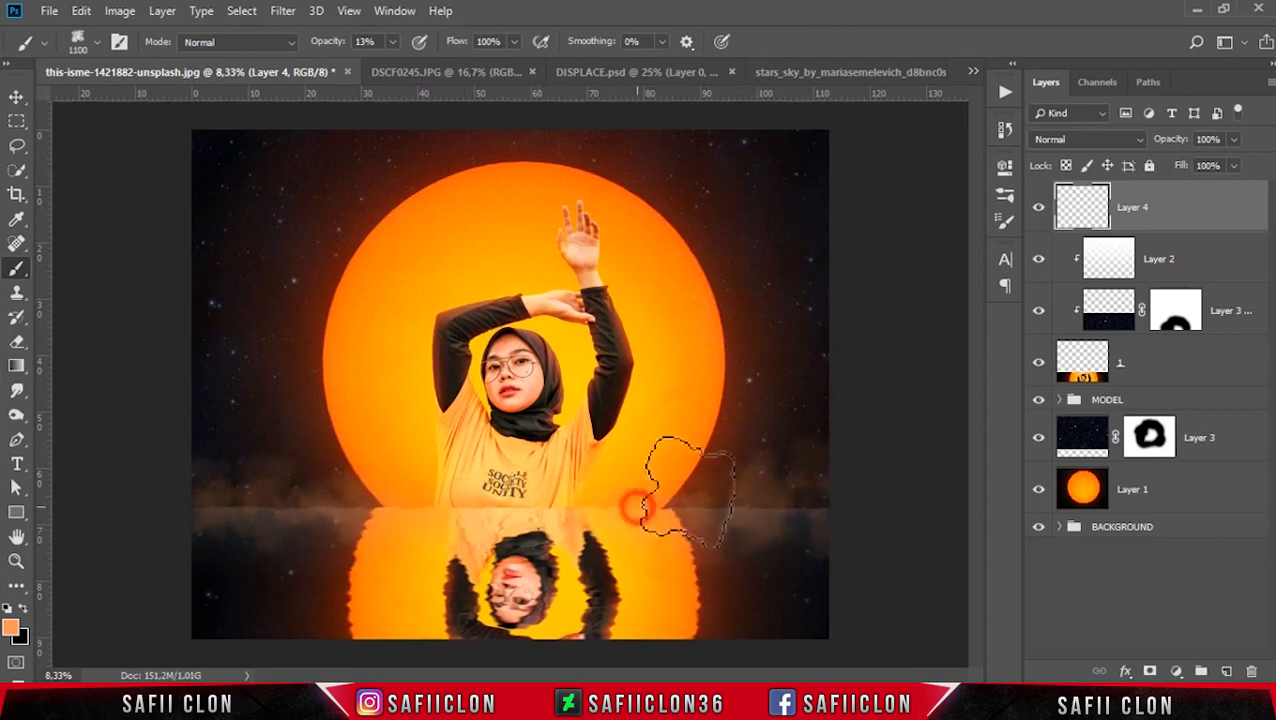
# Build up the mist where the water meets the sky on both sides of the sun, varying the brush size up to 1000 px.
pyautogui.click(826, 515)
pyautogui.press('[')
pyautogui.press('[')
pyautogui.press('[')
pyautogui.press('[')
pyautogui.click(281, 511)
pyautogui.click(211, 505)
pyautogui.press(']')
pyautogui.press(']')
pyautogui.press(']')
pyautogui.press(']')
pyautogui.press(']')
pyautogui.press(']')
pyautogui.click(680, 500)
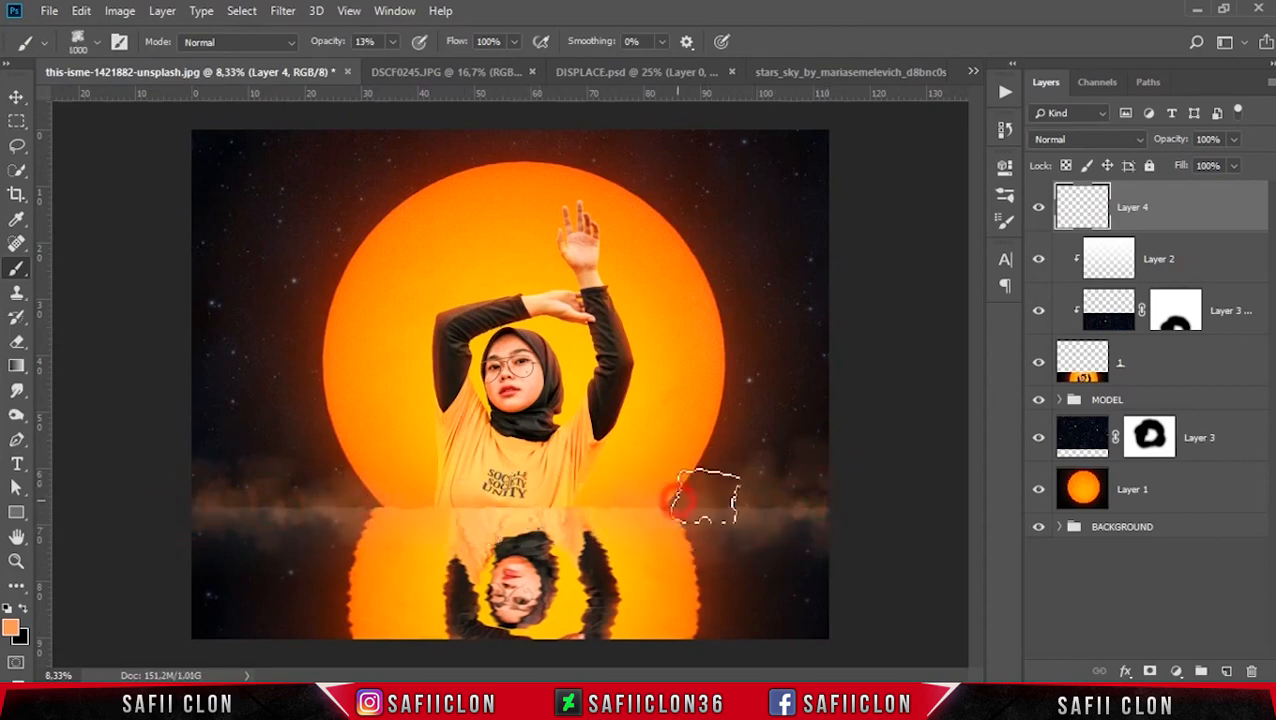
pyautogui.click(822, 490)
pyautogui.click(266, 491)
pyautogui.click(171, 455)
# Add a larger cloud puff at the horizon's far right edge and compare the image with Layer 4 hidden and shown.
pyautogui.press(']')
pyautogui.press(']')
pyautogui.press(']')
pyautogui.press(']')
pyautogui.press(']')
pyautogui.press(']')
pyautogui.click(838, 507)
pyautogui.press('[')
pyautogui.press('[')
pyautogui.press('[')
pyautogui.press('[')
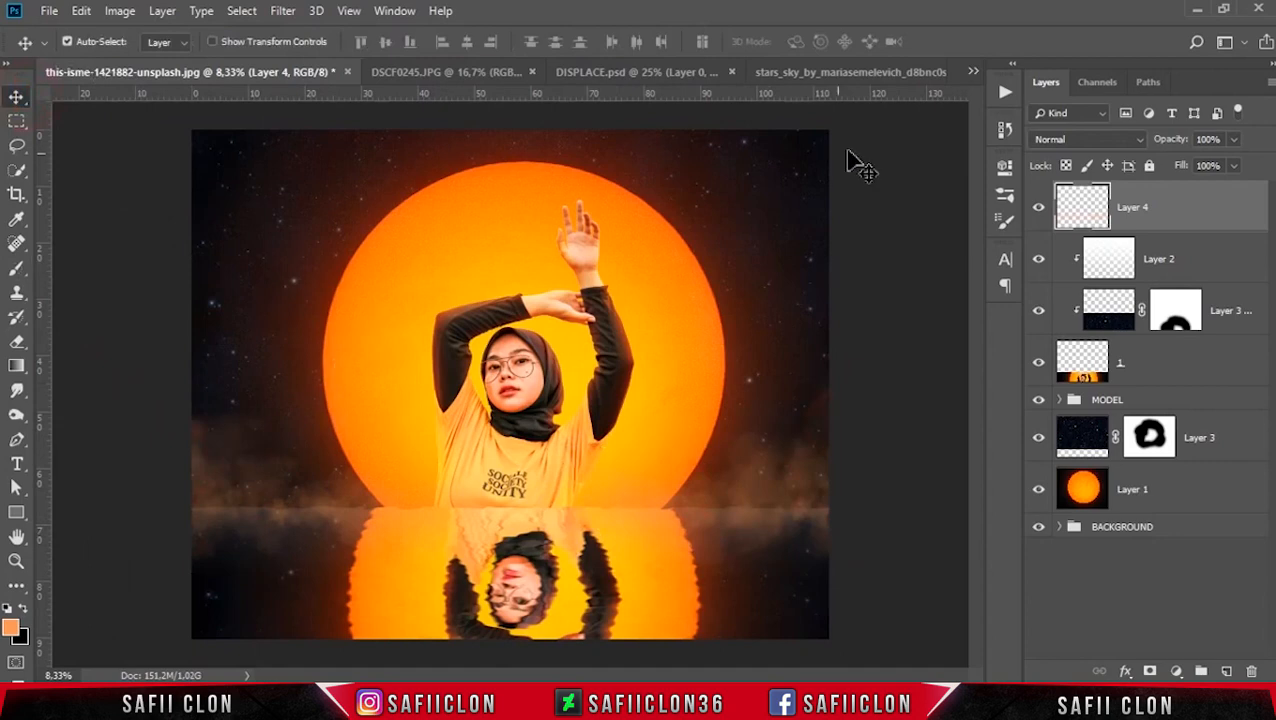
pyautogui.click(1038, 207)
pyautogui.click(1038, 207)
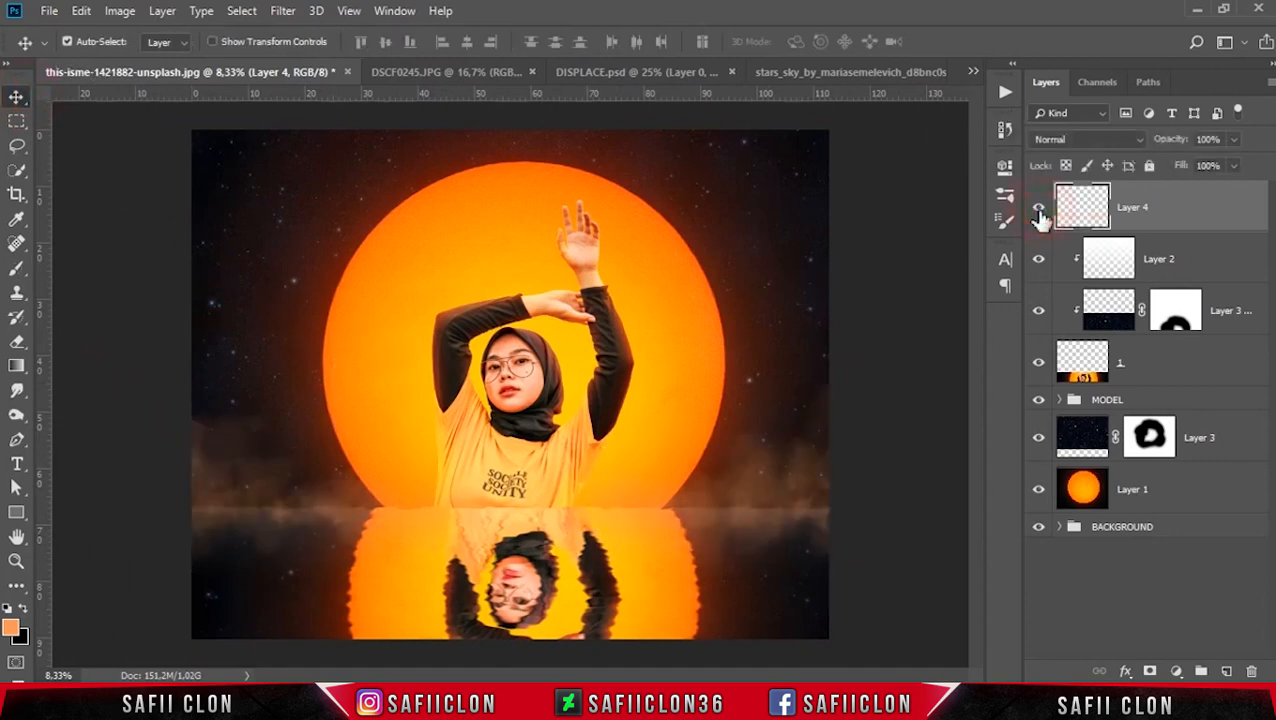
pyautogui.click(1038, 207)
pyautogui.click(1038, 207)
# Add a Curves adjustment layer above Layer 4 and place a shadow point on its RGB curve at input 62, output 63.
pyautogui.click(1183, 200)
pyautogui.click(1176, 671)
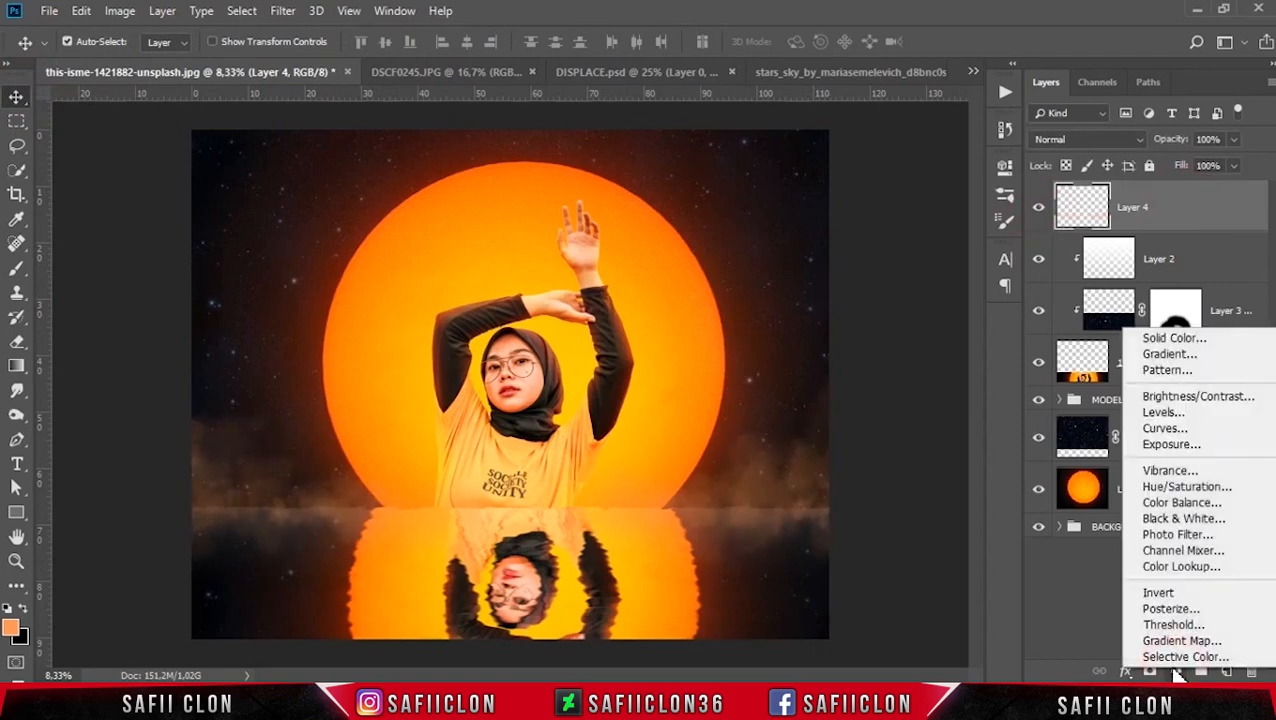
pyautogui.click(1181, 433)
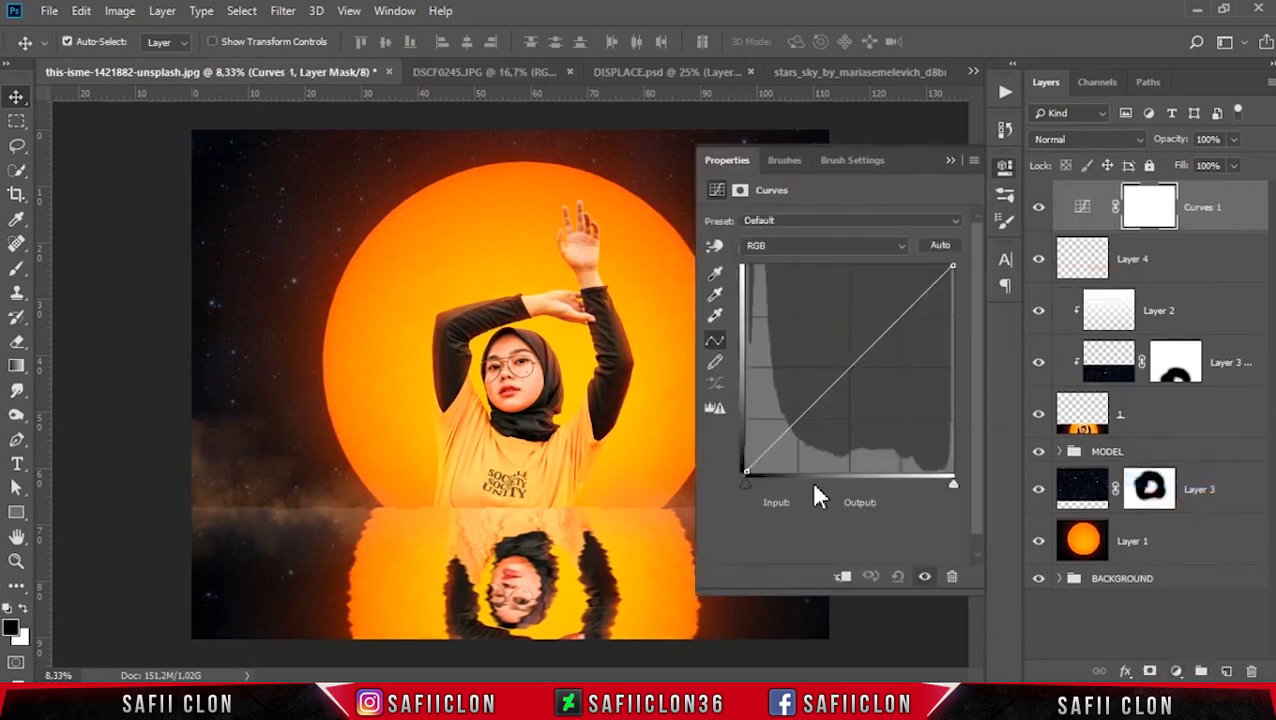
pyautogui.click(797, 420)
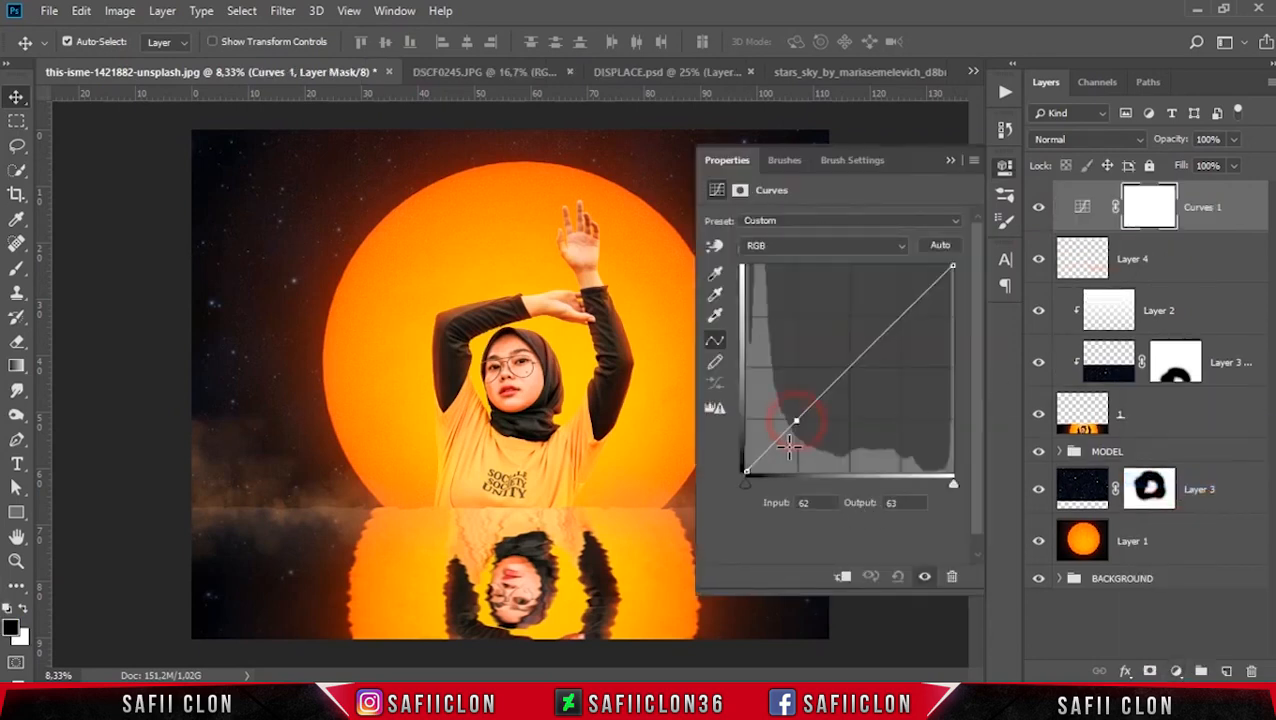